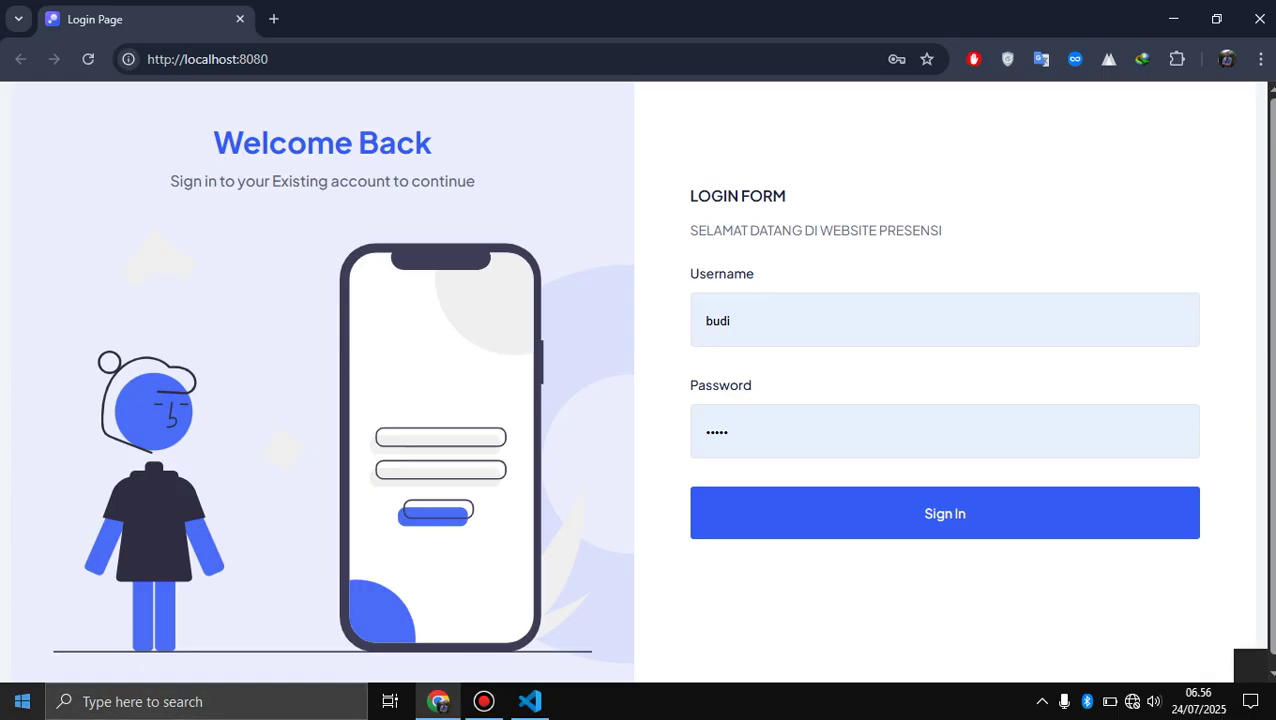
- Launch Notepad by searching 'note' in the Start menu
{"action": "left_click", "coordinate": [22, 701]}
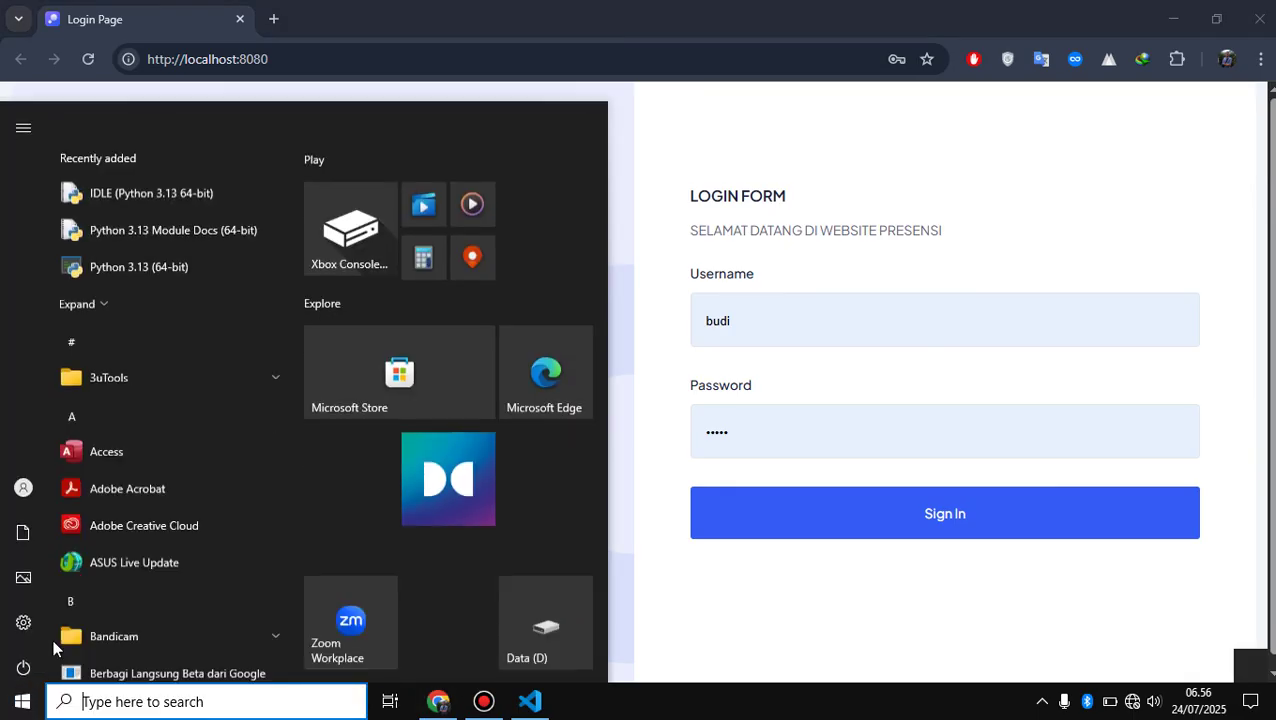
{"action": "type", "text": "note"}
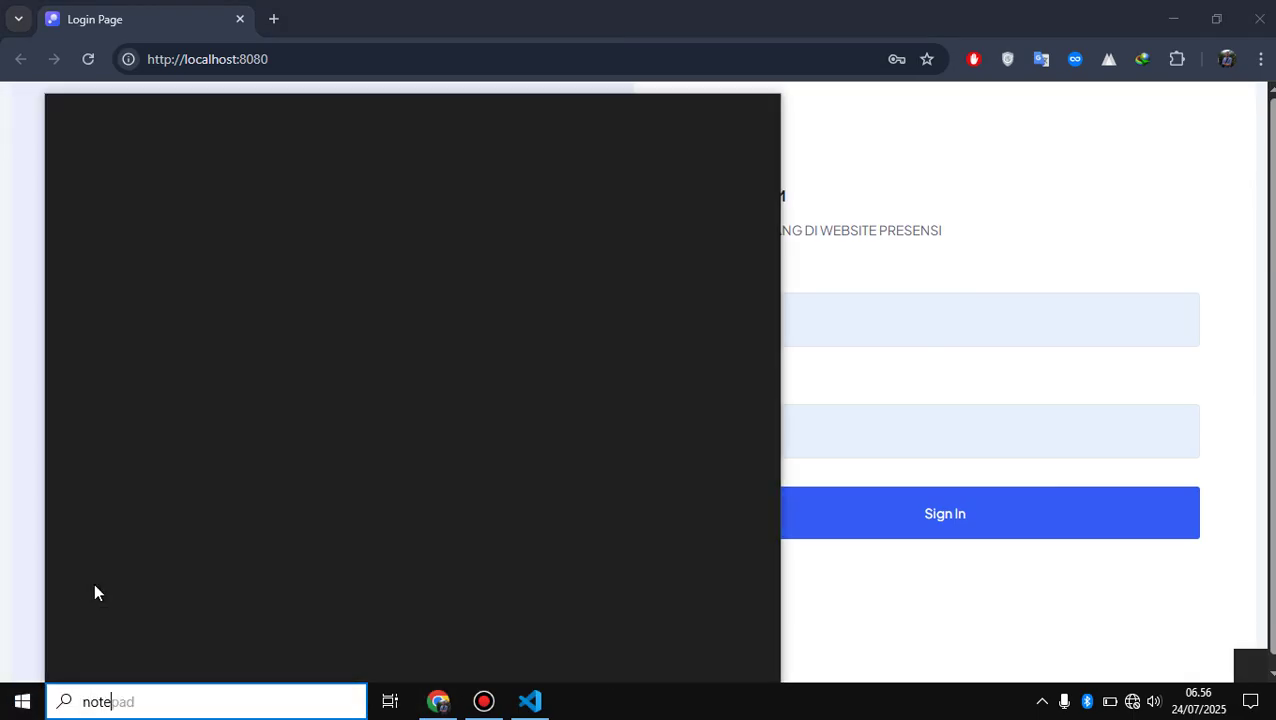
{"action": "key", "text": "Return"}
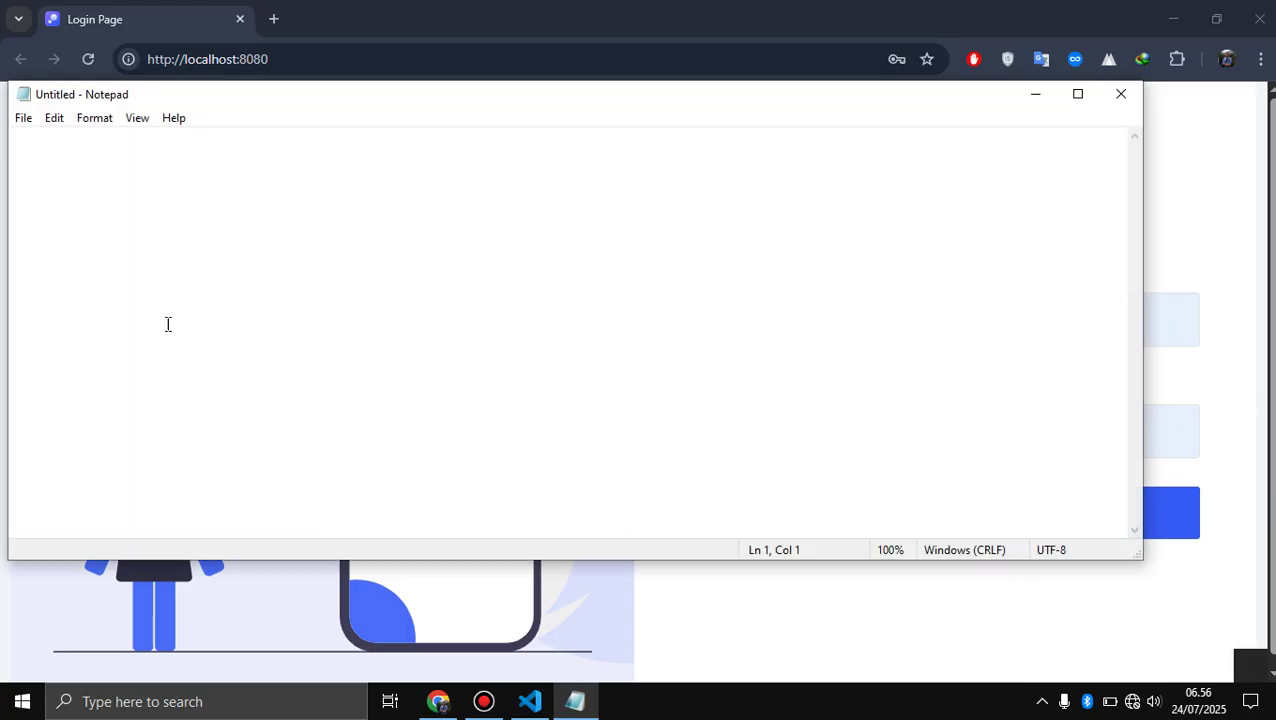
- Type the role outline 'Dua Role', '-Admin', '- Pegawai', '1', then minimize Notepad
{"action": "type", "text": "Dua Rol"}
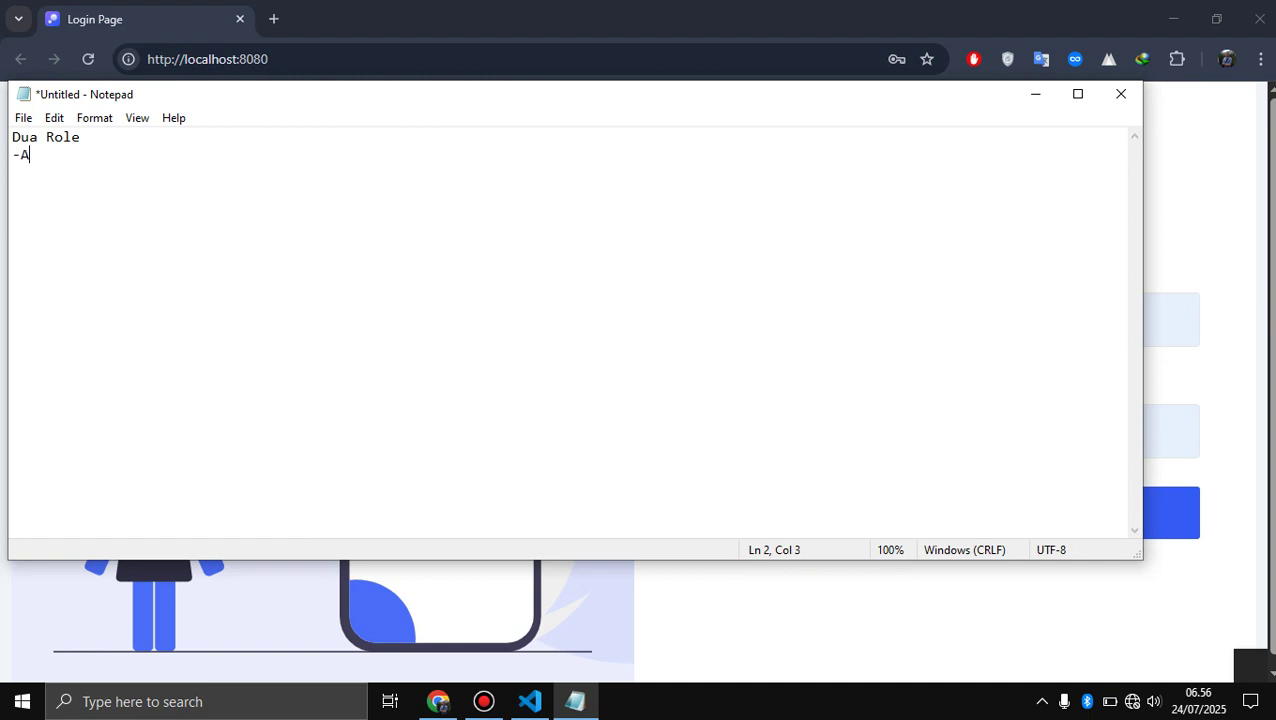
{"action": "type", "text": "e"}
{"action": "key", "text": "Return"}
{"action": "type", "text": "-Admin - Pegawai"}
{"action": "key", "text": "Return"}
{"action": "type", "text": "1."}
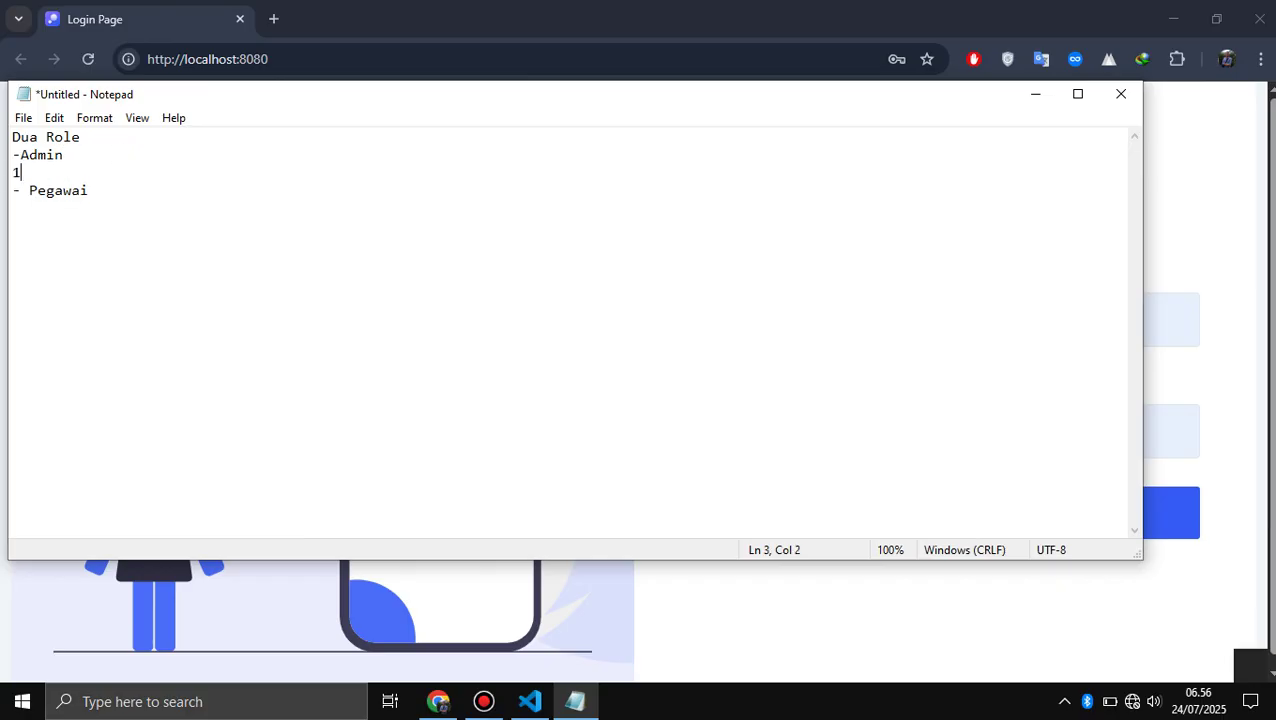
{"action": "left_click", "coordinate": [1044, 108]}
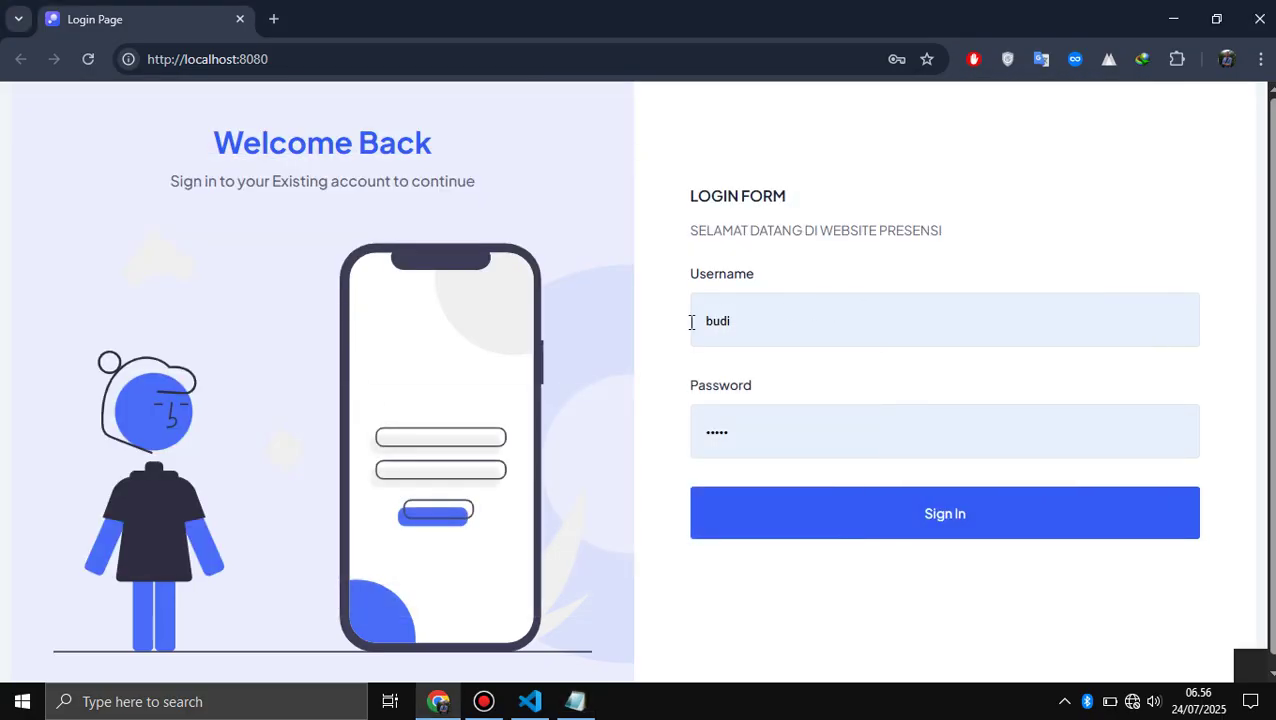
- Replace the username with the admin account and sign in to the Home dashboard
{"action": "double_click", "coordinate": [803, 319]}
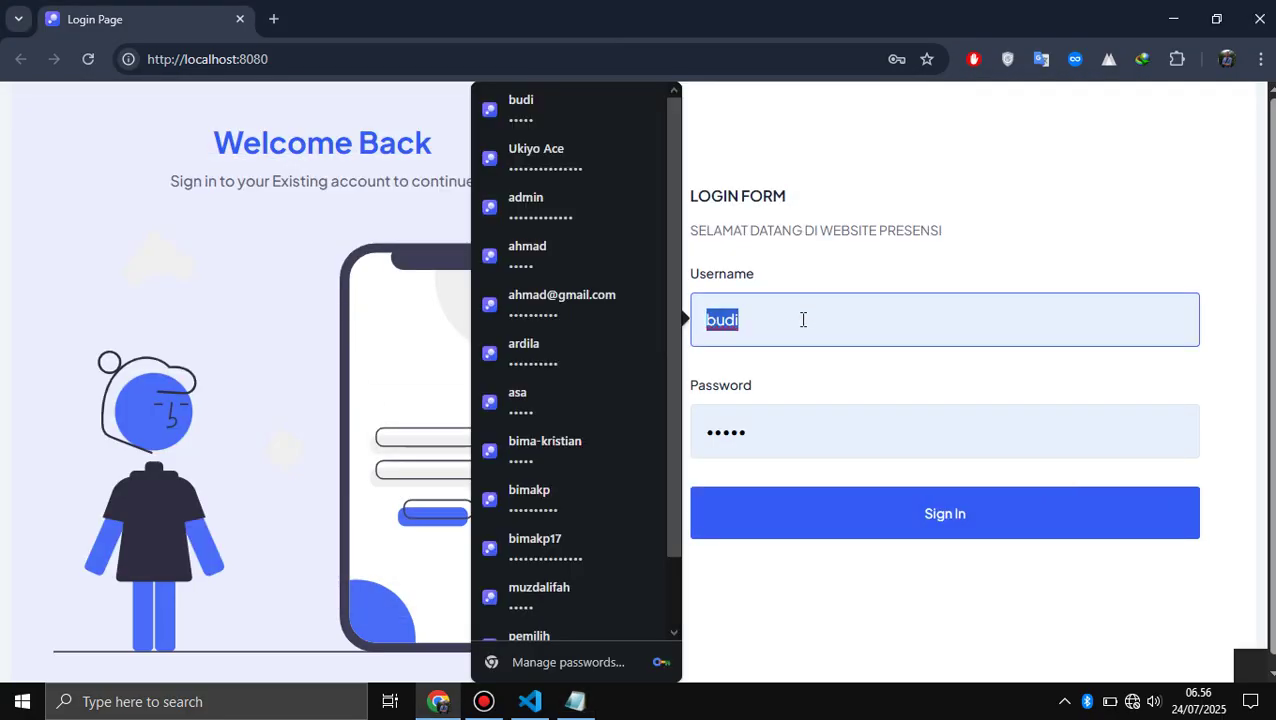
{"action": "type", "text": "asa"}
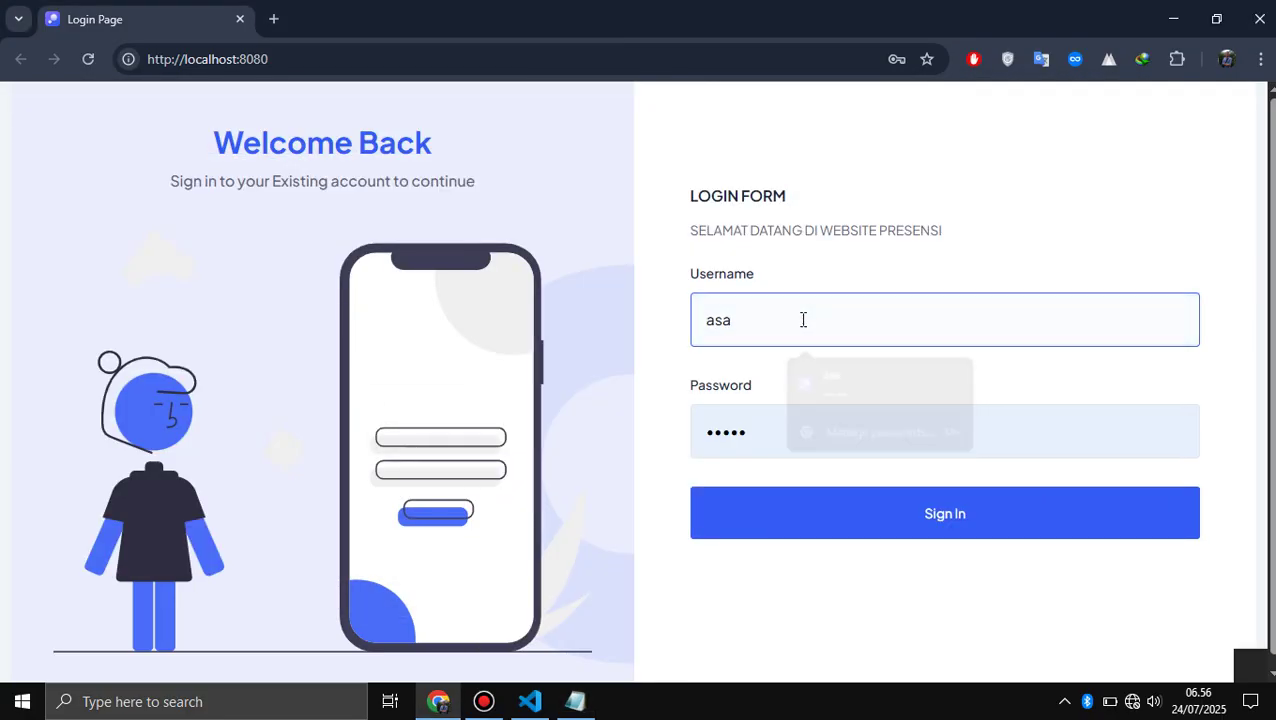
{"action": "left_click", "coordinate": [861, 529]}
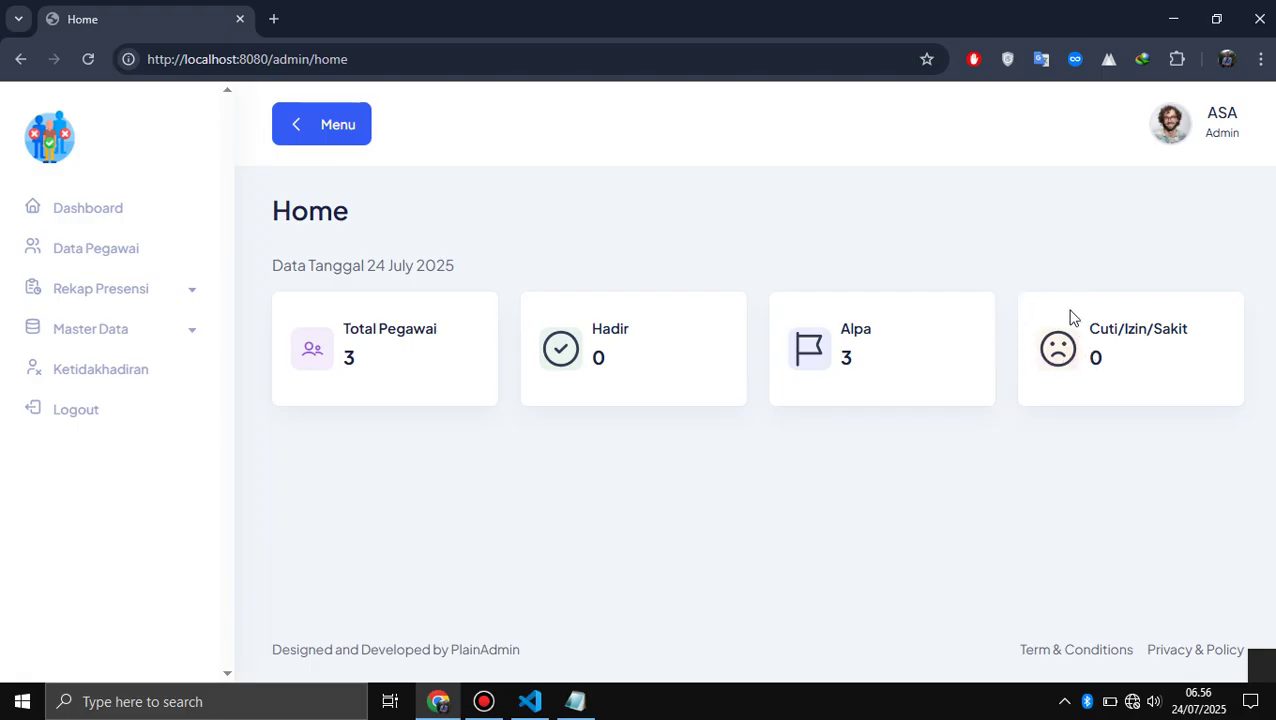
- Add 'Dashboard Admin' as Admin item 1 in the notes and open the Data Pegawai list
{"action": "key", "text": "alt+Tab"}
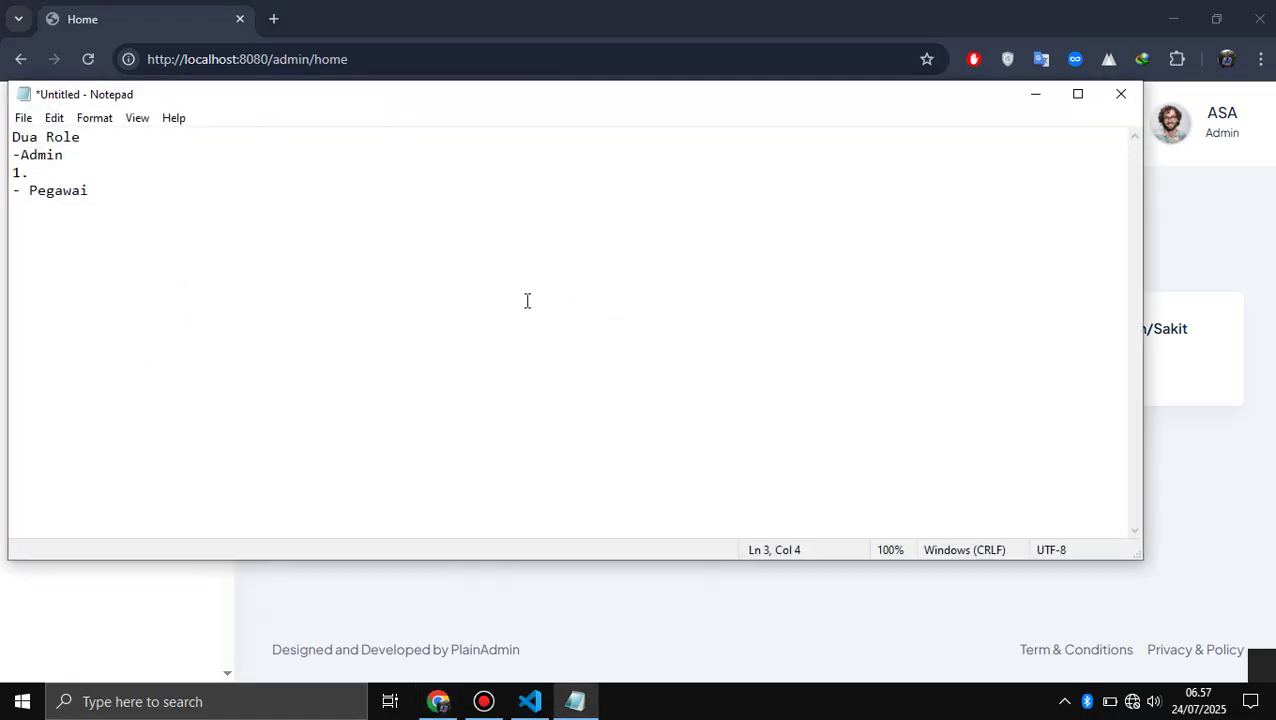
{"action": "type", "text": "Dashboard Adni"}
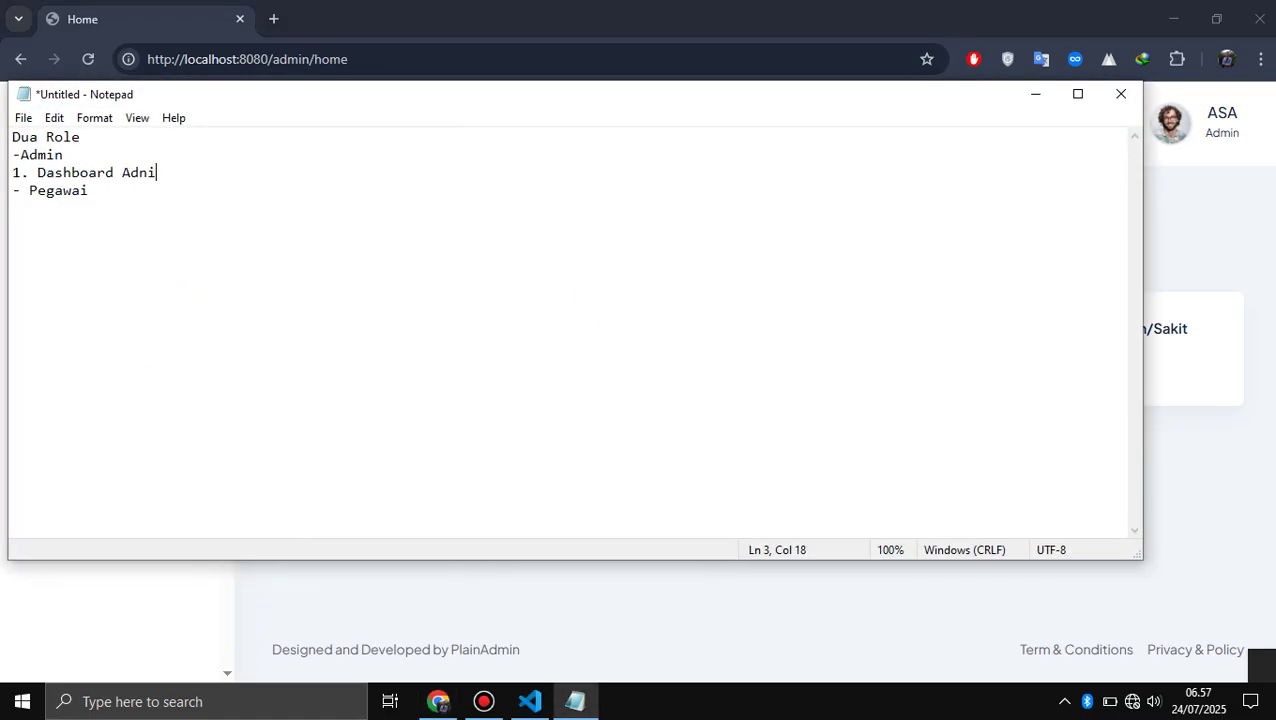
{"action": "key", "text": "BackSpace"}
{"action": "key", "text": "BackSpace"}
{"action": "type", "text": "min"}
{"action": "key", "text": "Return"}
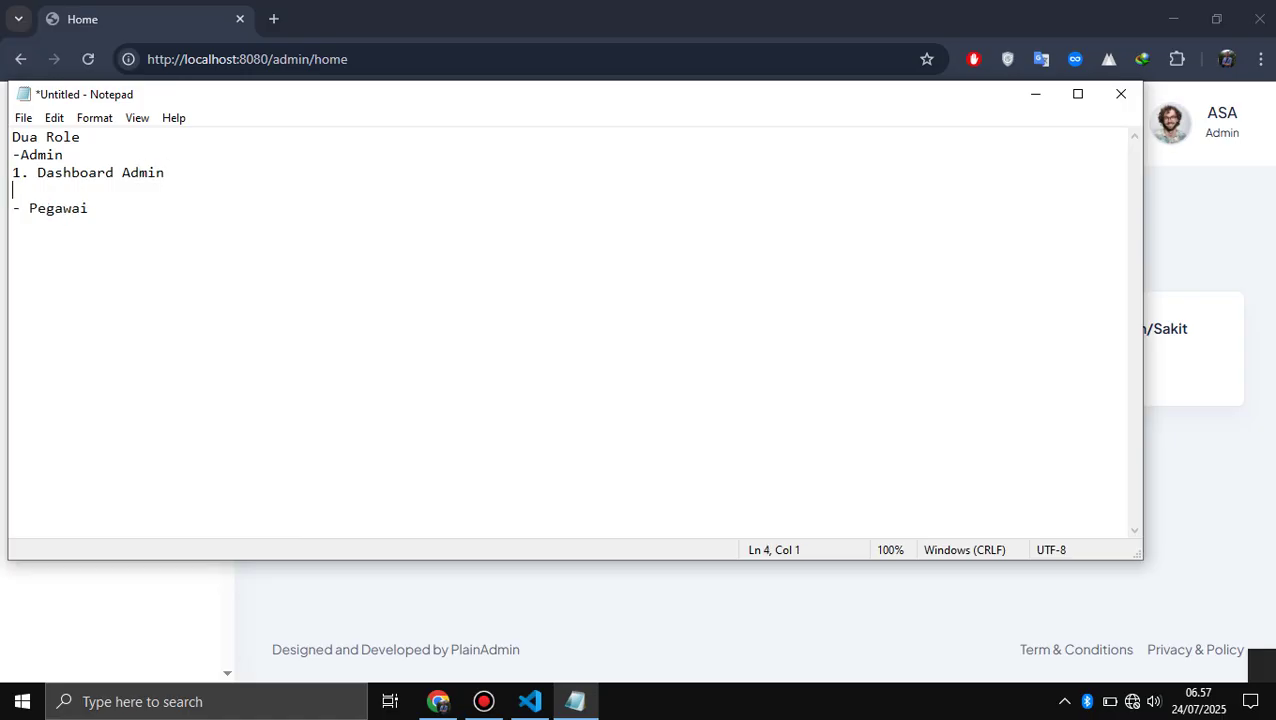
{"action": "key", "text": "alt+Tab"}
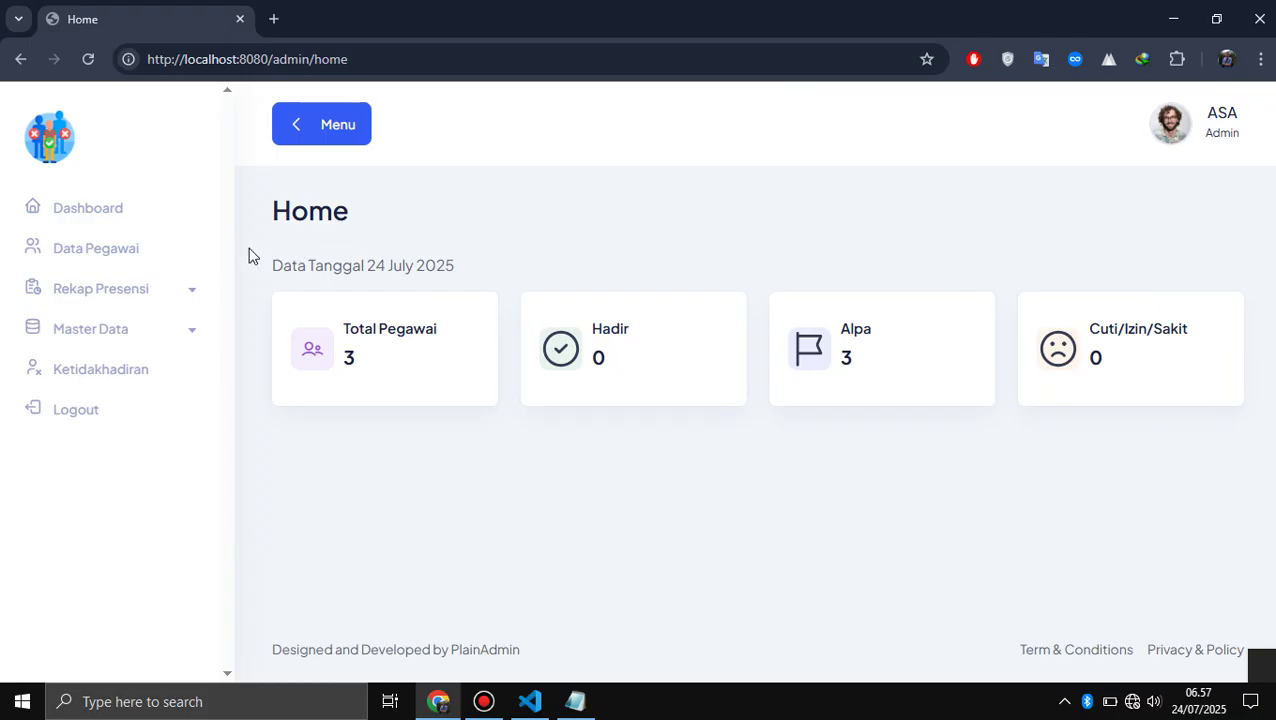
{"action": "left_click", "coordinate": [107, 259]}
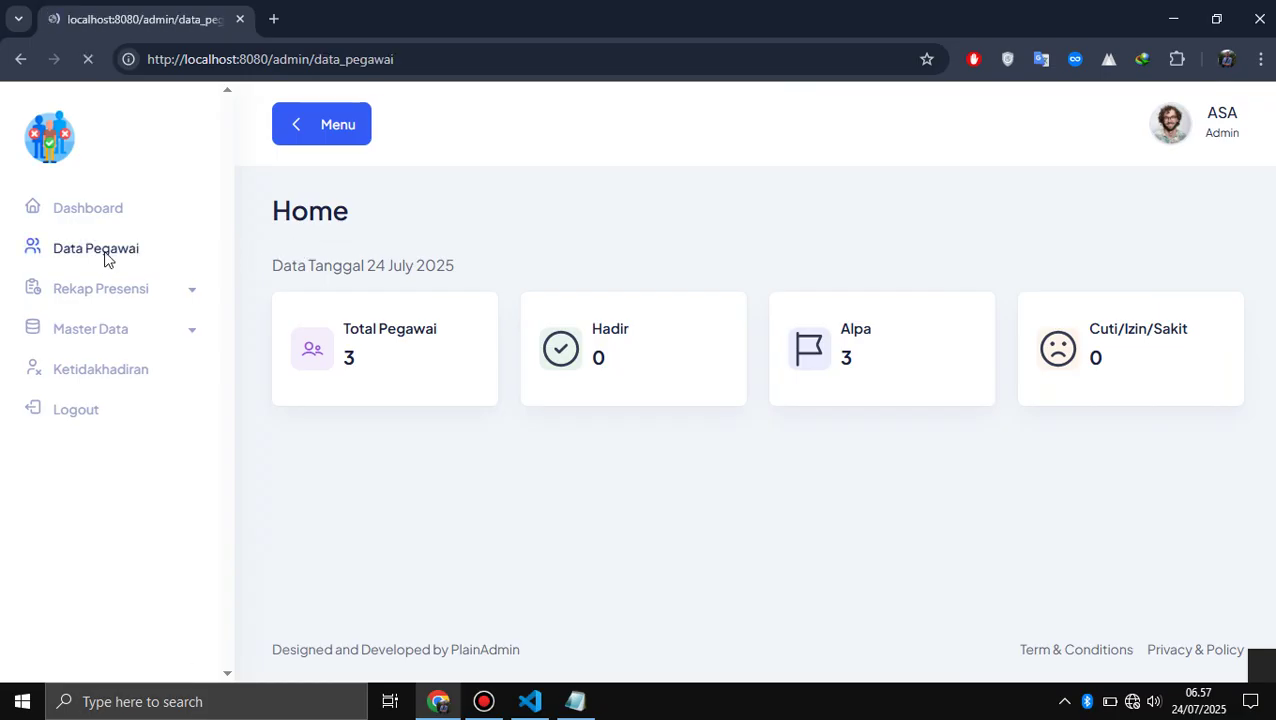
- Add 'Kelola Data Pegawai' as the second Admin item in the notes
{"action": "key", "text": "alt+Tab"}
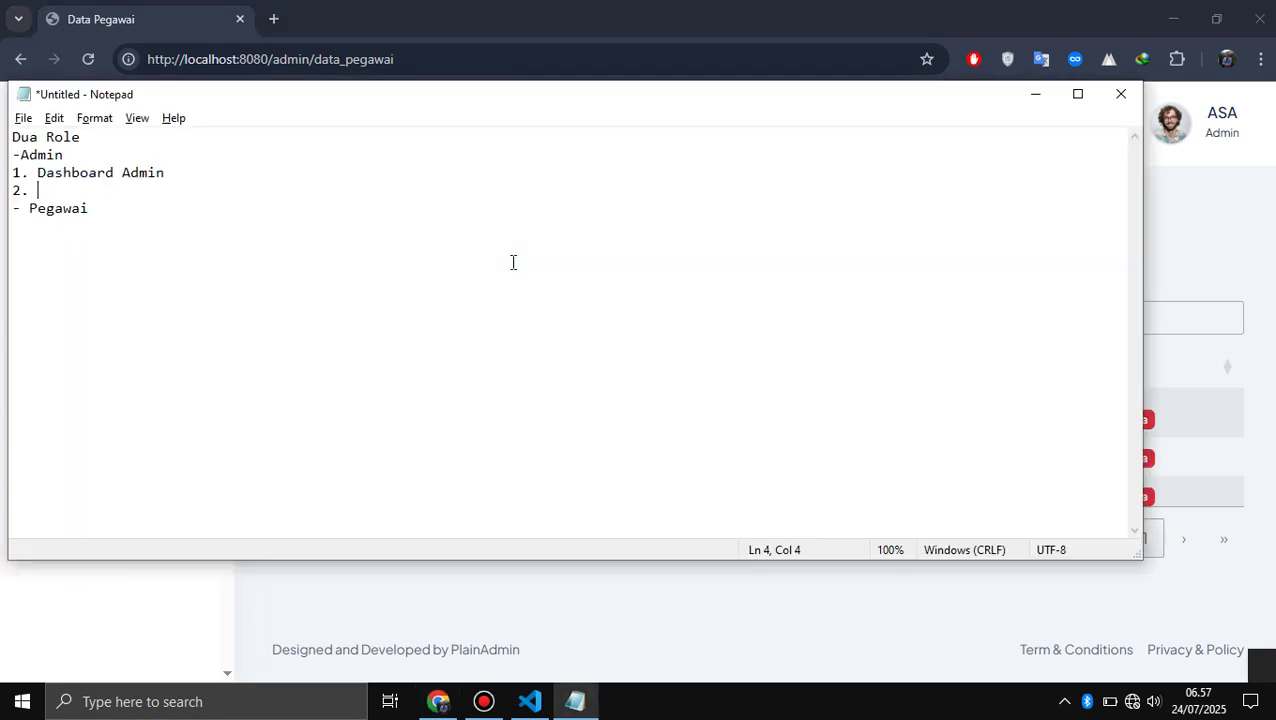
{"action": "type", "text": "Kelola Data "}
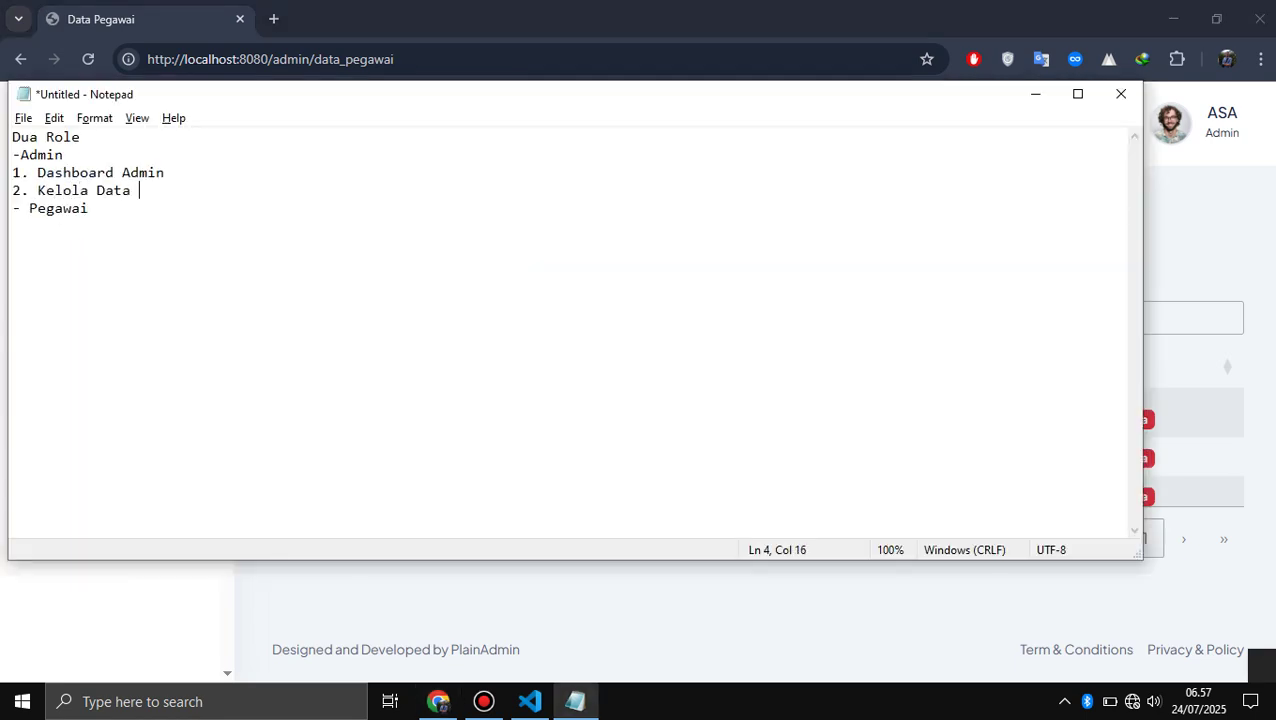
{"action": "type", "text": "Pegawai"}
{"action": "key", "text": "BackSpace"}
{"action": "type", "text": "ai"}
{"action": "key", "text": "Return"}
{"action": "key", "text": "alt+Tab"}
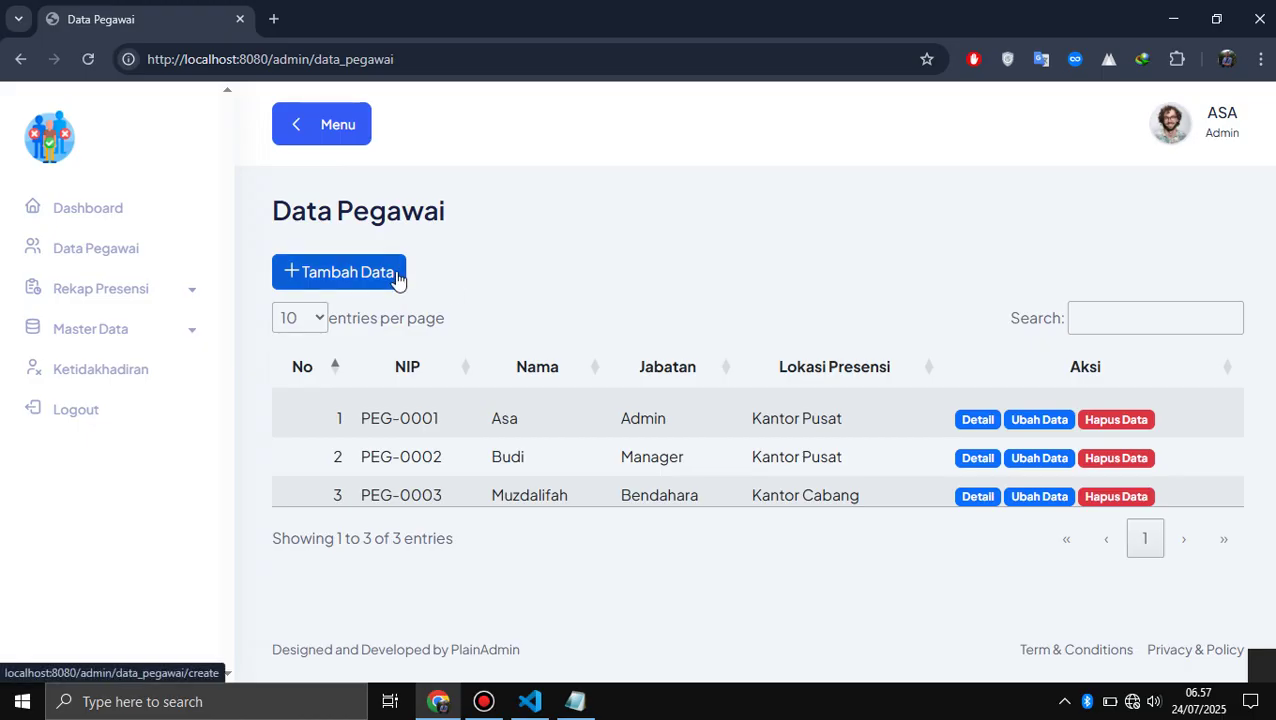
- Start a new employee, filling the name from a saved suggestion and gender Laki-Laki
{"action": "left_click", "coordinate": [397, 280]}
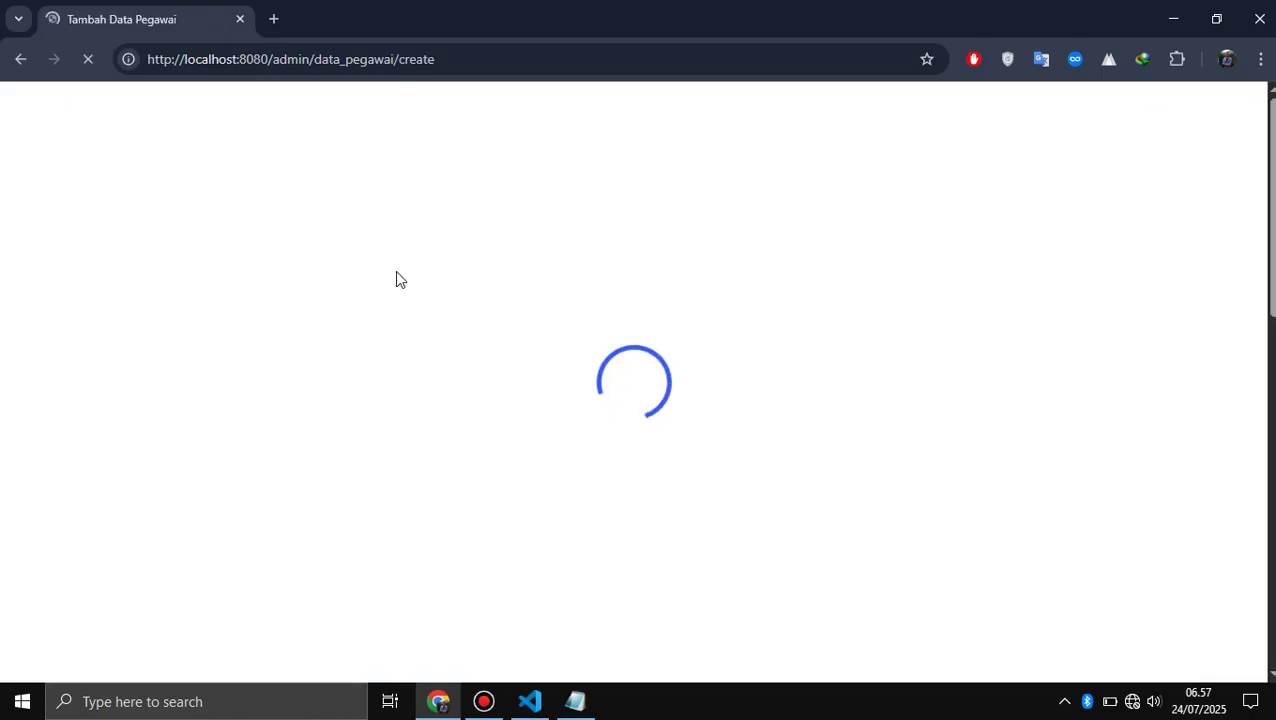
{"action": "scroll", "coordinate": [397, 280], "scroll_direction": "down", "scroll_amount": 6}
{"action": "scroll", "coordinate": [397, 280], "scroll_direction": "up", "scroll_amount": 7}
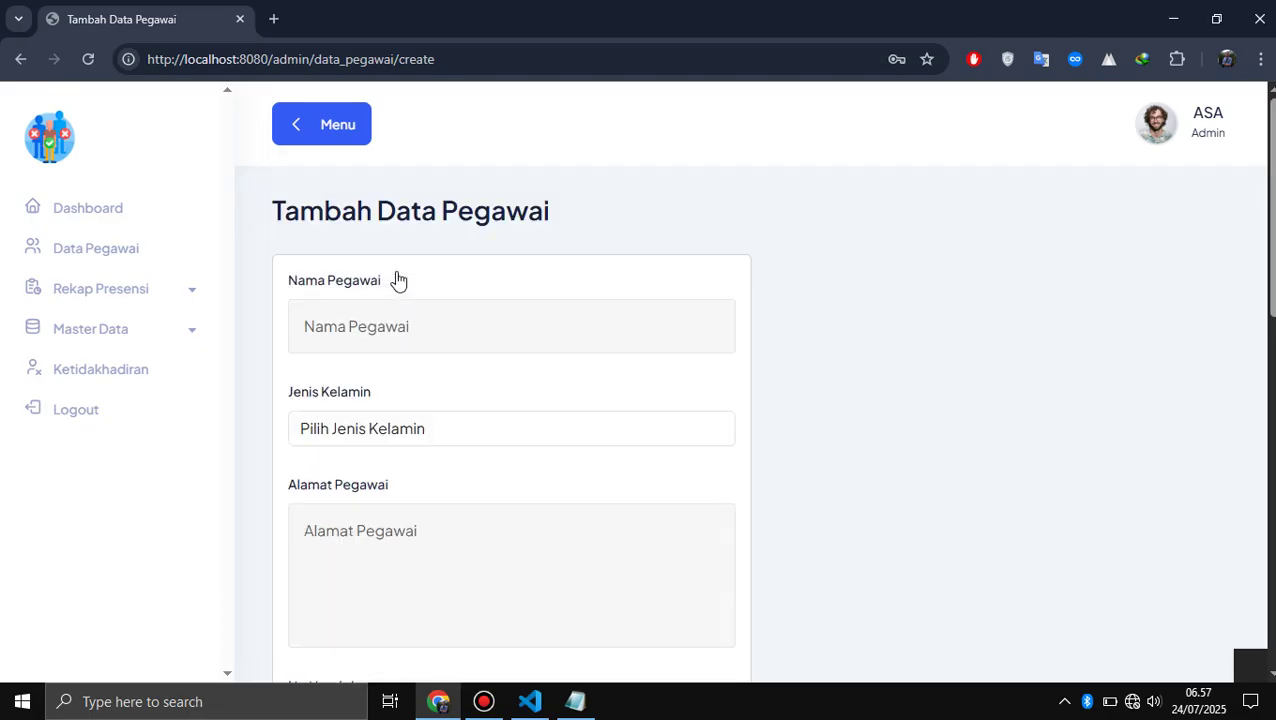
{"action": "scroll", "coordinate": [396, 278], "scroll_direction": "down", "scroll_amount": 1}
{"action": "left_click", "coordinate": [484, 216]}
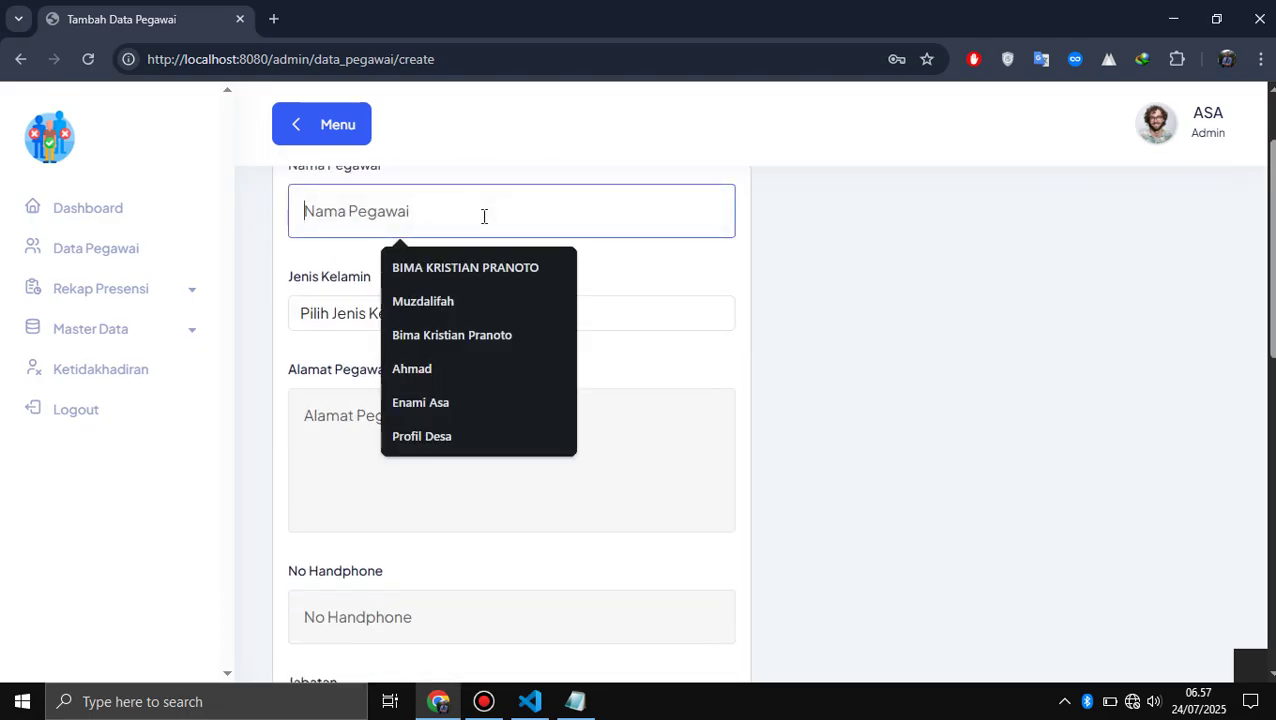
{"action": "key", "text": "Down"}
{"action": "key", "text": "Down"}
{"action": "key", "text": "Down"}
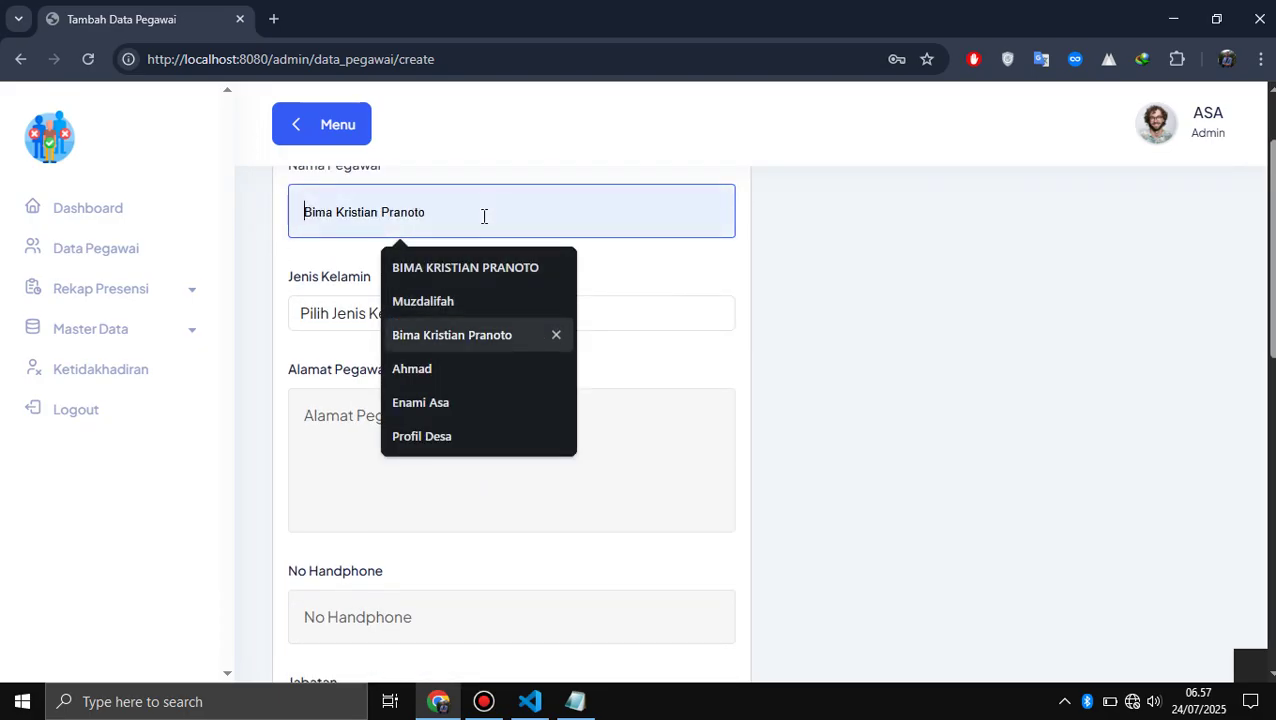
{"action": "key", "text": "Return"}
{"action": "left_click", "coordinate": [436, 318]}
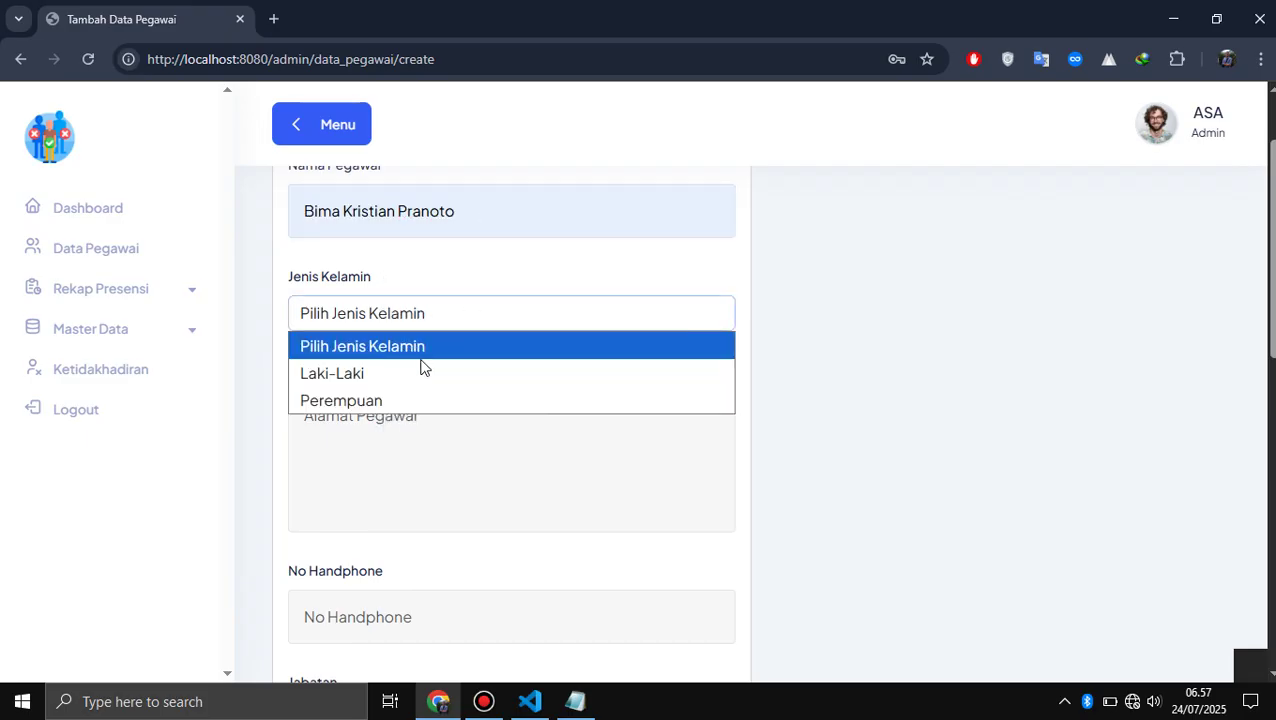
{"action": "left_click", "coordinate": [407, 369]}
- Enter address 'Jl Wakanda' and a saved phone number suggestion
{"action": "left_click", "coordinate": [397, 440]}
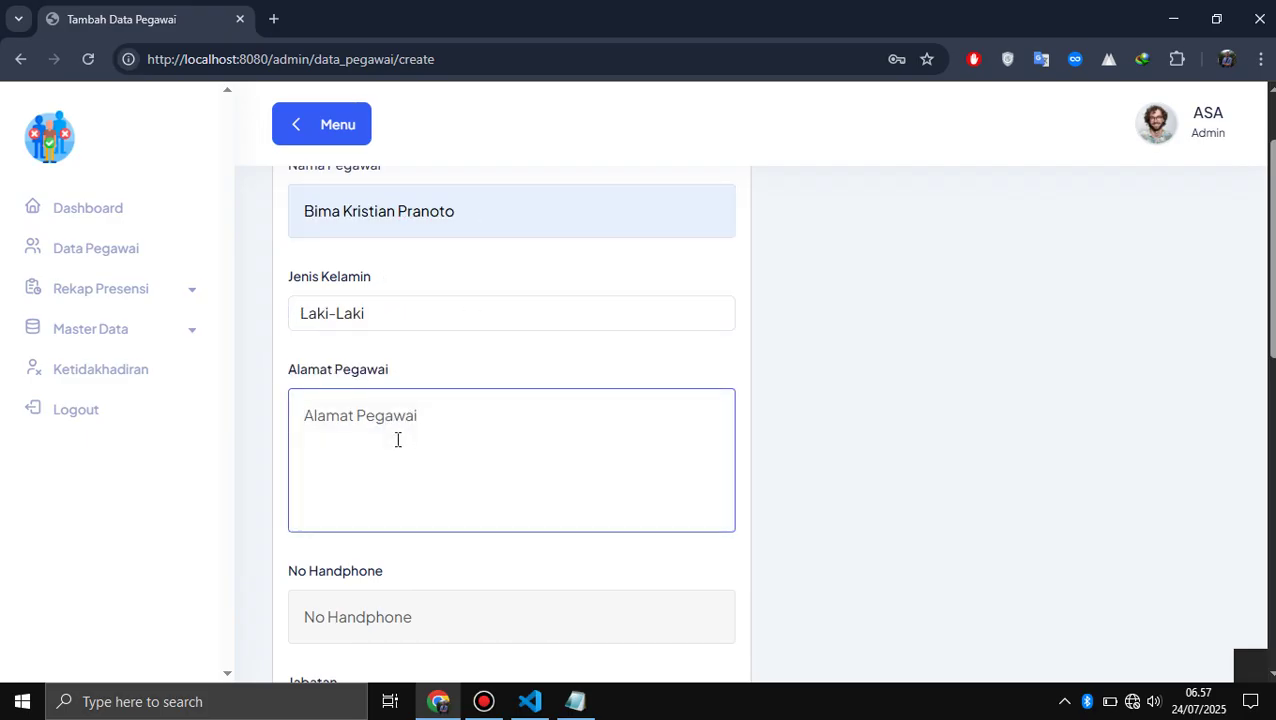
{"action": "type", "text": "Jl Wakanda"}
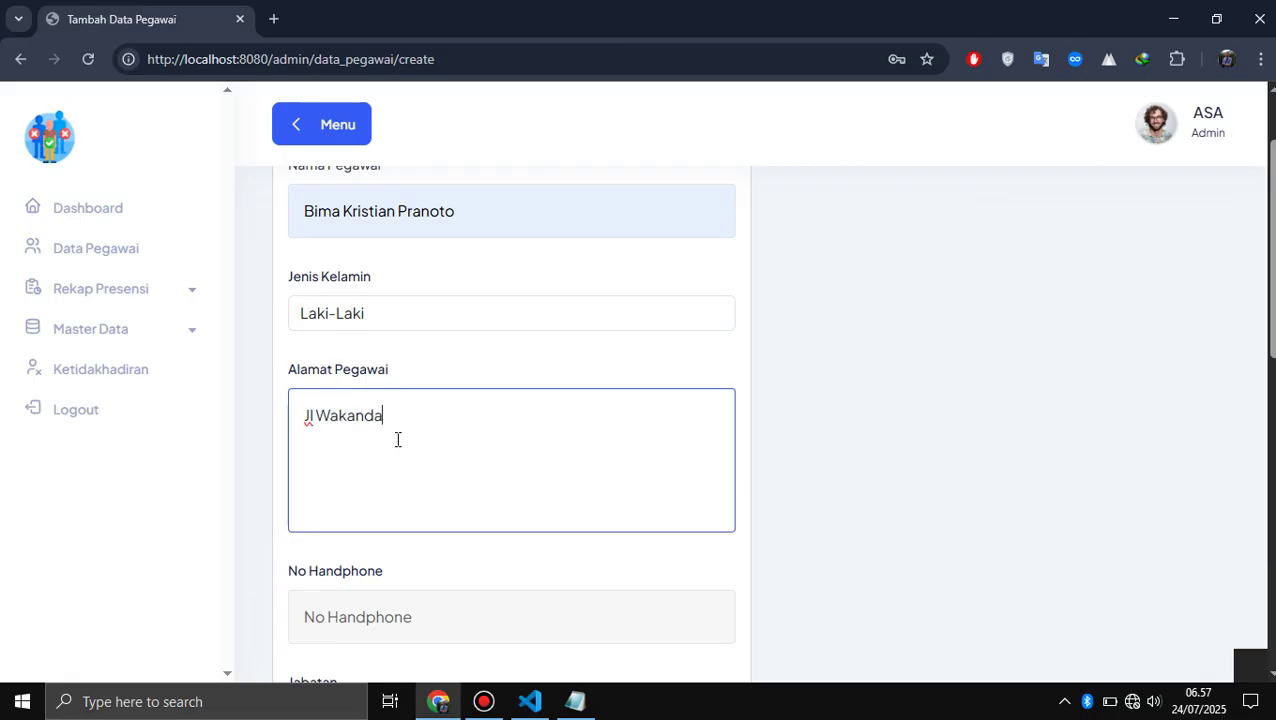
{"action": "scroll", "coordinate": [397, 440], "scroll_direction": "down", "scroll_amount": 1}
{"action": "scroll", "coordinate": [397, 440], "scroll_direction": "down", "scroll_amount": 1}
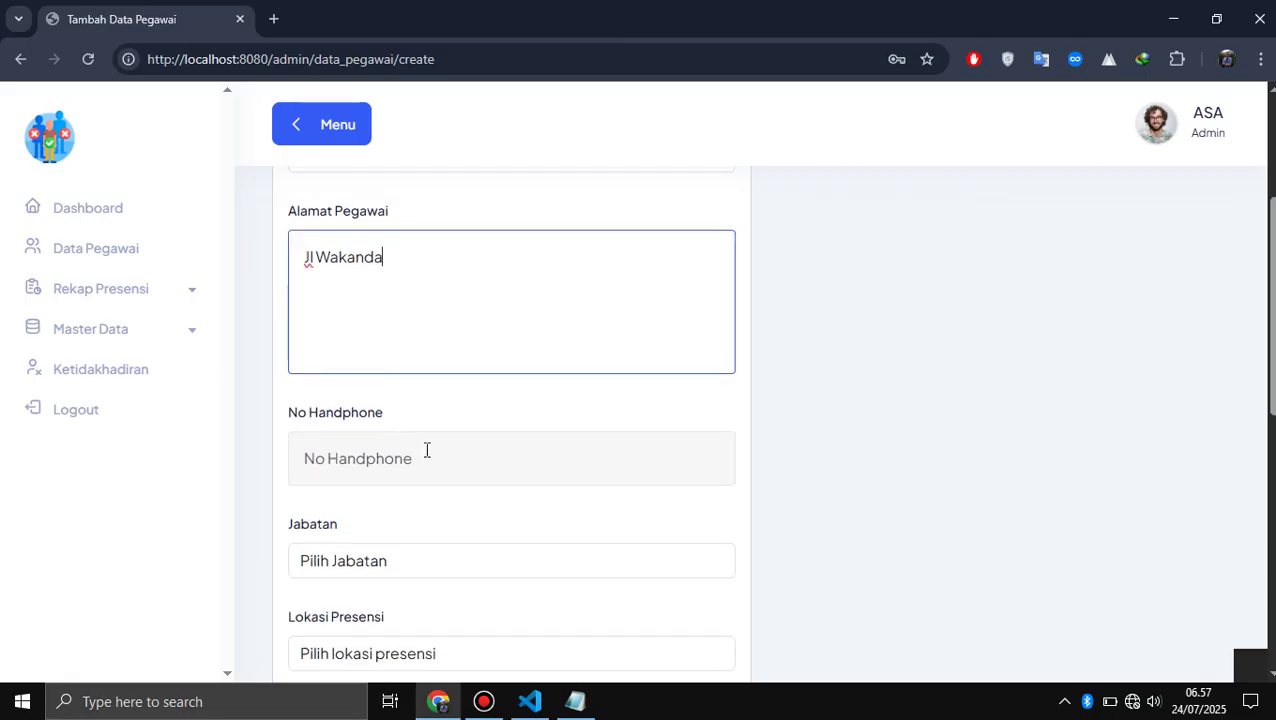
{"action": "left_click", "coordinate": [427, 457]}
{"action": "key", "text": "Down"}
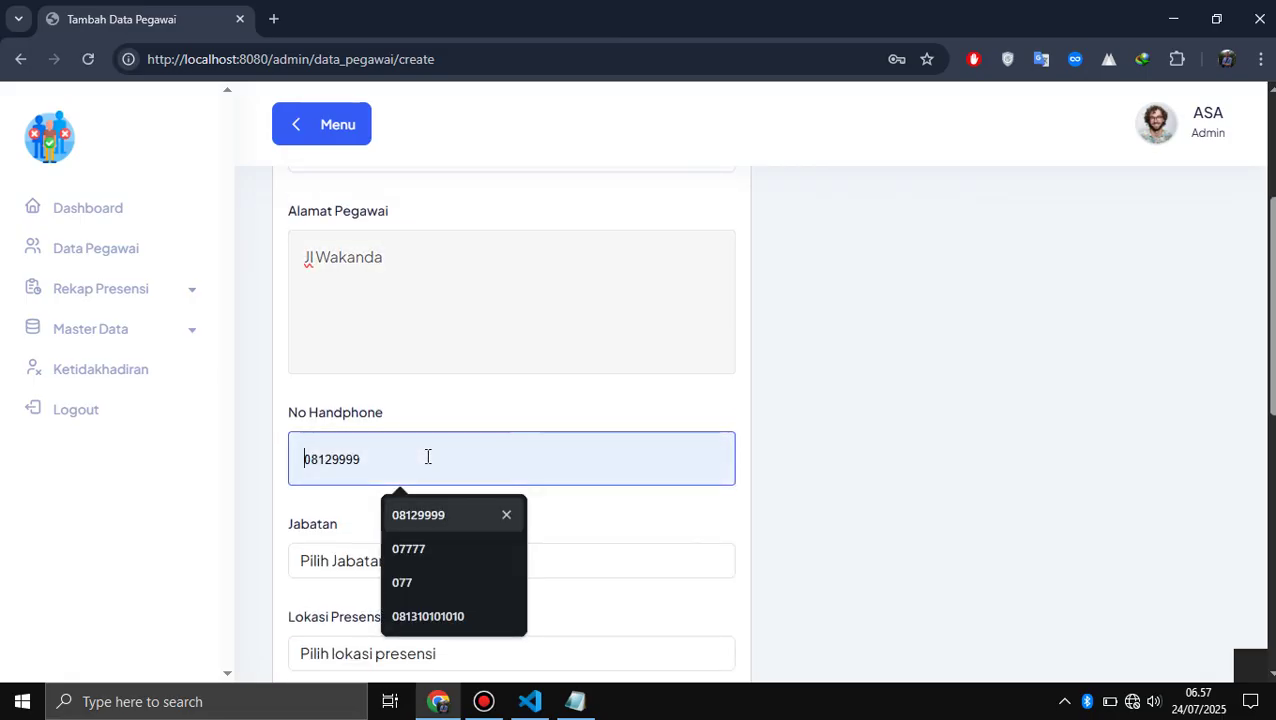
{"action": "key", "text": "Down"}
{"action": "key", "text": "Down"}
{"action": "key", "text": "Down"}
{"action": "key", "text": "Return"}
- Set Jabatan to IT Staff and Lokasi Presensi to Kantor Pusat
{"action": "scroll", "coordinate": [427, 457], "scroll_direction": "down", "scroll_amount": 1}
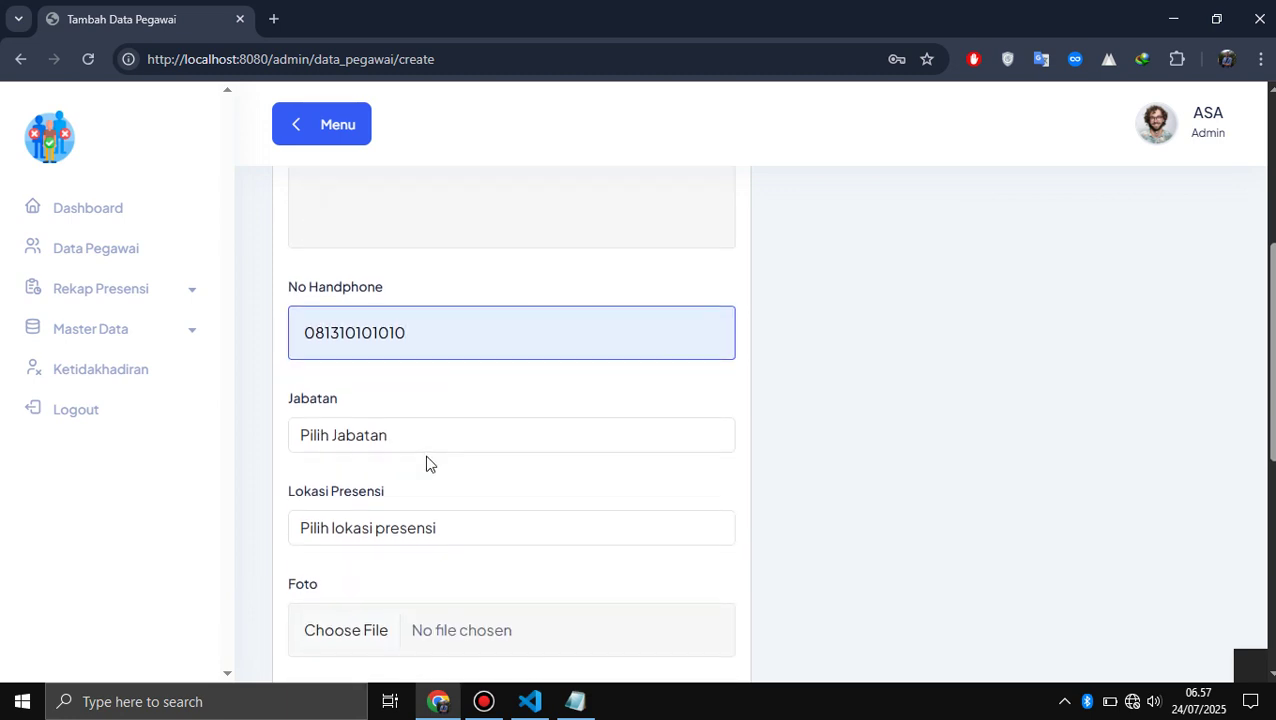
{"action": "left_click", "coordinate": [473, 438]}
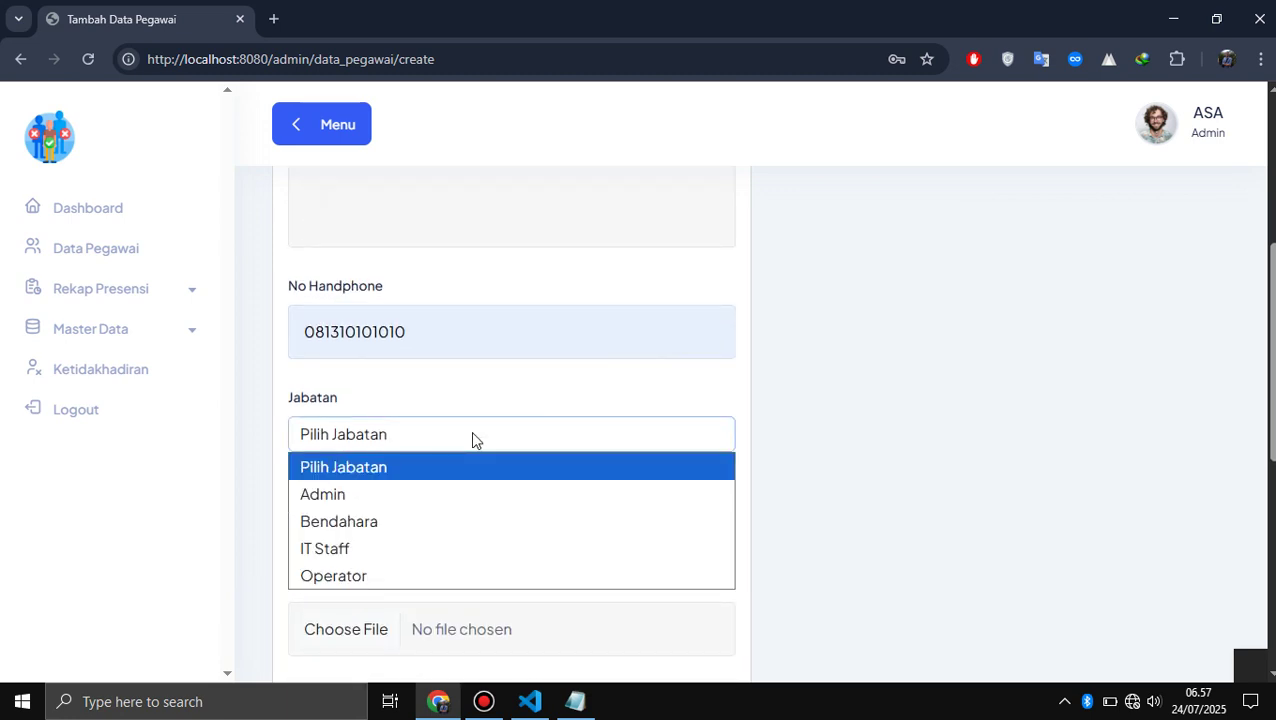
{"action": "left_click", "coordinate": [401, 553]}
{"action": "scroll", "coordinate": [464, 524], "scroll_direction": "down", "scroll_amount": 1}
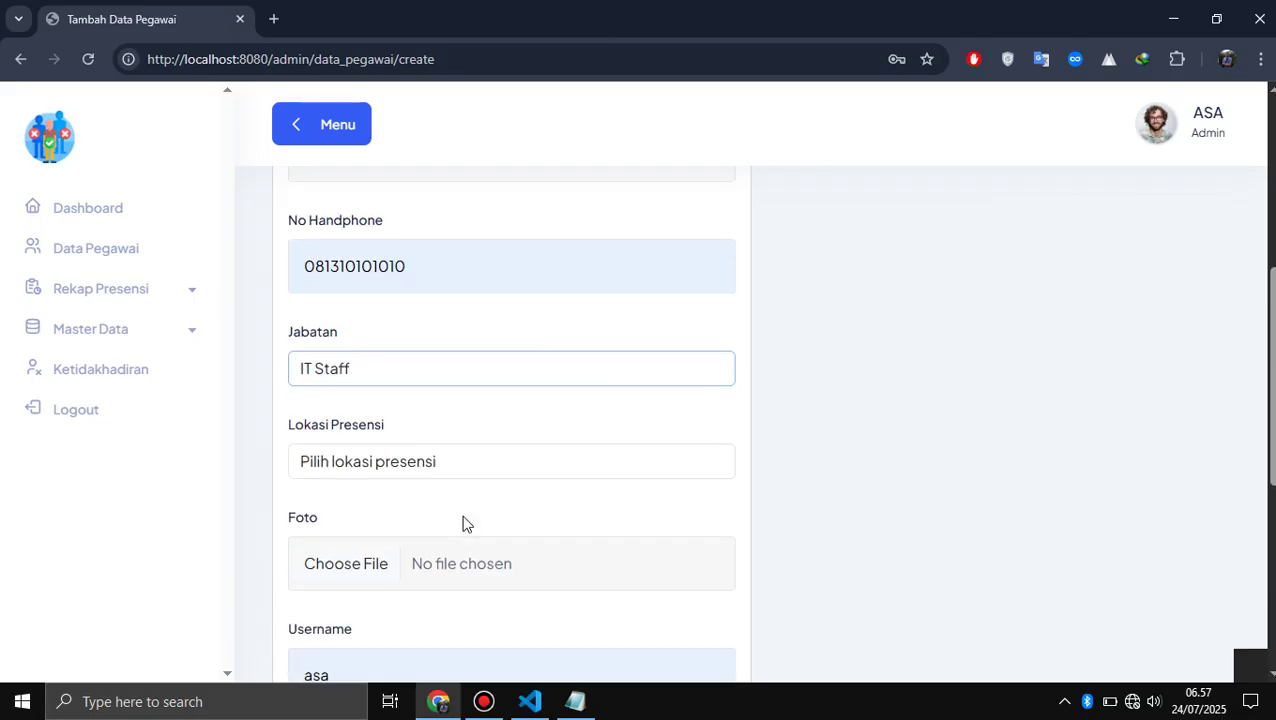
{"action": "left_click", "coordinate": [505, 466]}
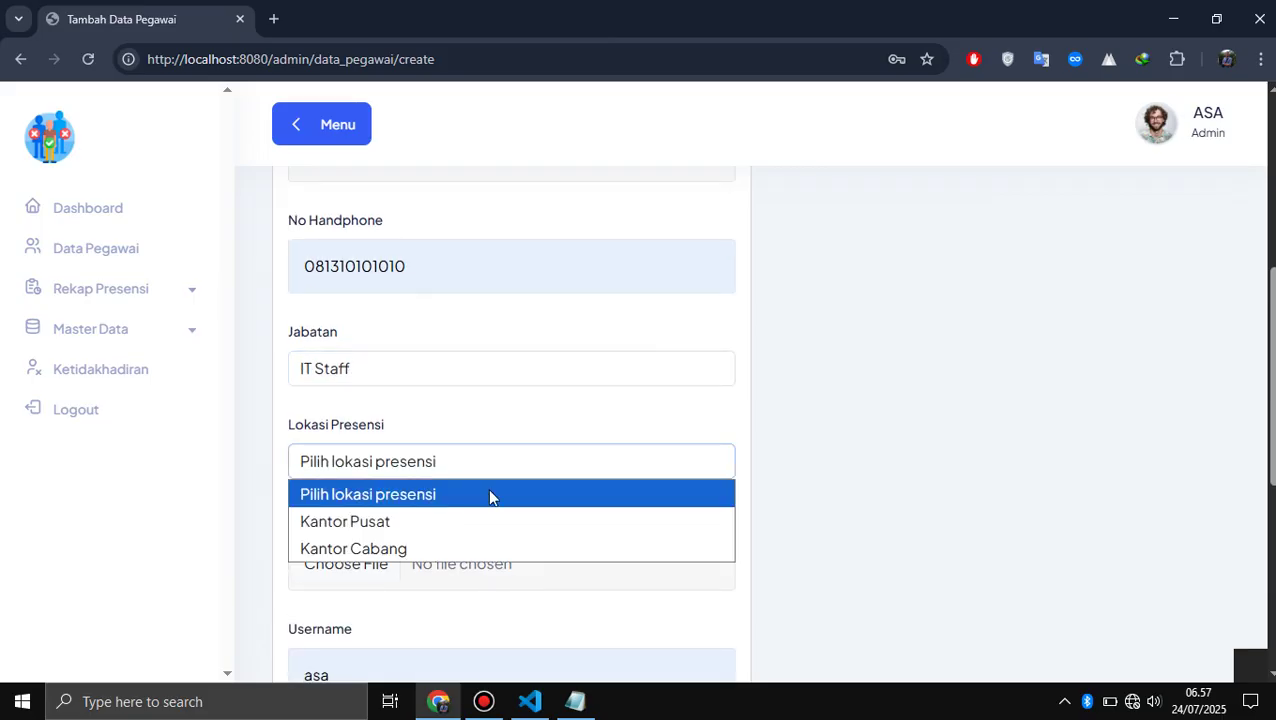
{"action": "left_click", "coordinate": [476, 518]}
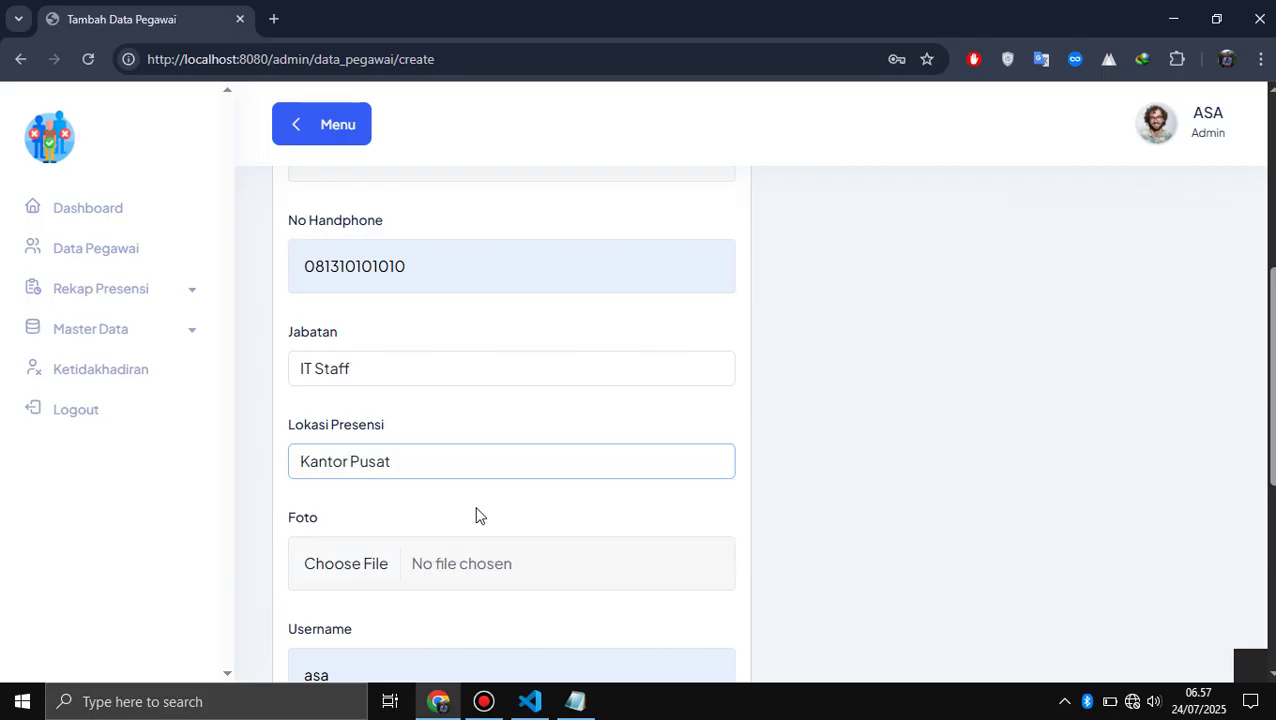
{"action": "scroll", "coordinate": [477, 514], "scroll_direction": "down", "scroll_amount": 2}
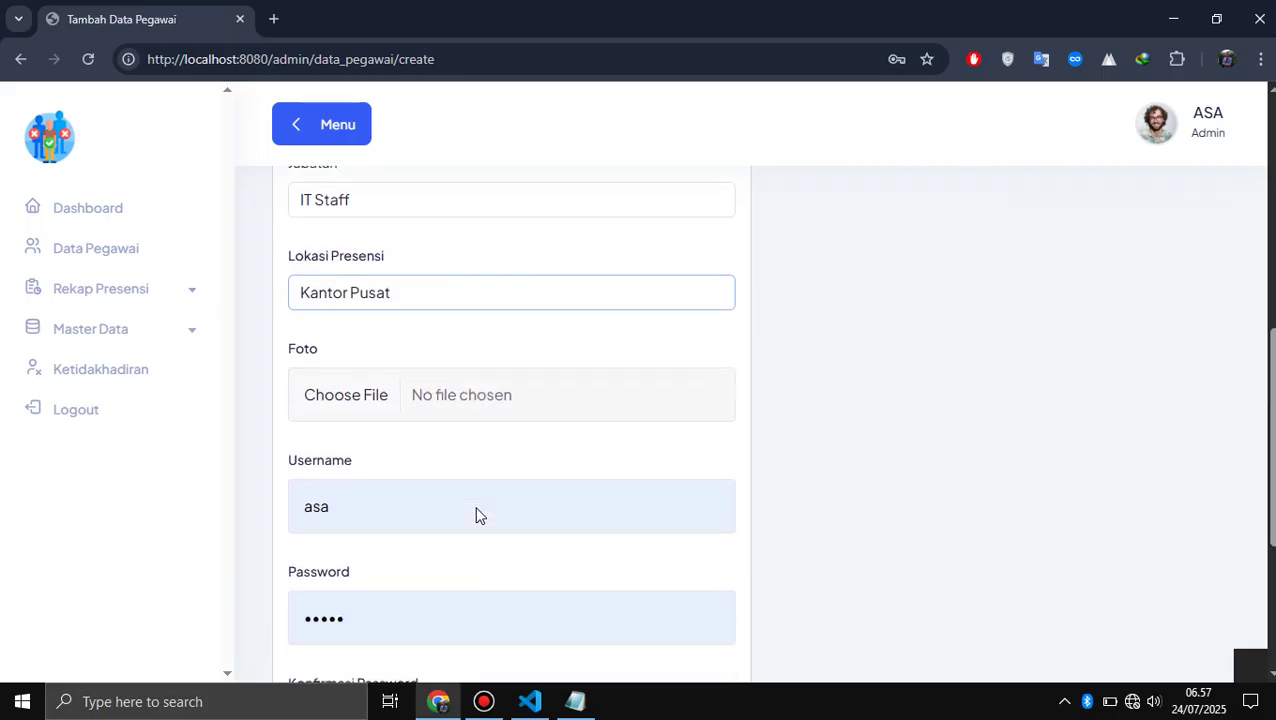
- Attach Pictures > Pas Photo > Pas Photo.jpg as the employee photo
{"action": "left_click", "coordinate": [323, 395]}
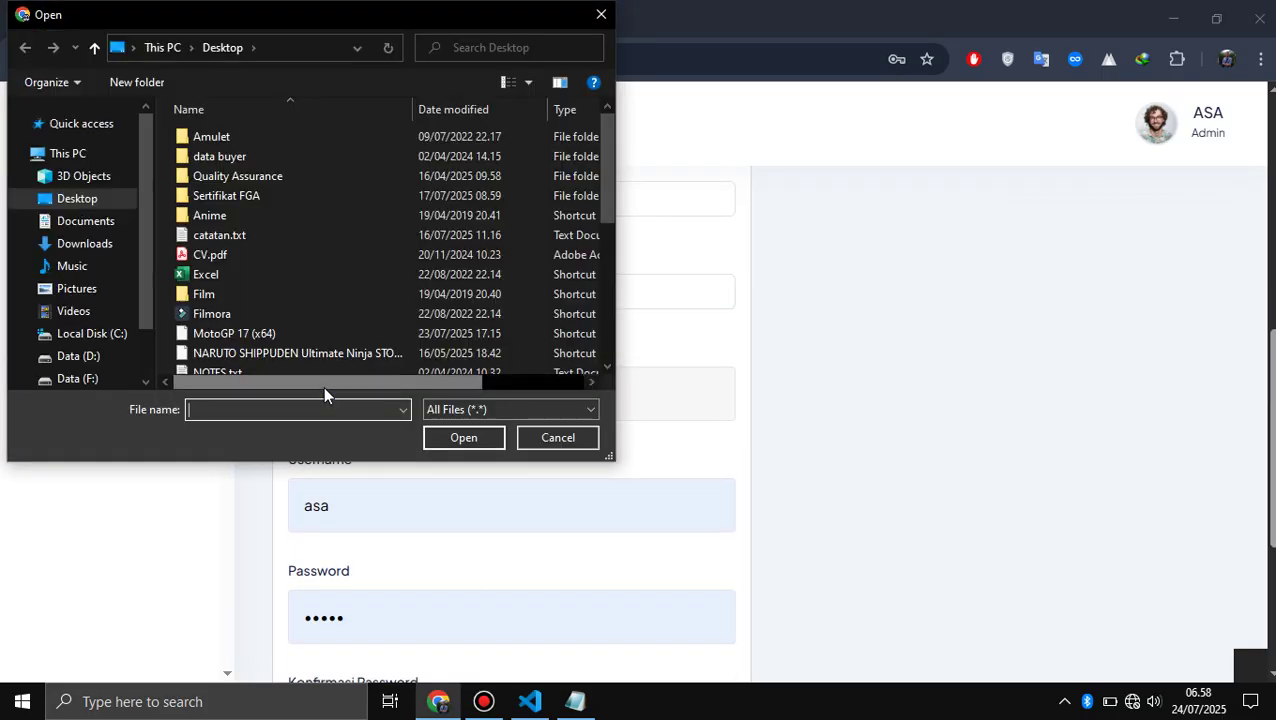
{"action": "left_click", "coordinate": [90, 289]}
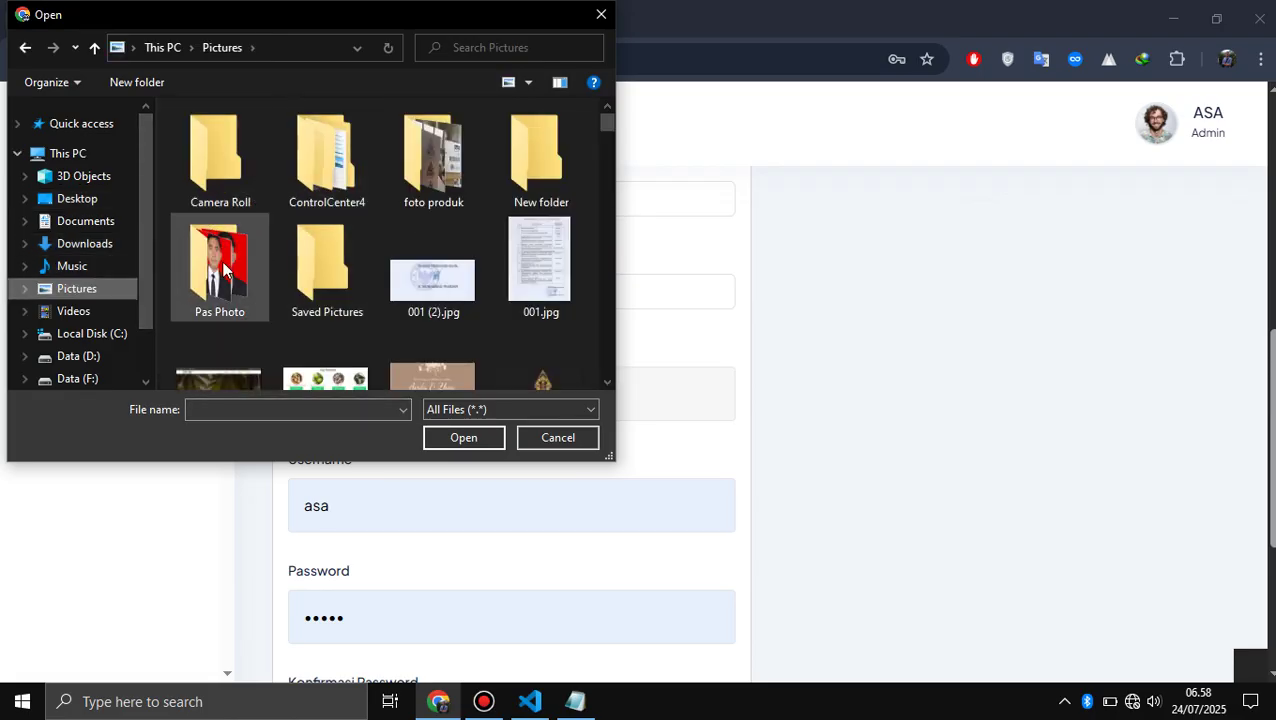
{"action": "double_click", "coordinate": [222, 266]}
{"action": "double_click", "coordinate": [338, 144]}
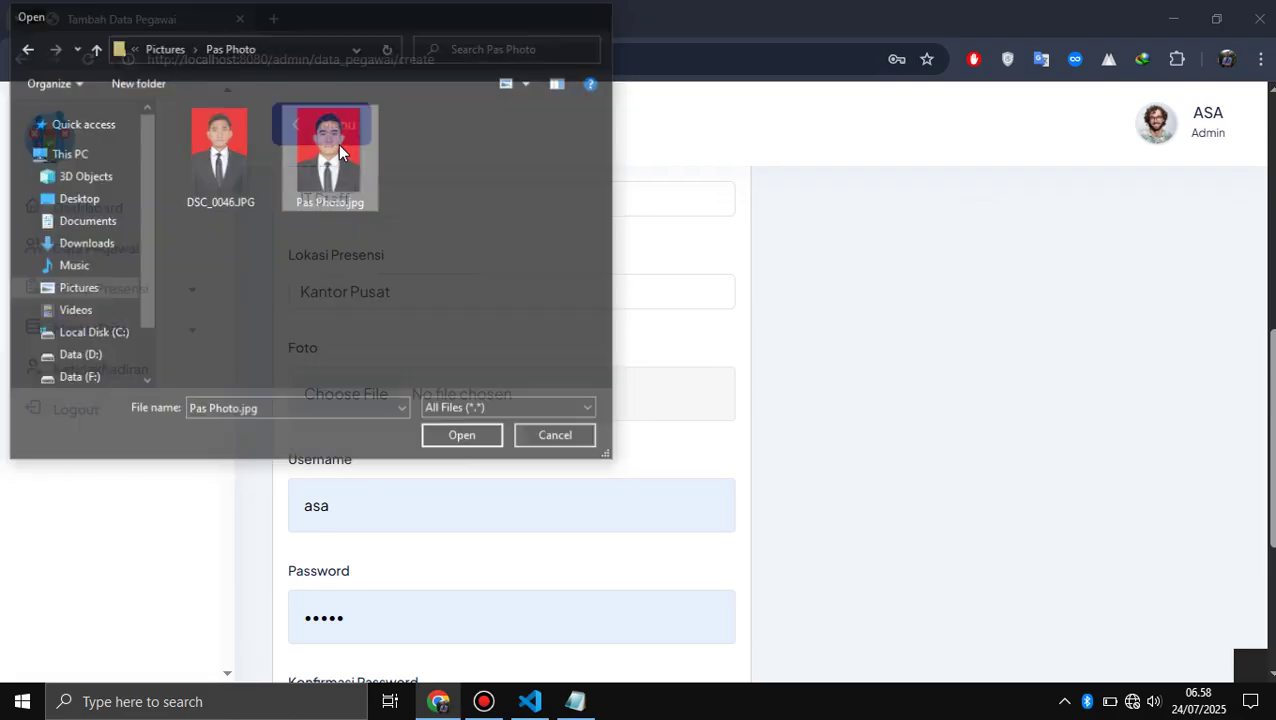
- Enter a new username, a password, and the matching confirmation password
{"action": "scroll", "coordinate": [561, 407], "scroll_direction": "down", "scroll_amount": 2}
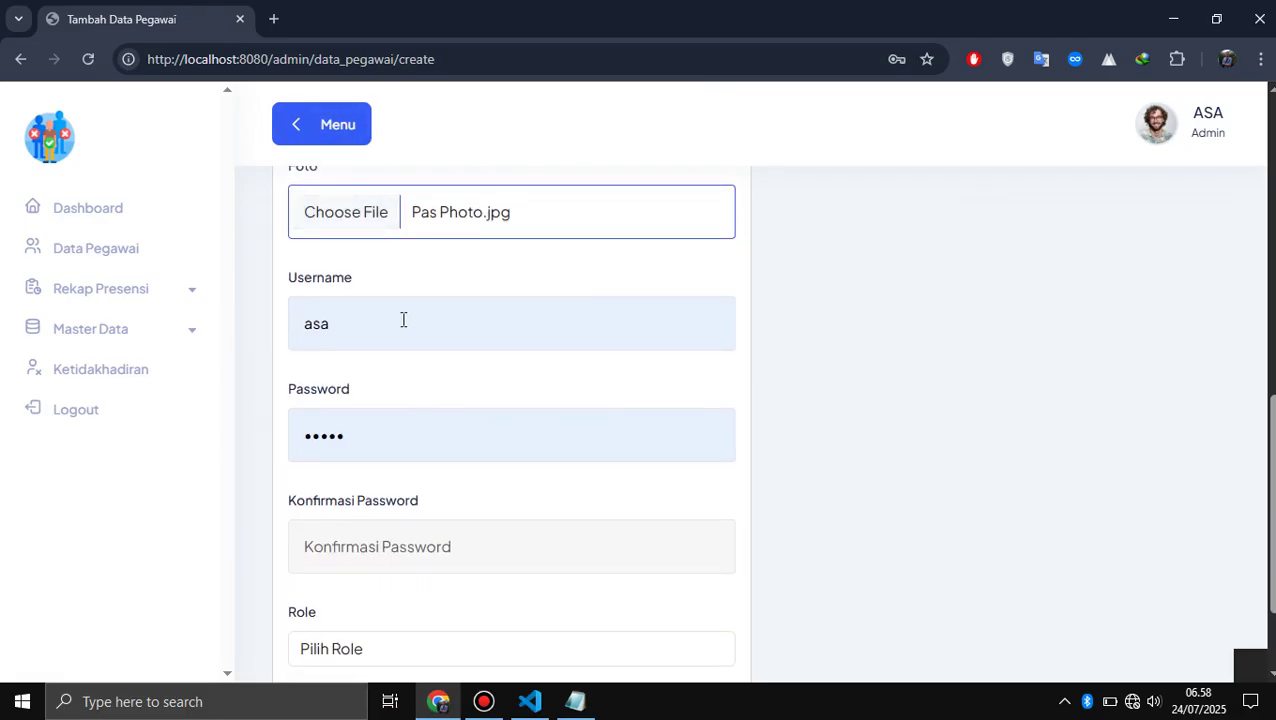
{"action": "double_click", "coordinate": [403, 319]}
{"action": "type", "text": "bimako"}
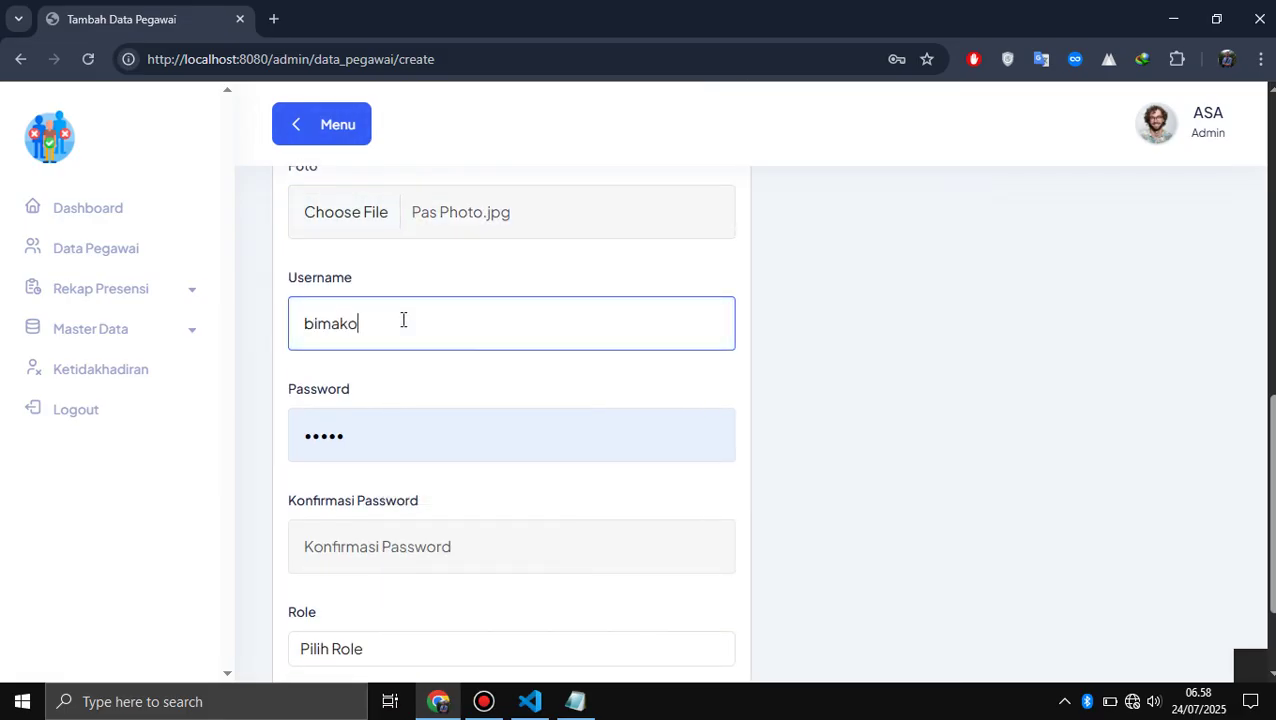
{"action": "key", "text": "BackSpace"}
{"action": "key", "text": "BackSpace"}
{"action": "type", "text": "S"}
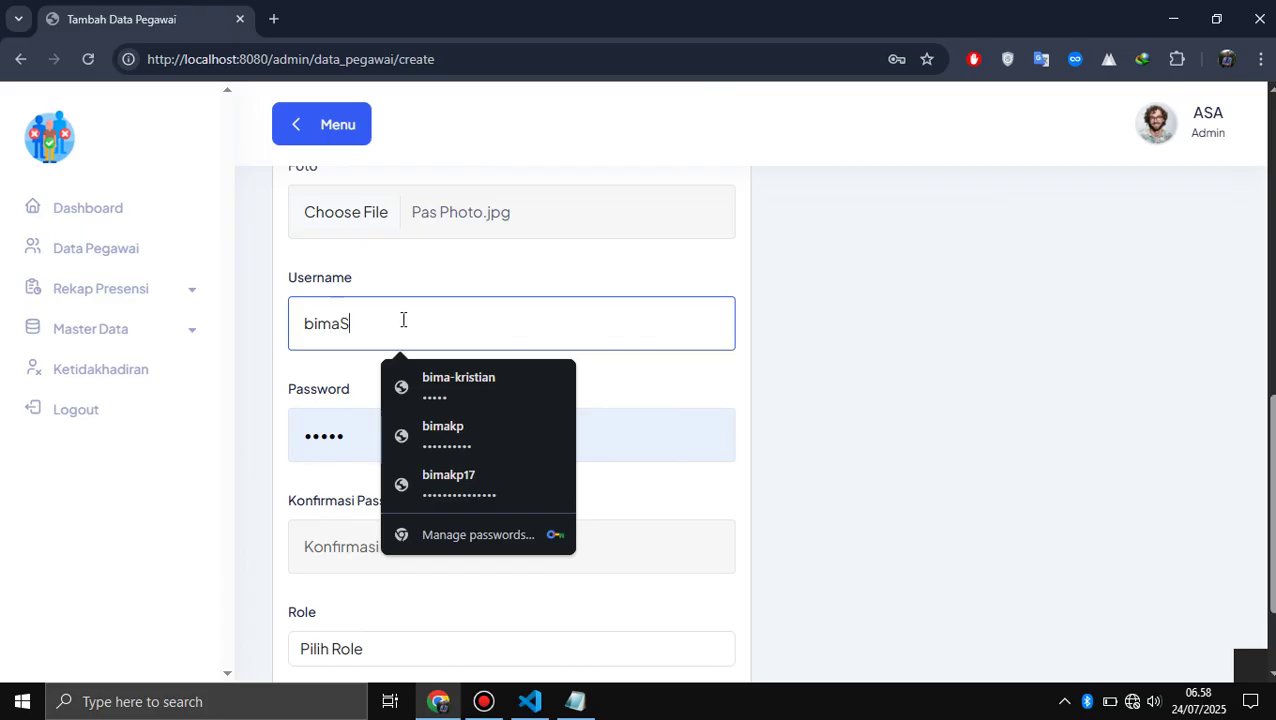
{"action": "type", "text": "taff"}
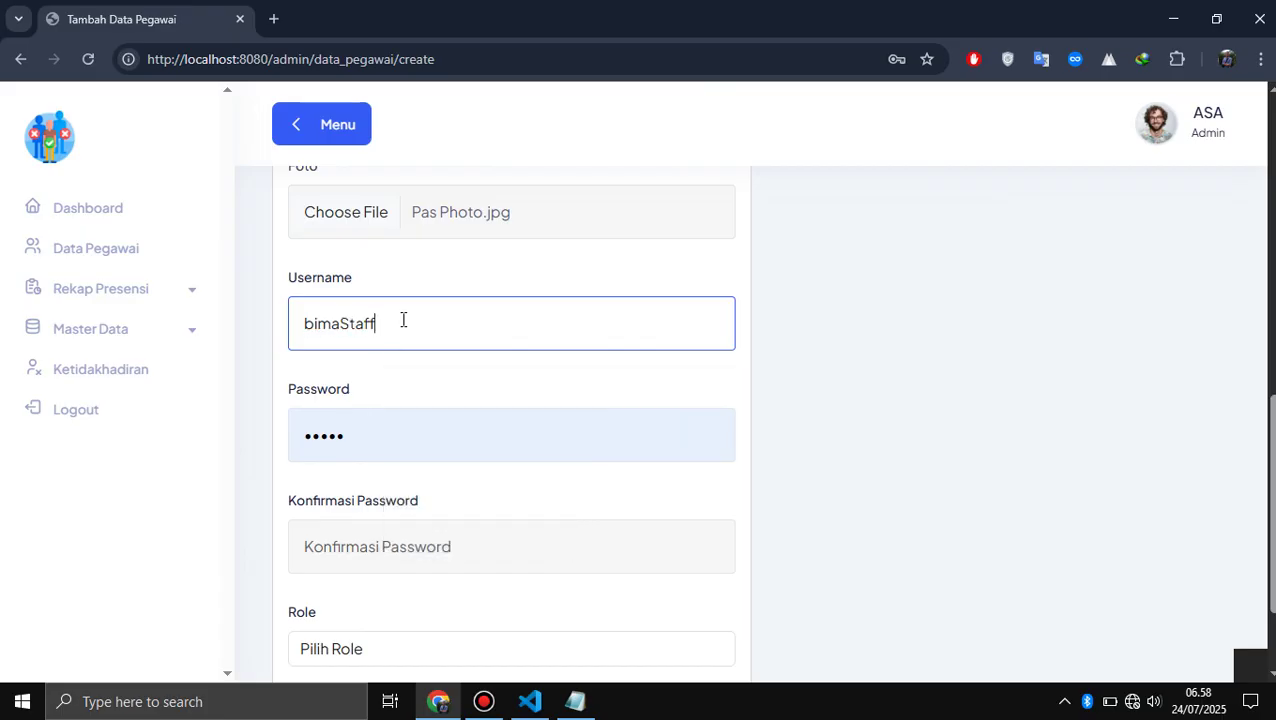
{"action": "type", "text": "it"}
{"action": "double_click", "coordinate": [350, 427]}
{"action": "type", "text": "••"}
{"action": "key", "text": "BackSpace"}
{"action": "key", "text": "BackSpace"}
{"action": "type", "text": "••••"}
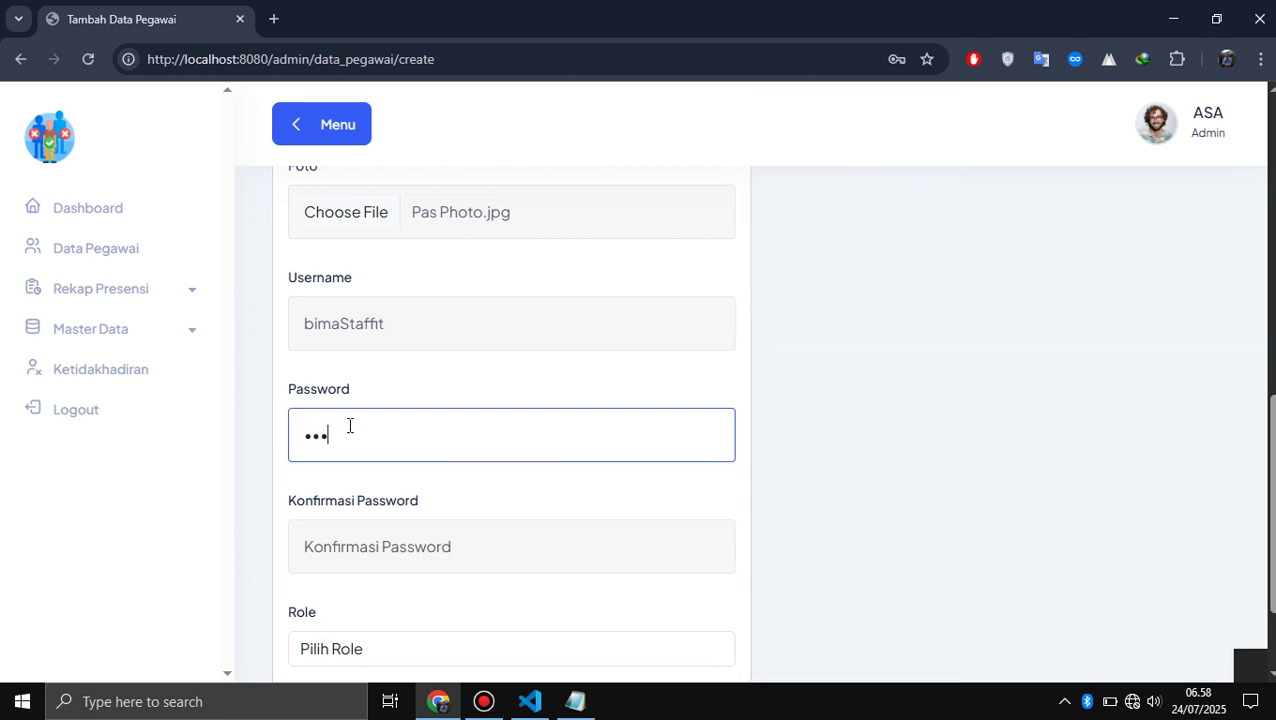
{"action": "key", "text": "BackSpace"}
{"action": "key", "text": "BackSpace"}
{"action": "key", "text": "BackSpace"}
{"action": "key", "text": "BackSpace"}
{"action": "type", "text": "••"}
{"action": "key", "text": "Tab"}
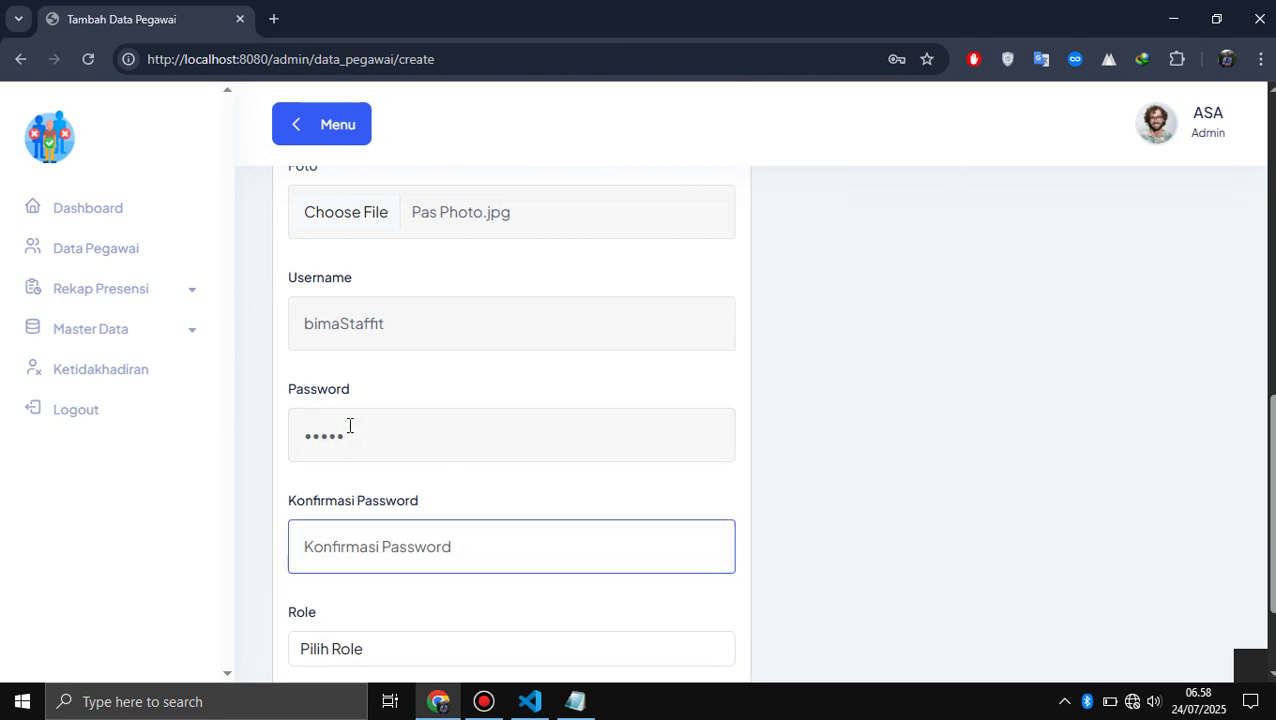
{"action": "type", "text": "•••"}
- Set the role to Pegawai and save the new employee record
{"action": "scroll", "coordinate": [350, 426], "scroll_direction": "down", "scroll_amount": 2}
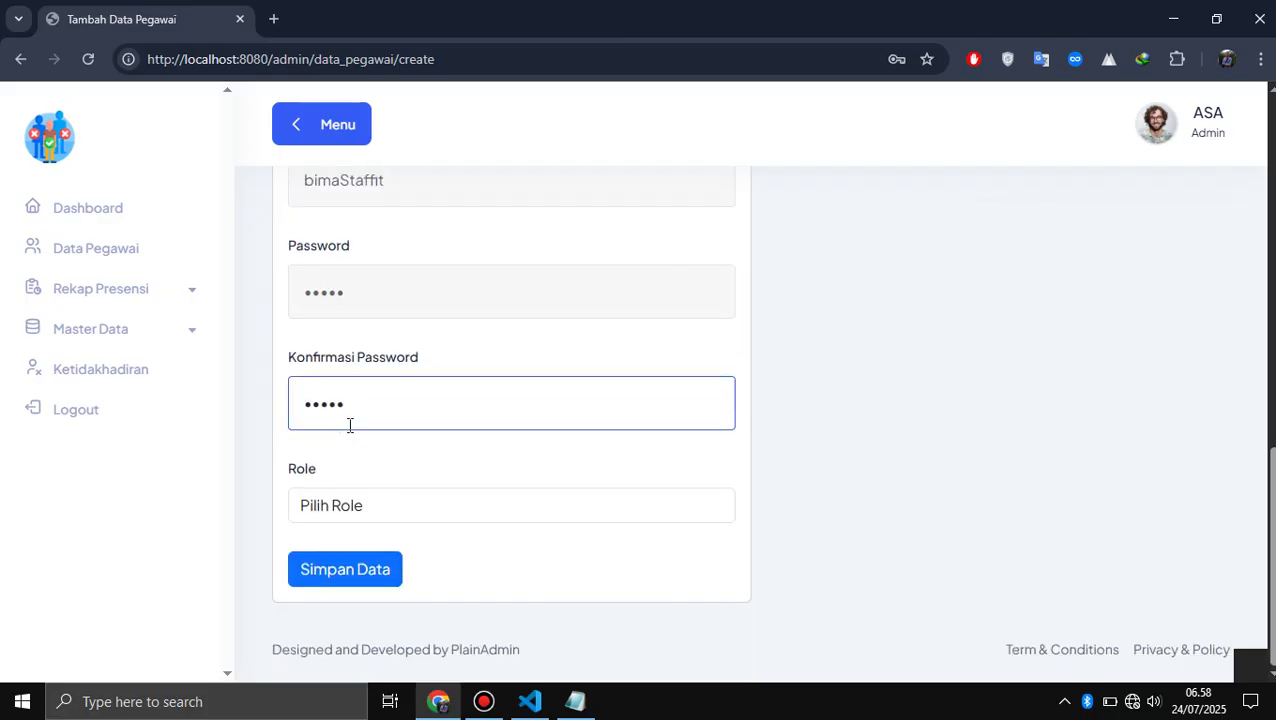
{"action": "left_click", "coordinate": [435, 514]}
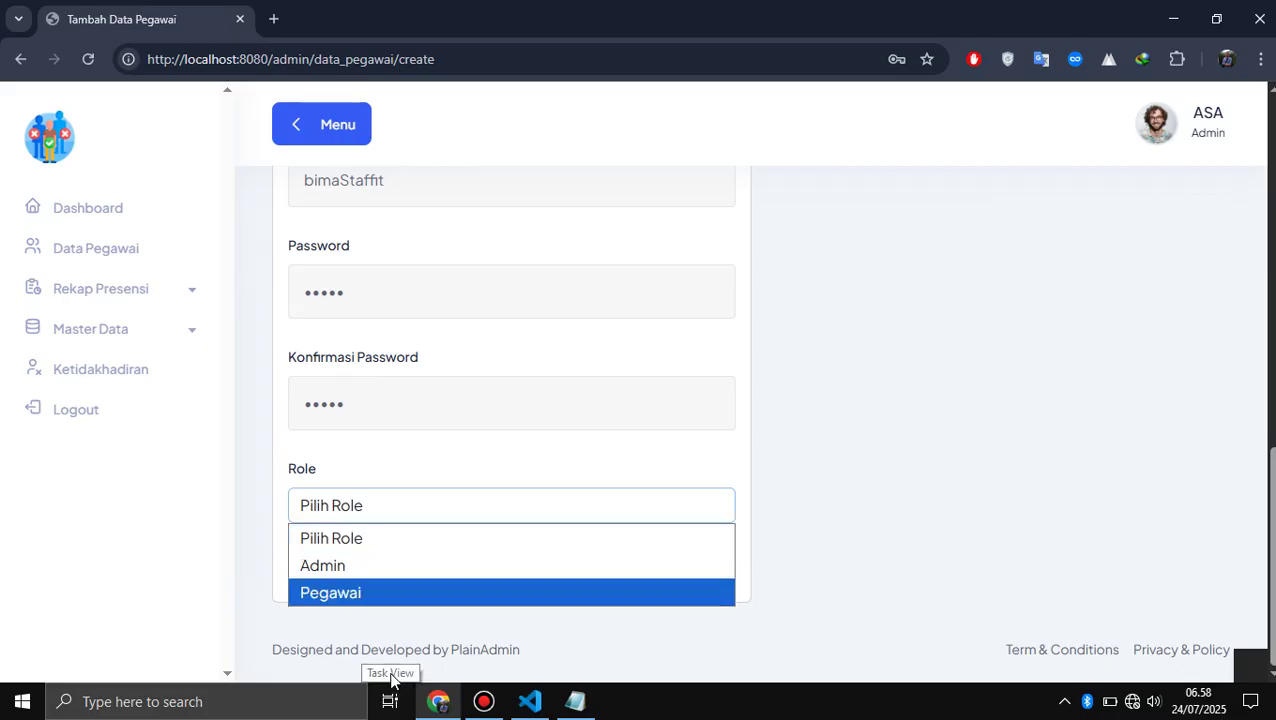
{"action": "left_click", "coordinate": [341, 593]}
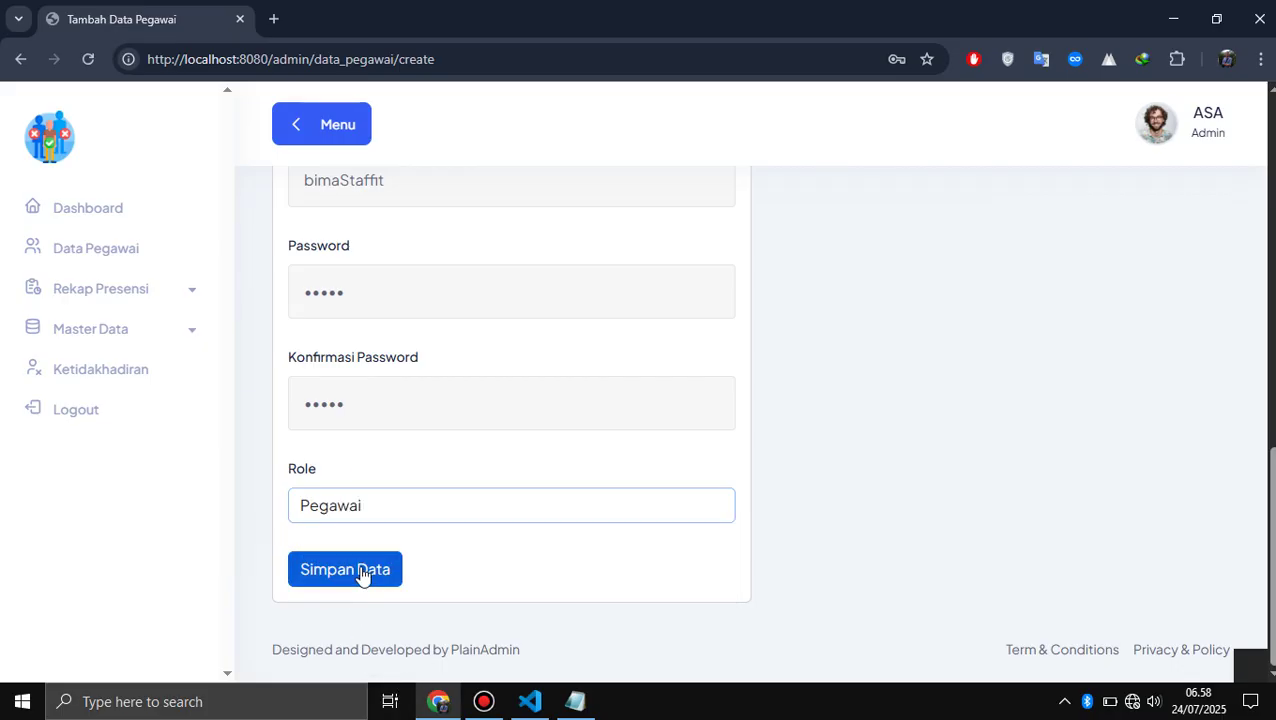
{"action": "left_click", "coordinate": [362, 572]}
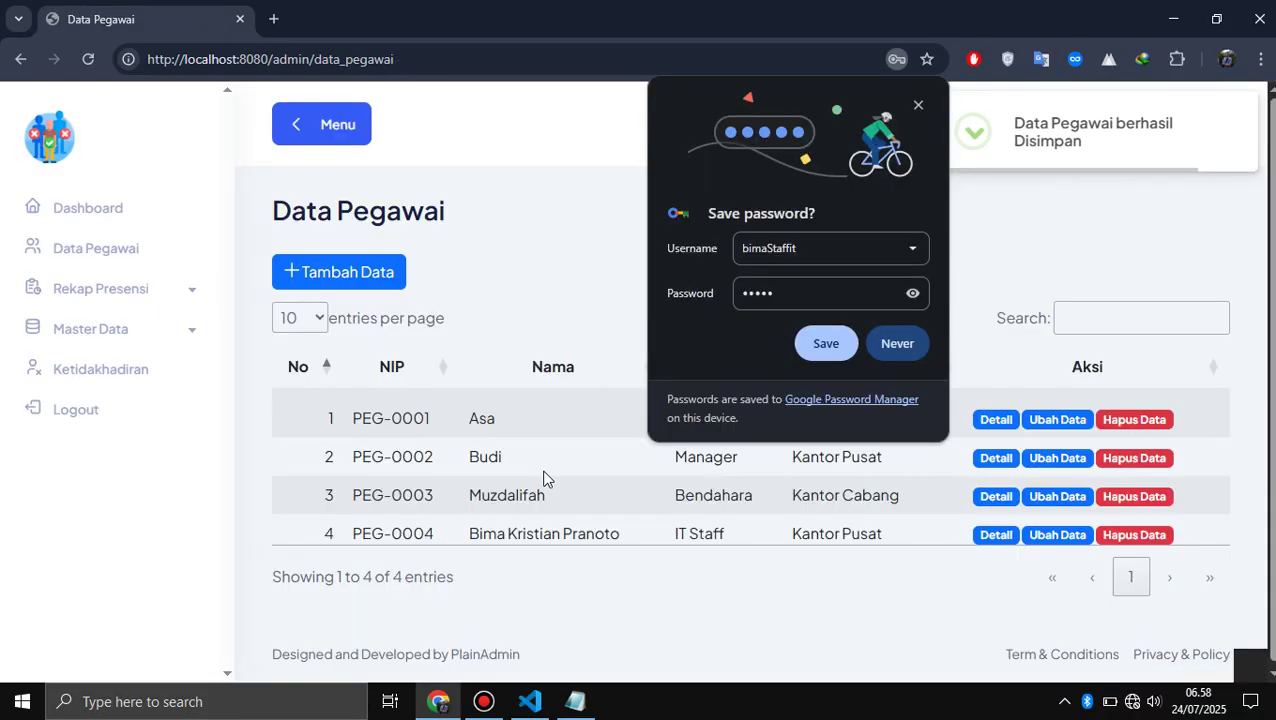
- Save the new login in Chrome's password prompt
{"action": "left_click", "coordinate": [818, 343]}
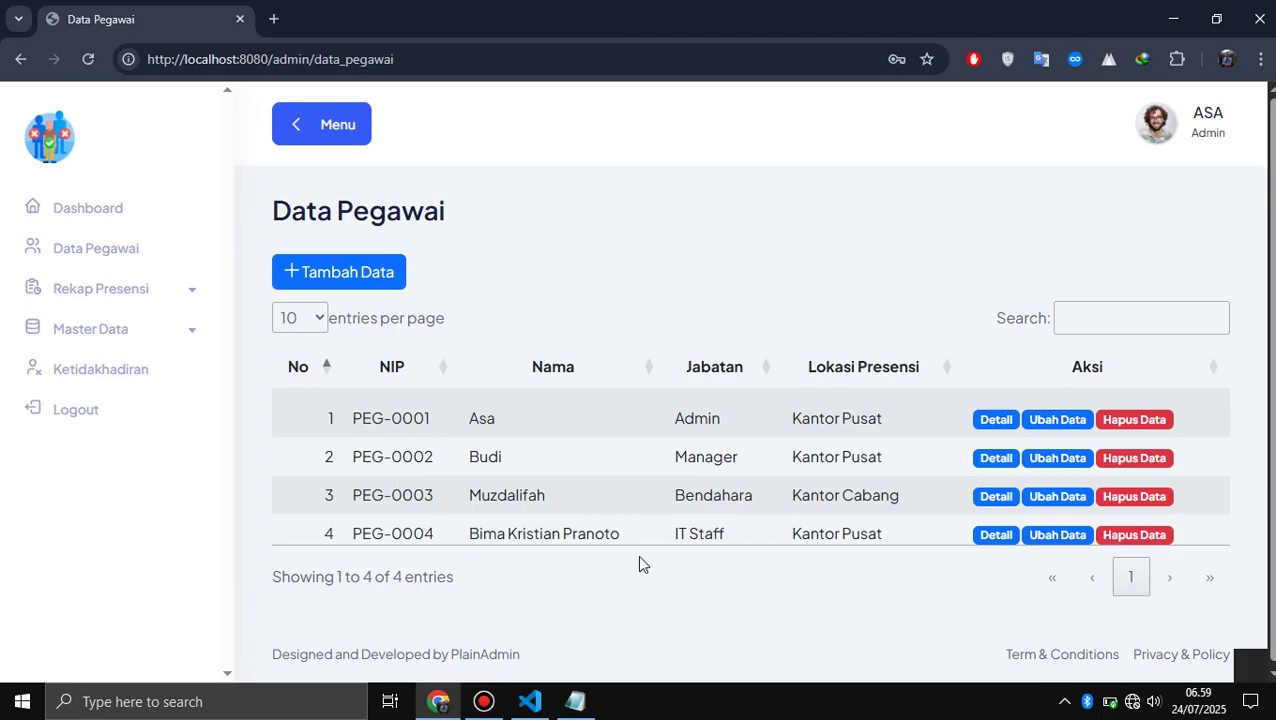
{"action": "left_click", "coordinate": [996, 535]}
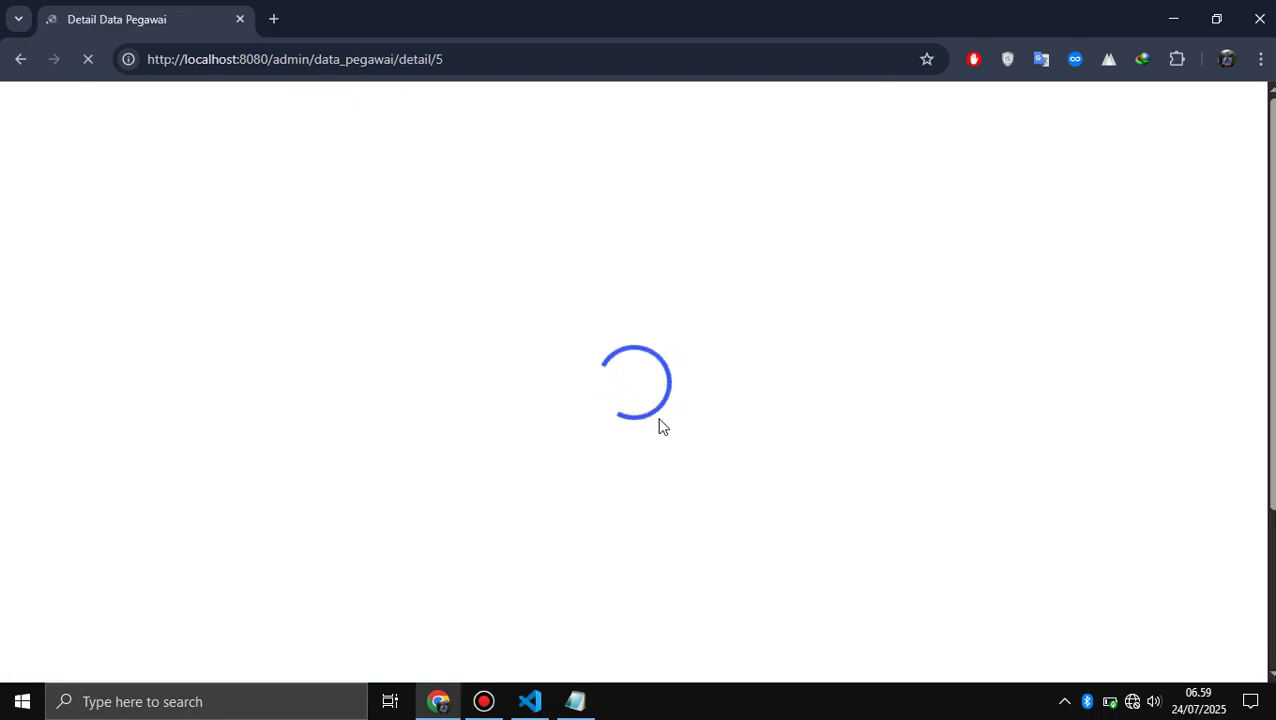
{"action": "scroll", "coordinate": [660, 427], "scroll_direction": "down", "scroll_amount": 1}
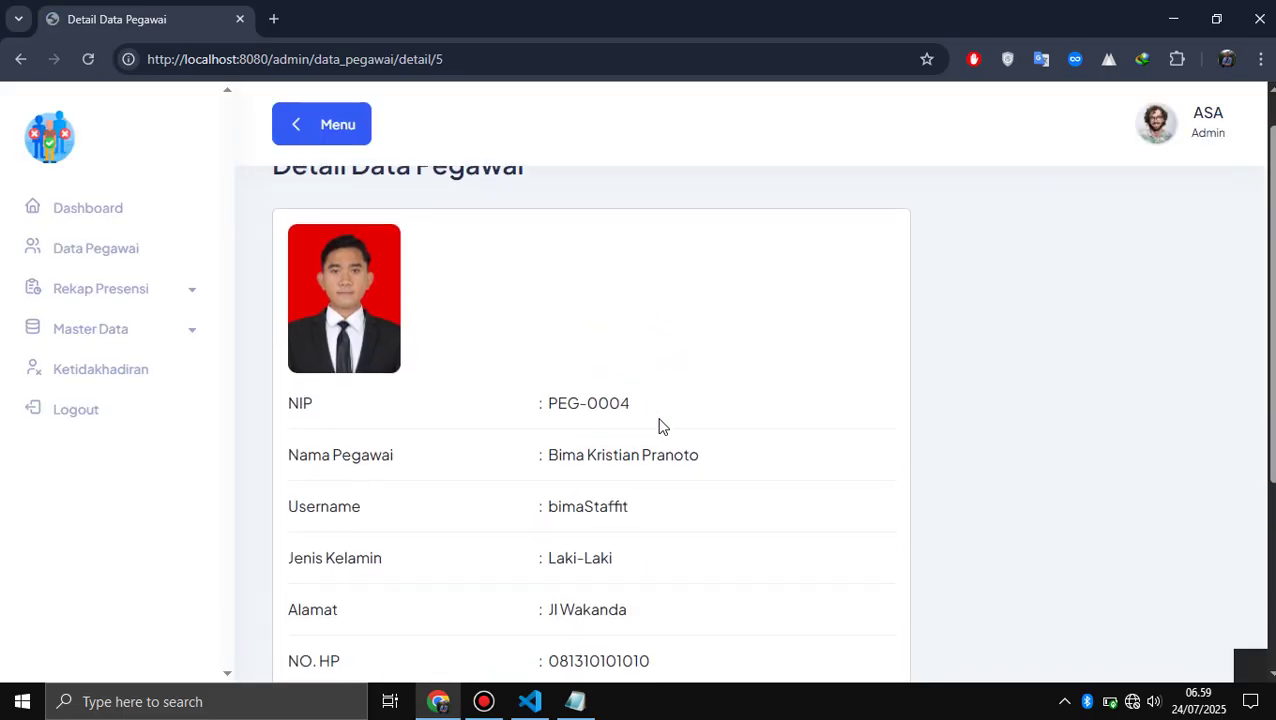
{"action": "scroll", "coordinate": [660, 427], "scroll_direction": "down", "scroll_amount": 2}
{"action": "scroll", "coordinate": [660, 427], "scroll_direction": "down", "scroll_amount": 1}
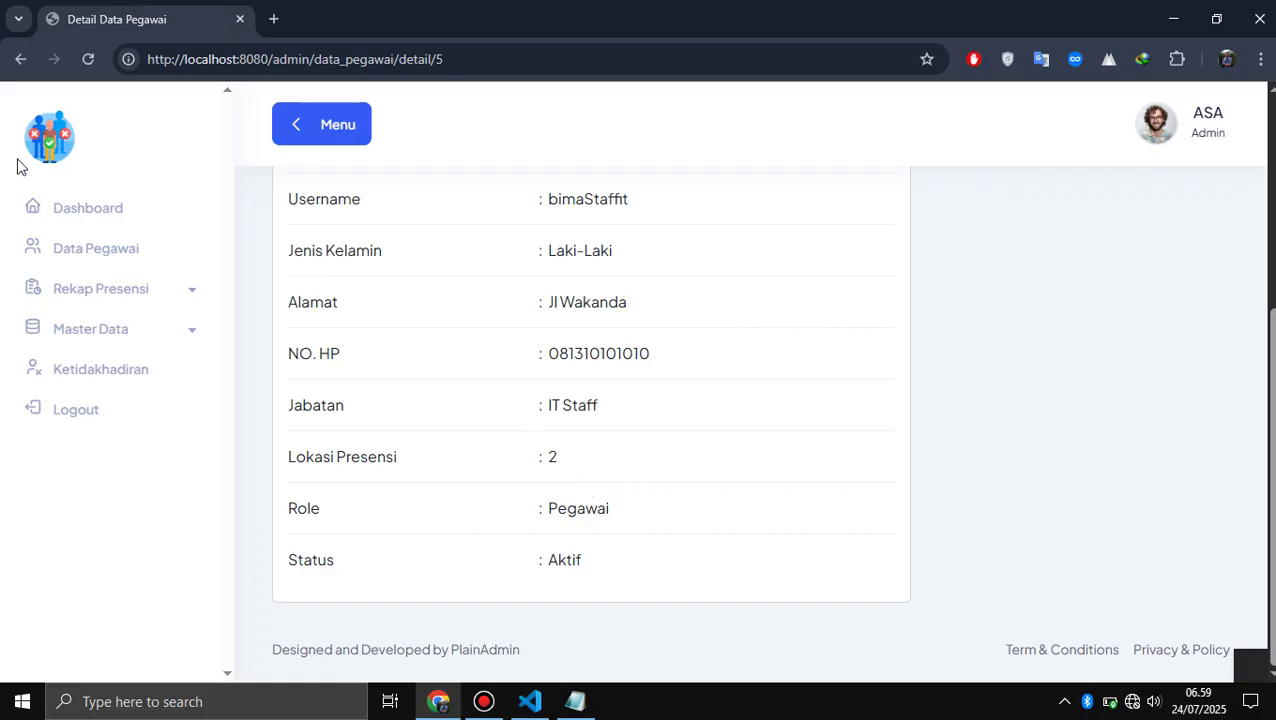
{"action": "left_click", "coordinate": [19, 62]}
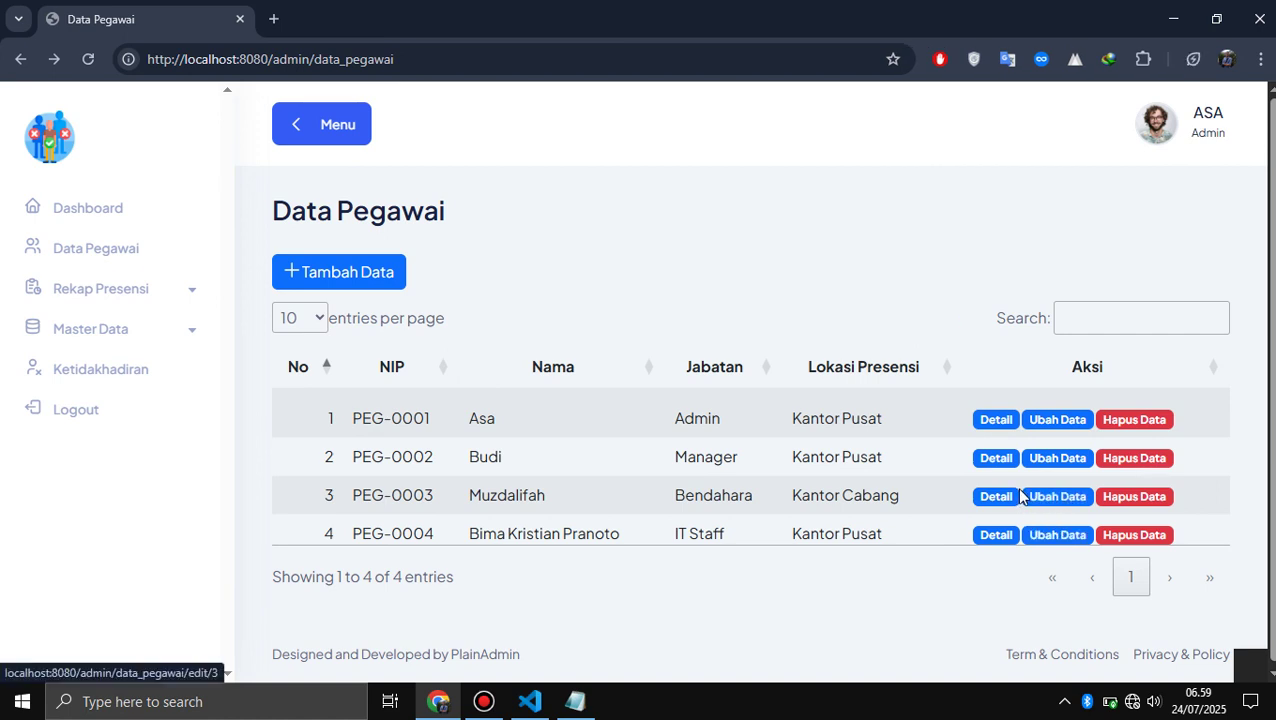
{"action": "left_click", "coordinate": [997, 498]}
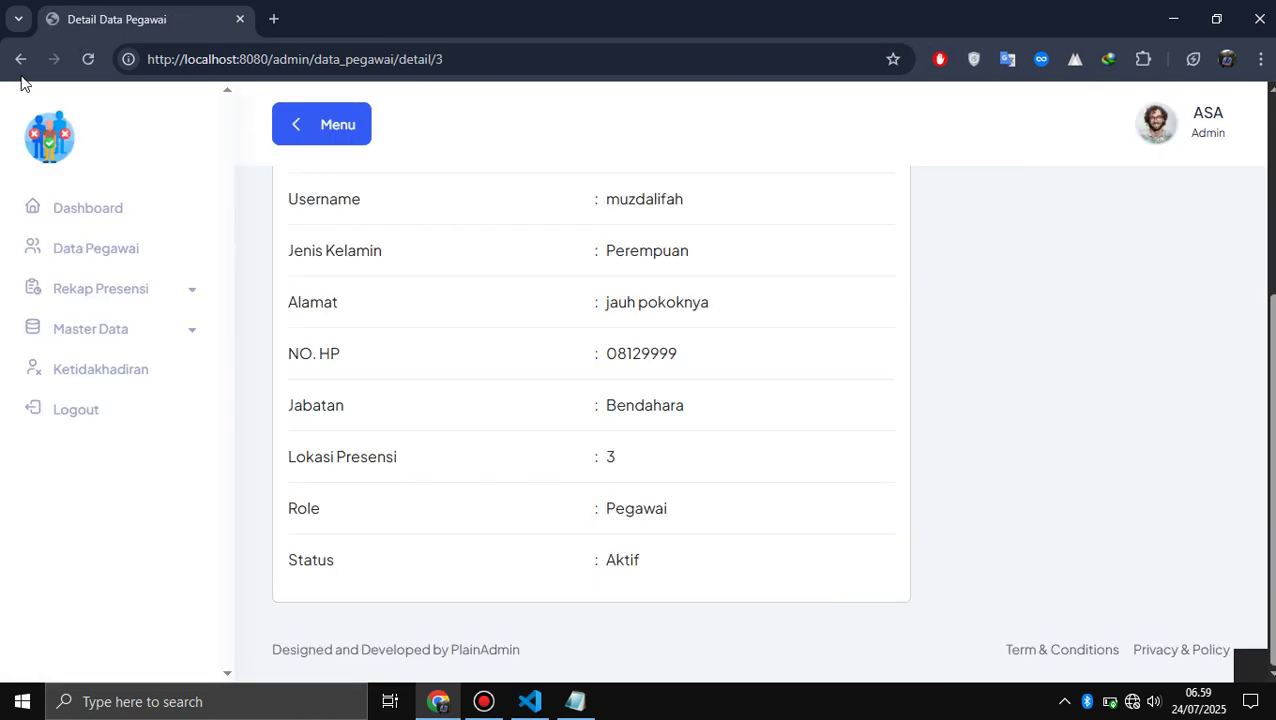
{"action": "left_click", "coordinate": [17, 62]}
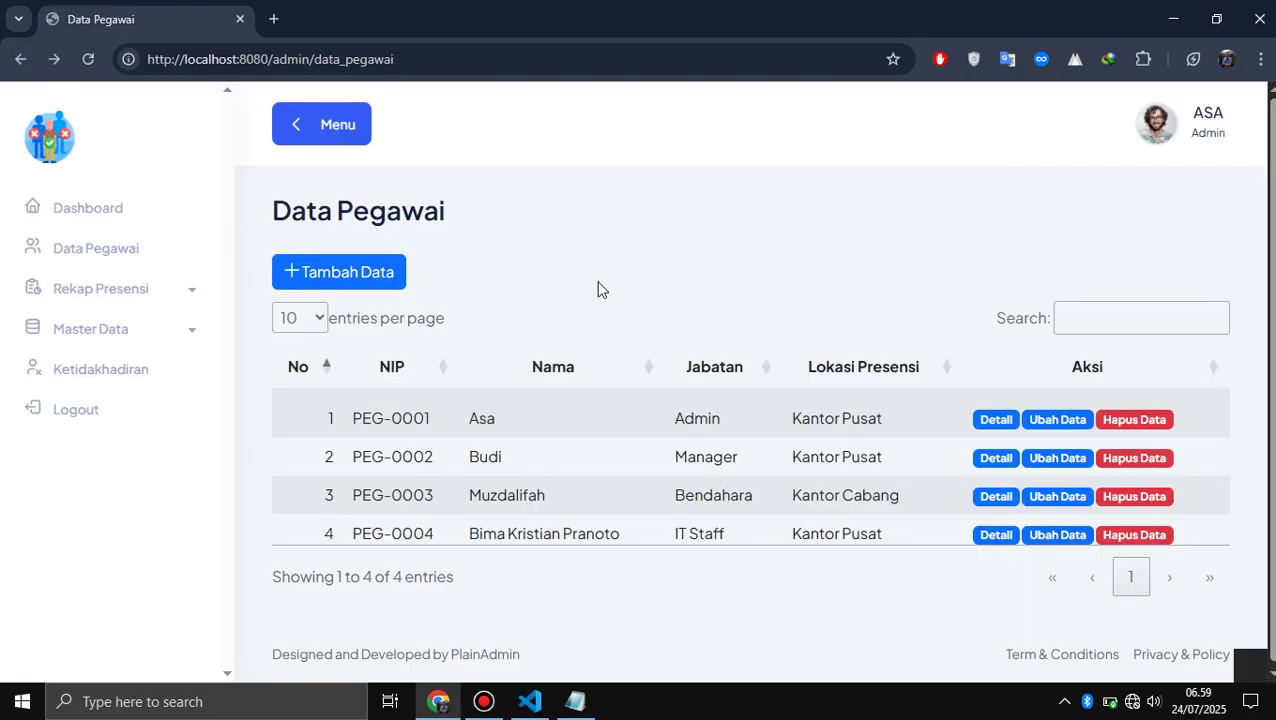
- Expand the Rekap Presensi menu and note '3. Rekap Presensi' in Notepad
{"action": "left_click", "coordinate": [91, 291]}
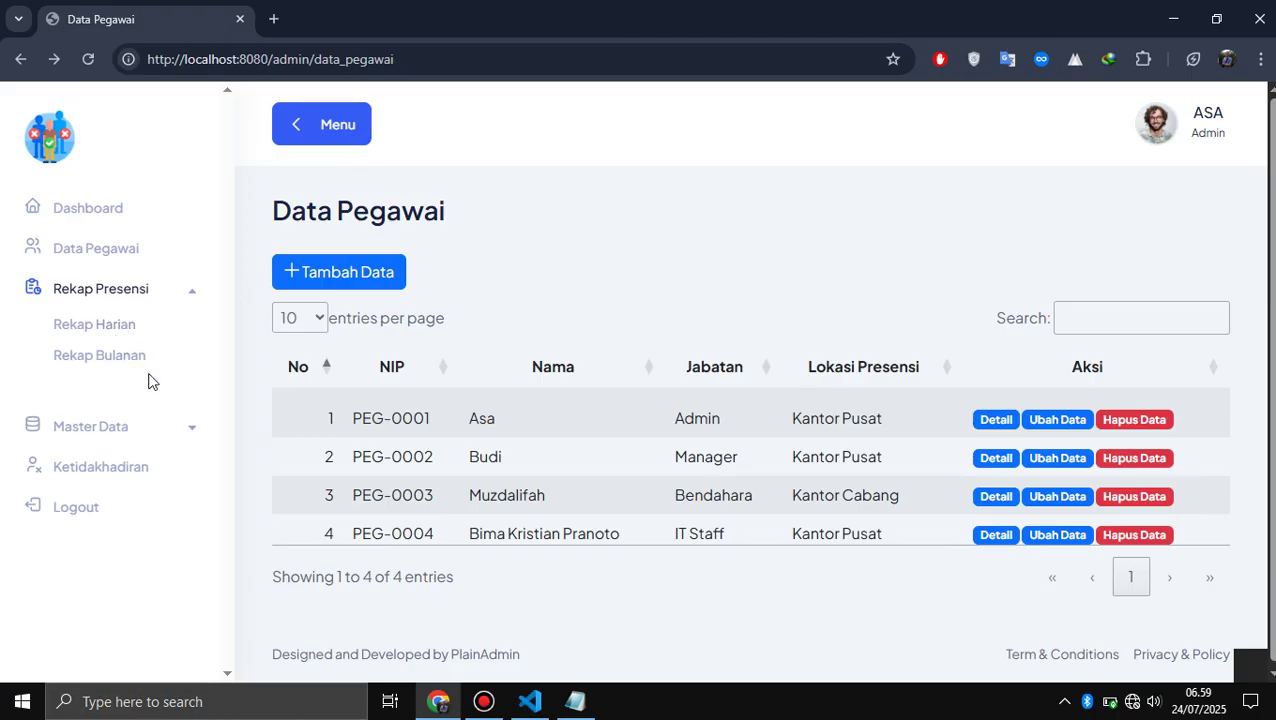
{"action": "key", "text": "alt+Tab"}
{"action": "type", "text": "3"}
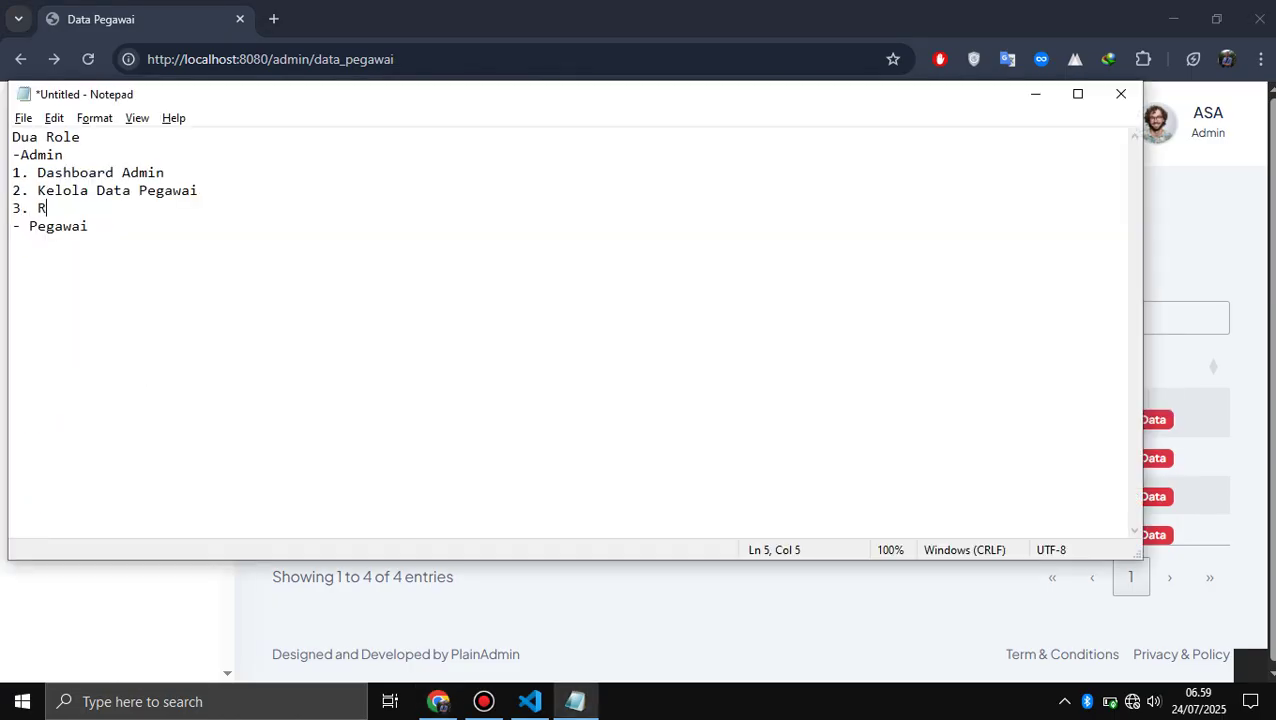
{"action": "key", "text": "BackSpace"}
{"action": "key", "text": "BackSpace"}
{"action": "type", "text": "kap Presensi"}
{"action": "key", "text": "alt+Tab"}
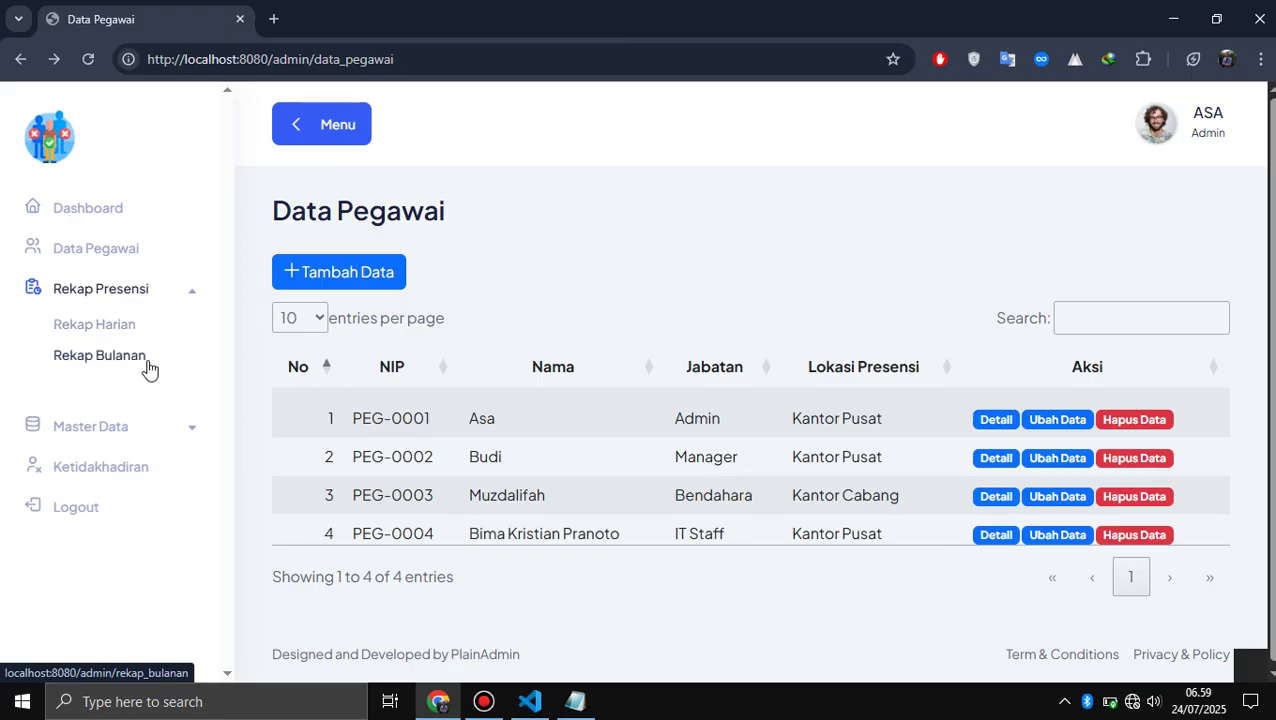
- Finish the note line with '(Rekap harian & Bulanan)' and return to the attendance site
{"action": "key", "text": "alt+Tab"}
{"action": "type", "text": "("}
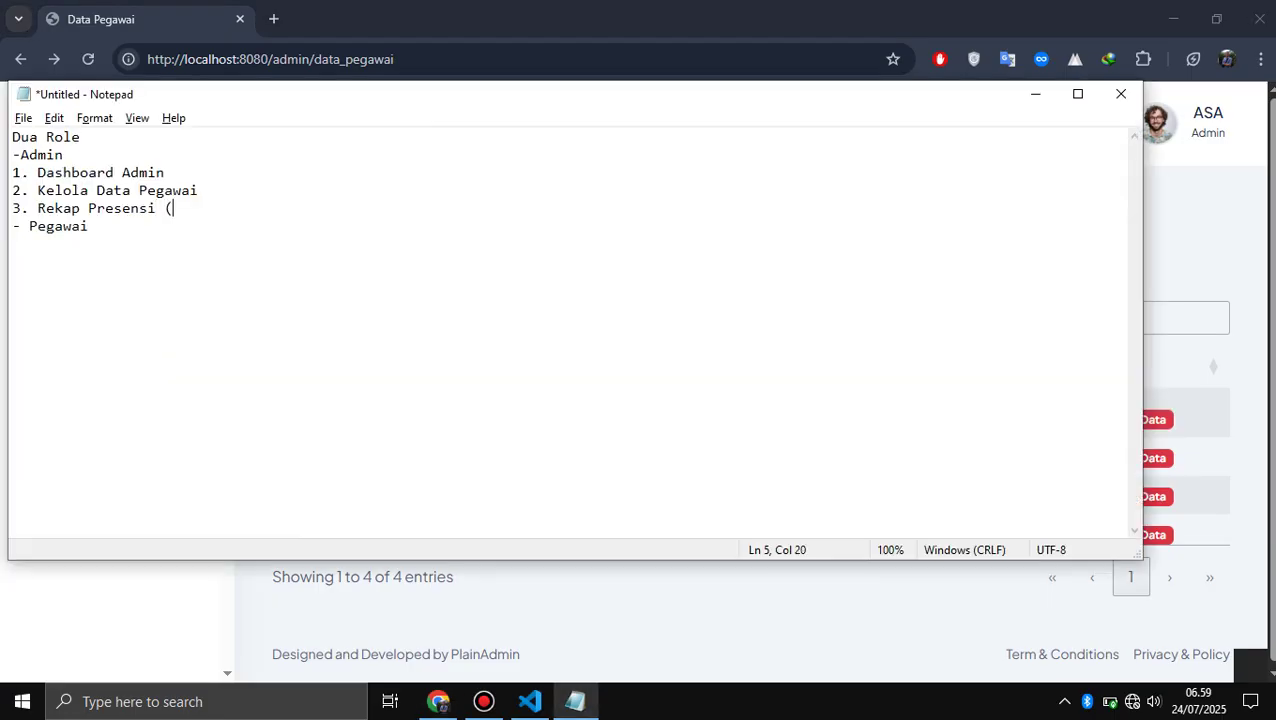
{"action": "type", "text": "Rek"}
{"action": "key", "text": "BackSpace"}
{"action": "key", "text": "BackSpace"}
{"action": "type", "text": "p harian & Bulanan"}
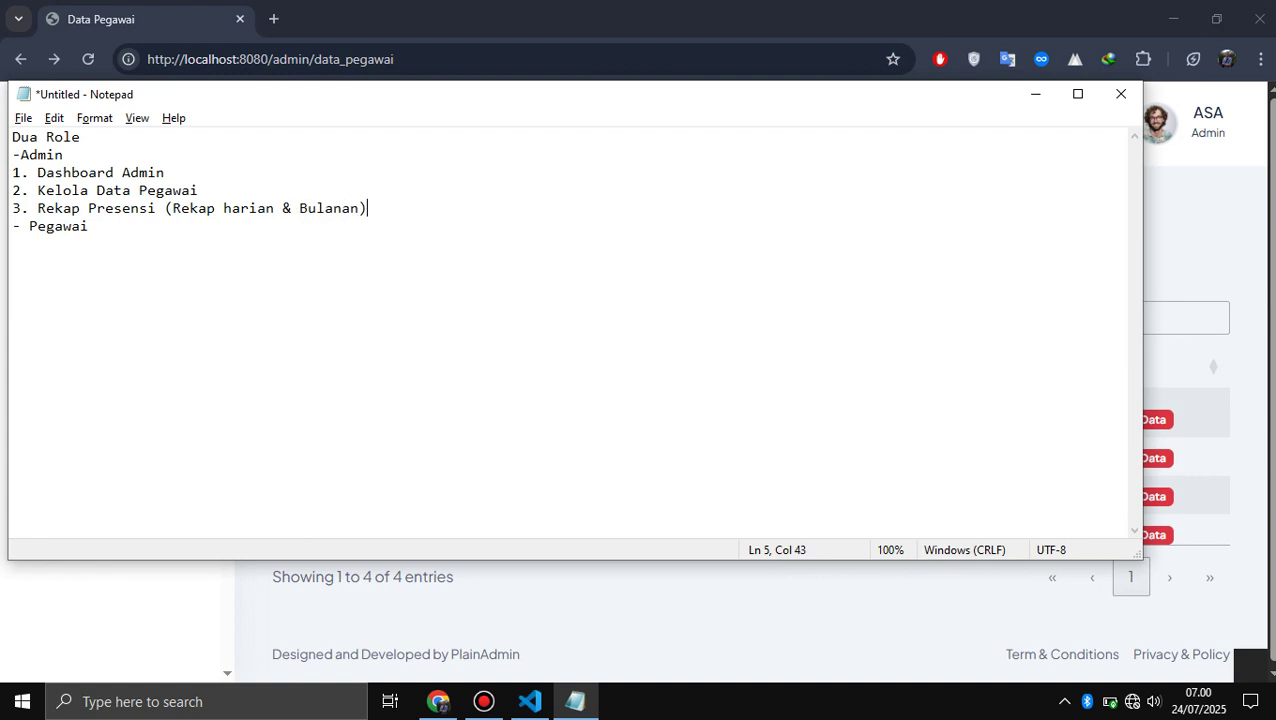
{"action": "key", "text": "alt+Tab"}
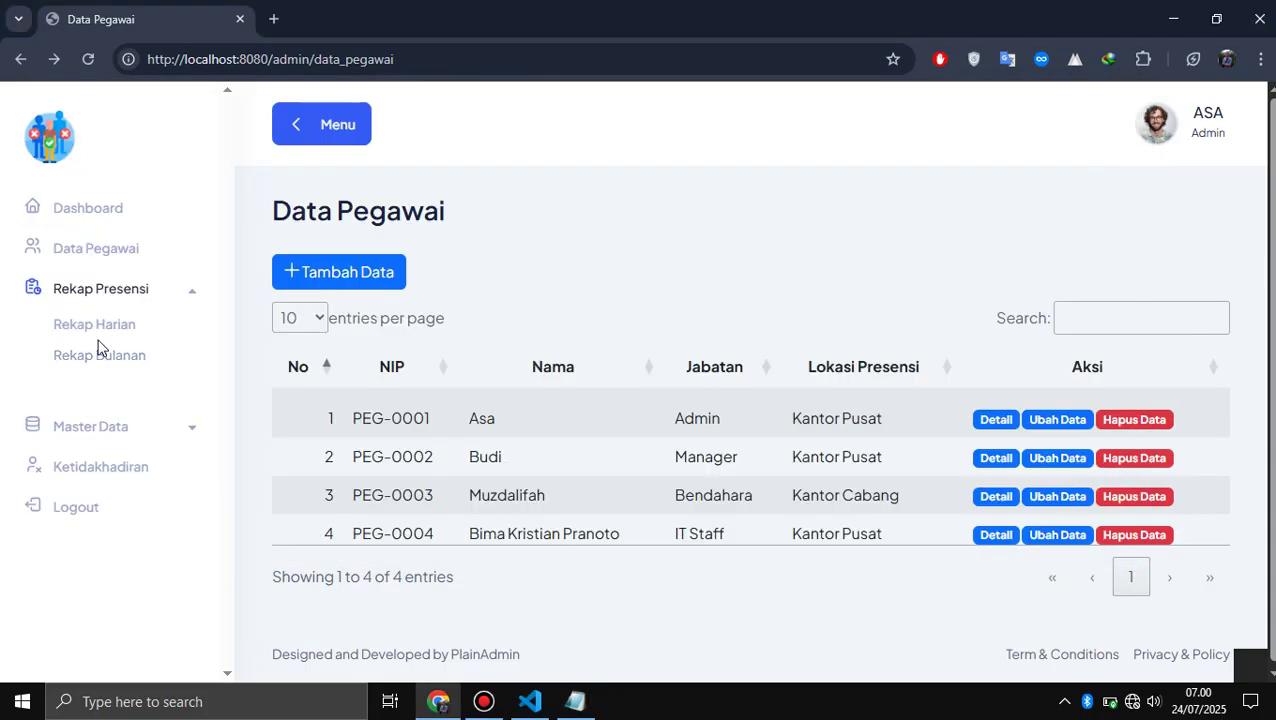
- Open Rekap Harian, dismiss the DataTables warning, and display attendance for 23 July 2025
{"action": "left_click", "coordinate": [105, 330]}
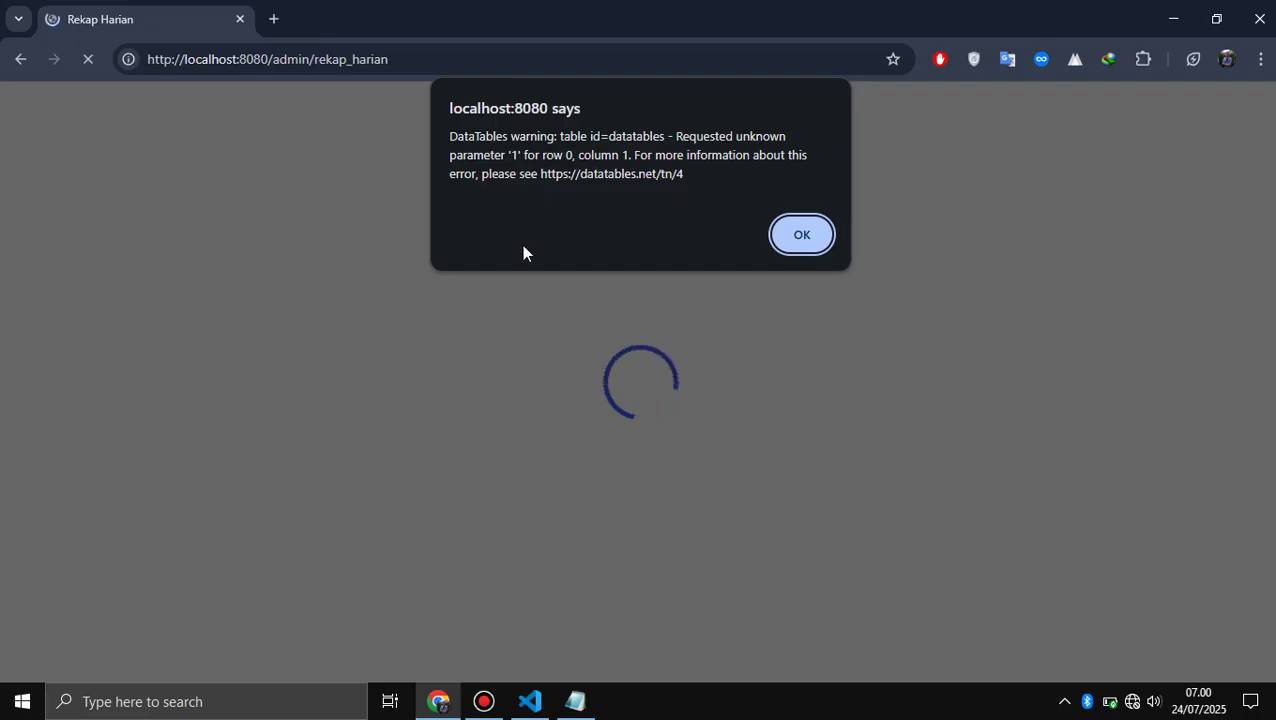
{"action": "key", "text": "Return"}
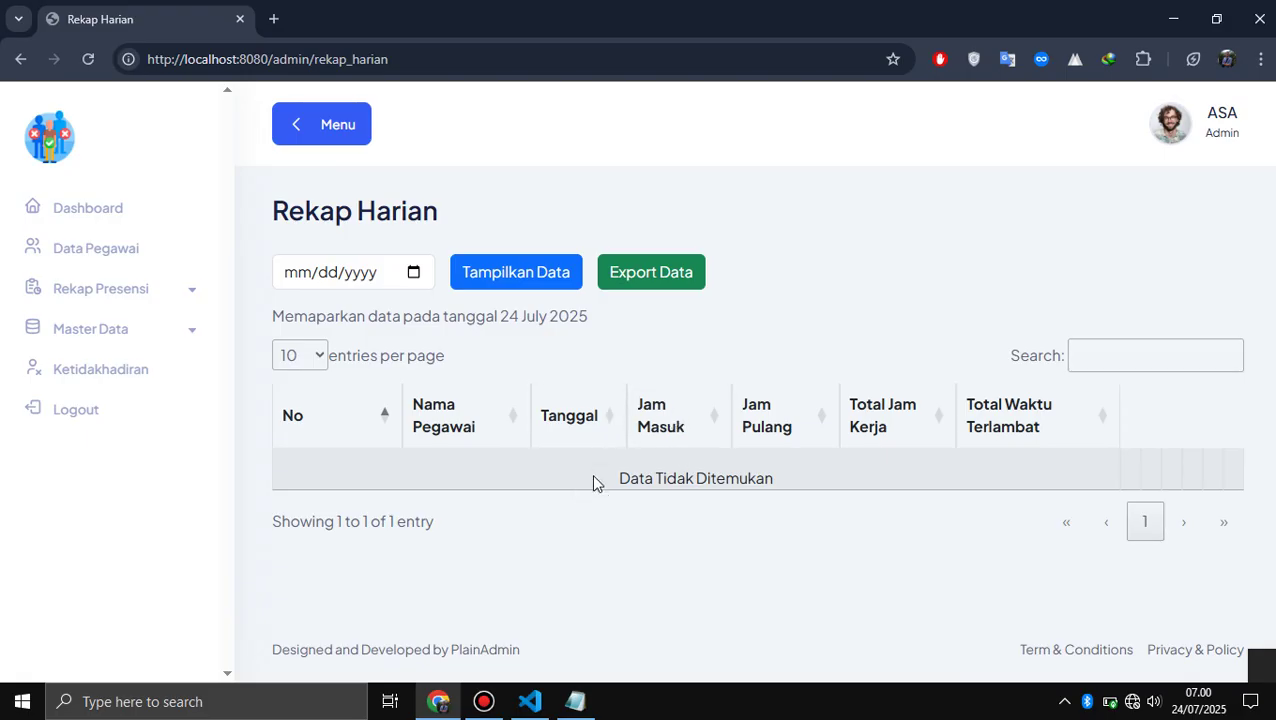
{"action": "left_click", "coordinate": [99, 297]}
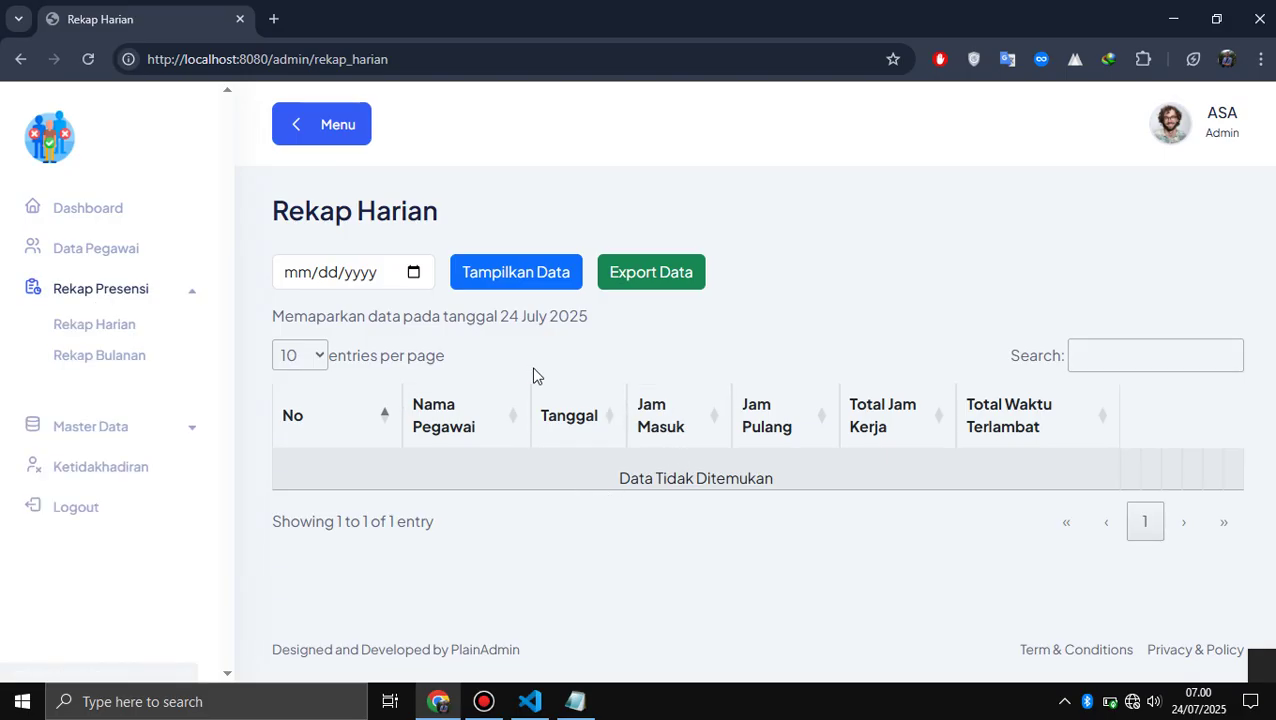
{"action": "left_click", "coordinate": [413, 274]}
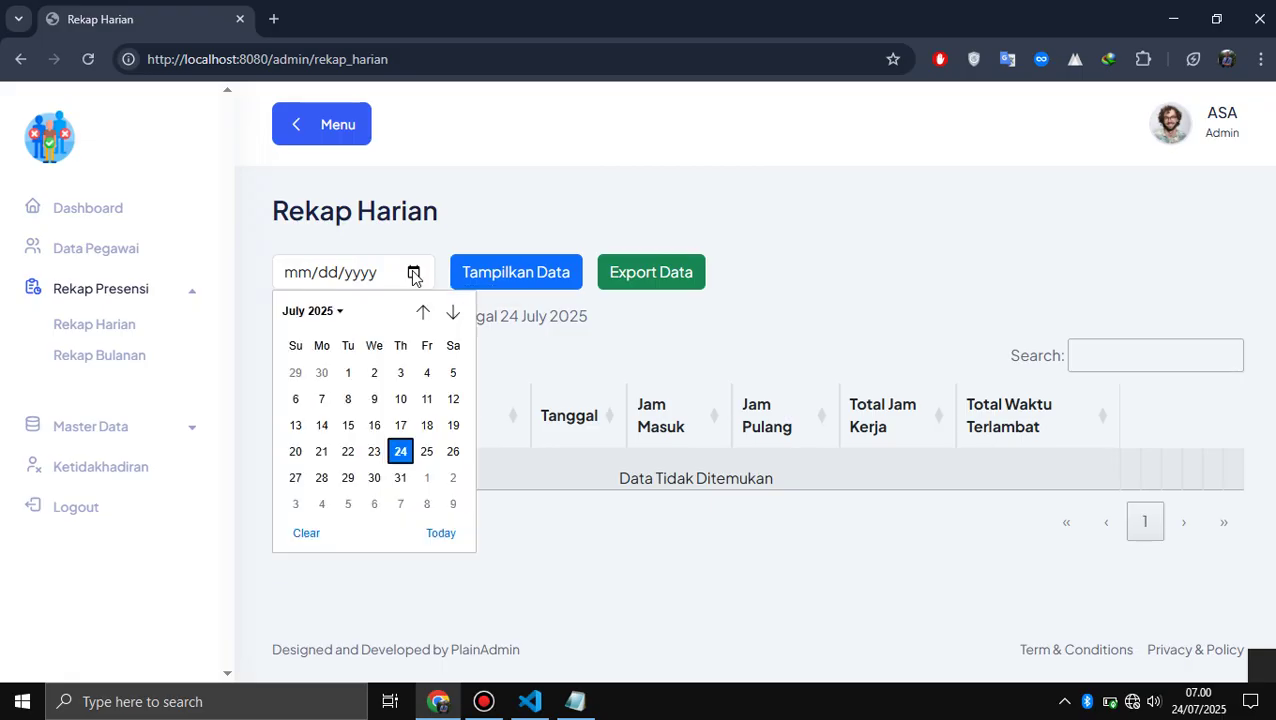
{"action": "left_click", "coordinate": [374, 451]}
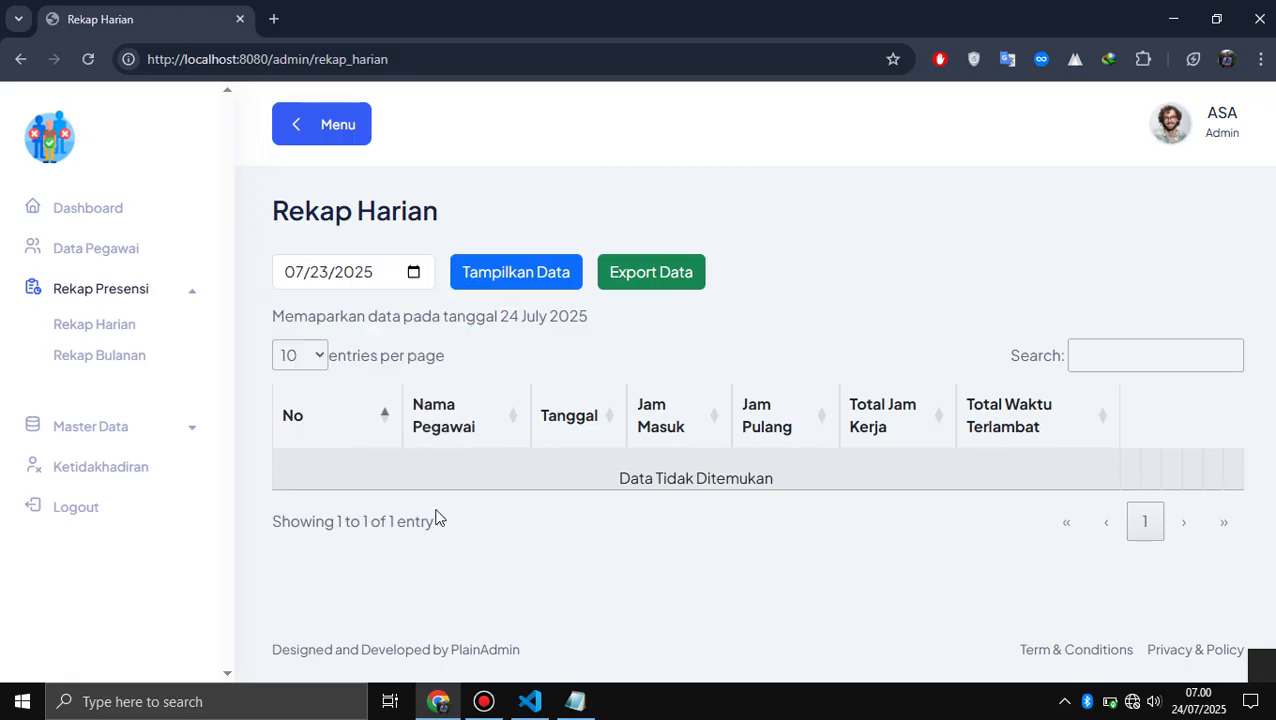
{"action": "left_click", "coordinate": [505, 274]}
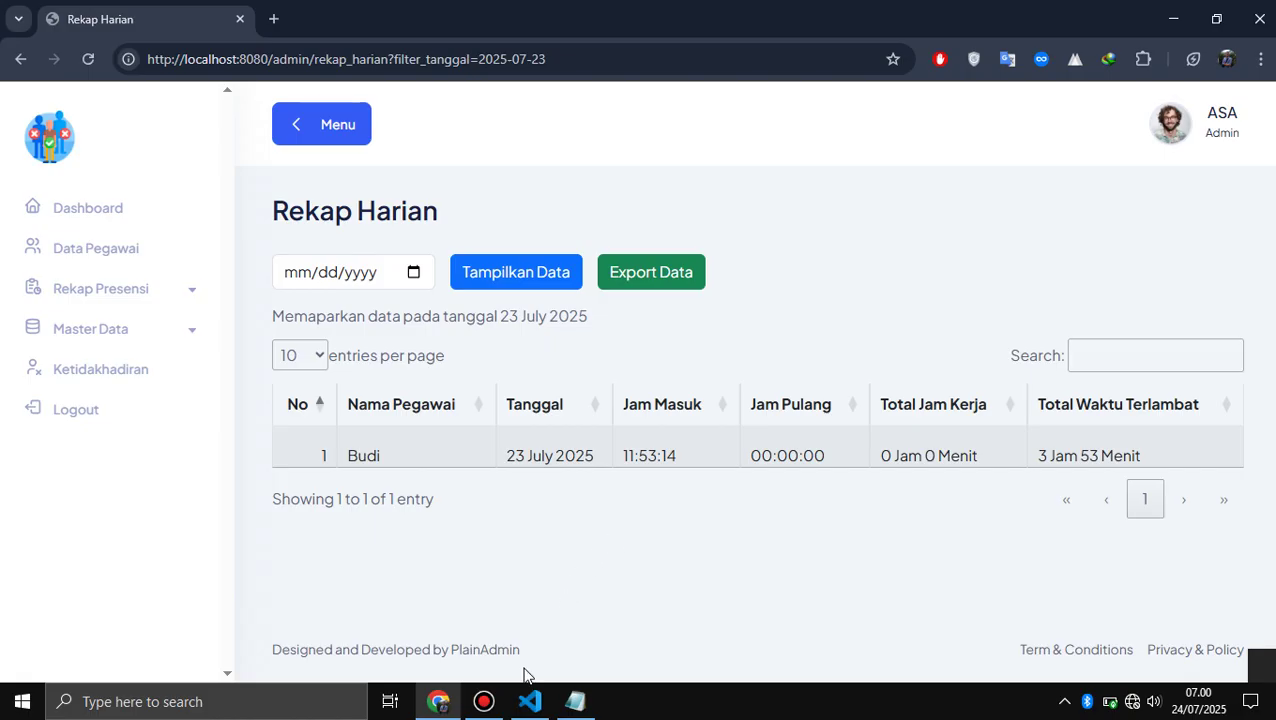
{"action": "left_click", "coordinate": [485, 702]}
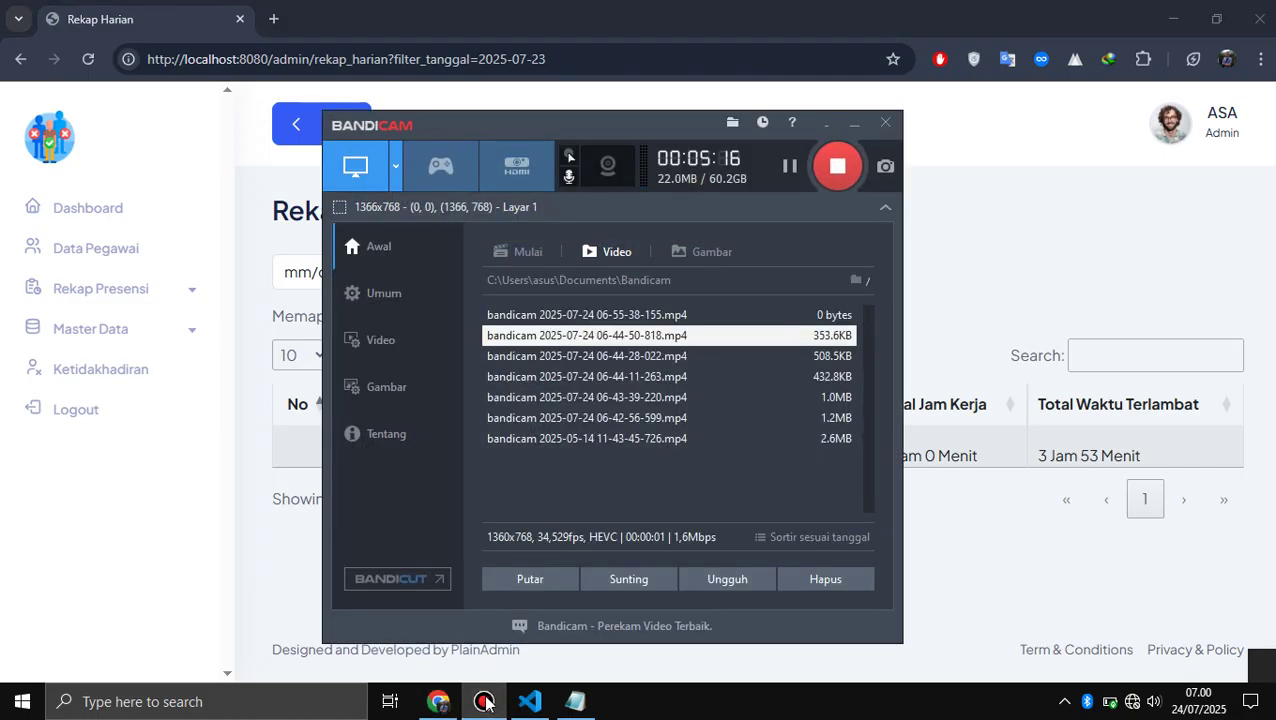
- Export the 23 July 2025 daily recap to an Excel file, dismissing the warning alert
{"action": "left_click", "coordinate": [485, 702]}
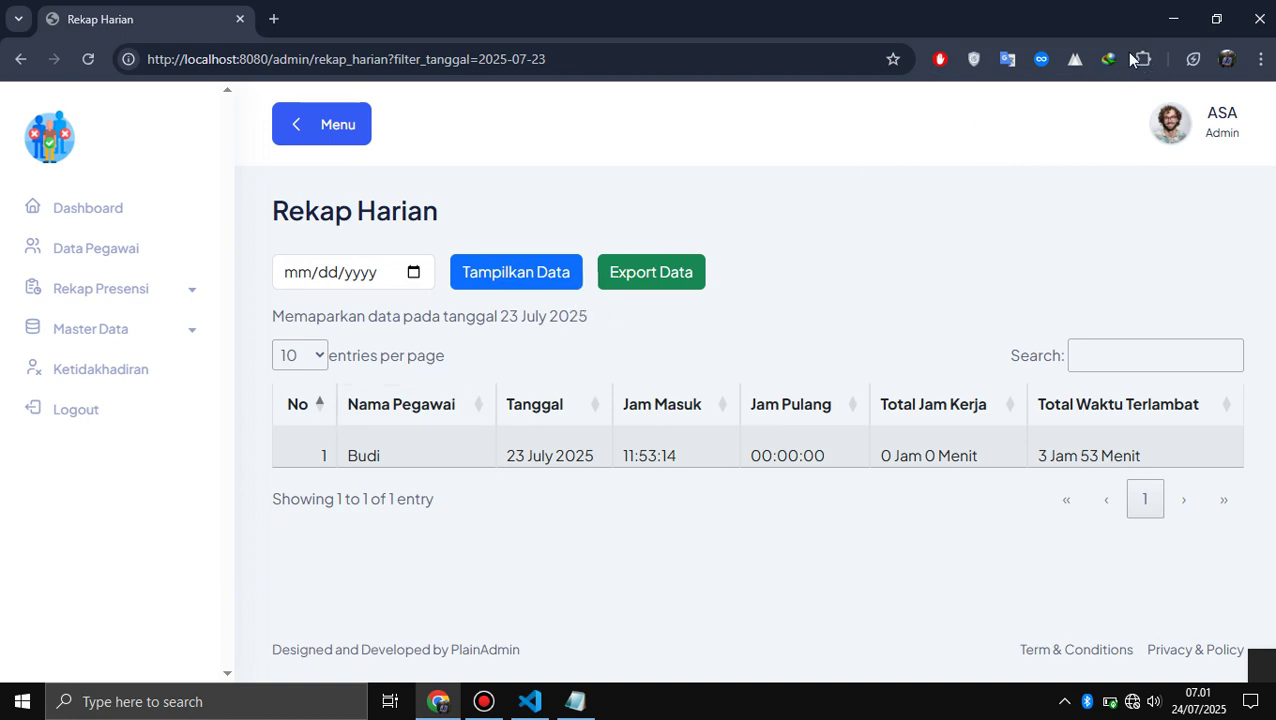
{"action": "left_click", "coordinate": [678, 272]}
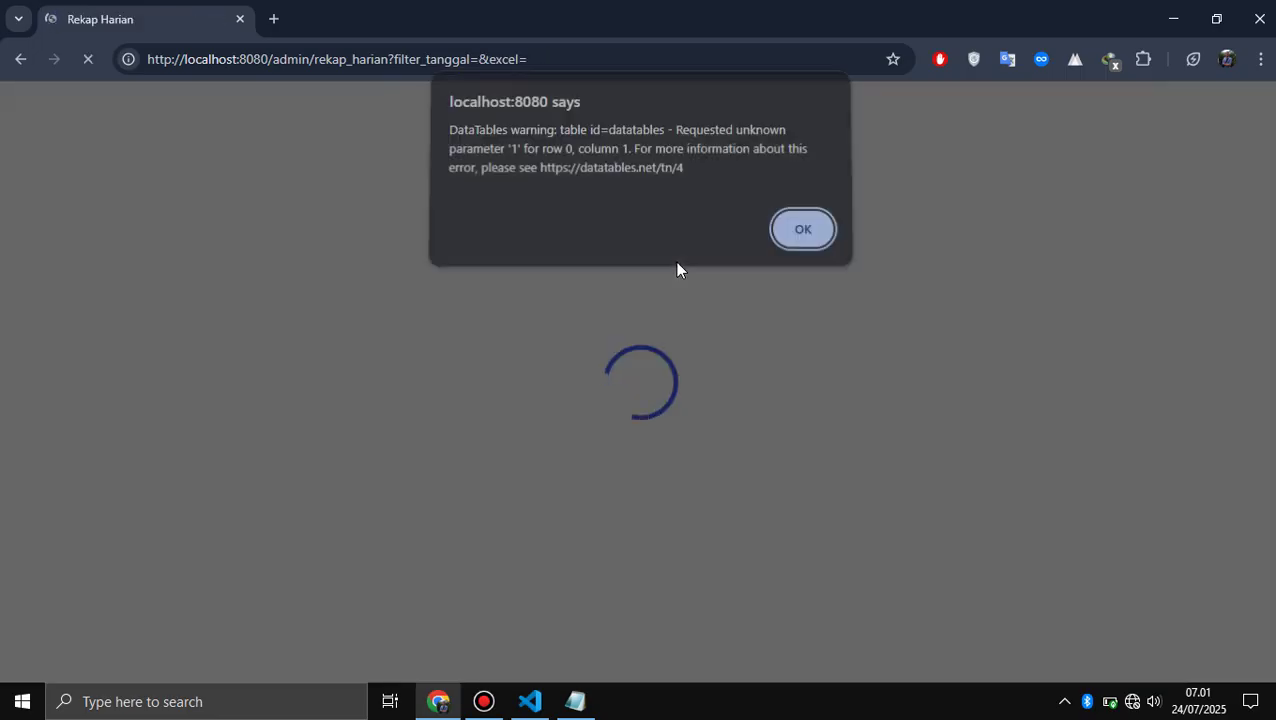
{"action": "left_click", "coordinate": [826, 236]}
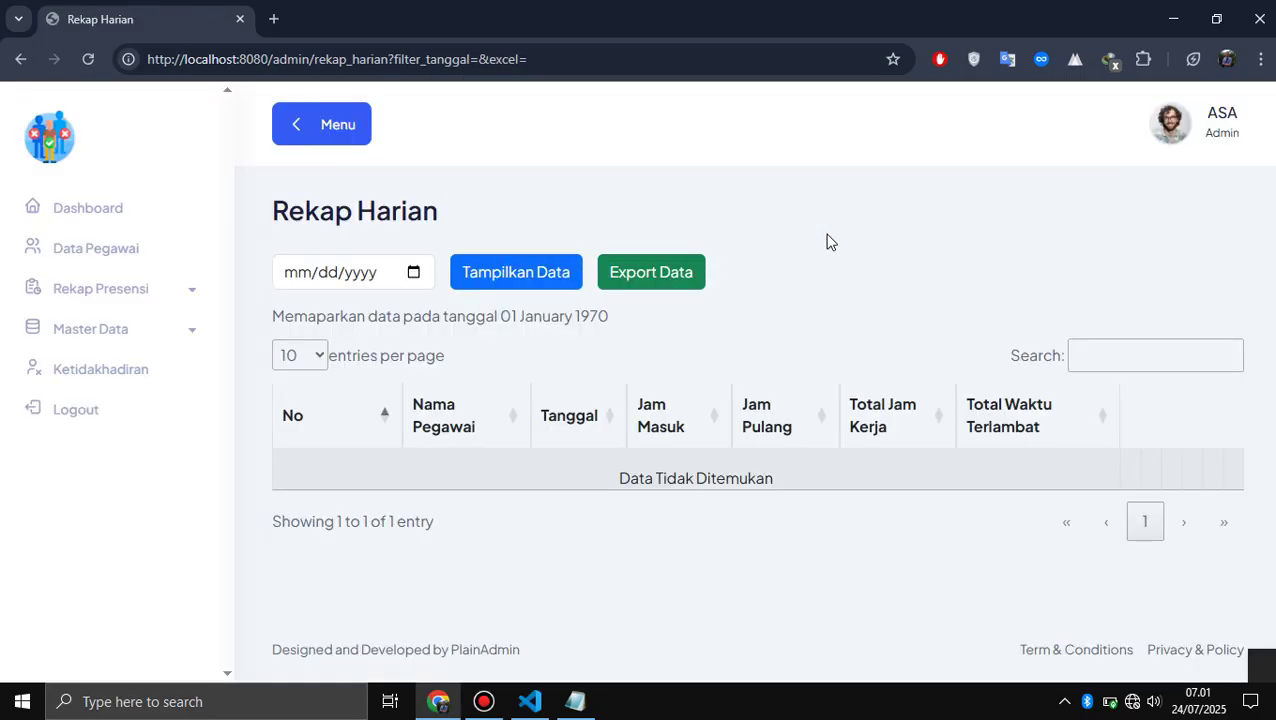
{"action": "left_click", "coordinate": [414, 273]}
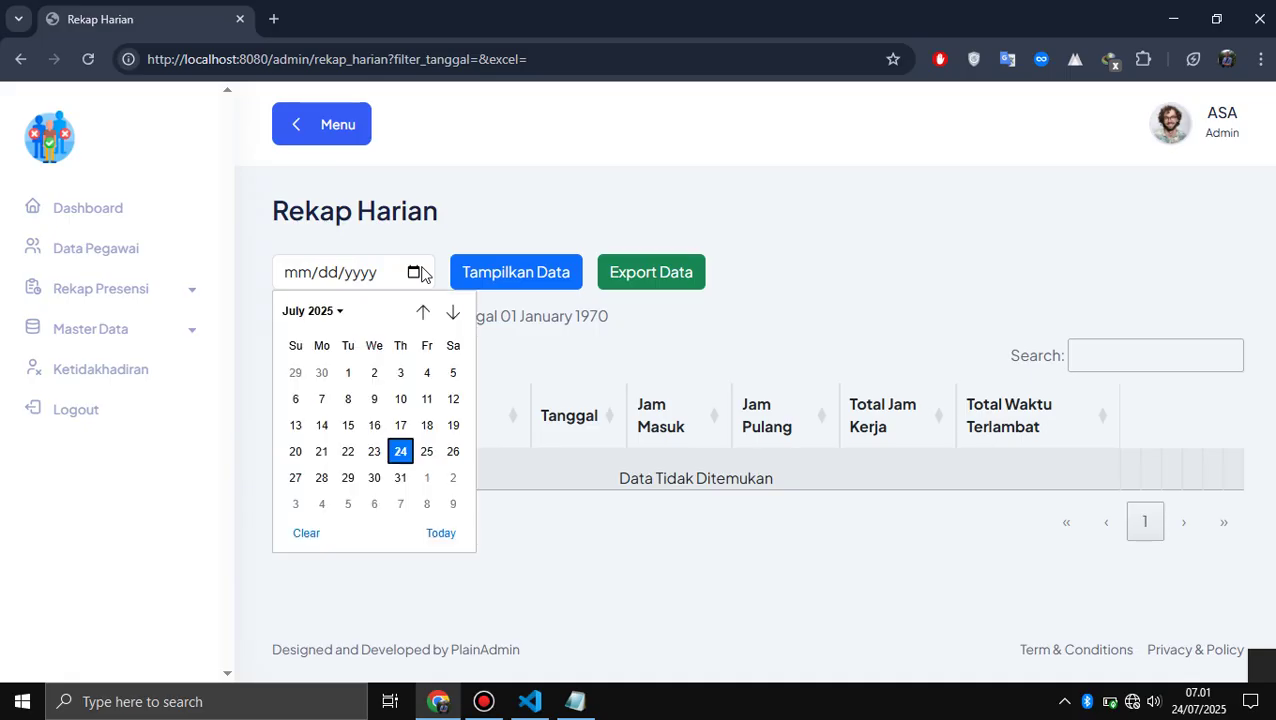
{"action": "left_click", "coordinate": [375, 454]}
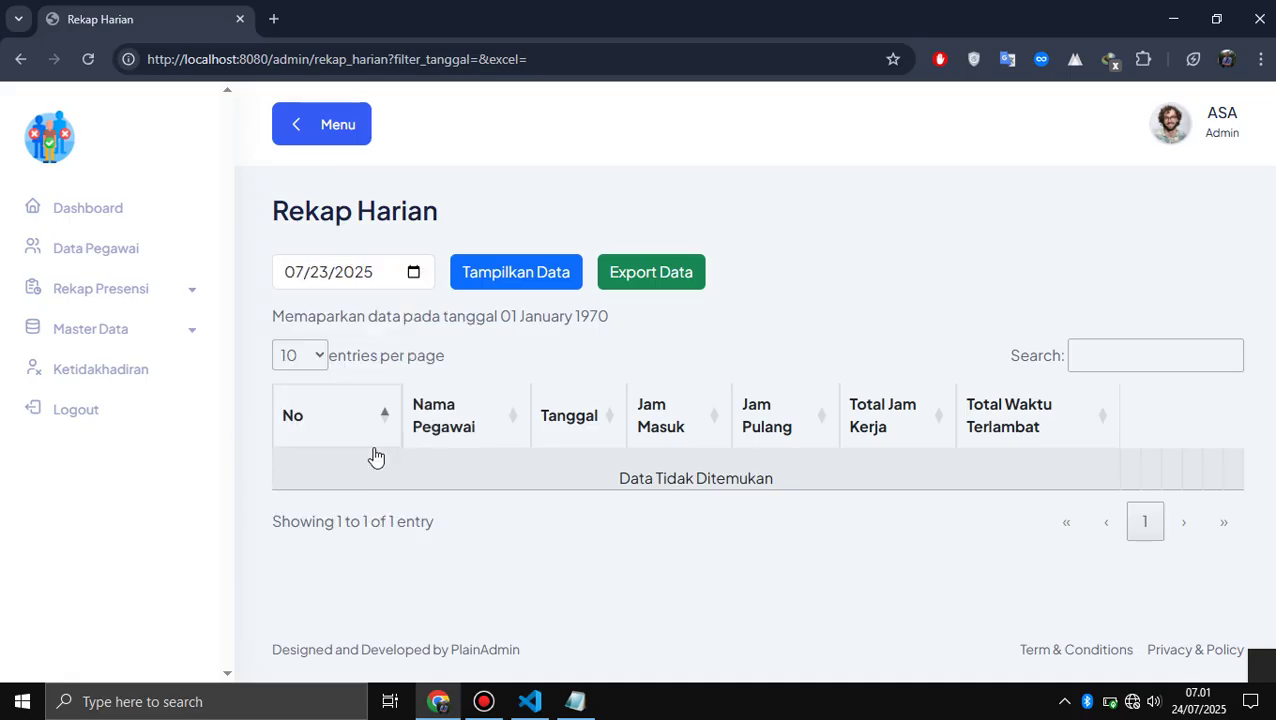
{"action": "left_click", "coordinate": [680, 274]}
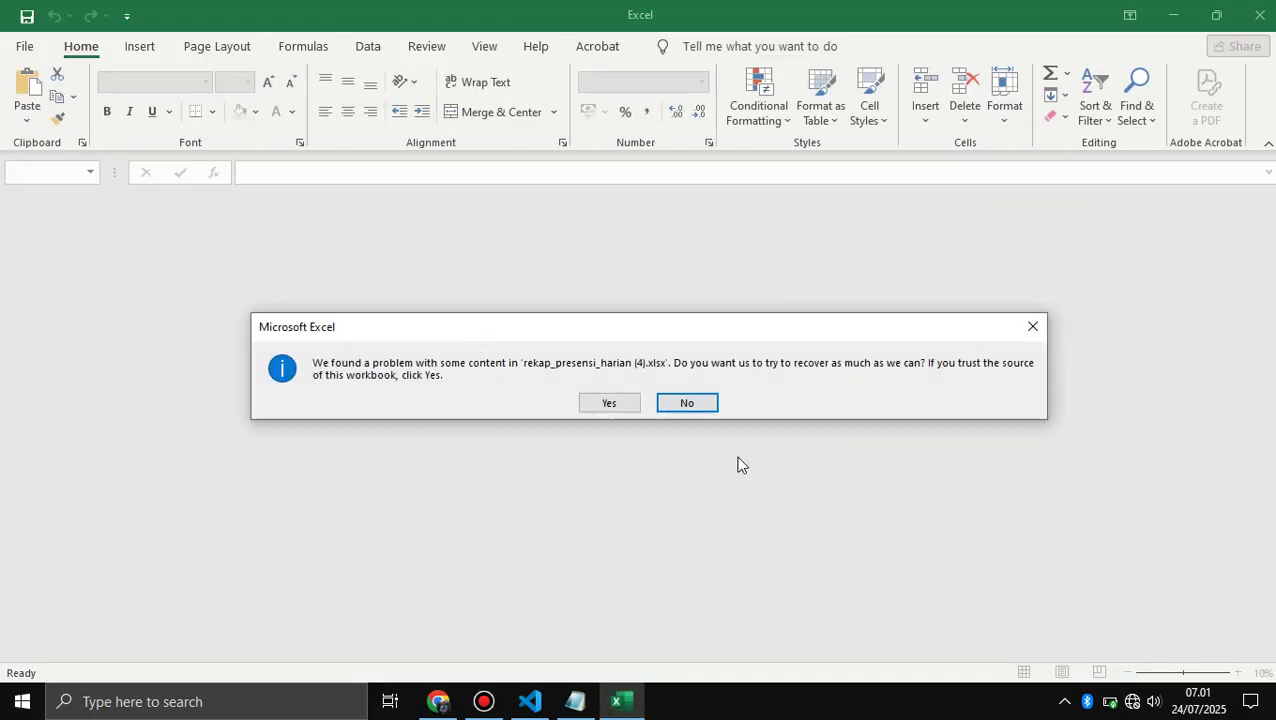
- Repair the recap workbook, autofit columns E, F and G, then close Excel without saving
{"action": "left_click", "coordinate": [607, 403]}
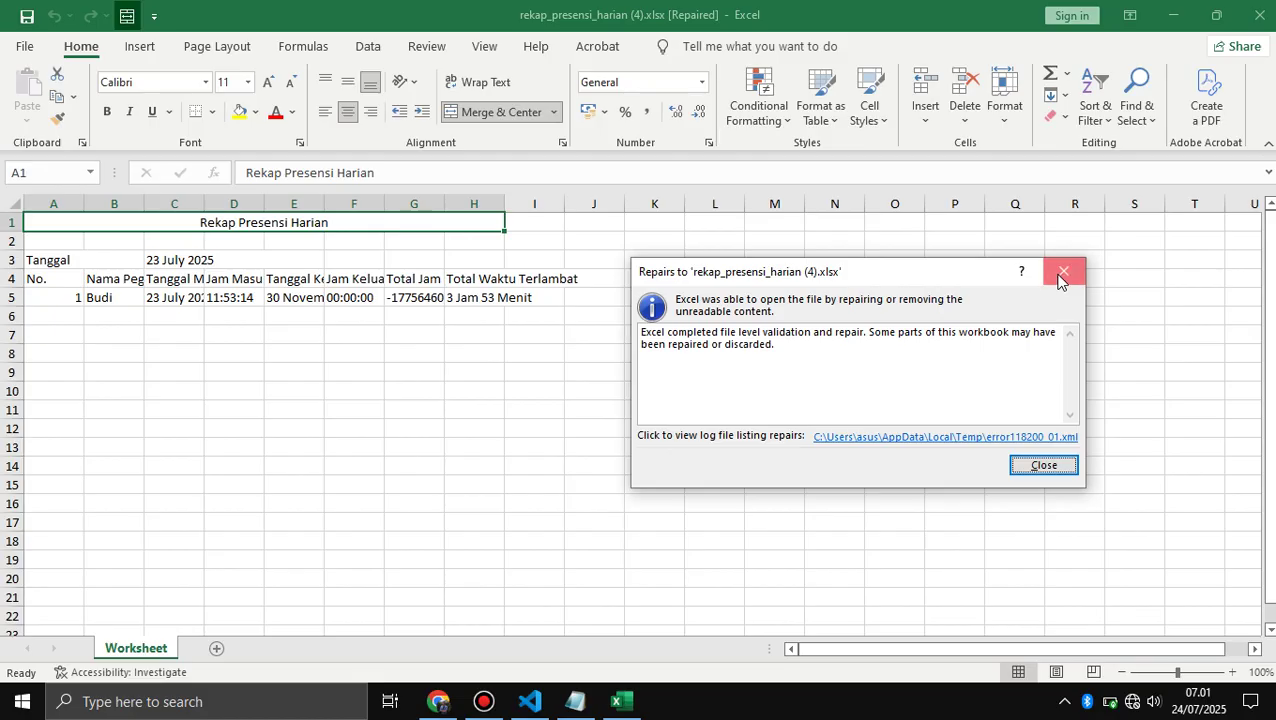
{"action": "left_click", "coordinate": [1063, 272]}
{"action": "left_click", "coordinate": [165, 300]}
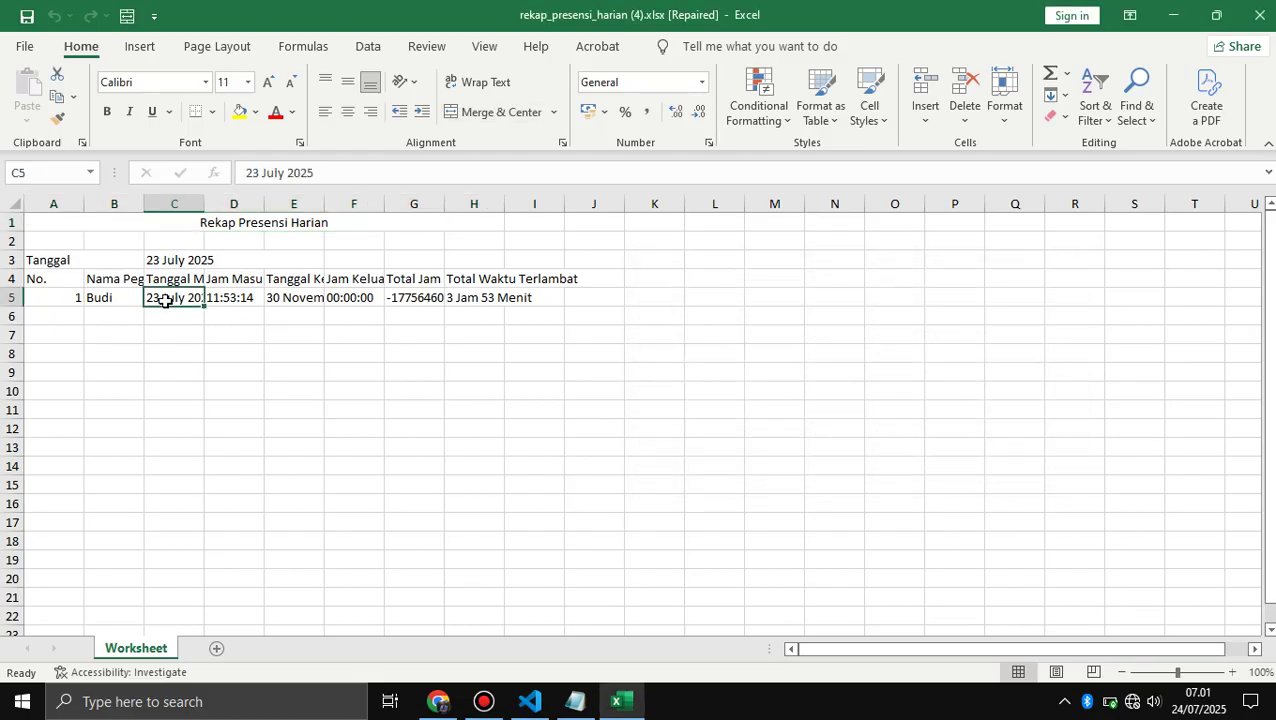
{"action": "double_click", "coordinate": [442, 204]}
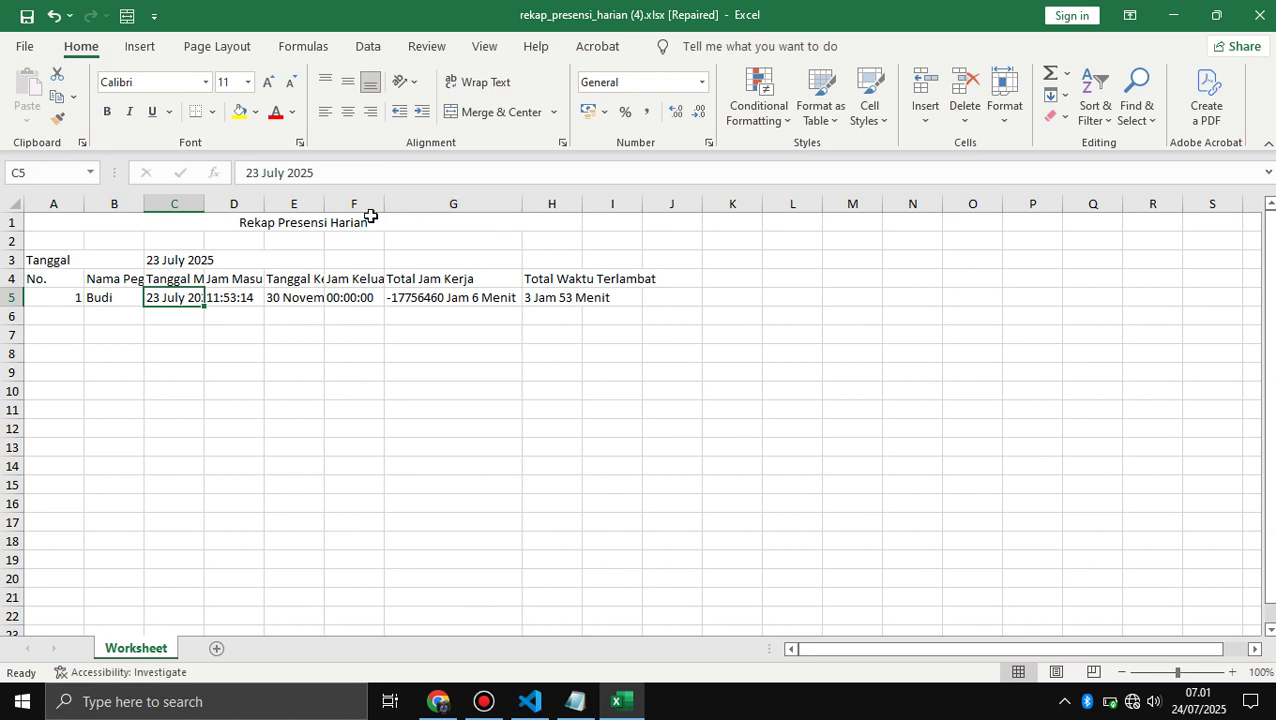
{"action": "double_click", "coordinate": [381, 204]}
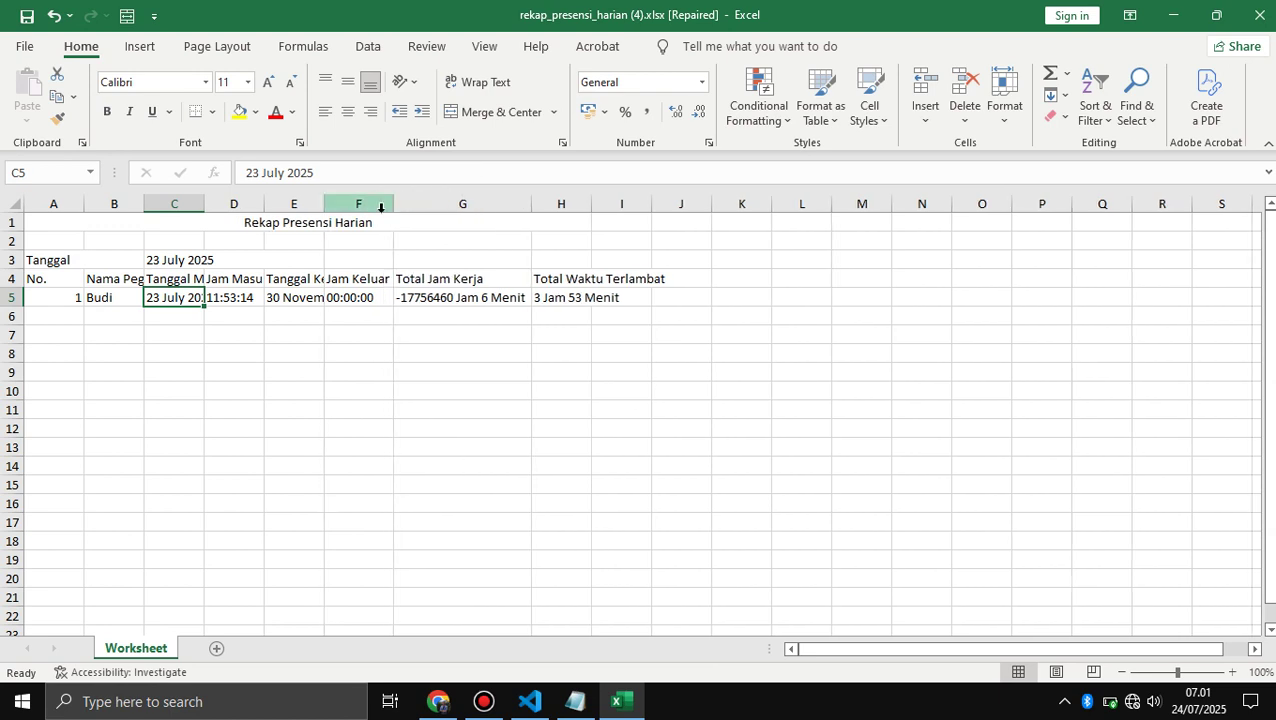
{"action": "left_click", "coordinate": [433, 305]}
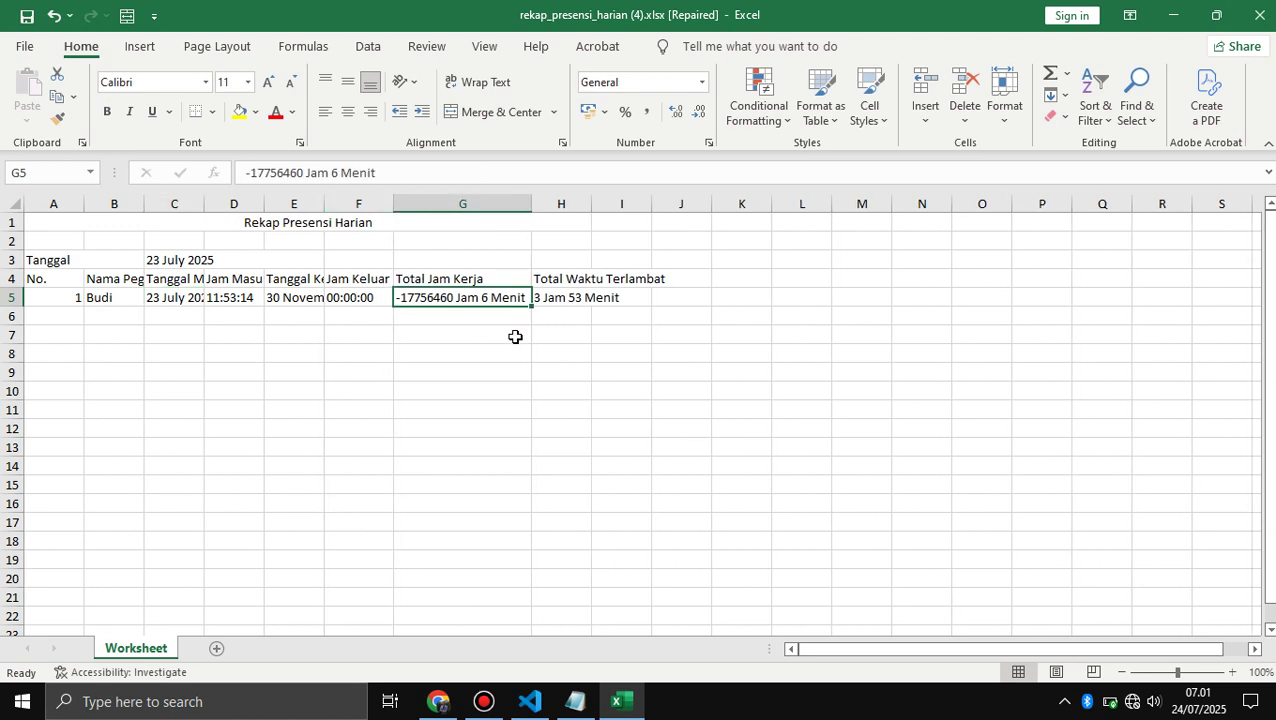
{"action": "left_click_drag", "start_coordinate": [319, 205], "coordinate": [319, 205]}
{"action": "double_click", "coordinate": [319, 205]}
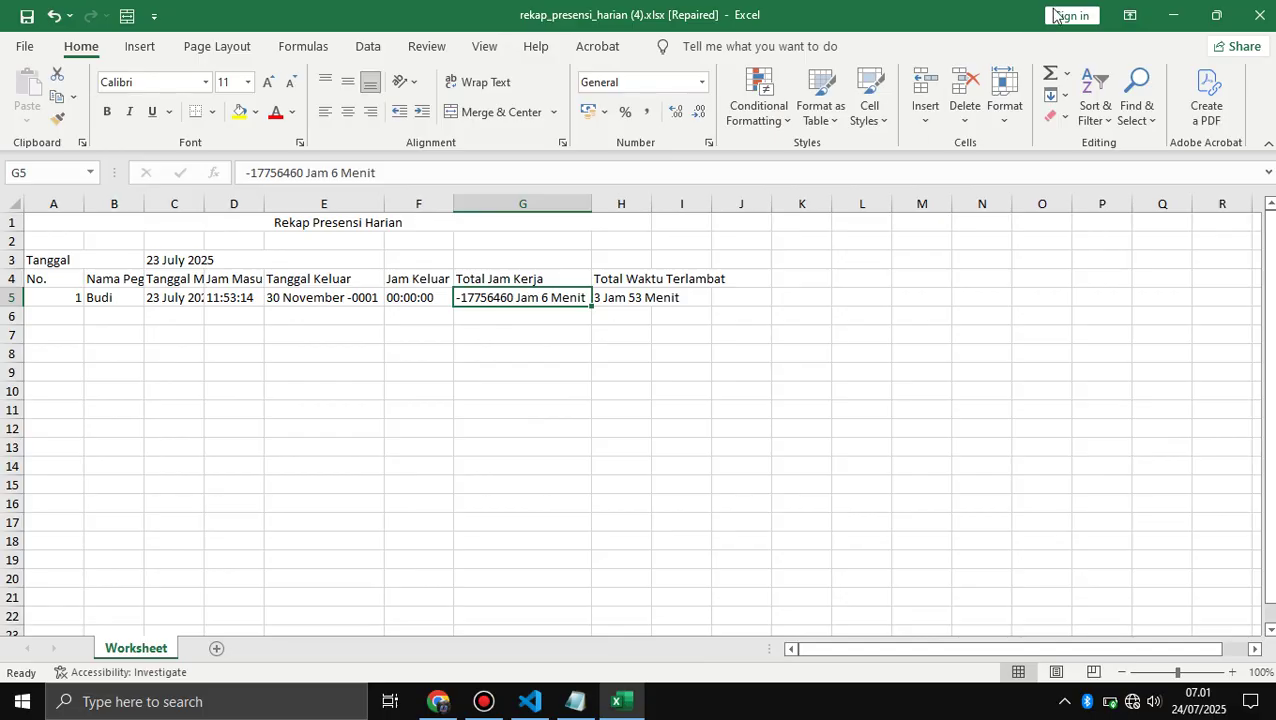
{"action": "left_click", "coordinate": [1259, 15]}
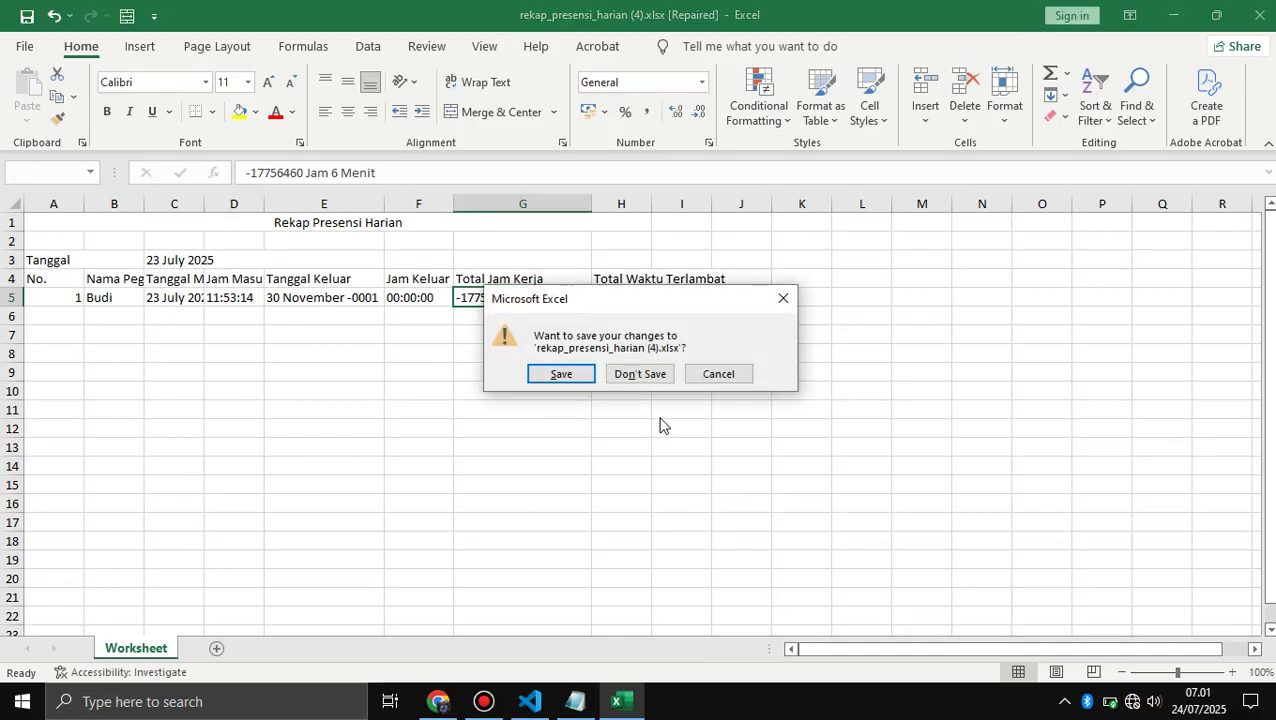
{"action": "left_click", "coordinate": [639, 374]}
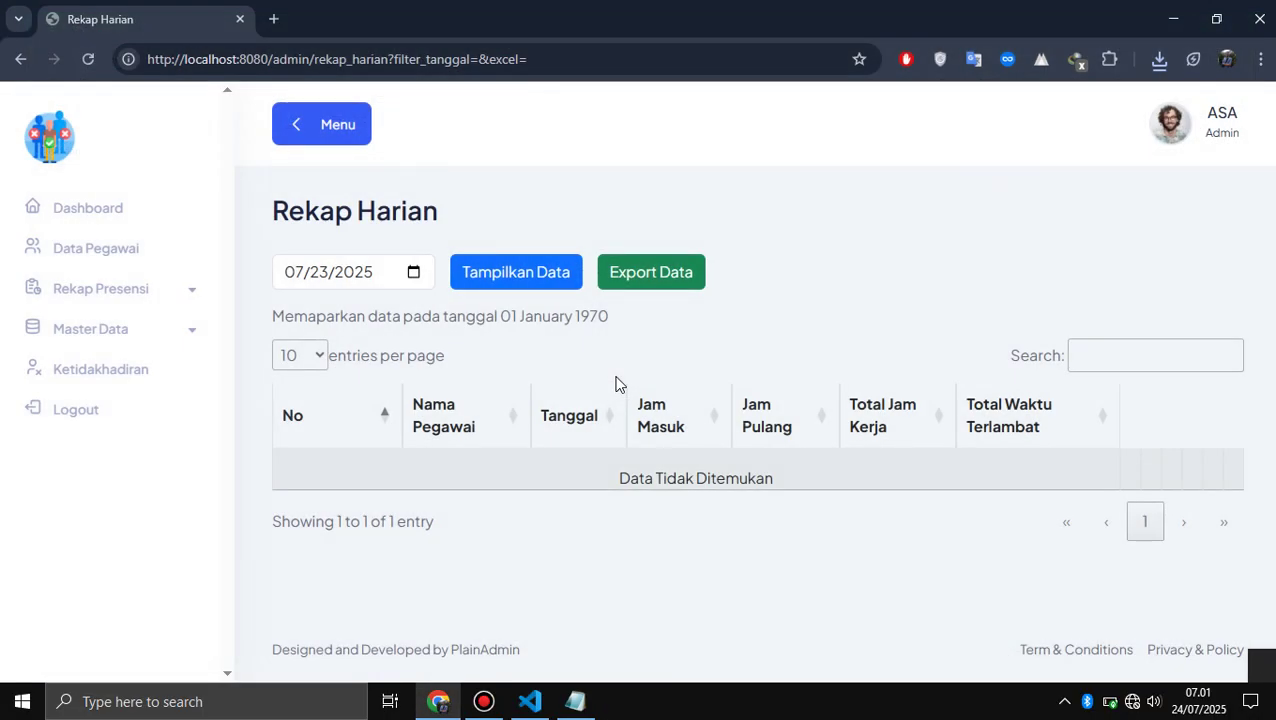
- Add '4. Master Data (Data Jabatan & Data Lokasi Presensi)' to the Admin list in Notepad
{"action": "left_click", "coordinate": [133, 335]}
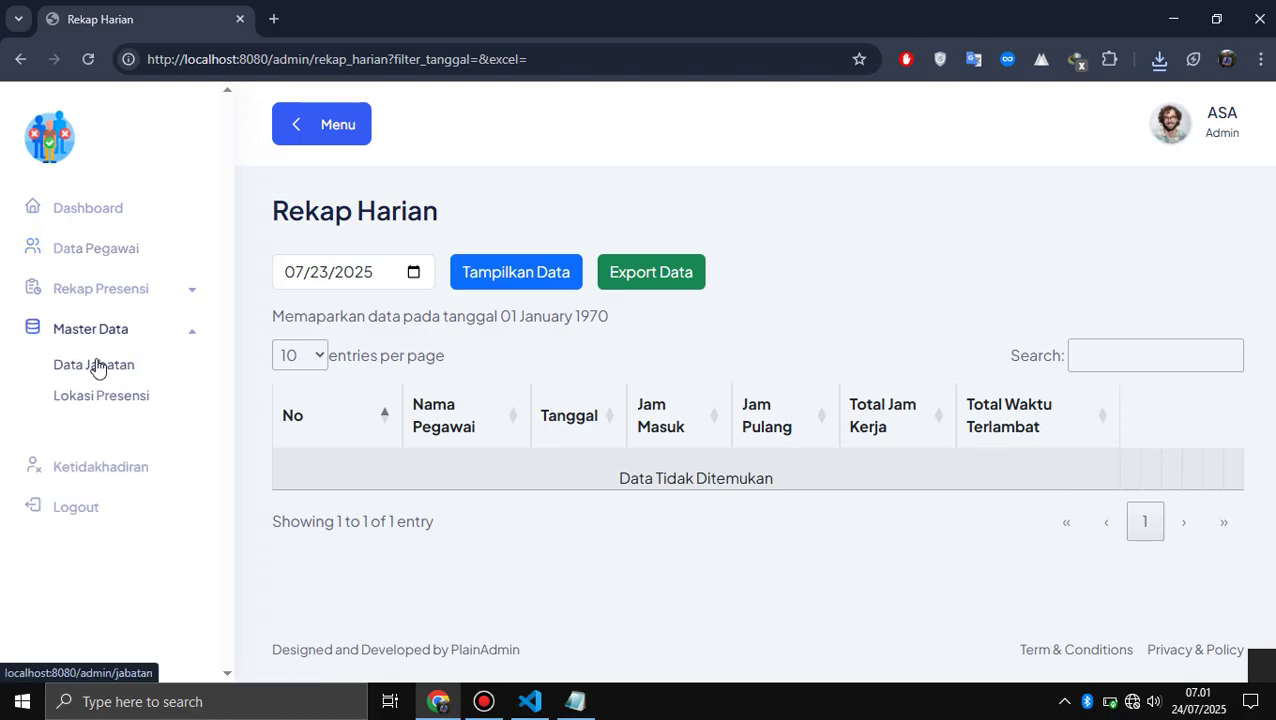
{"action": "key", "text": "alt+Tab"}
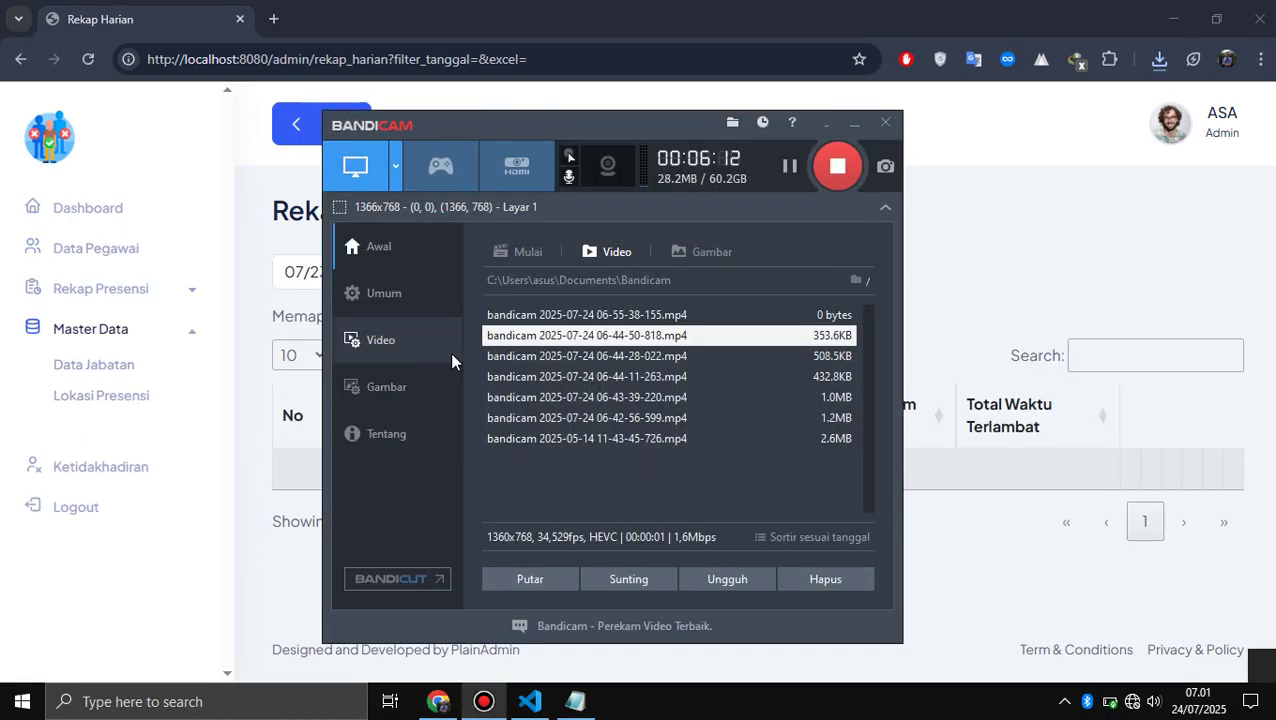
{"action": "key", "text": "alt+Tab"}
{"action": "key", "text": "alt+Tab"}
{"action": "key", "text": "Return"}
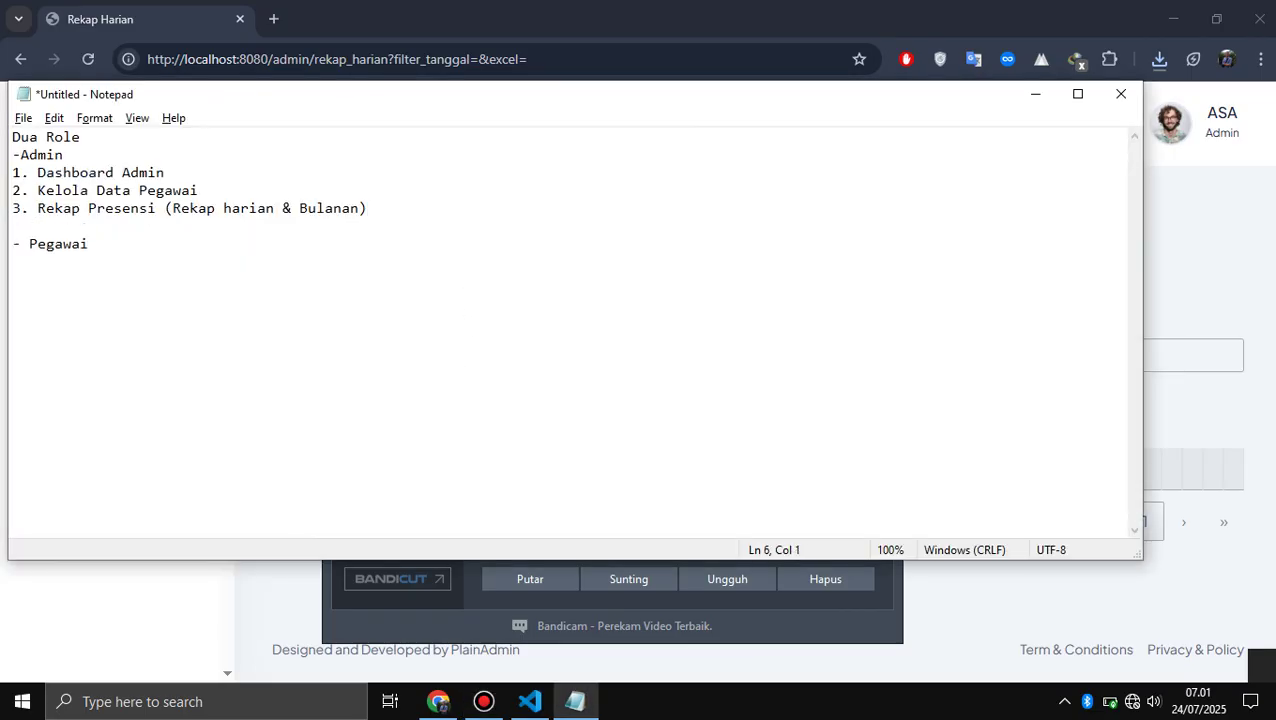
{"action": "type", "text": "4. Master Data (Data"}
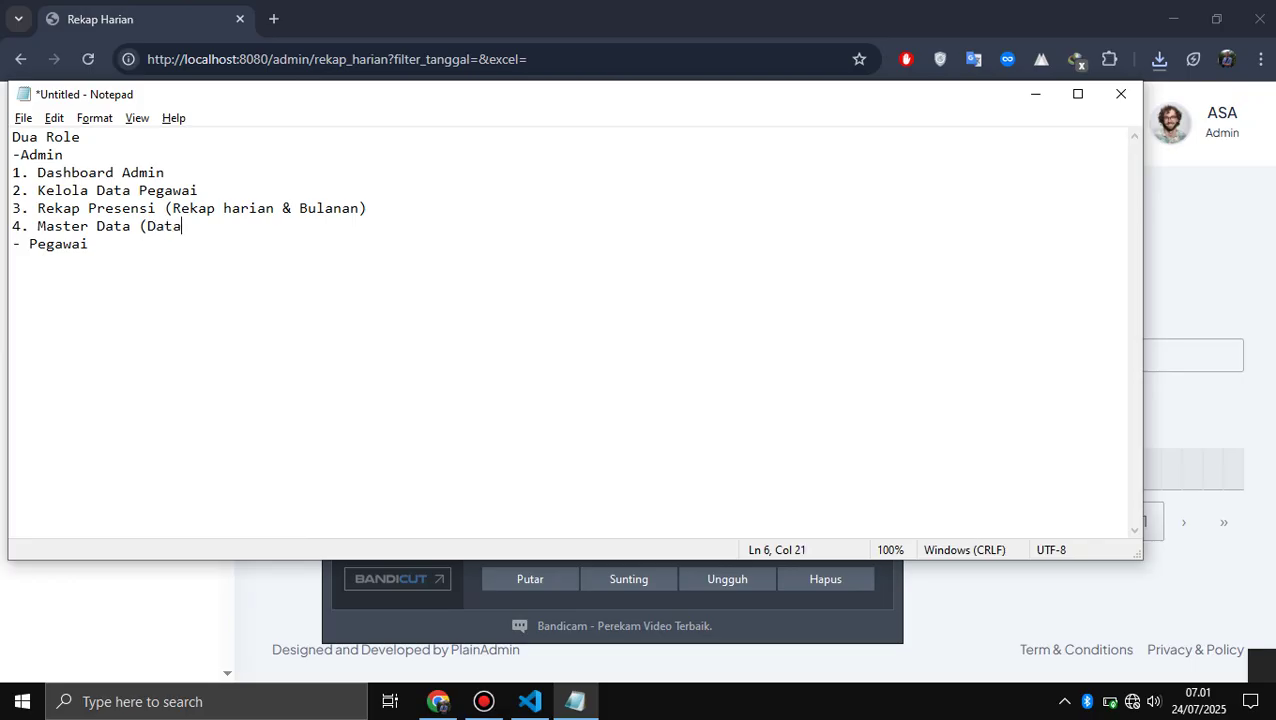
{"action": "type", "text": " Jaba"}
{"action": "type", "text": "tan & Data "}
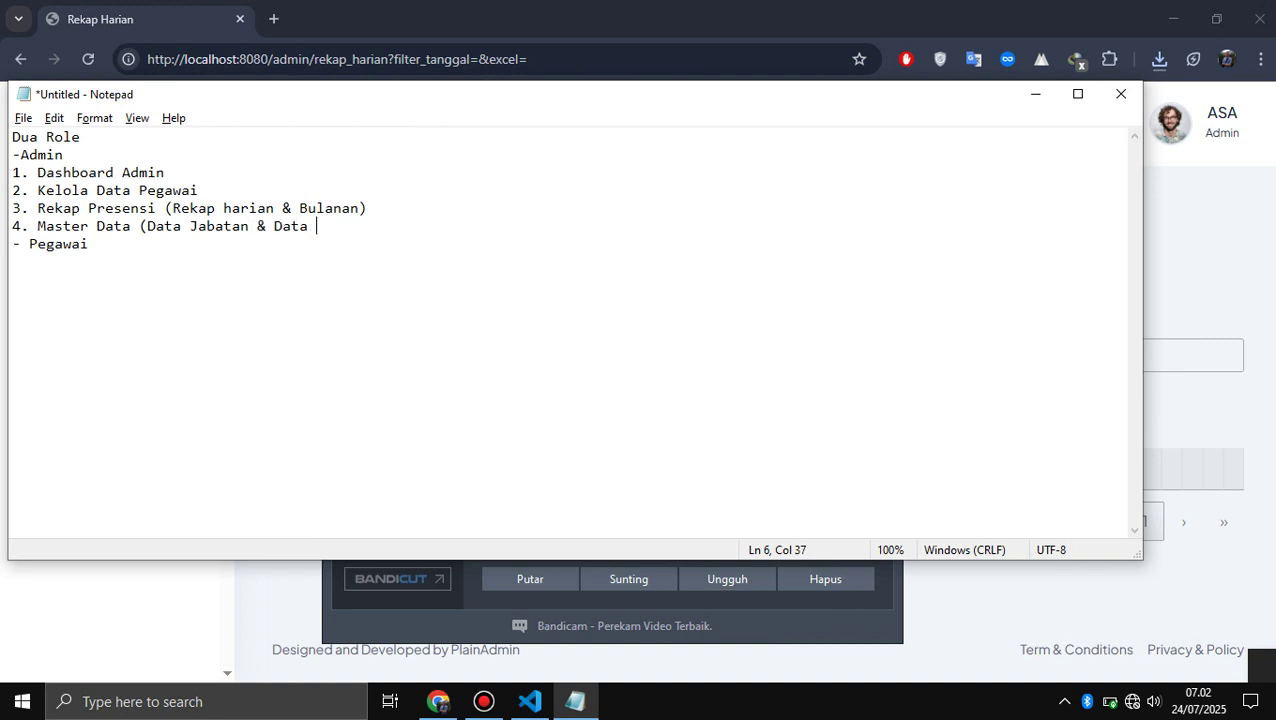
{"action": "type", "text": "Lokasi Presensi"}
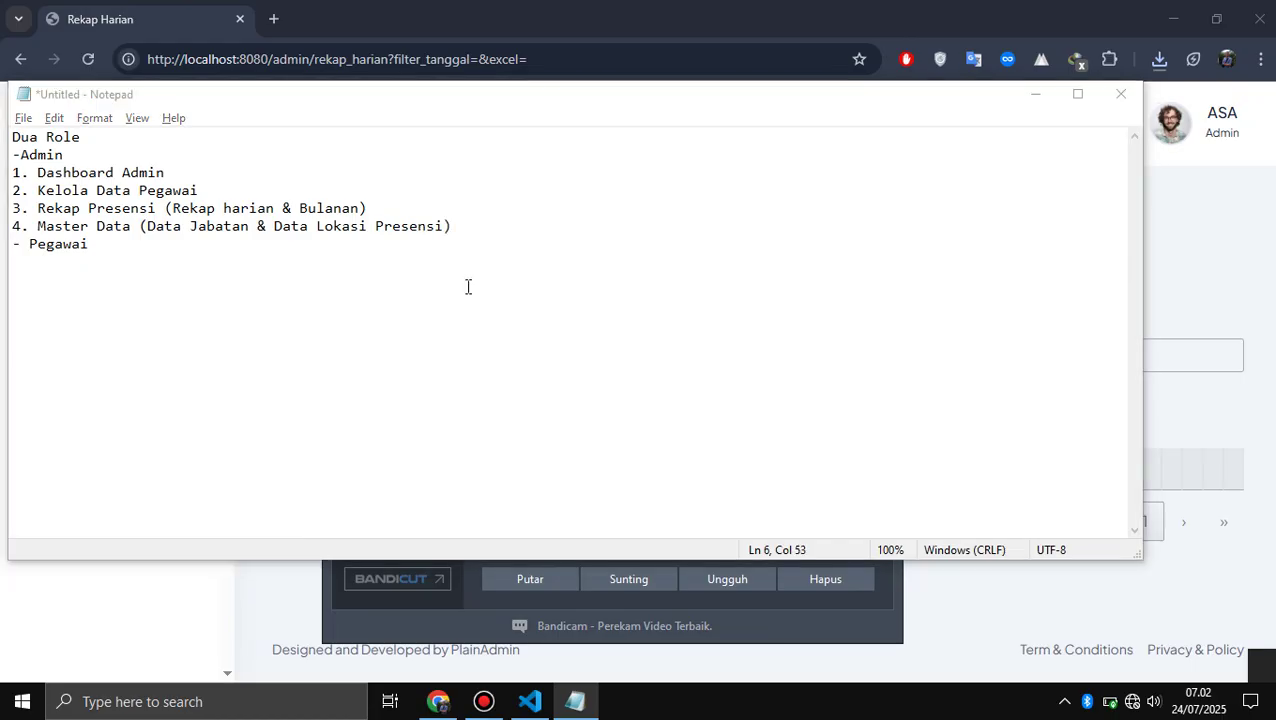
{"action": "key", "text": "alt+Tab"}
{"action": "key", "text": "alt+Tab"}
{"action": "key", "text": "alt+Tab"}
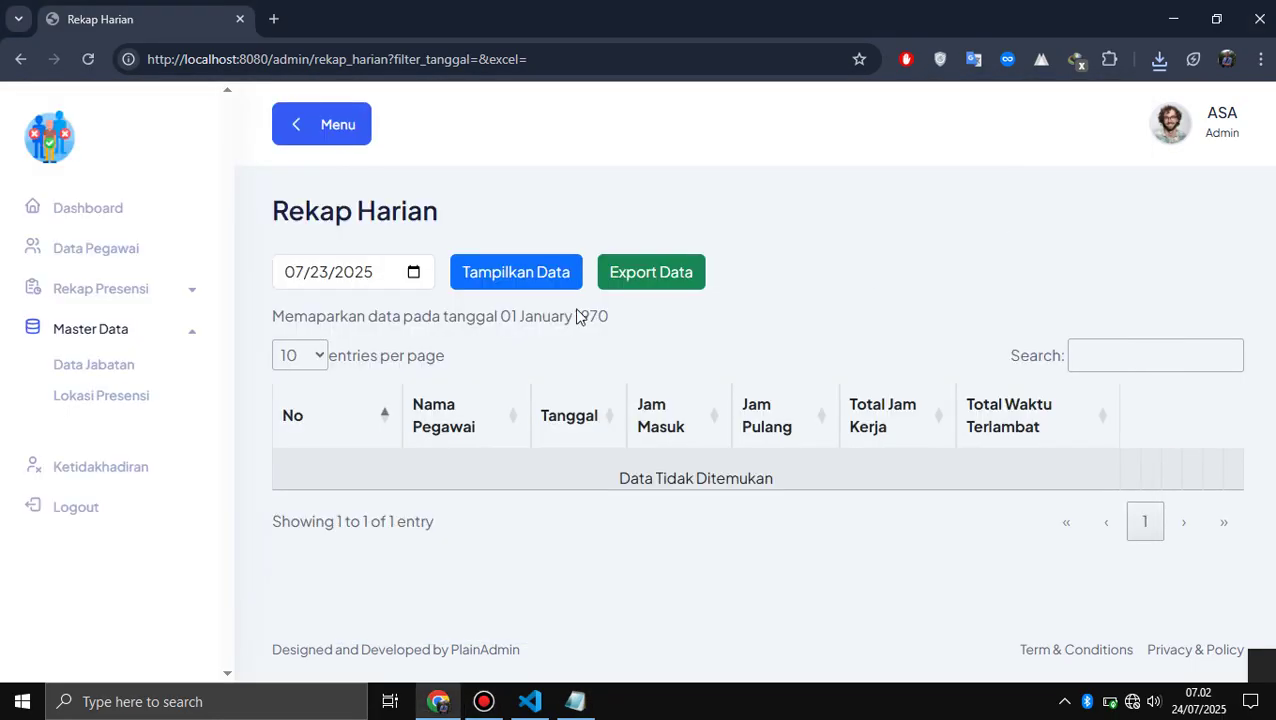
- Add a new position named 'Admin Gudang' on the Data Jabatan page
{"action": "left_click", "coordinate": [110, 369]}
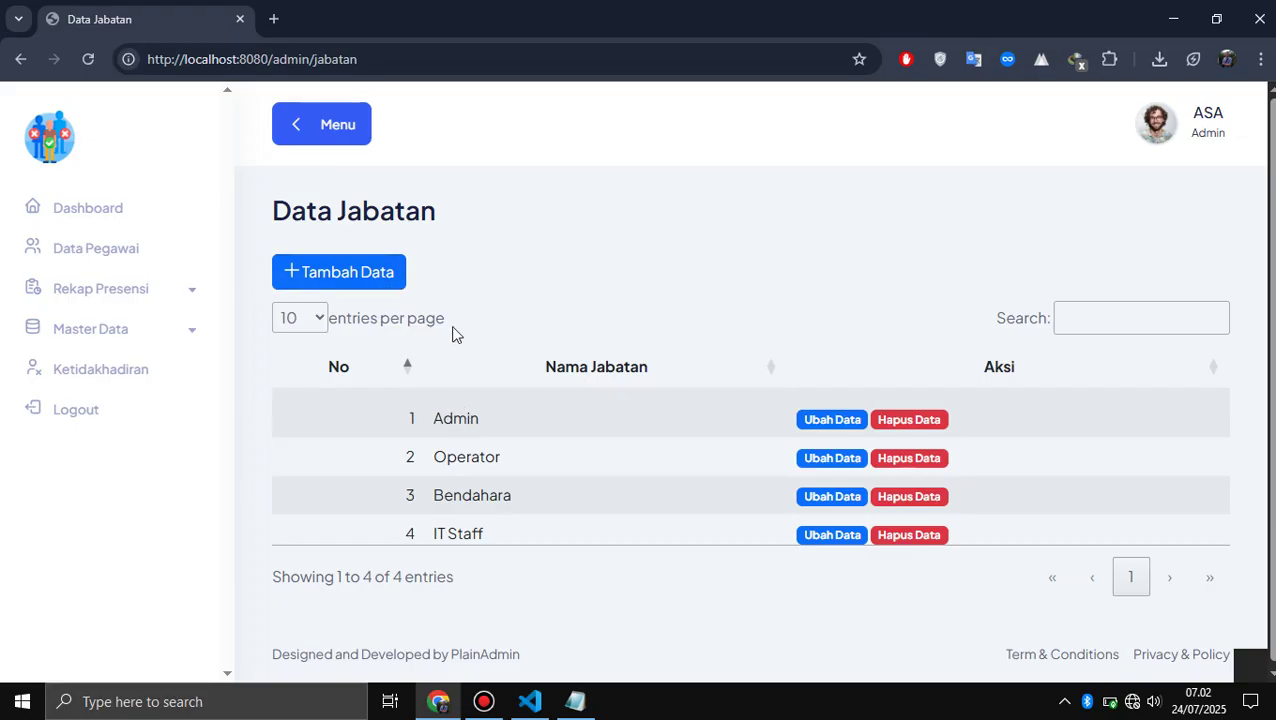
{"action": "left_click", "coordinate": [371, 279]}
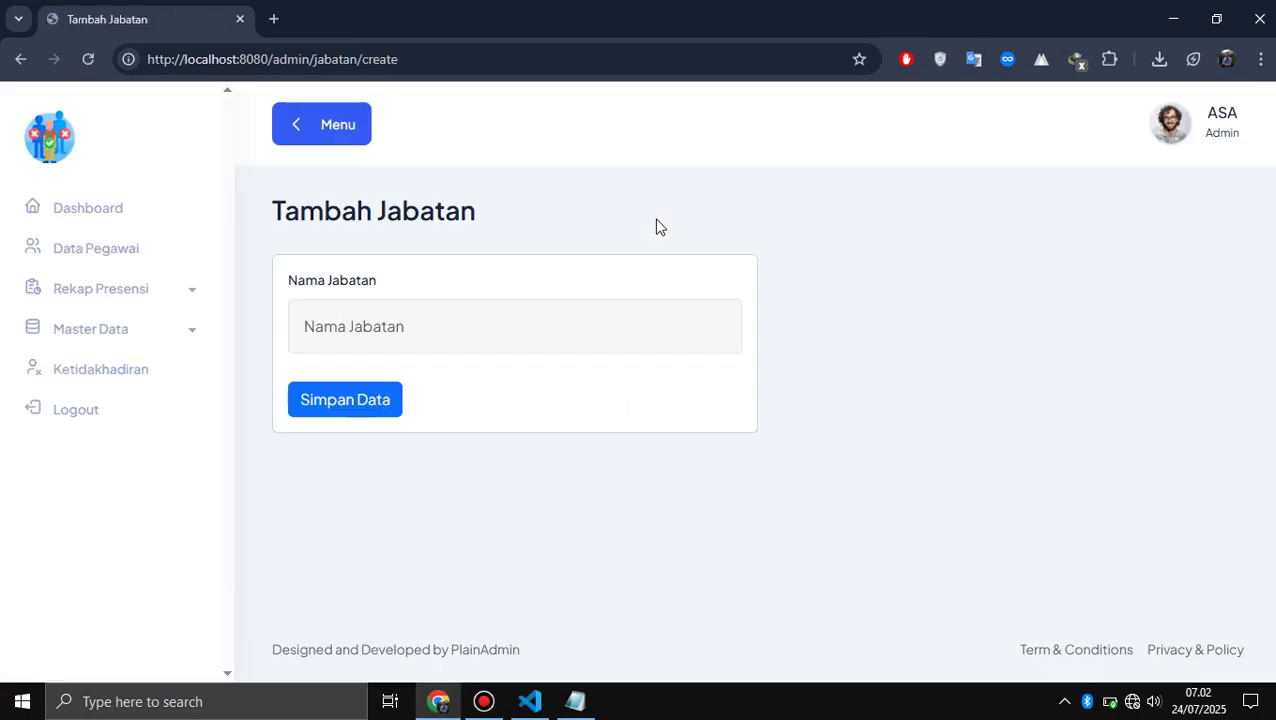
{"action": "left_click", "coordinate": [473, 316]}
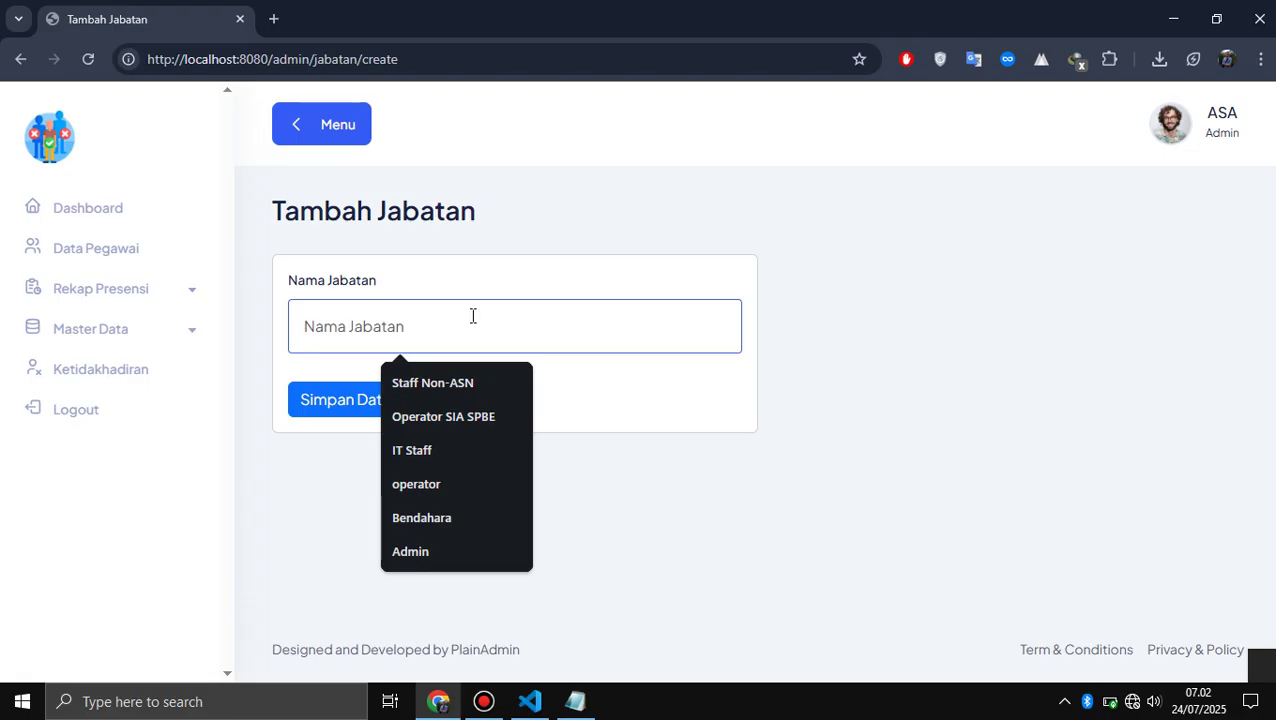
{"action": "type", "text": "Admin go"}
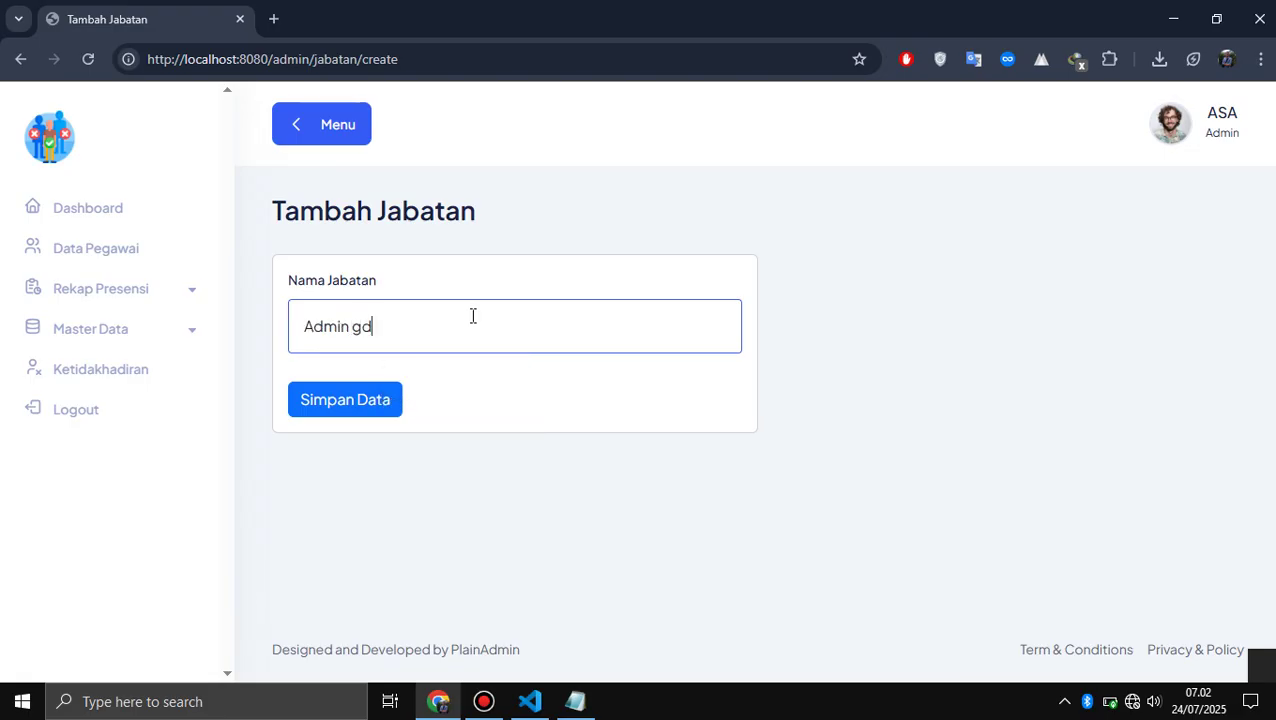
{"action": "key", "text": "BackSpace"}
{"action": "type", "text": "Gudang"}
{"action": "key", "text": "Return"}
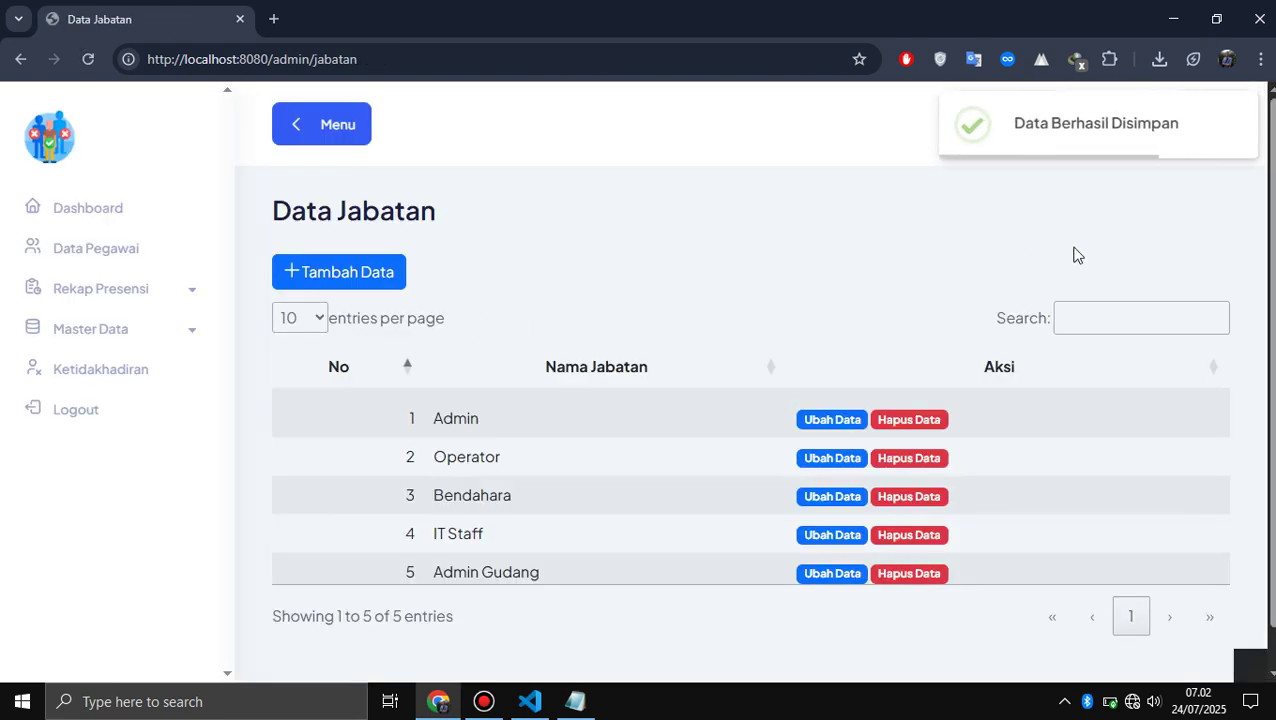
{"action": "left_click", "coordinate": [114, 266]}
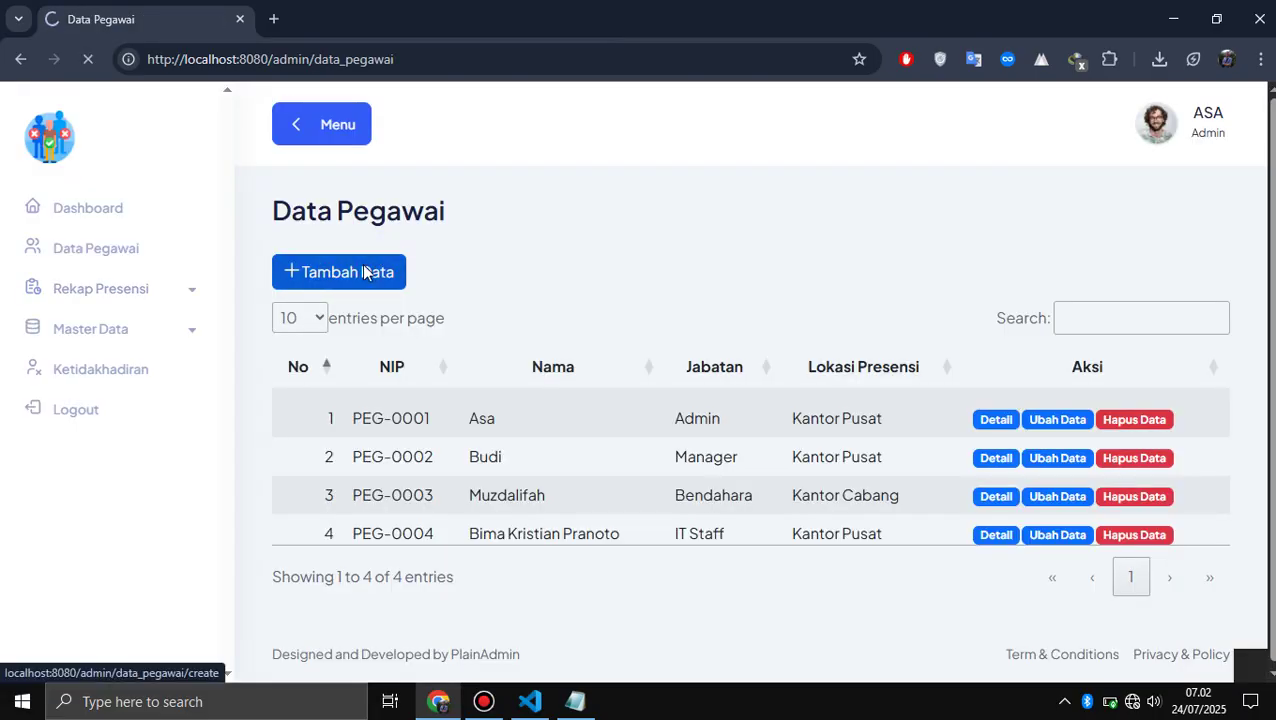
{"action": "left_click", "coordinate": [365, 272]}
{"action": "scroll", "coordinate": [474, 336], "scroll_direction": "down", "scroll_amount": 10}
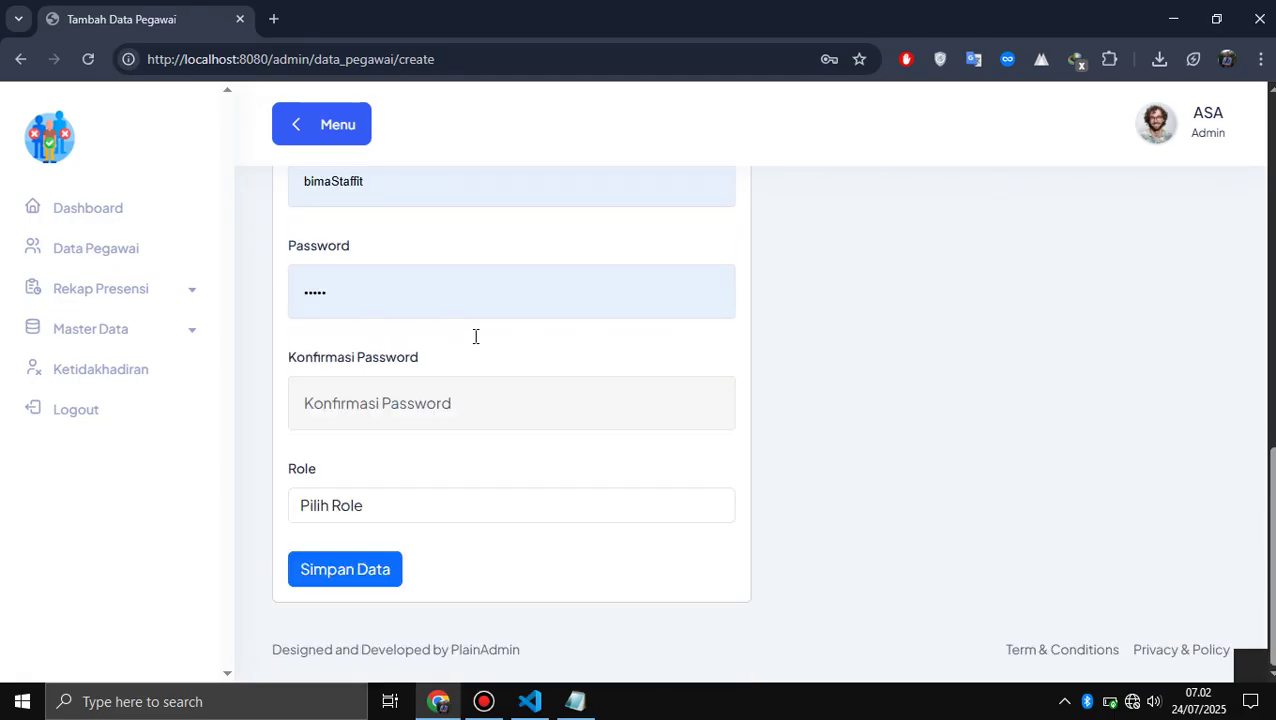
{"action": "scroll", "coordinate": [476, 336], "scroll_direction": "up", "scroll_amount": 2}
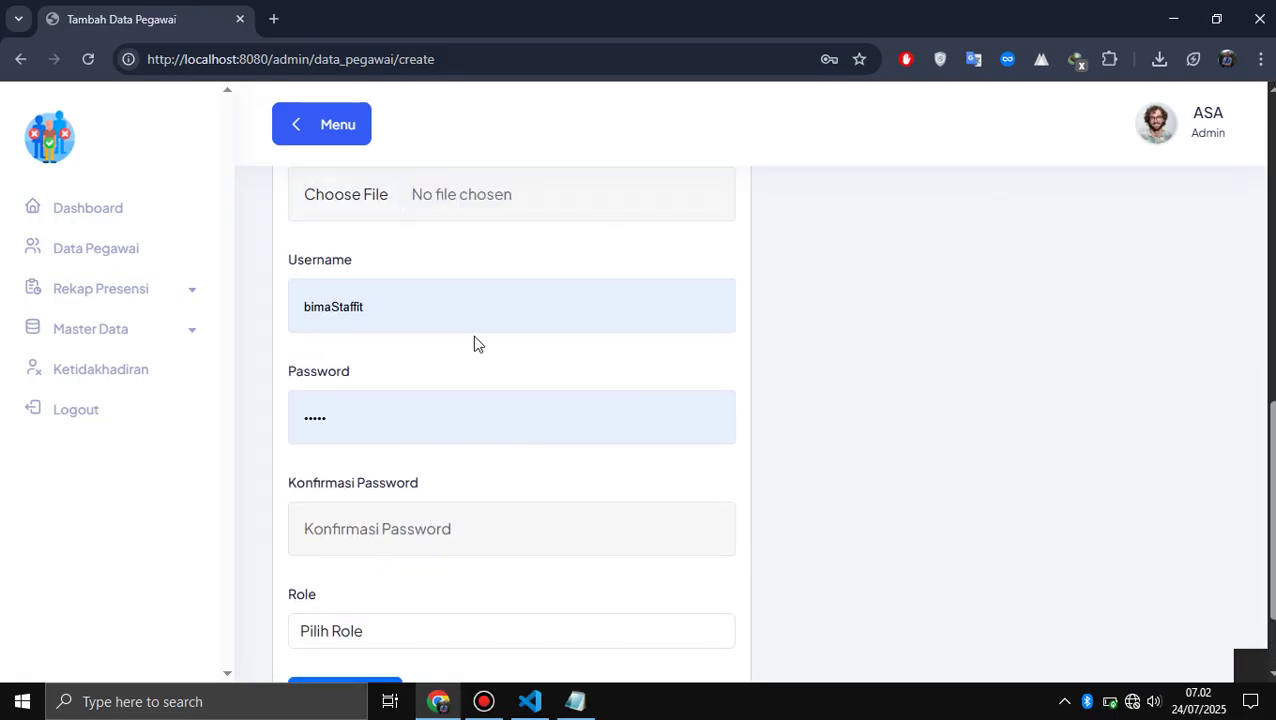
{"action": "scroll", "coordinate": [475, 343], "scroll_direction": "up", "scroll_amount": 3}
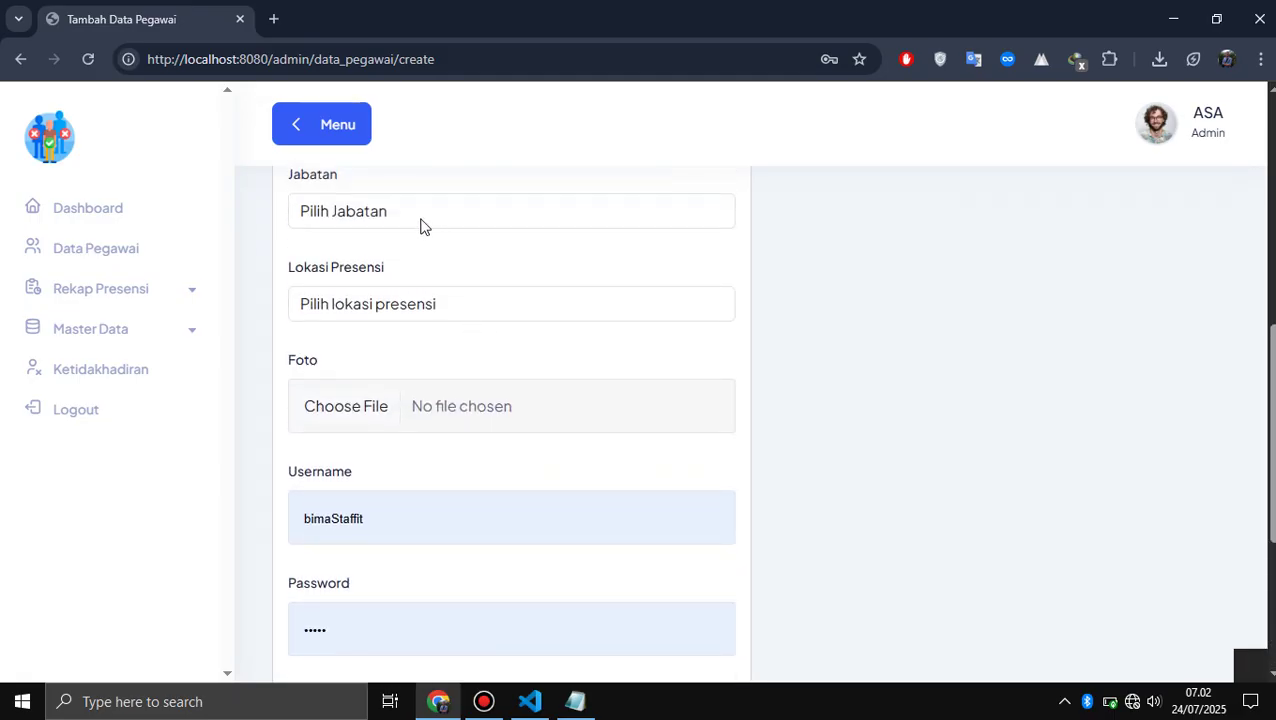
{"action": "left_click", "coordinate": [420, 222]}
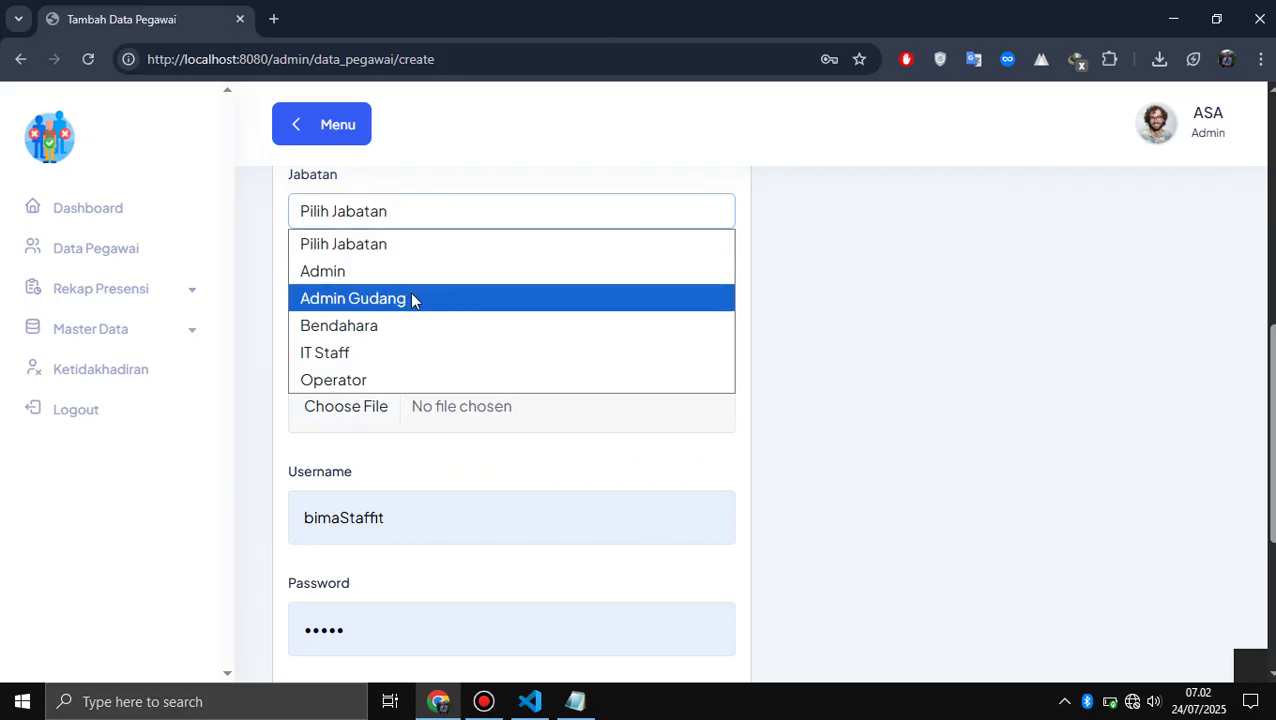
{"action": "left_click", "coordinate": [954, 376]}
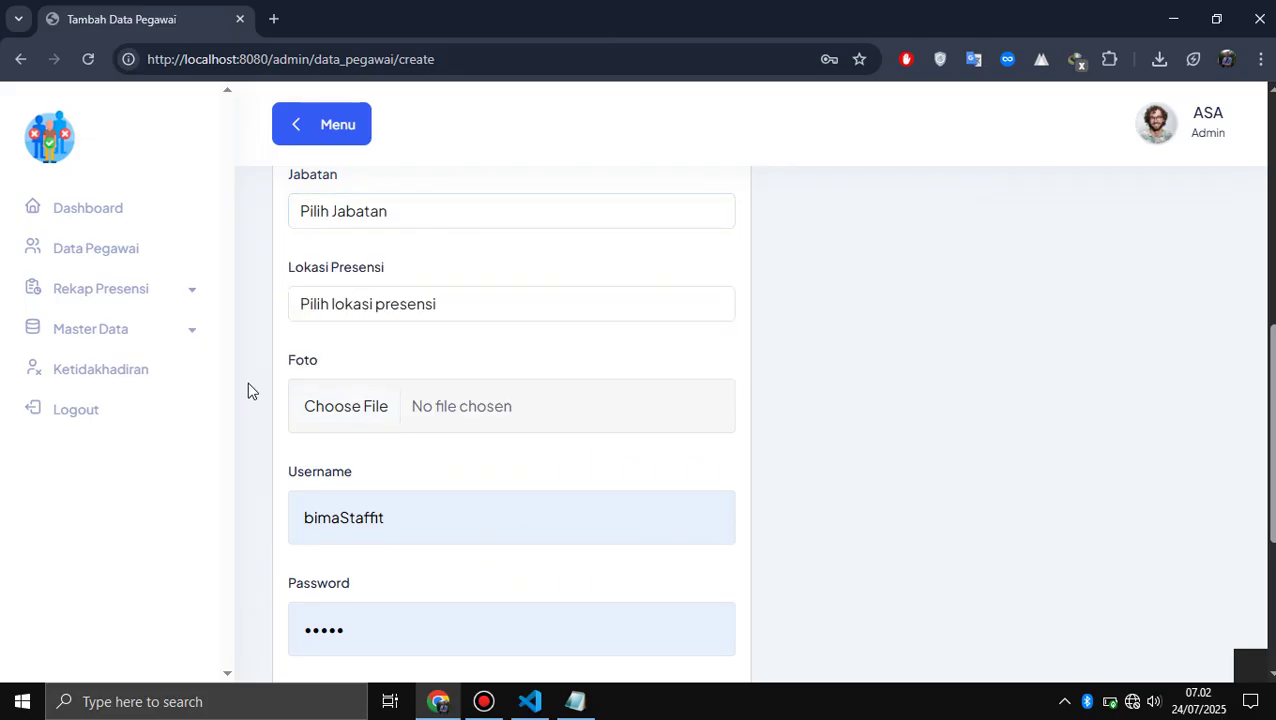
{"action": "left_click", "coordinate": [124, 338]}
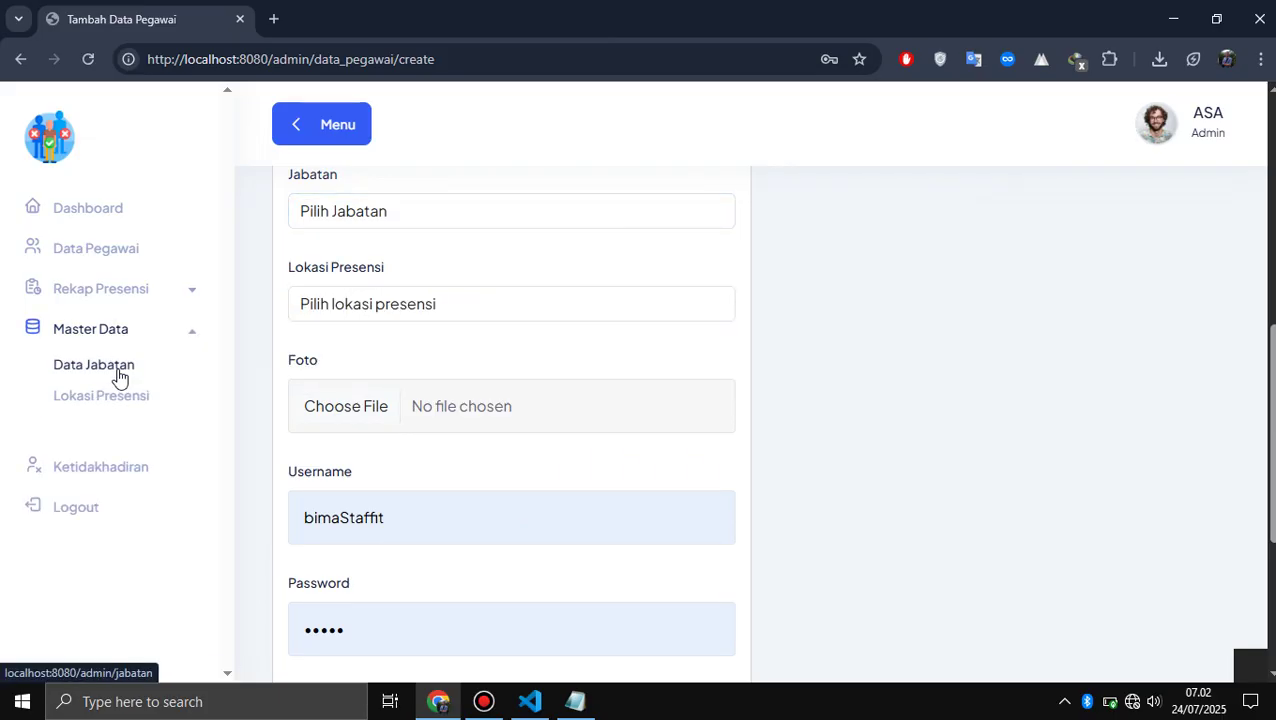
{"action": "key", "text": "Return"}
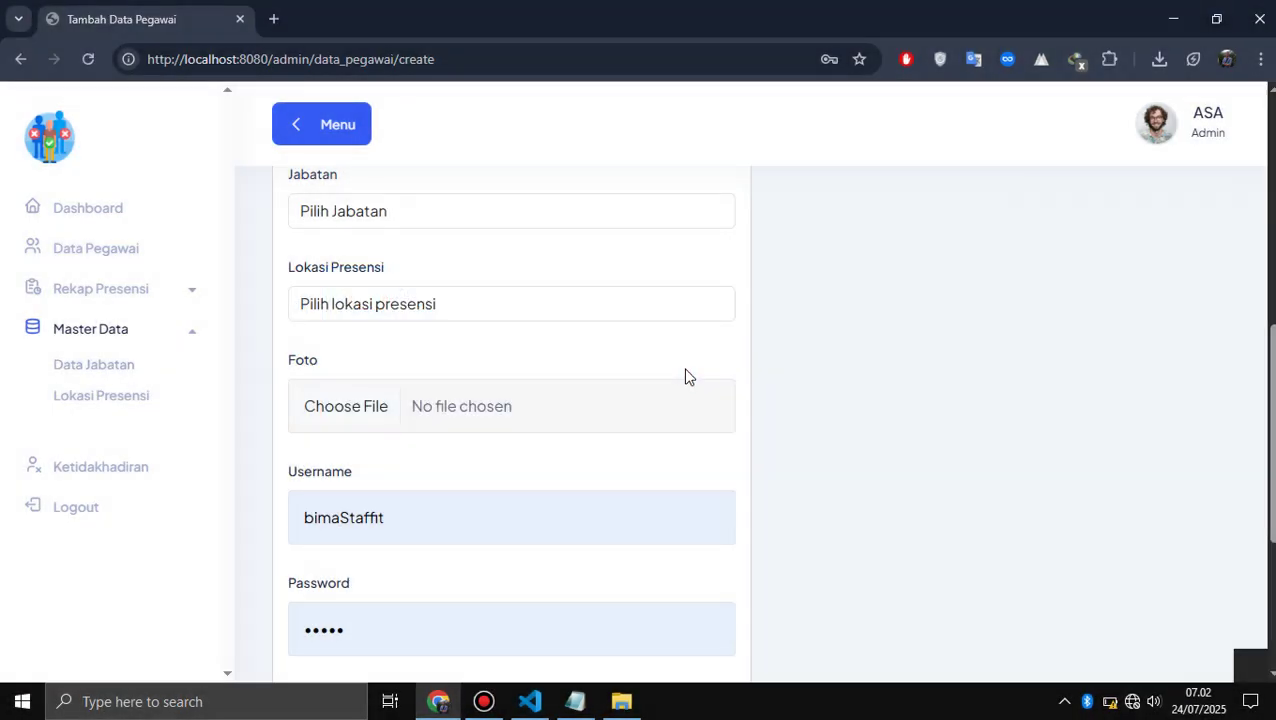
{"action": "left_click", "coordinate": [455, 223]}
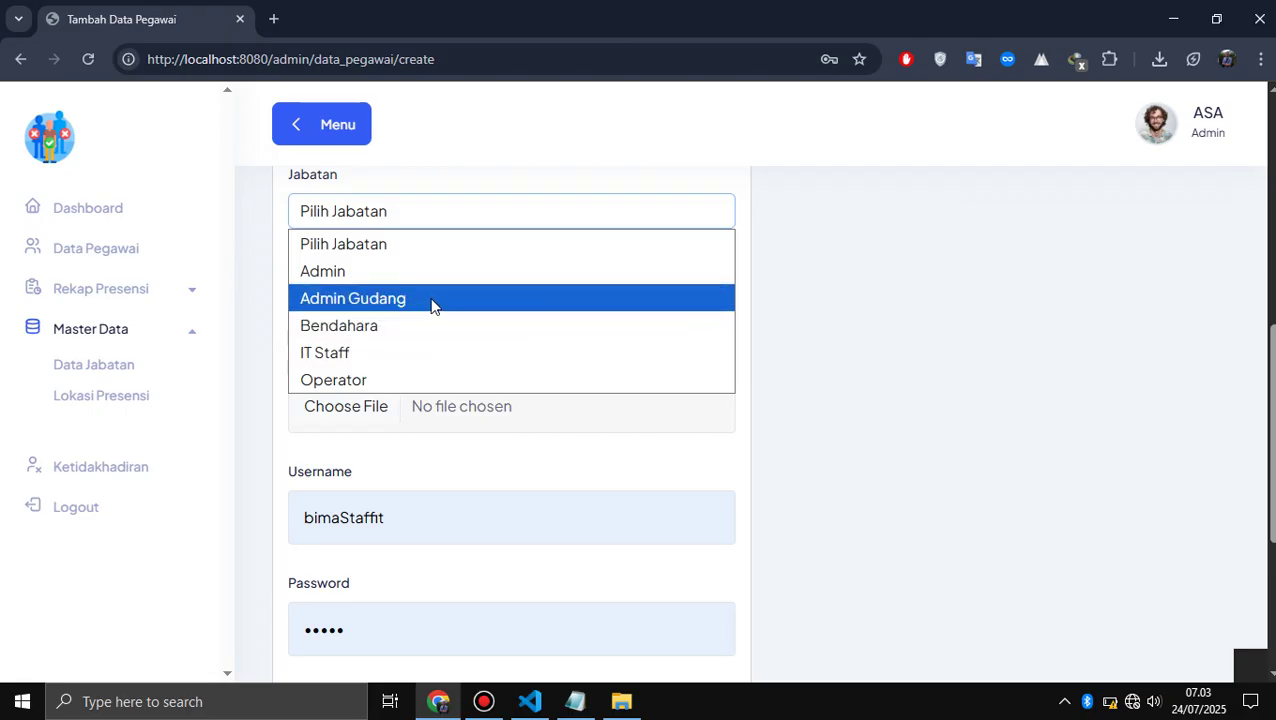
{"action": "left_click", "coordinate": [85, 372]}
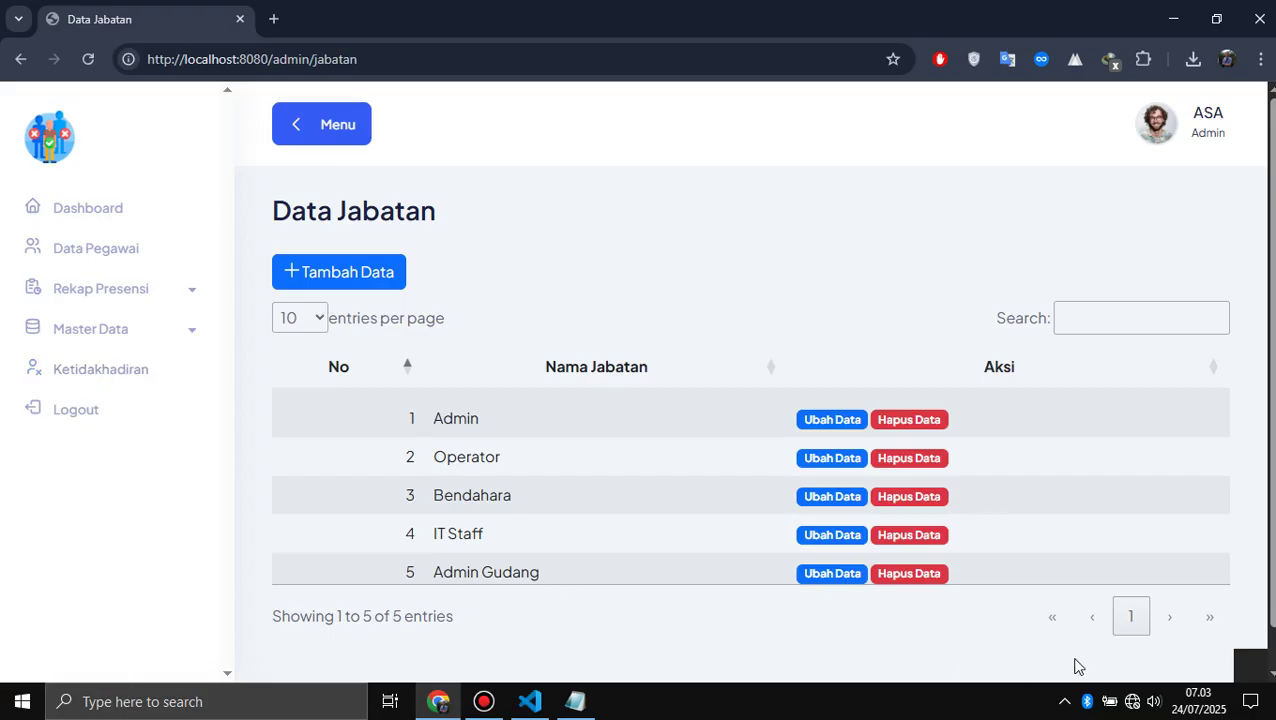
- Reconnect to the POCO POCO Wi-Fi network
{"action": "left_click", "coordinate": [1132, 702]}
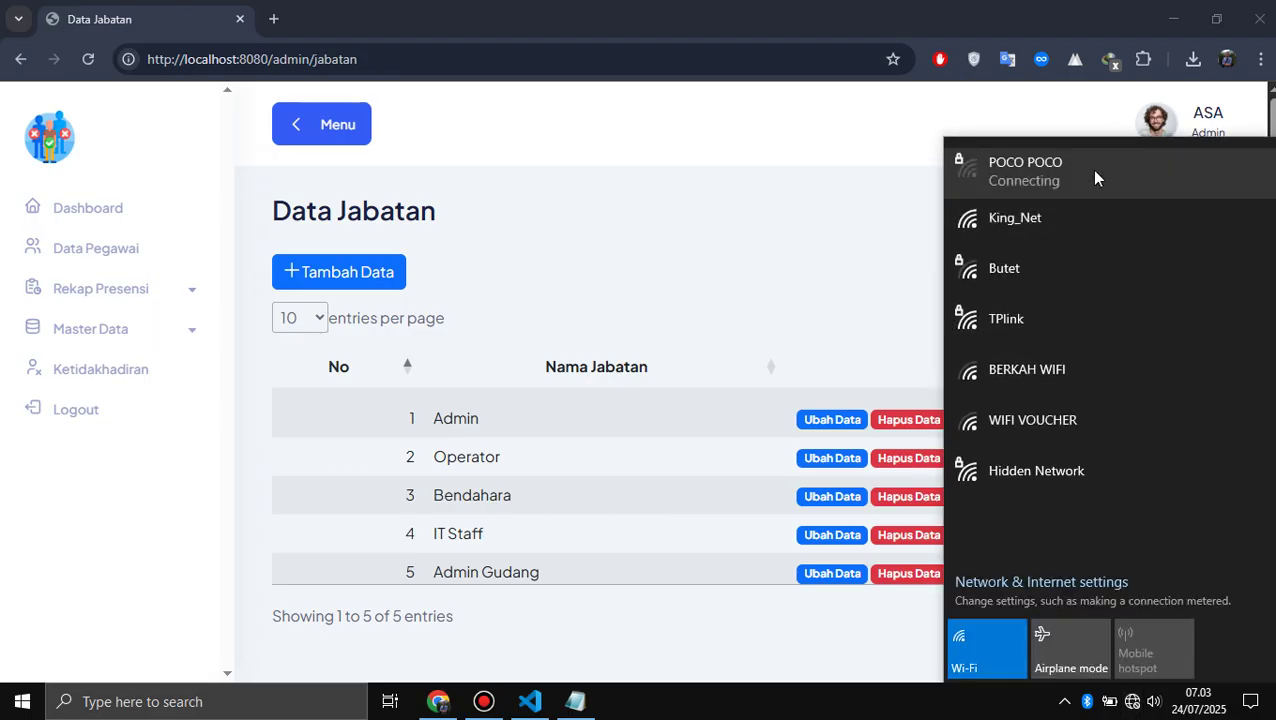
{"action": "left_click", "coordinate": [1091, 169]}
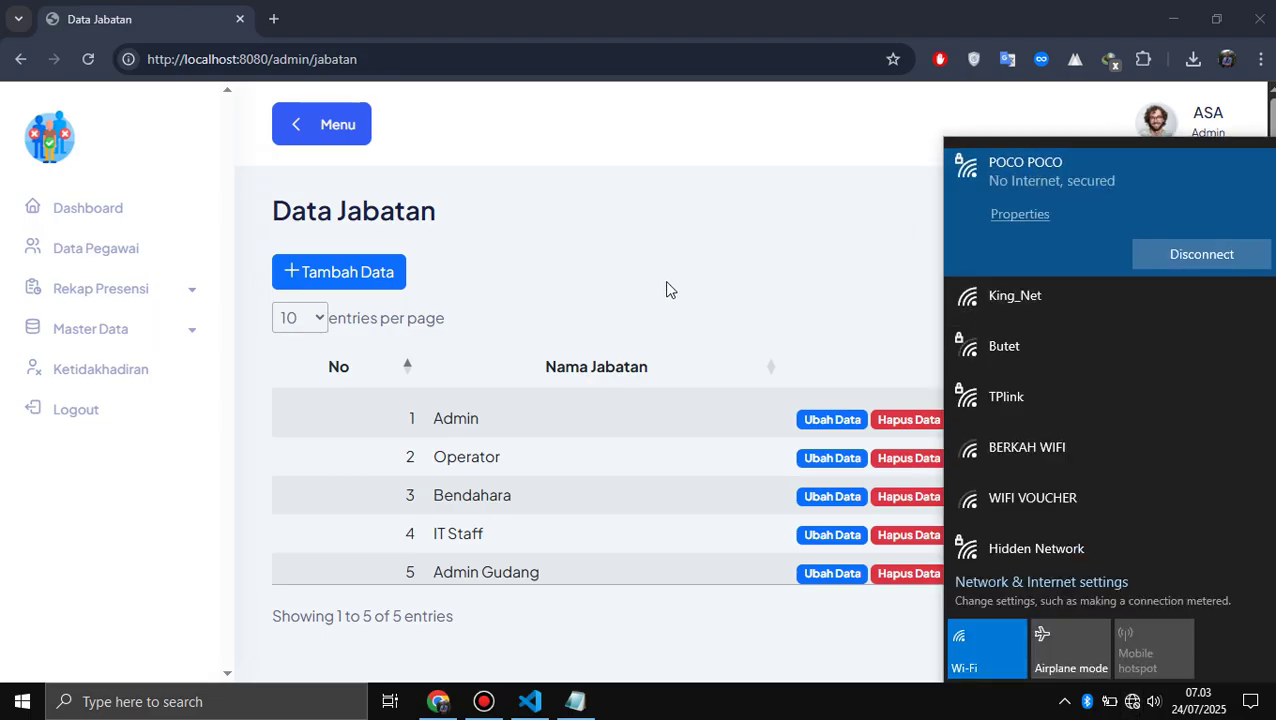
{"action": "left_click", "coordinate": [666, 285]}
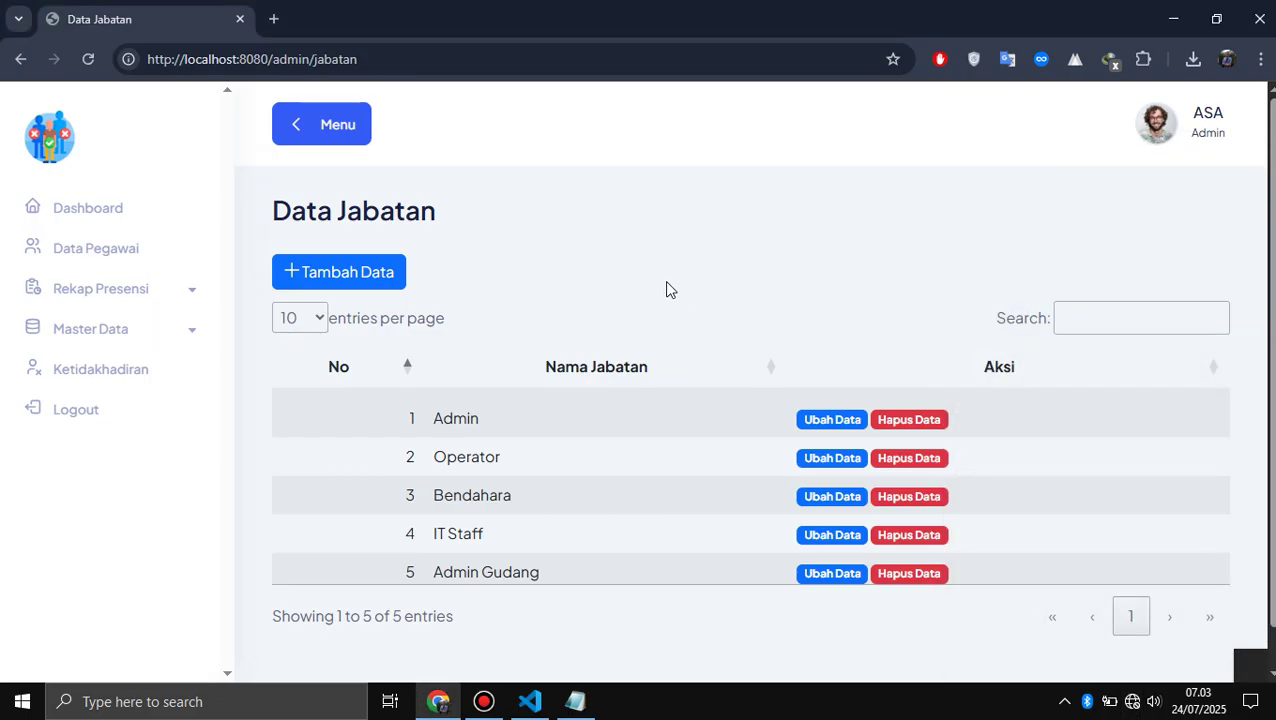
- Open Master Data > Lokasi Presensi and close the WhatsApp notification and tab
{"action": "left_click", "coordinate": [104, 331]}
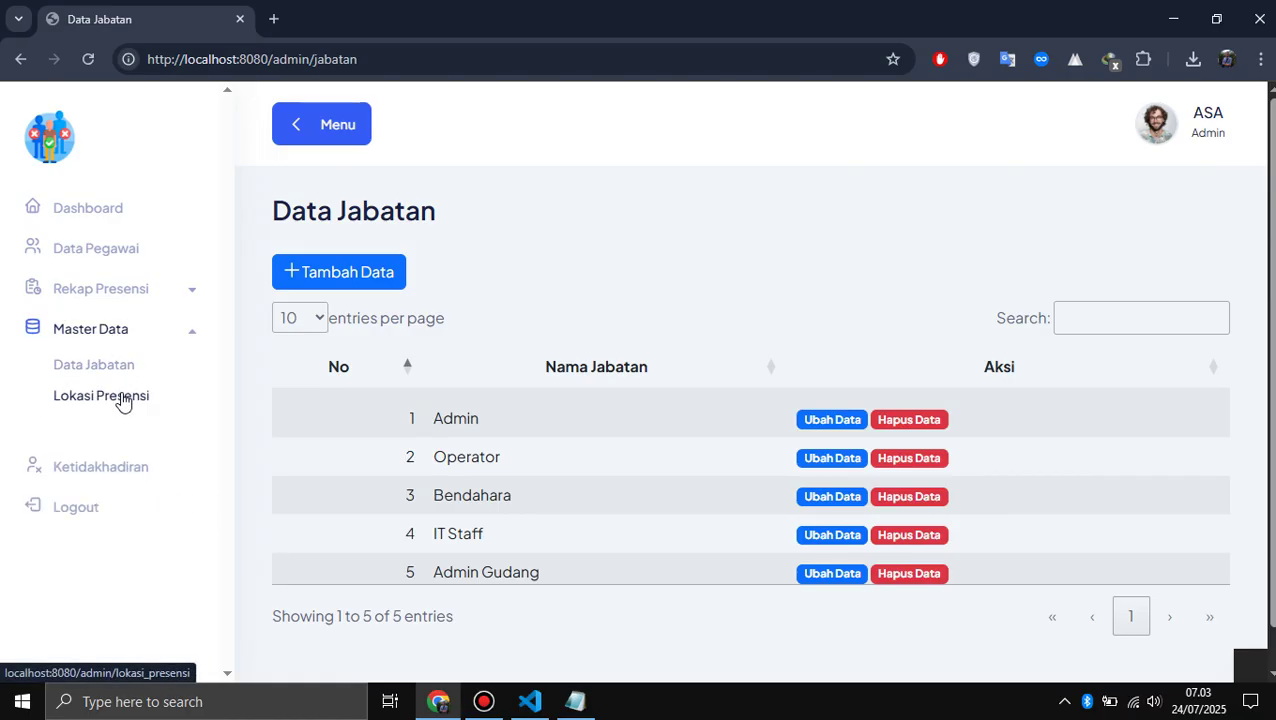
{"action": "left_click", "coordinate": [121, 398]}
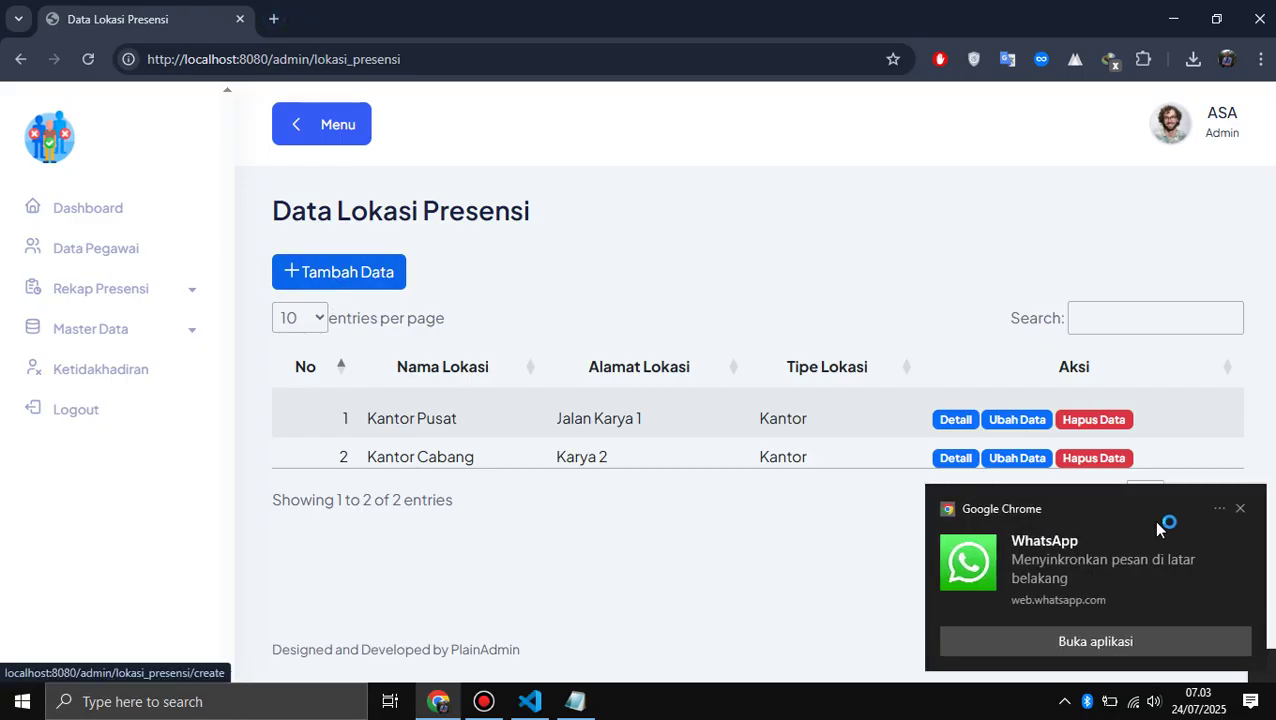
{"action": "left_click", "coordinate": [1240, 508]}
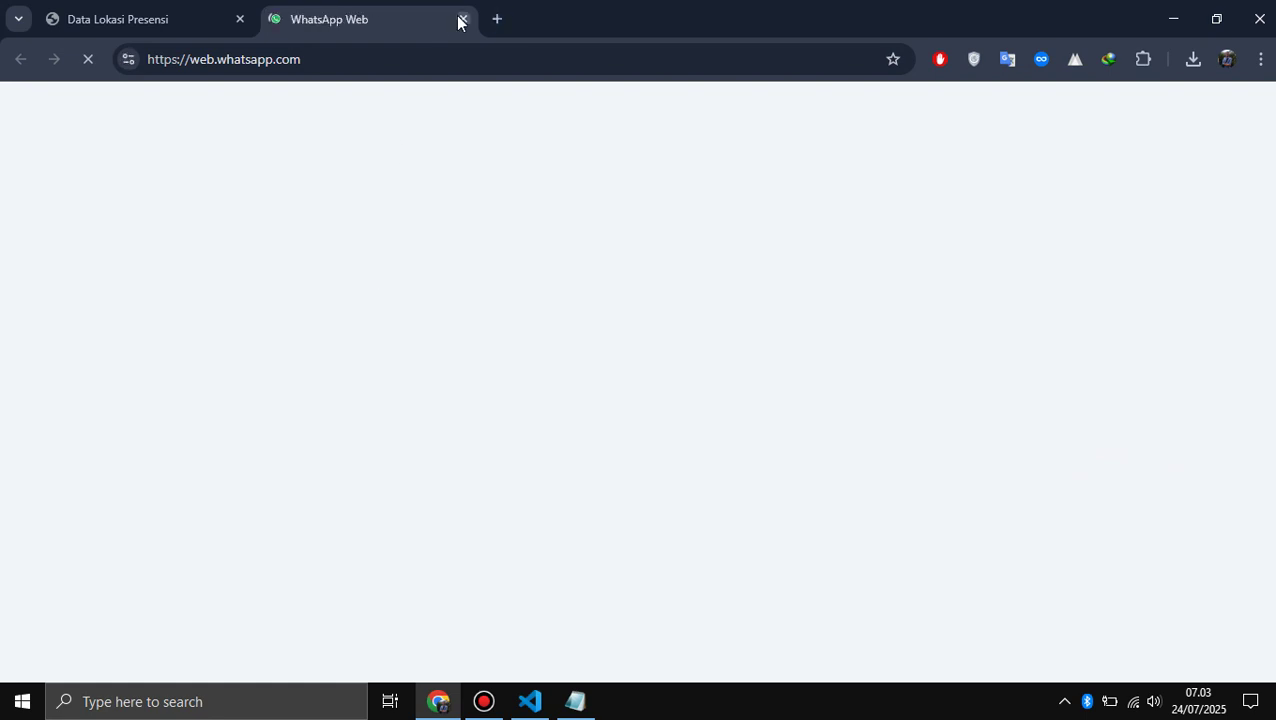
{"action": "left_click", "coordinate": [462, 19]}
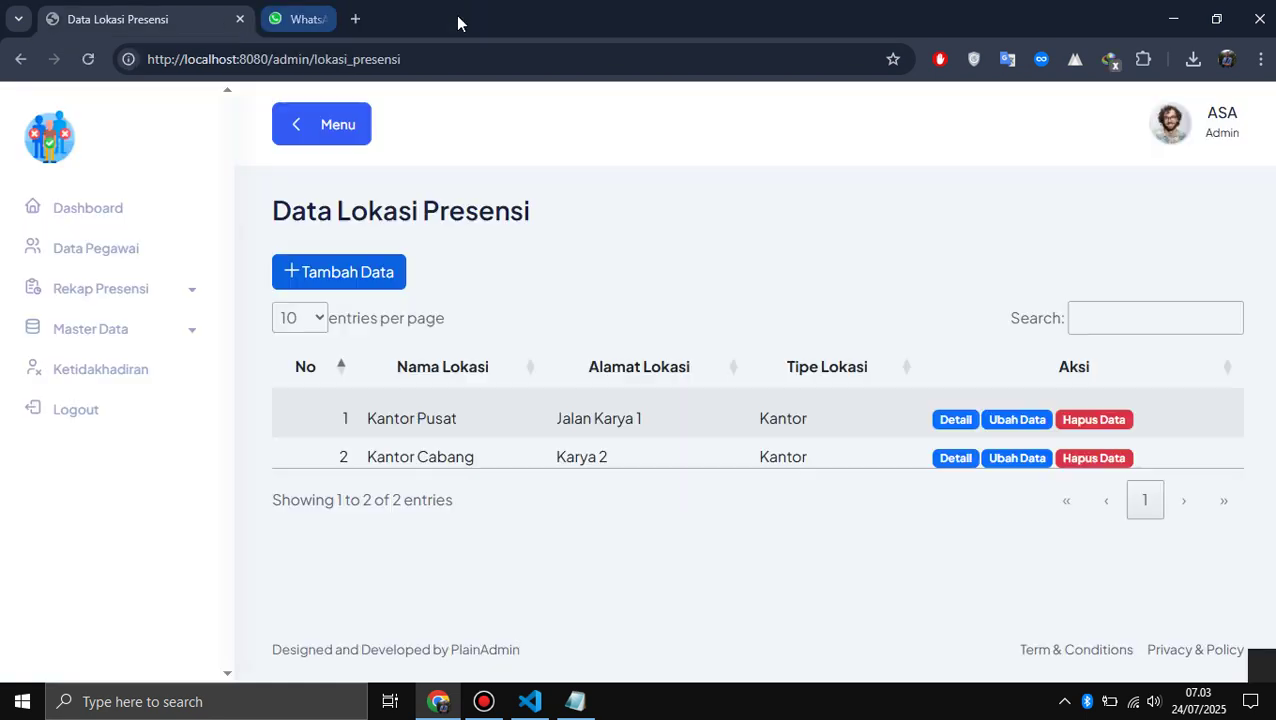
- Start a new attendance location named 'Rumah Admin' with address 'Jl Wakanda'
{"action": "left_click", "coordinate": [353, 278]}
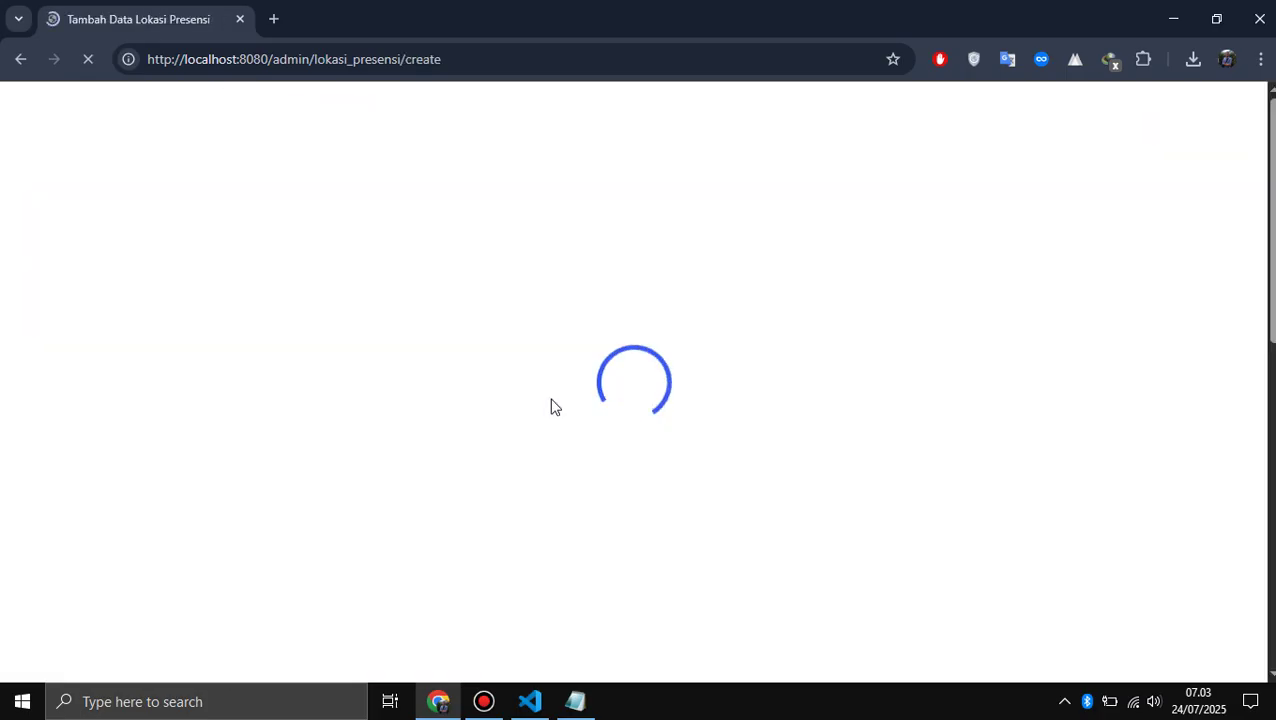
{"action": "scroll", "coordinate": [555, 407], "scroll_direction": "down", "scroll_amount": 2}
{"action": "scroll", "coordinate": [476, 263], "scroll_direction": "up", "scroll_amount": 2}
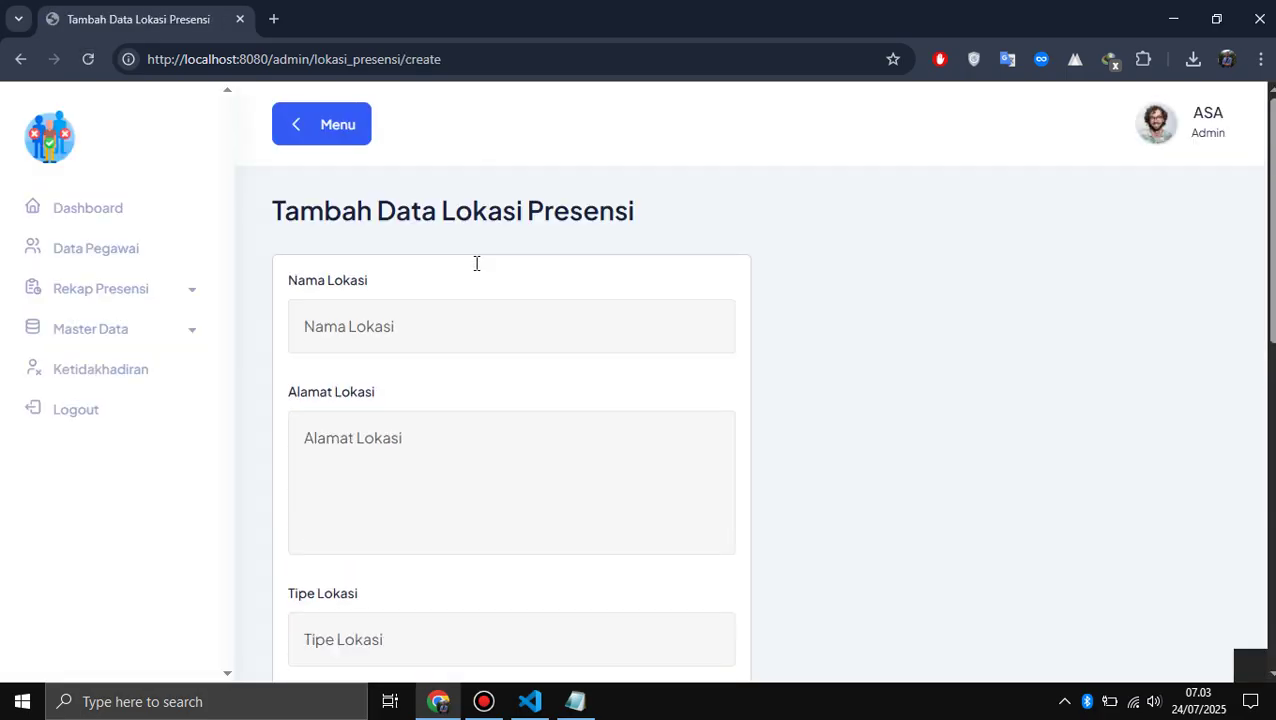
{"action": "left_click", "coordinate": [438, 339]}
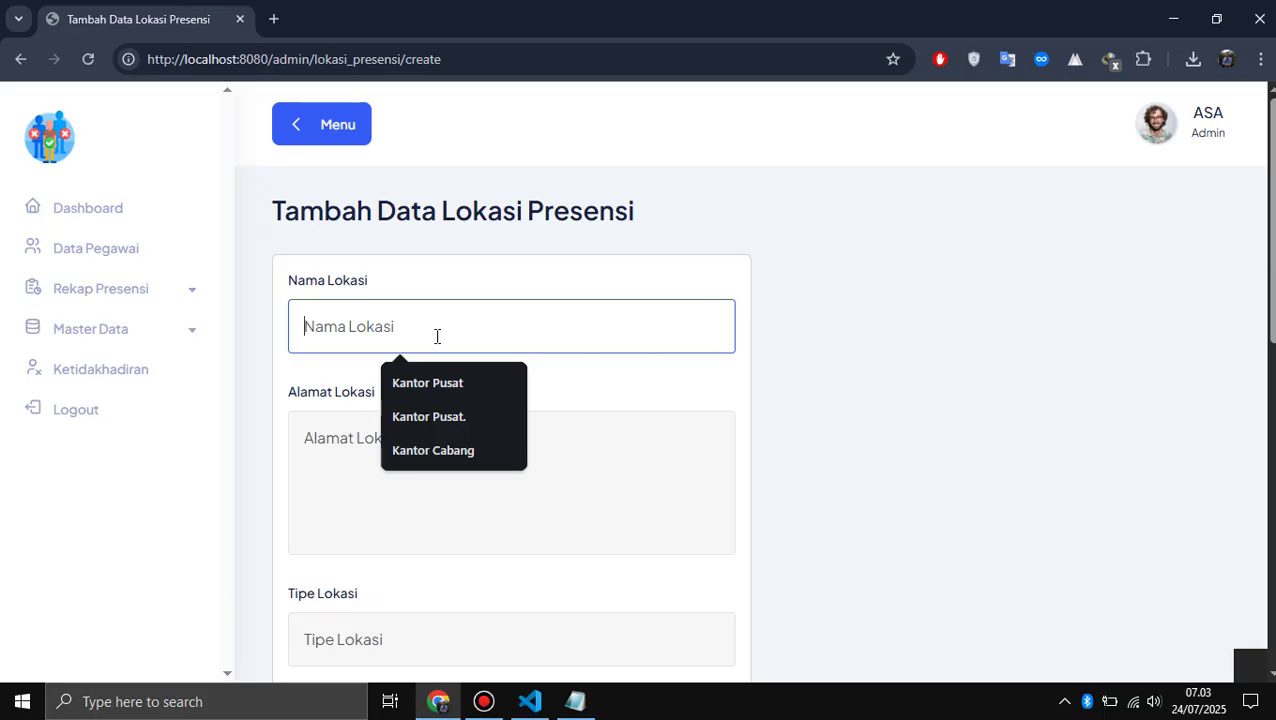
{"action": "type", "text": "Rm"}
{"action": "type", "text": "umah"}
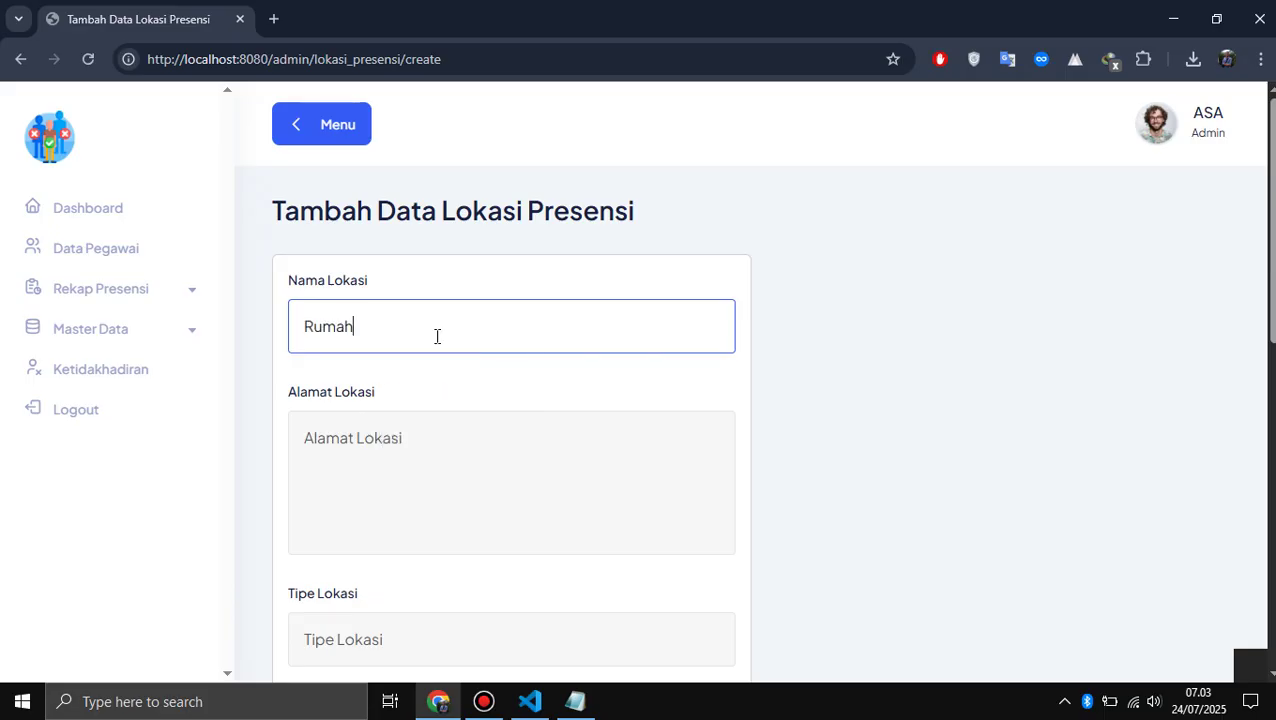
{"action": "type", "text": " Admin"}
{"action": "key", "text": "Tab"}
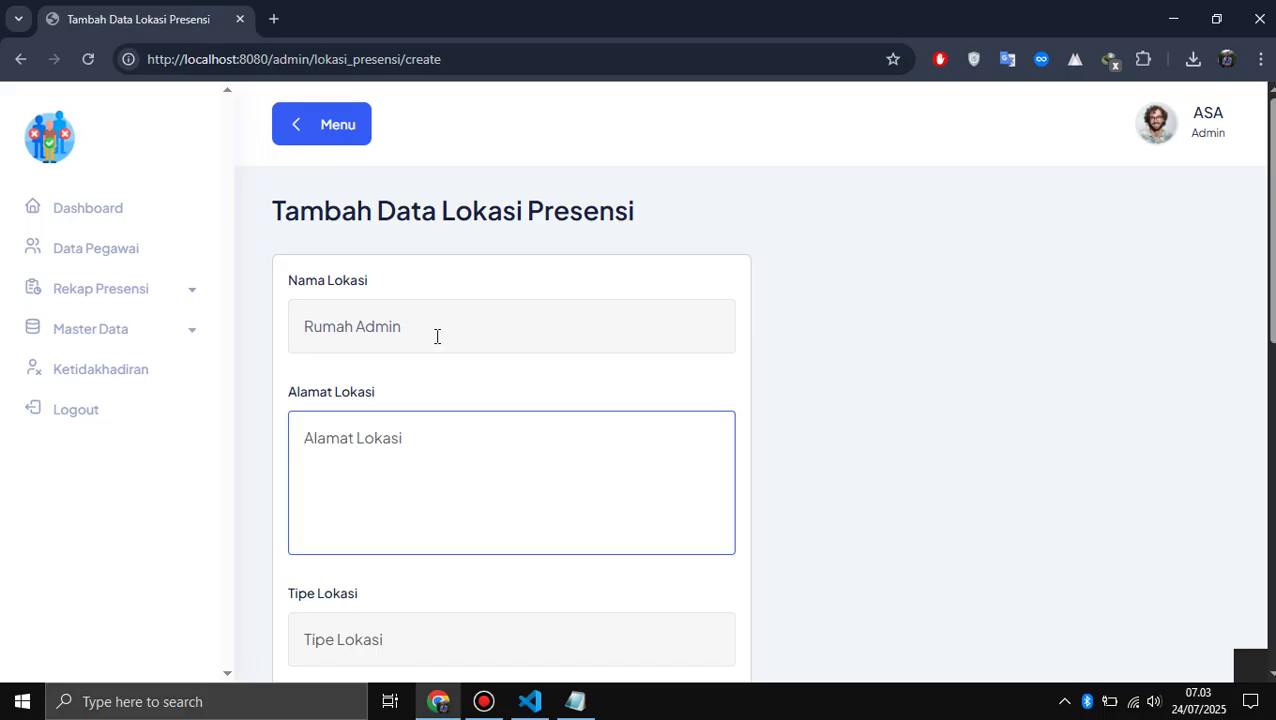
{"action": "type", "text": "Jl Wakanda"}
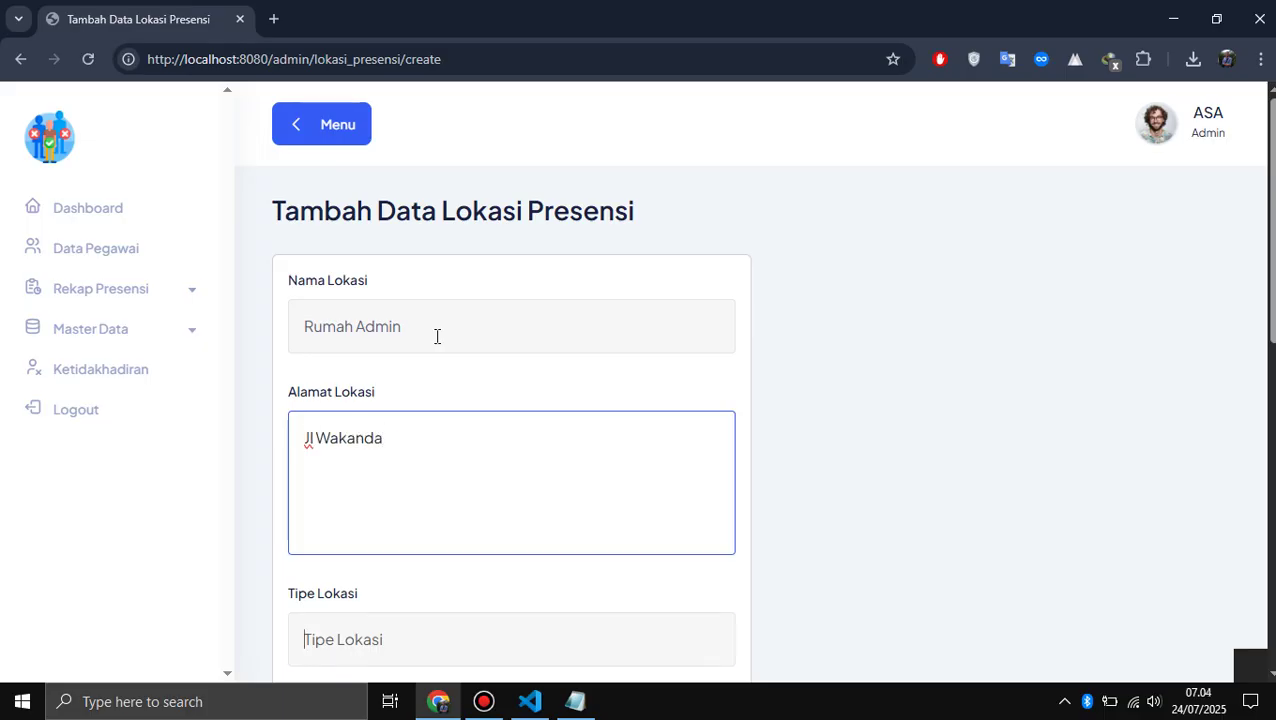
- Enter 'Rumah' as the Tipe Lokasi, fixing the 'Rumag' typo
{"action": "key", "text": "Tab"}
{"action": "scroll", "coordinate": [437, 336], "scroll_direction": "down", "scroll_amount": 4}
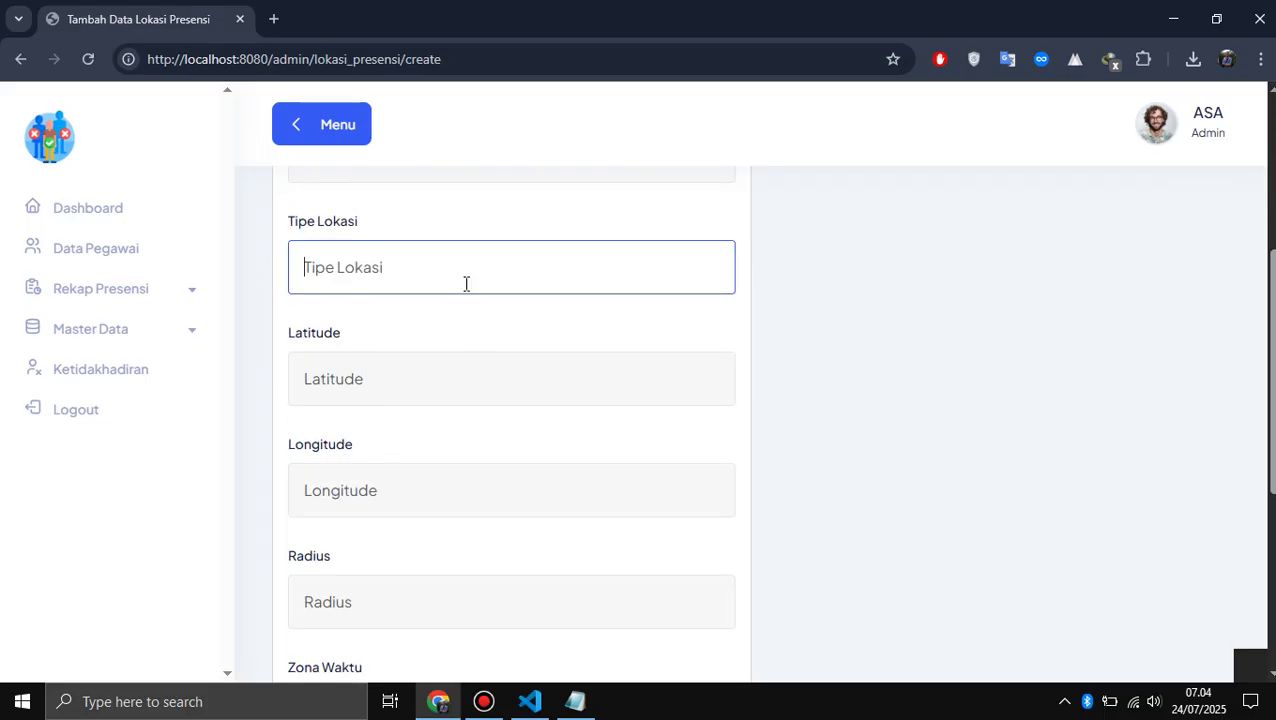
{"action": "type", "text": "Rumag"}
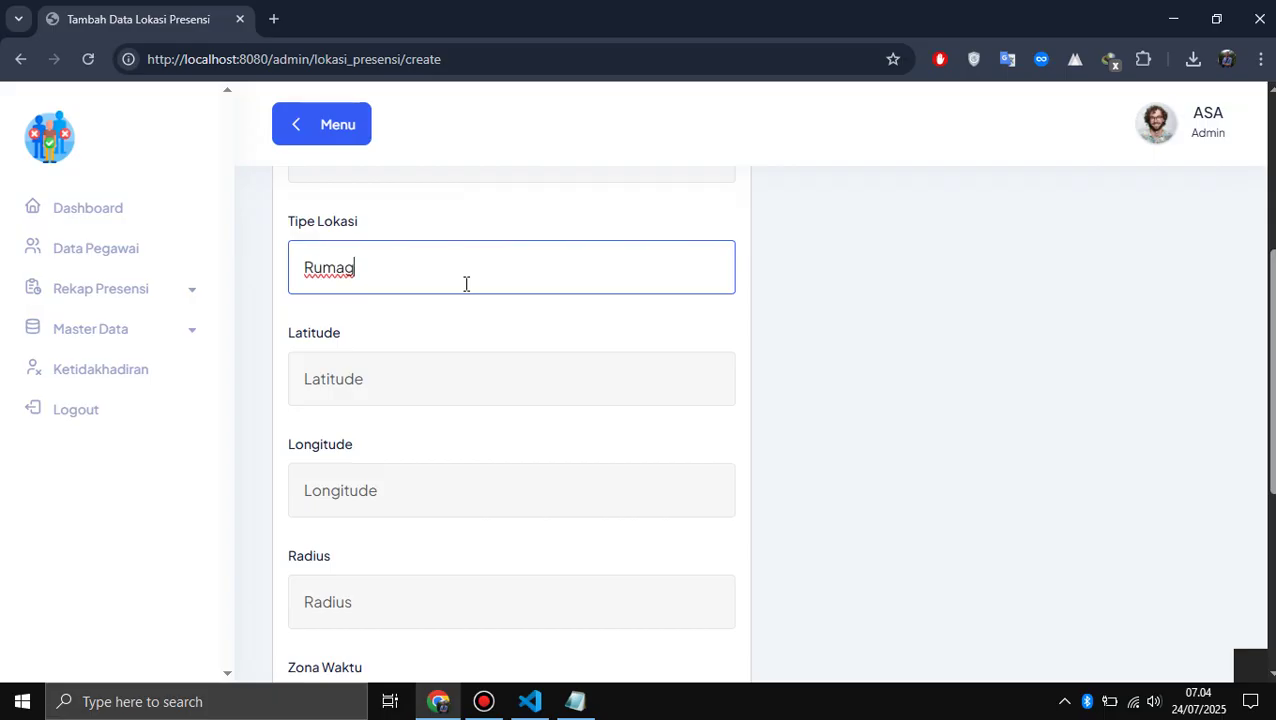
{"action": "key", "text": "BackSpace"}
{"action": "type", "text": "h"}
{"action": "scroll", "coordinate": [355, 485], "scroll_direction": "down", "scroll_amount": 1}
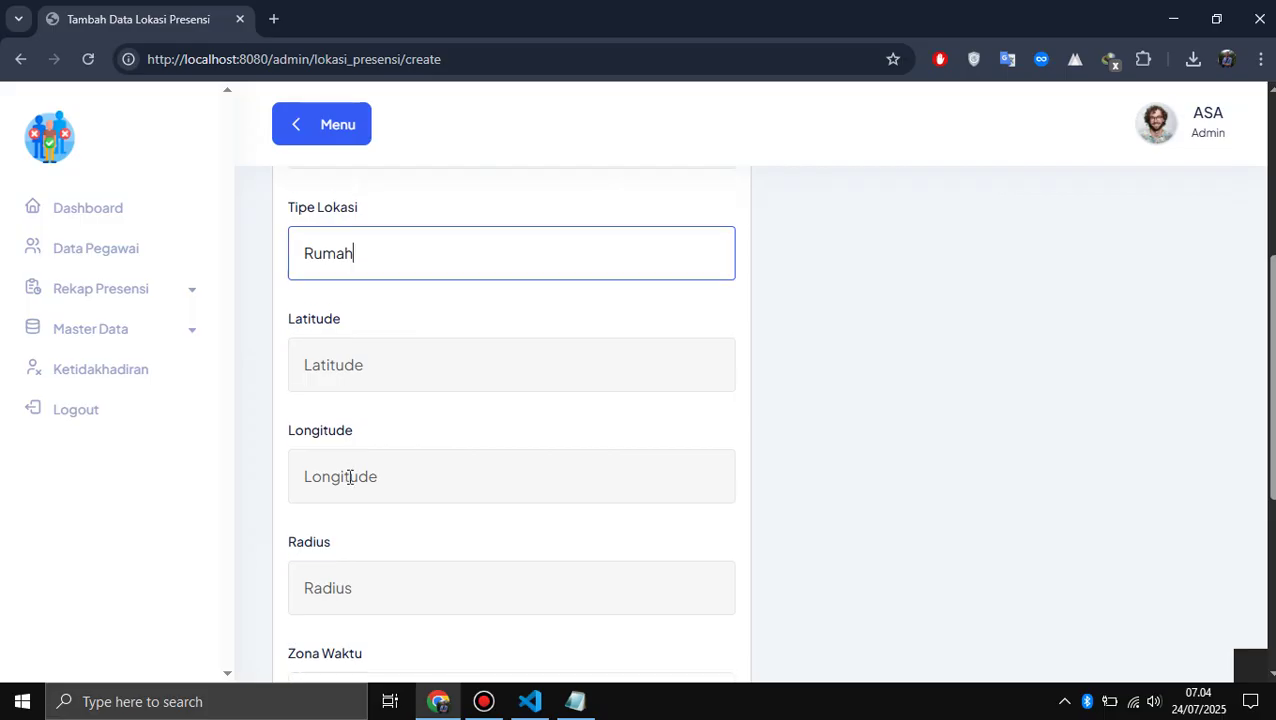
- Open Google Maps in a new tab and allow it to use your location
{"action": "left_click", "coordinate": [281, 12]}
{"action": "type", "text": "maps"}
{"action": "key", "text": "Return"}
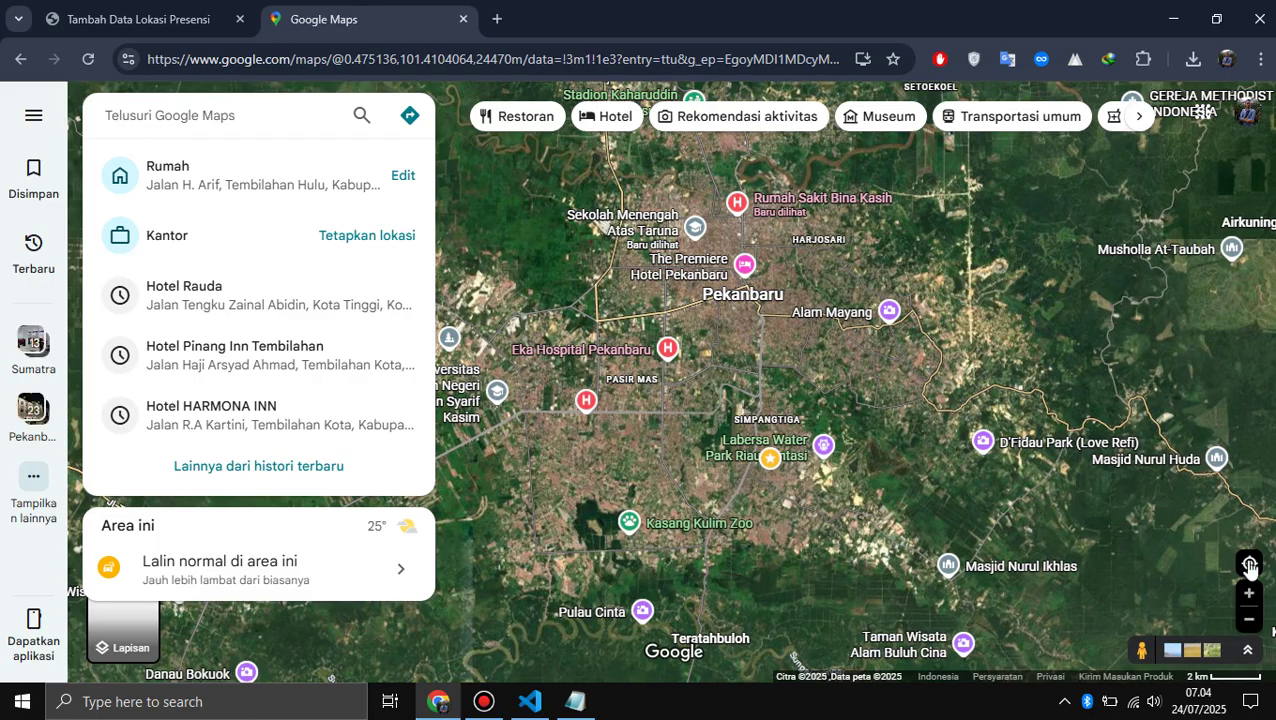
{"action": "left_click", "coordinate": [1249, 564]}
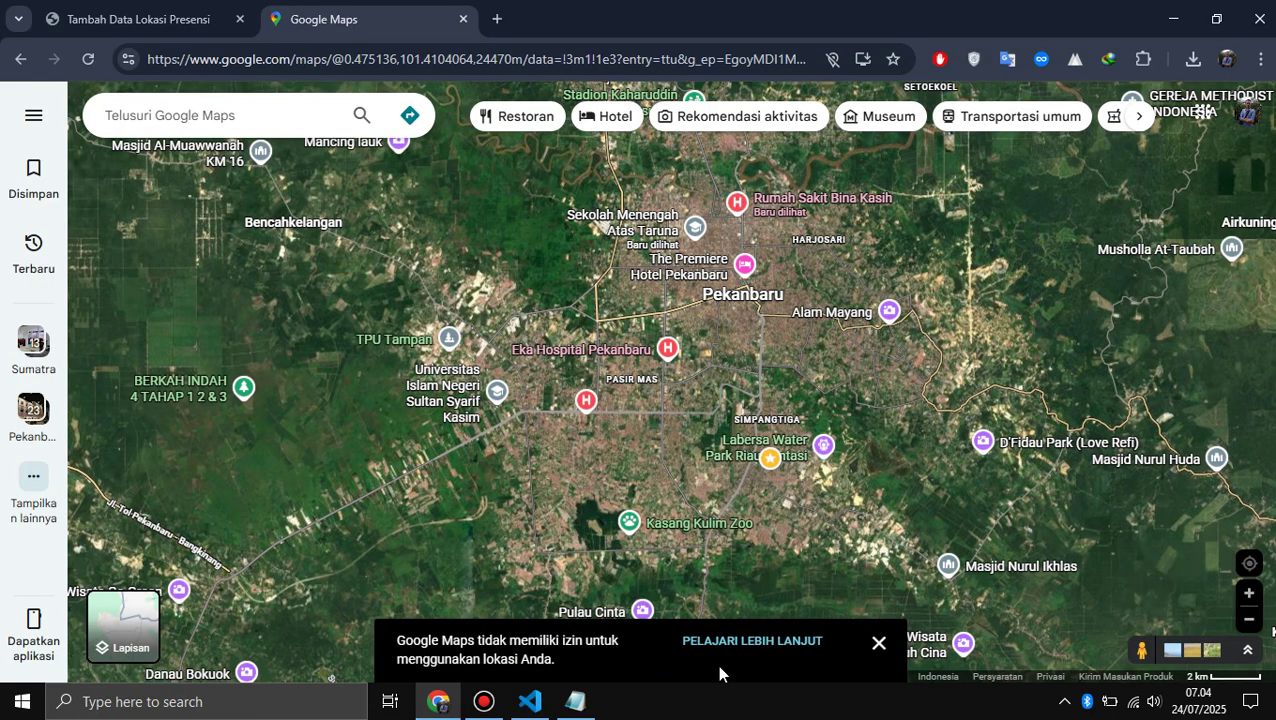
{"action": "left_click", "coordinate": [130, 61]}
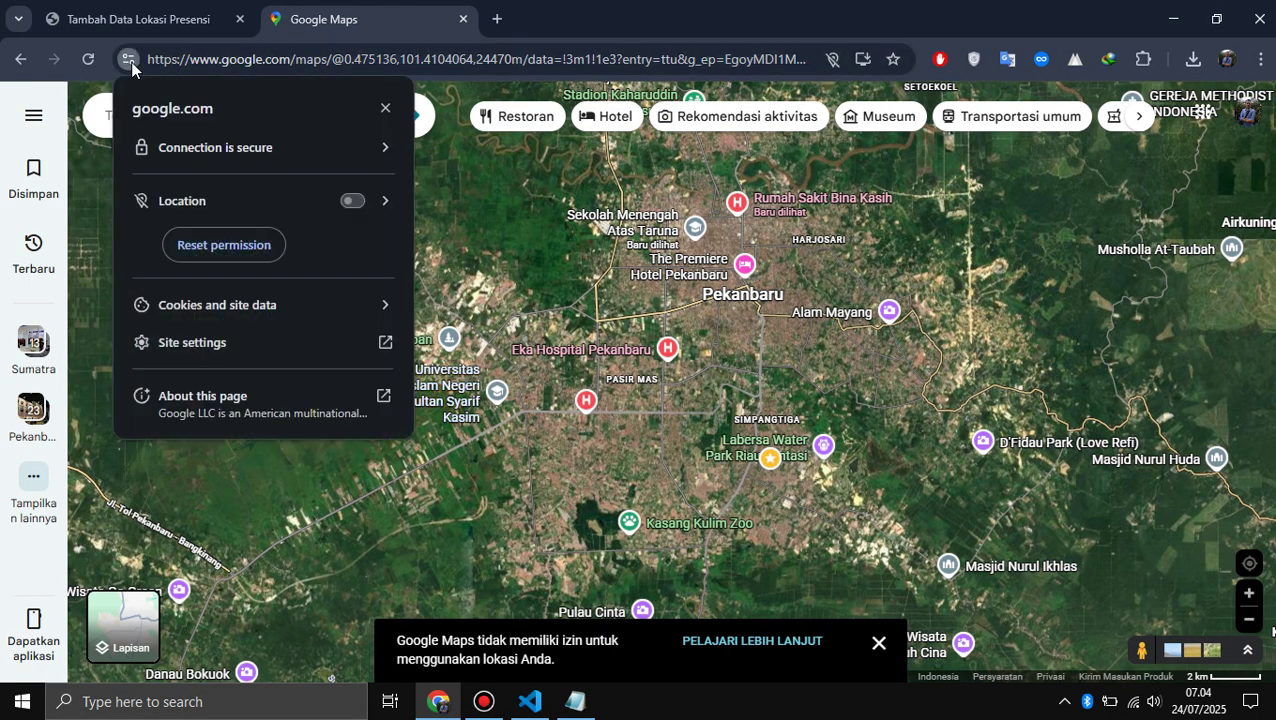
{"action": "left_click", "coordinate": [353, 200]}
{"action": "left_click", "coordinate": [1247, 570]}
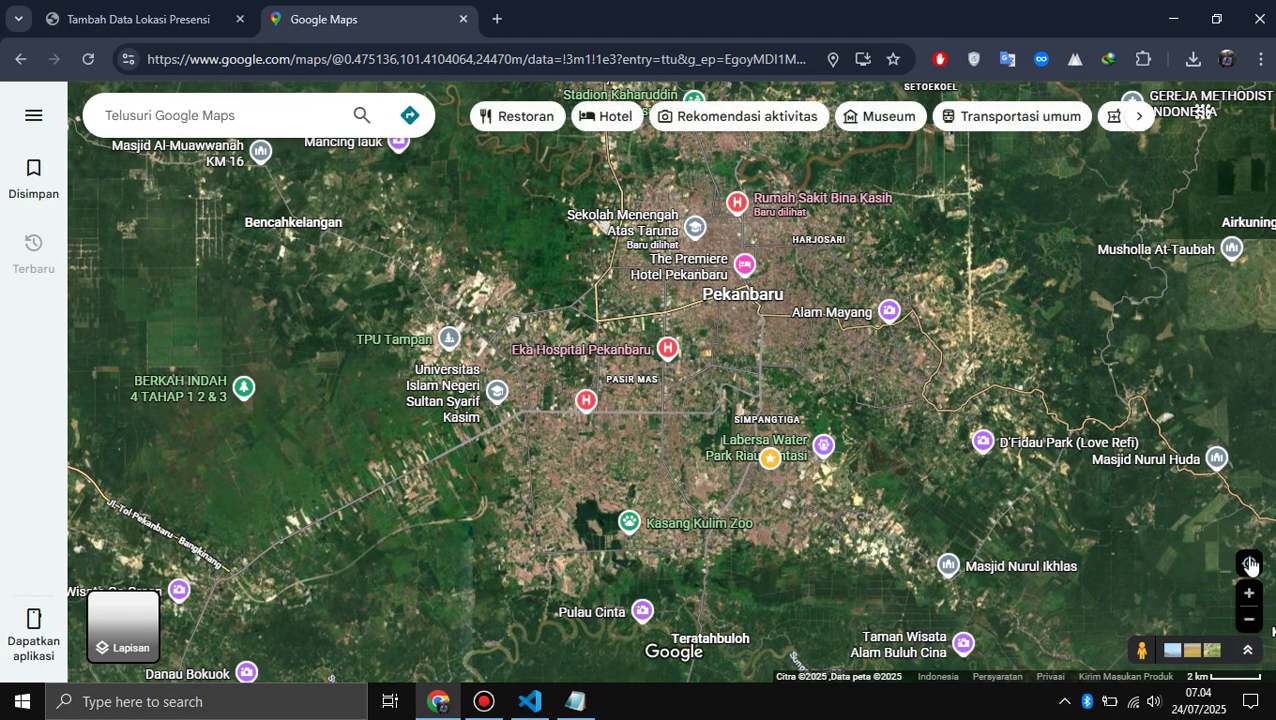
- Centre and zoom the map on the house near Rumah Bang Sadli
{"action": "left_click", "coordinate": [1249, 565]}
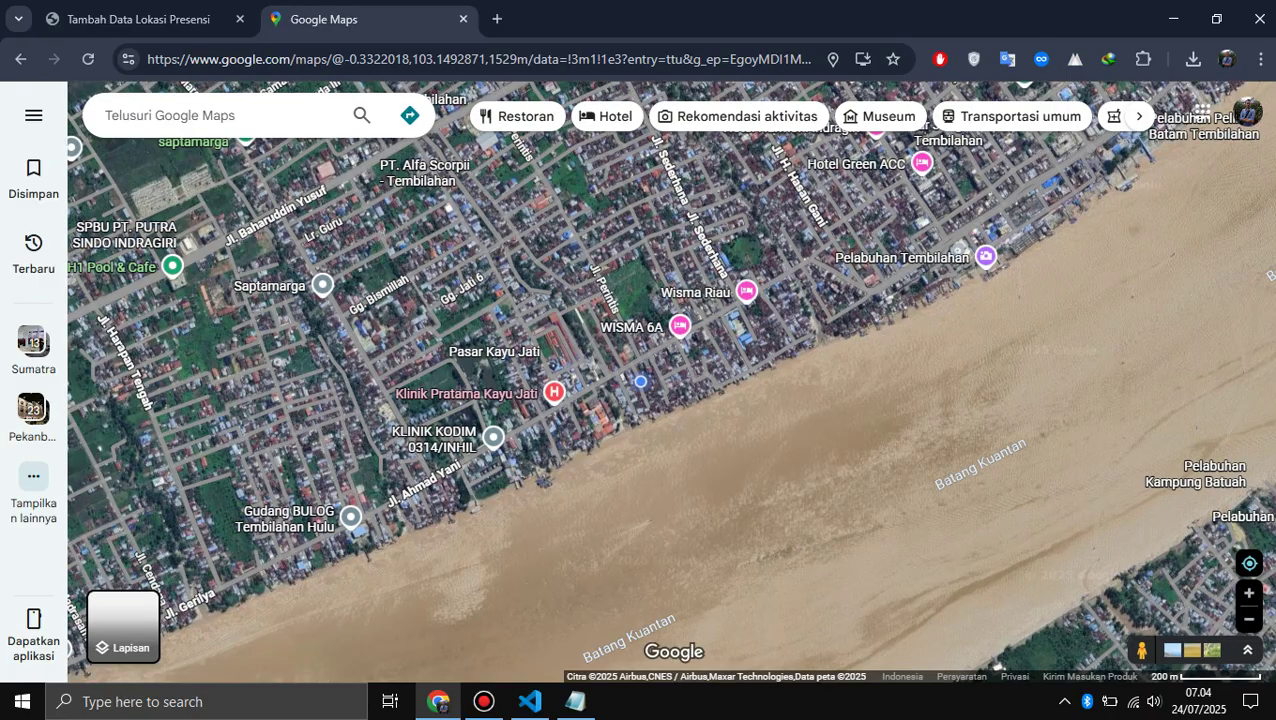
{"action": "scroll", "coordinate": [1249, 610], "scroll_direction": "up", "scroll_amount": 5}
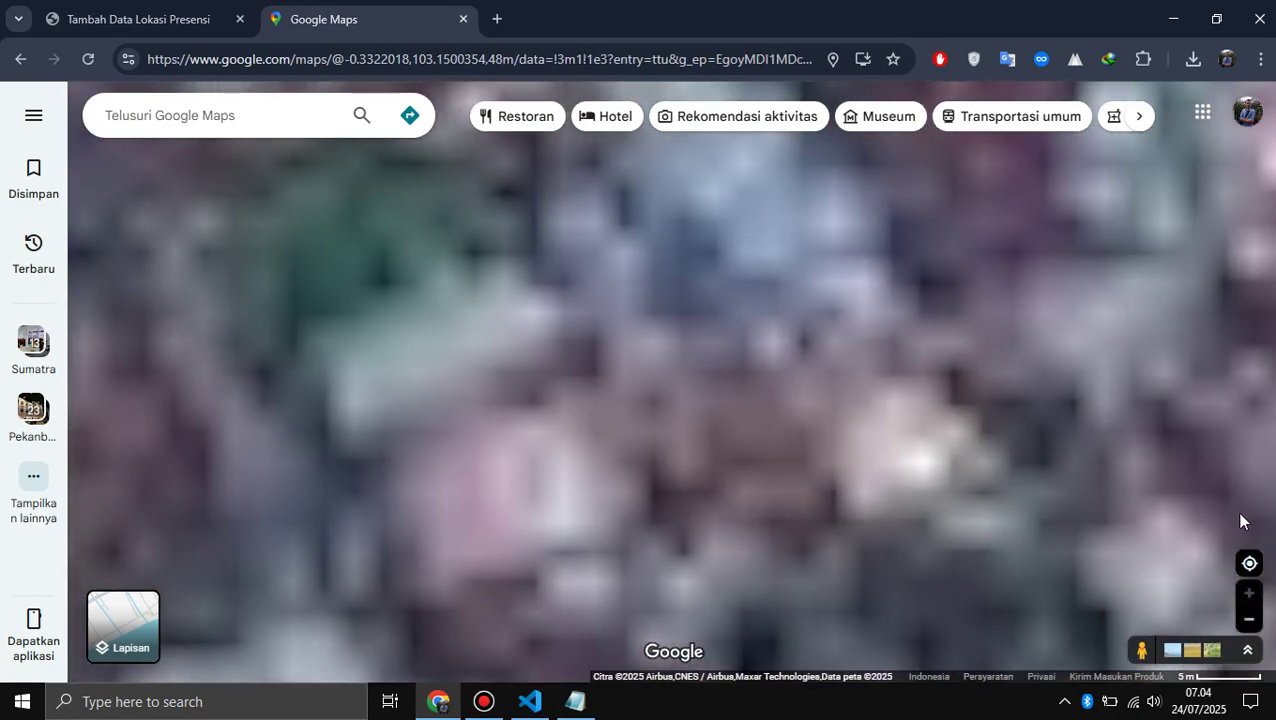
{"action": "left_click", "coordinate": [1249, 565]}
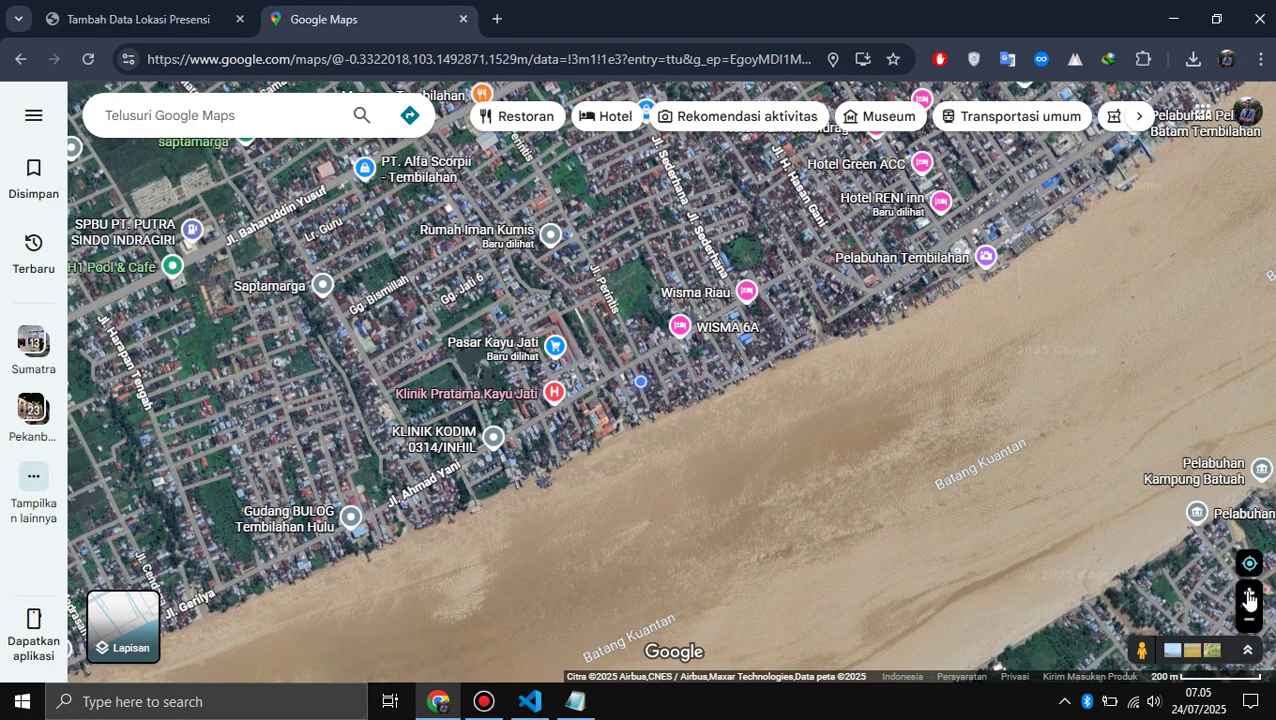
{"action": "left_click", "coordinate": [1249, 594]}
{"action": "left_click", "coordinate": [1249, 594]}
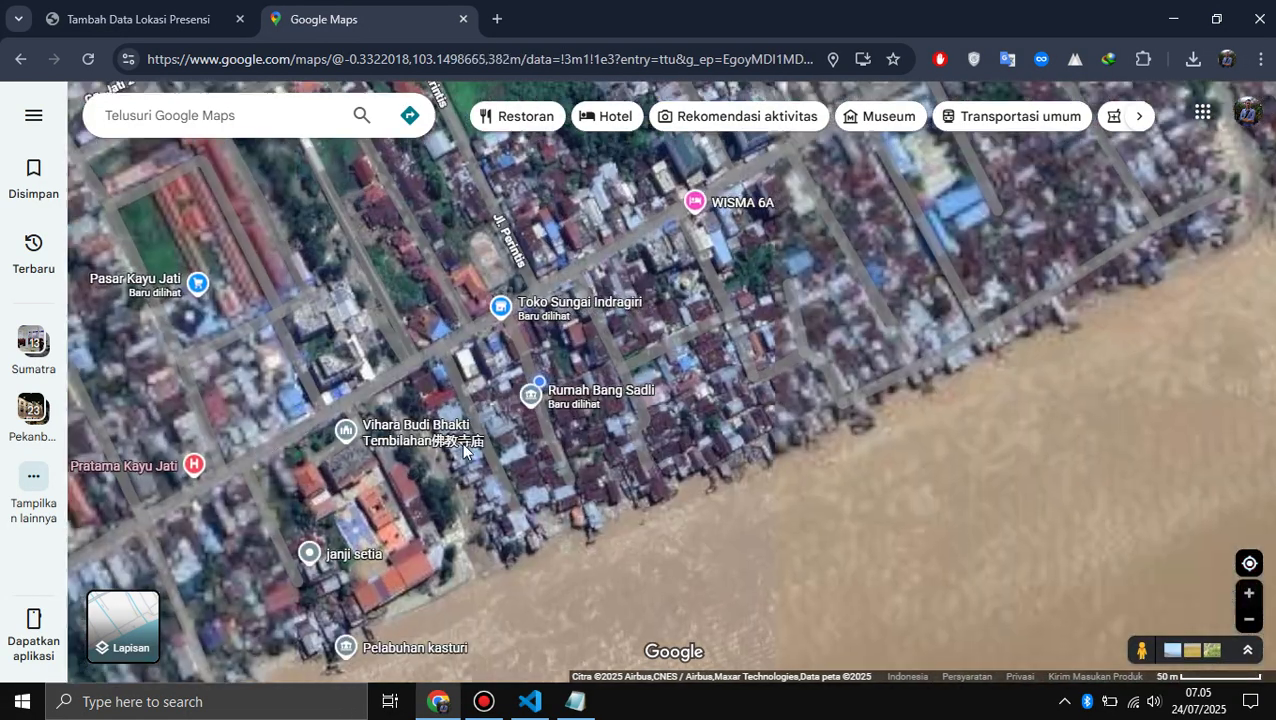
{"action": "left_click_drag", "start_coordinate": [506, 448], "coordinate": [544, 452]}
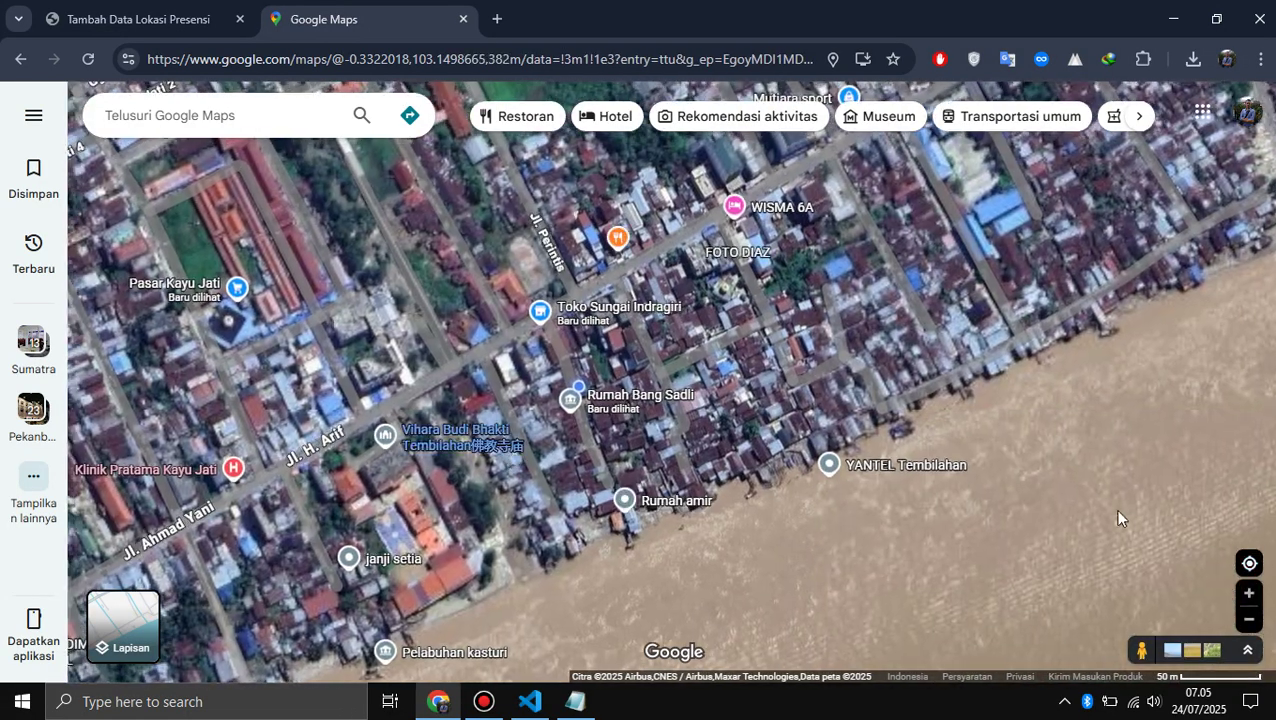
{"action": "left_click", "coordinate": [1249, 594]}
{"action": "left_click", "coordinate": [1249, 594]}
{"action": "left_click", "coordinate": [1249, 594]}
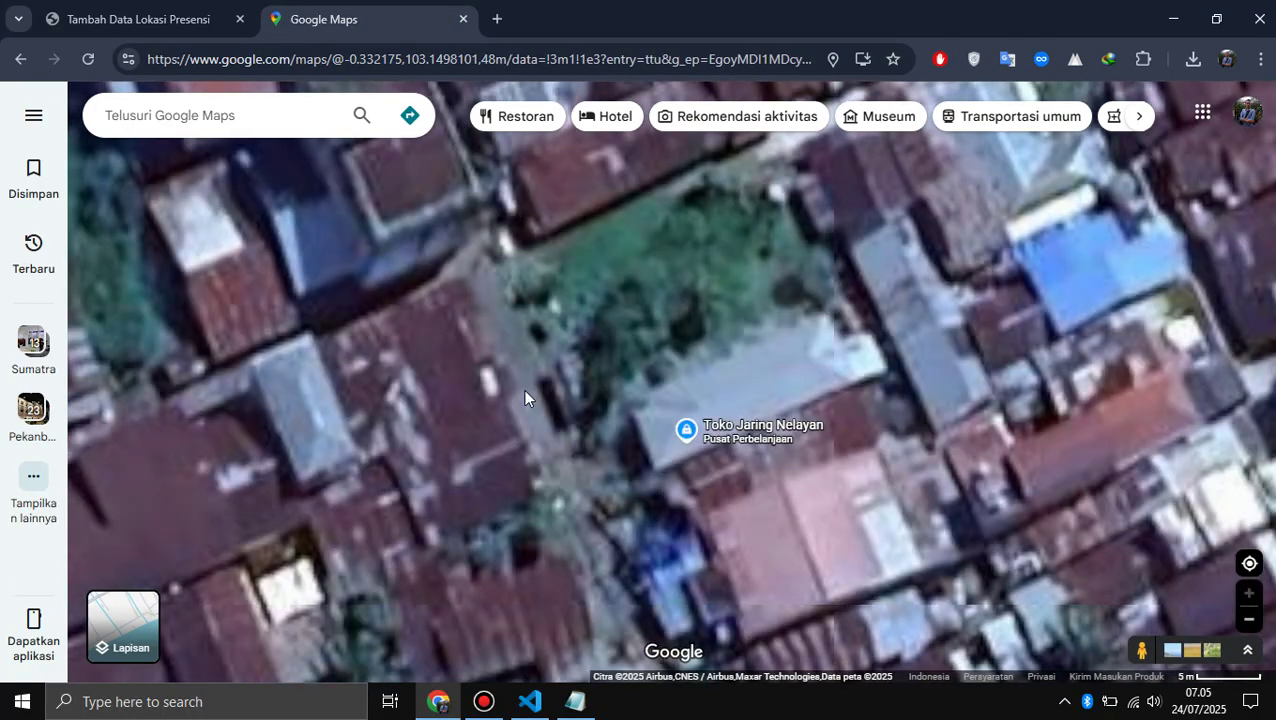
{"action": "left_click_drag", "start_coordinate": [676, 352], "coordinate": [1036, 306]}
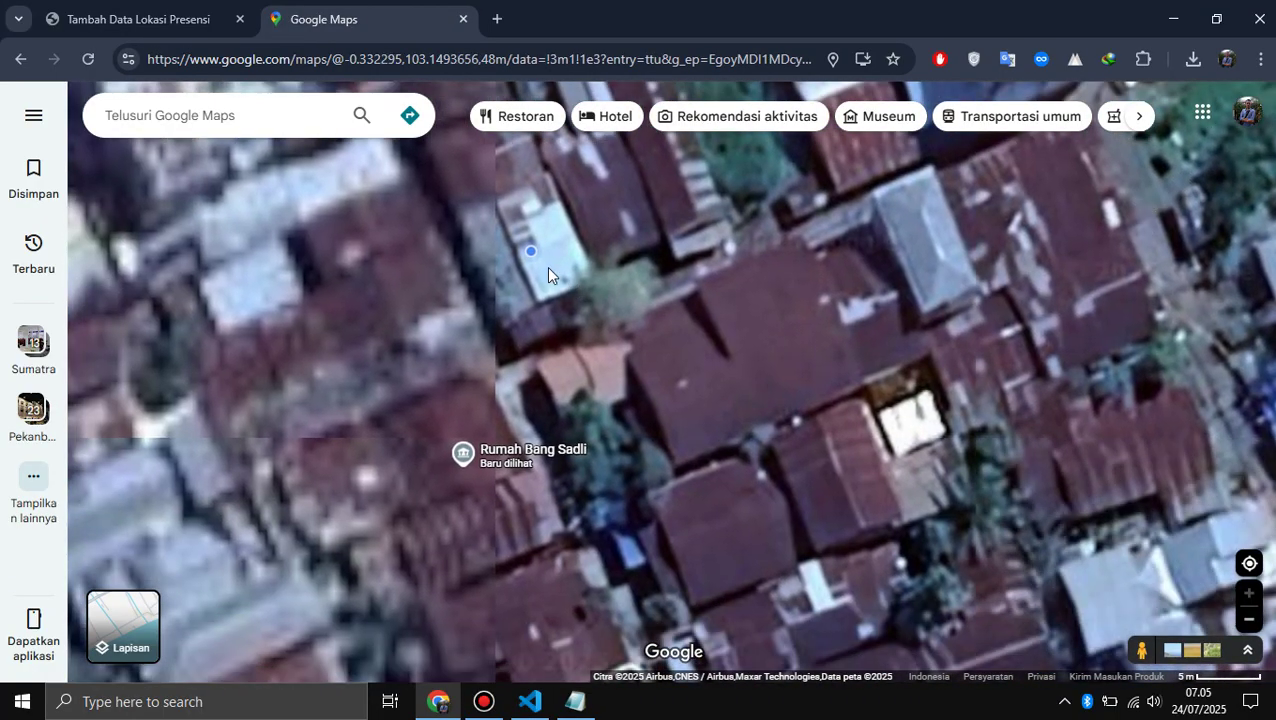
{"action": "left_click_drag", "start_coordinate": [546, 266], "coordinate": [855, 300]}
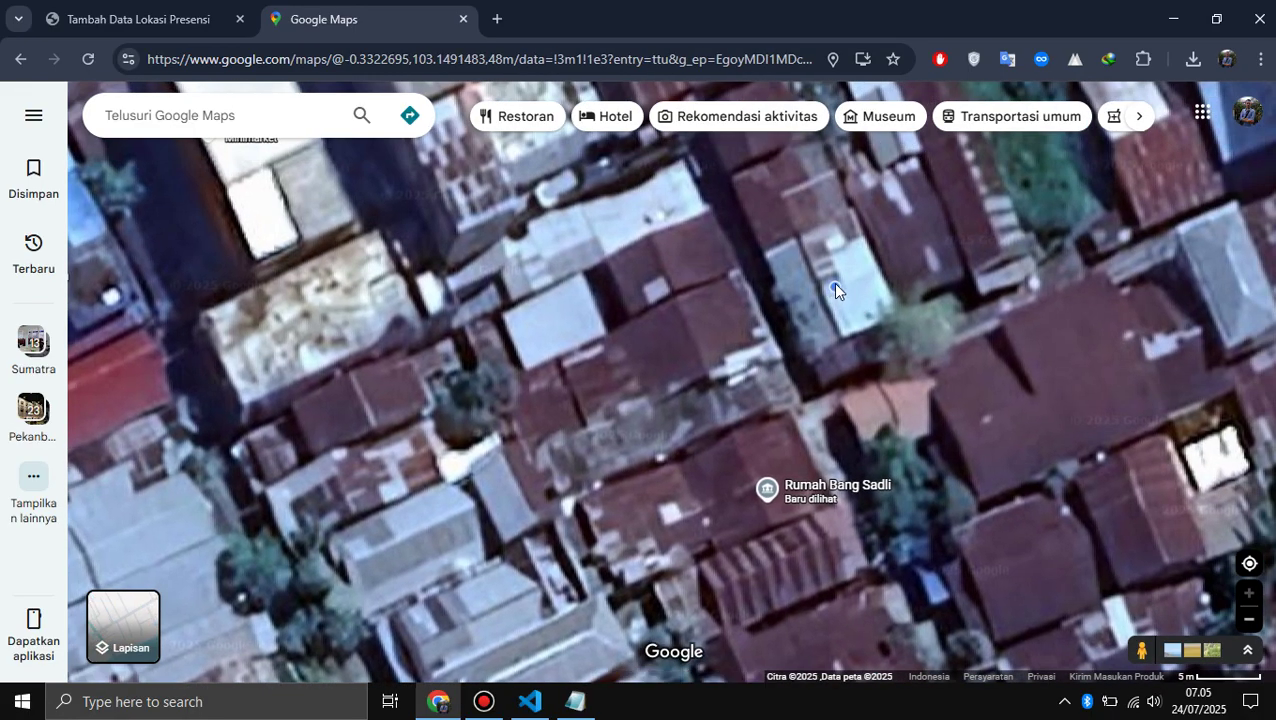
- Copy the house spot's coordinates and return to the attendance form tab
{"action": "right_click", "coordinate": [836, 290]}
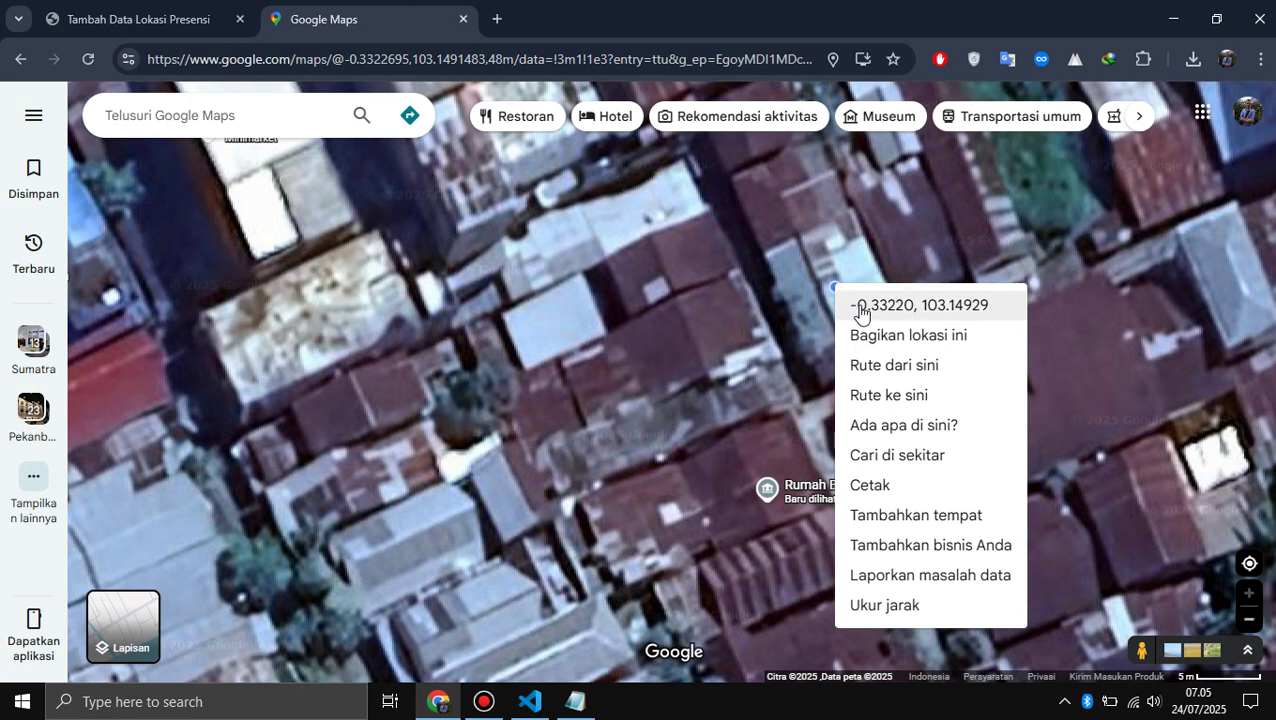
{"action": "left_click", "coordinate": [860, 313]}
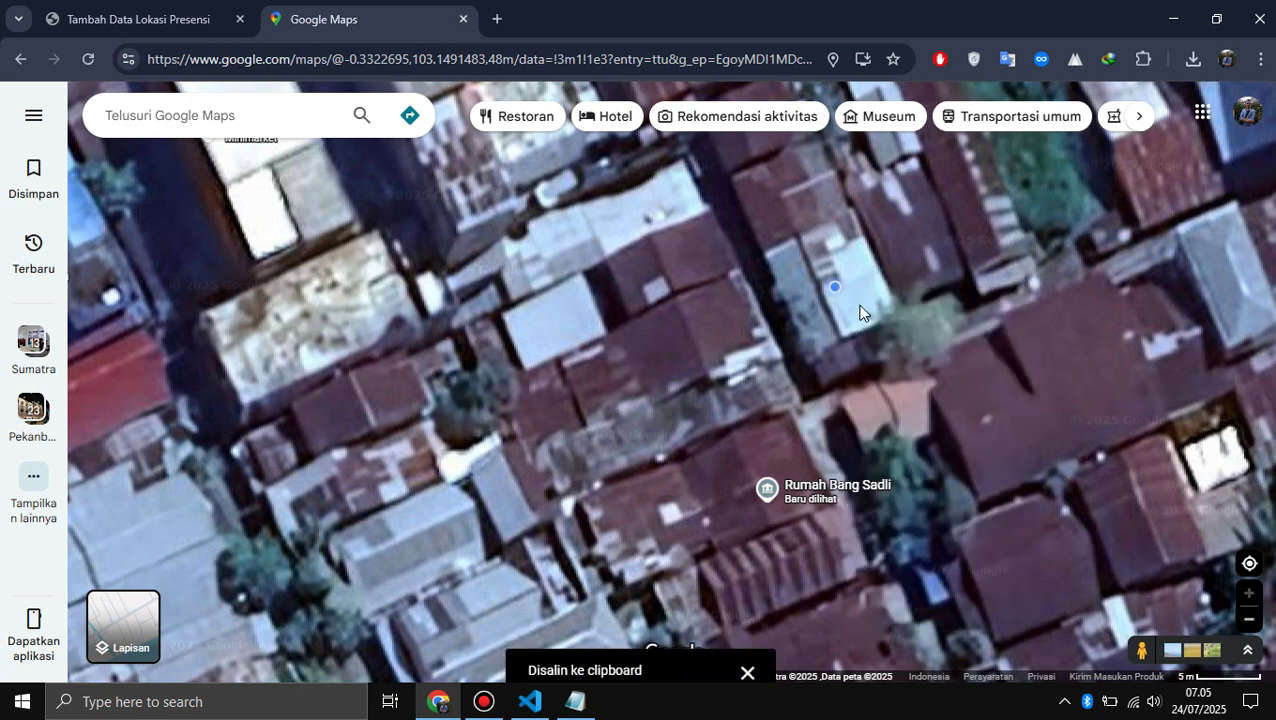
{"action": "left_click", "coordinate": [140, 18]}
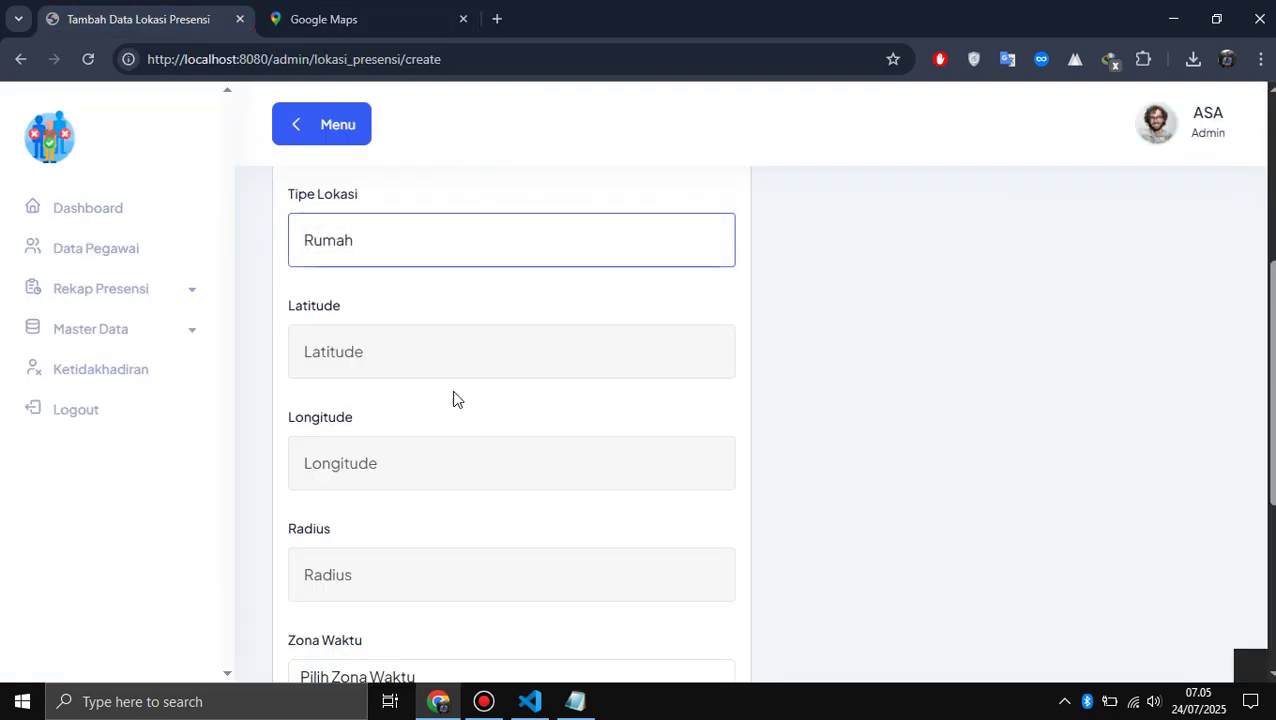
{"action": "left_click", "coordinate": [407, 365]}
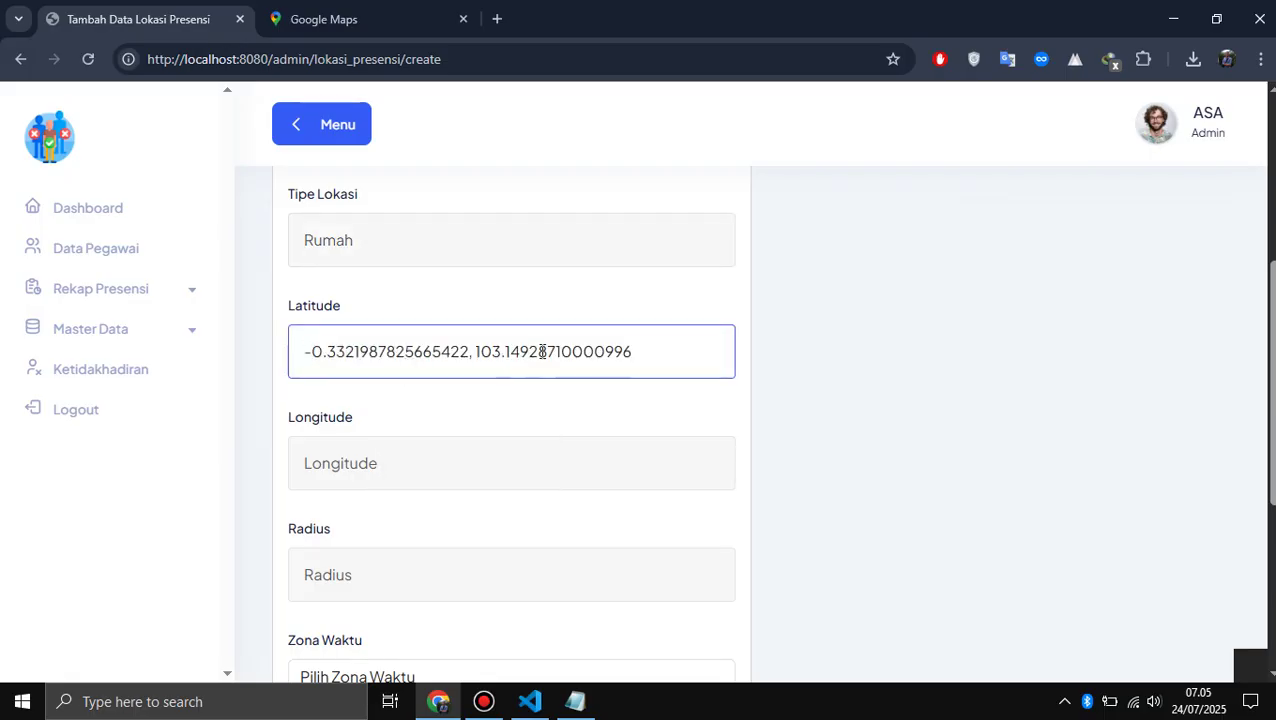
{"action": "key", "text": "shift+Left"}
{"action": "key", "text": "shift+Left"}
{"action": "key", "text": "shift+Left"}
{"action": "key", "text": "shift+Left"}
{"action": "key", "text": "shift+Left"}
{"action": "key", "text": "shift+Left"}
{"action": "key", "text": "shift+Left"}
{"action": "key", "text": "shift+Left"}
{"action": "key", "text": "shift+Left"}
{"action": "key", "text": "shift+Left"}
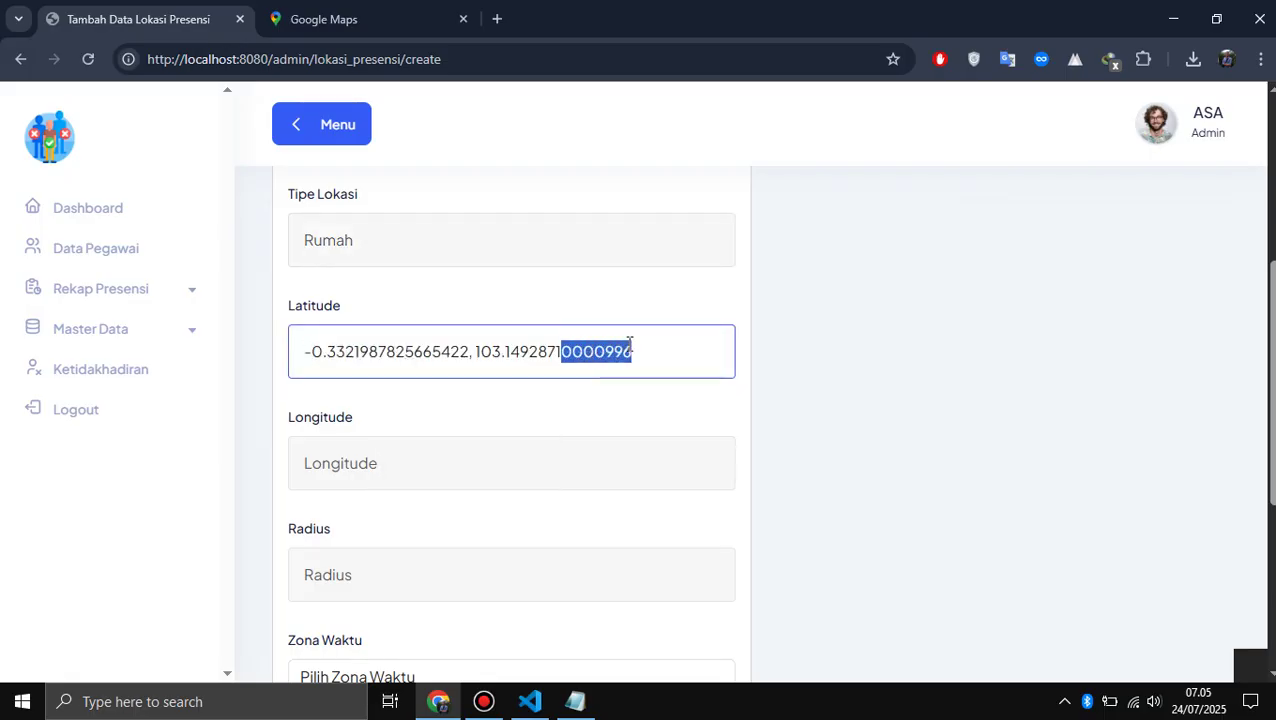
{"action": "key", "text": "shift+Left"}
{"action": "key", "text": "shift+Left"}
{"action": "key", "text": "shift+Left"}
{"action": "key", "text": "shift+Left"}
{"action": "key", "text": "shift+Left"}
{"action": "key", "text": "shift+Left"}
{"action": "key", "text": "shift+Left"}
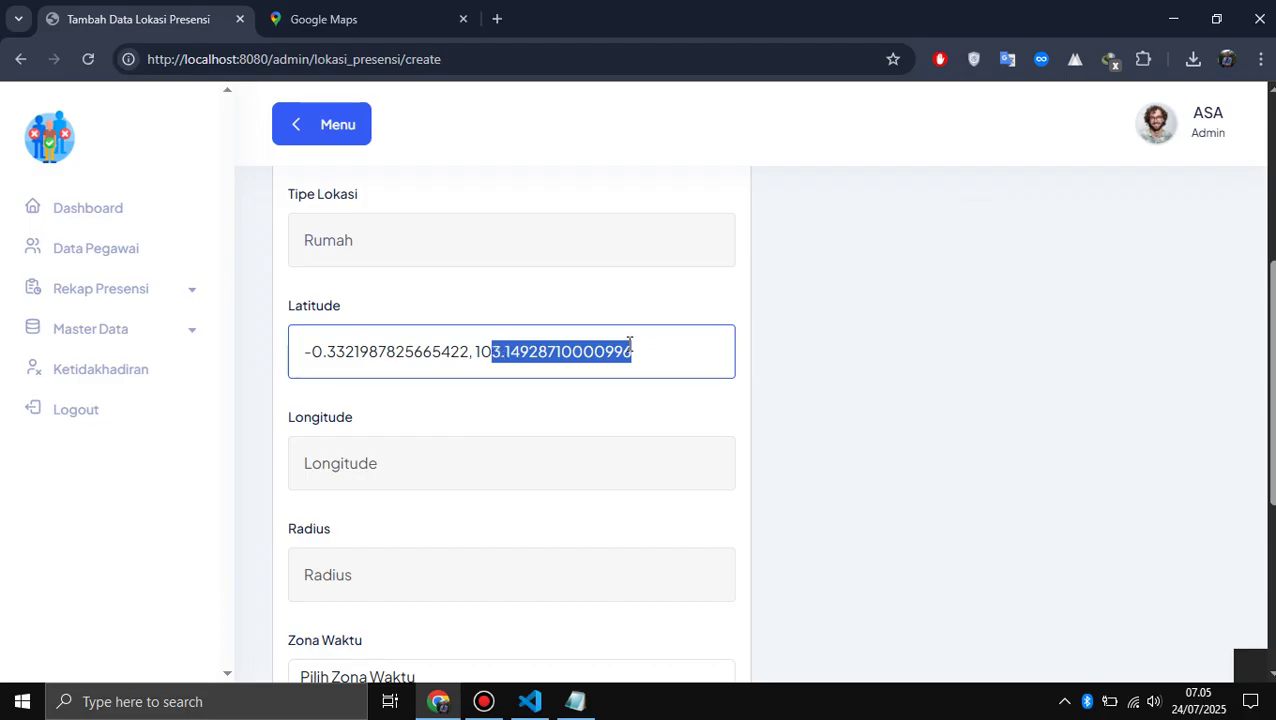
{"action": "key", "text": "shift+Left"}
{"action": "key", "text": "ctrl+x"}
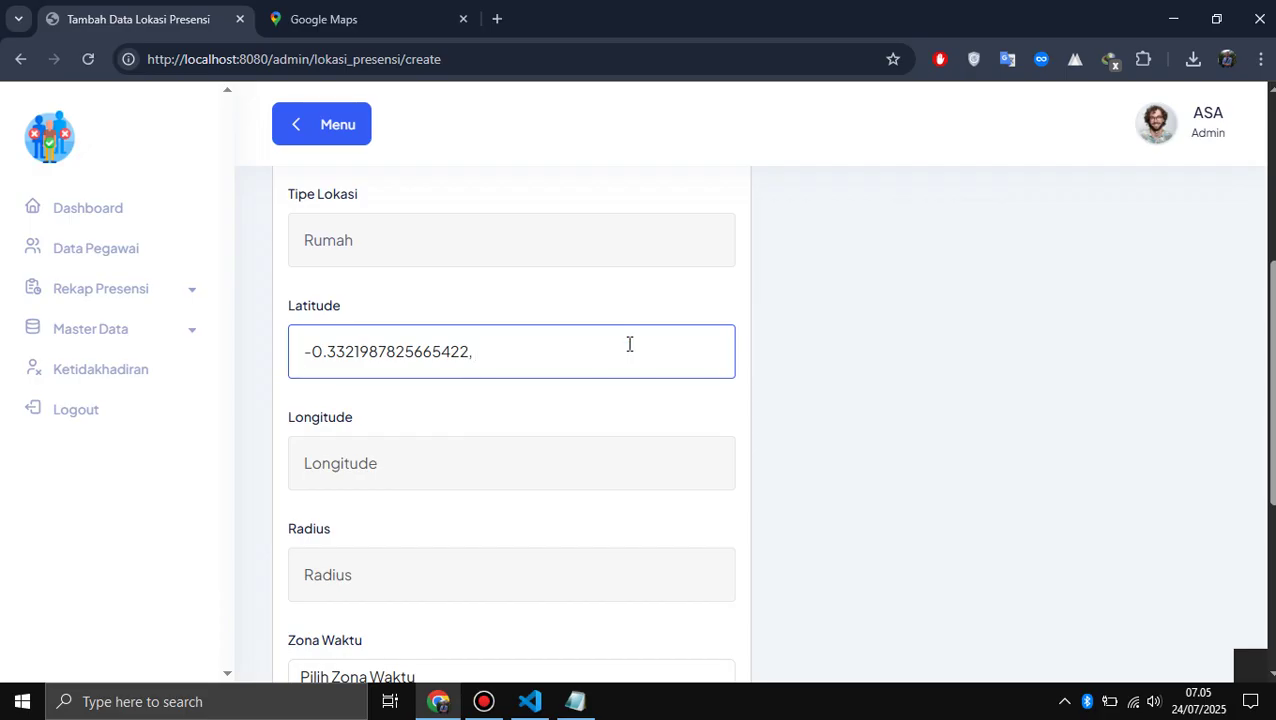
{"action": "key", "text": "Tab"}
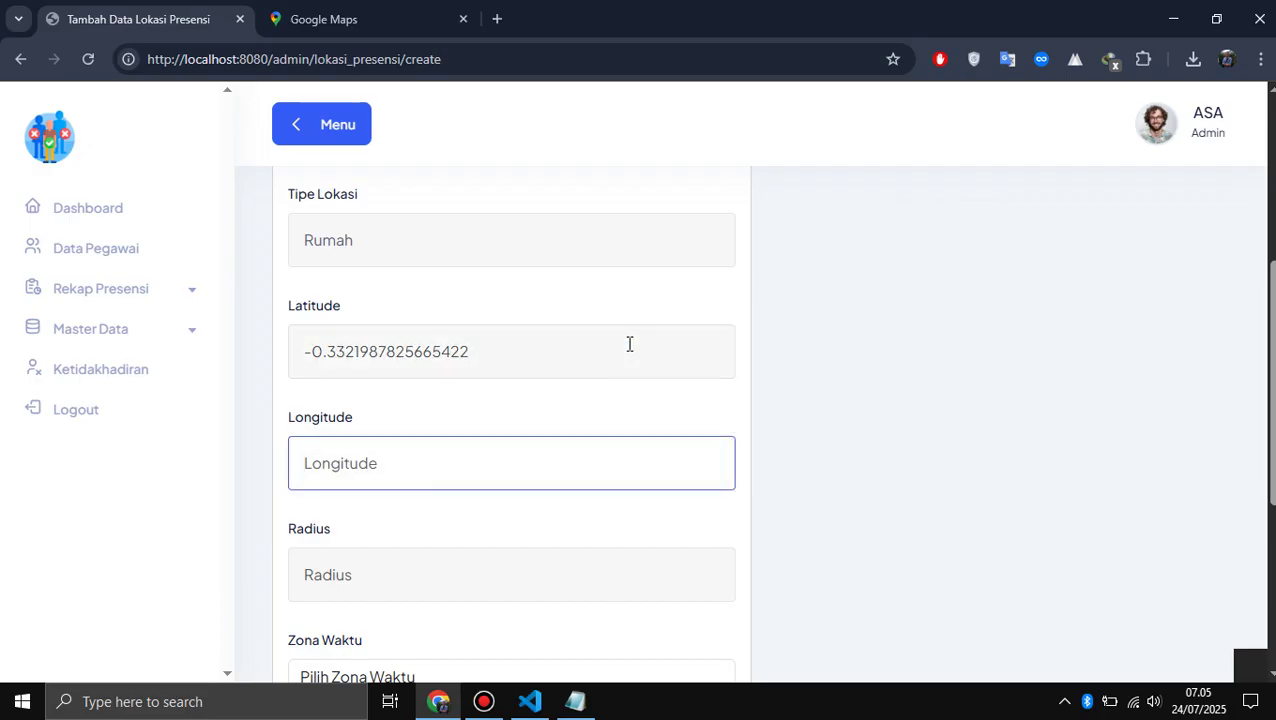
{"action": "key", "text": "ctrl+v"}
{"action": "scroll", "coordinate": [629, 344], "scroll_direction": "down", "scroll_amount": 1}
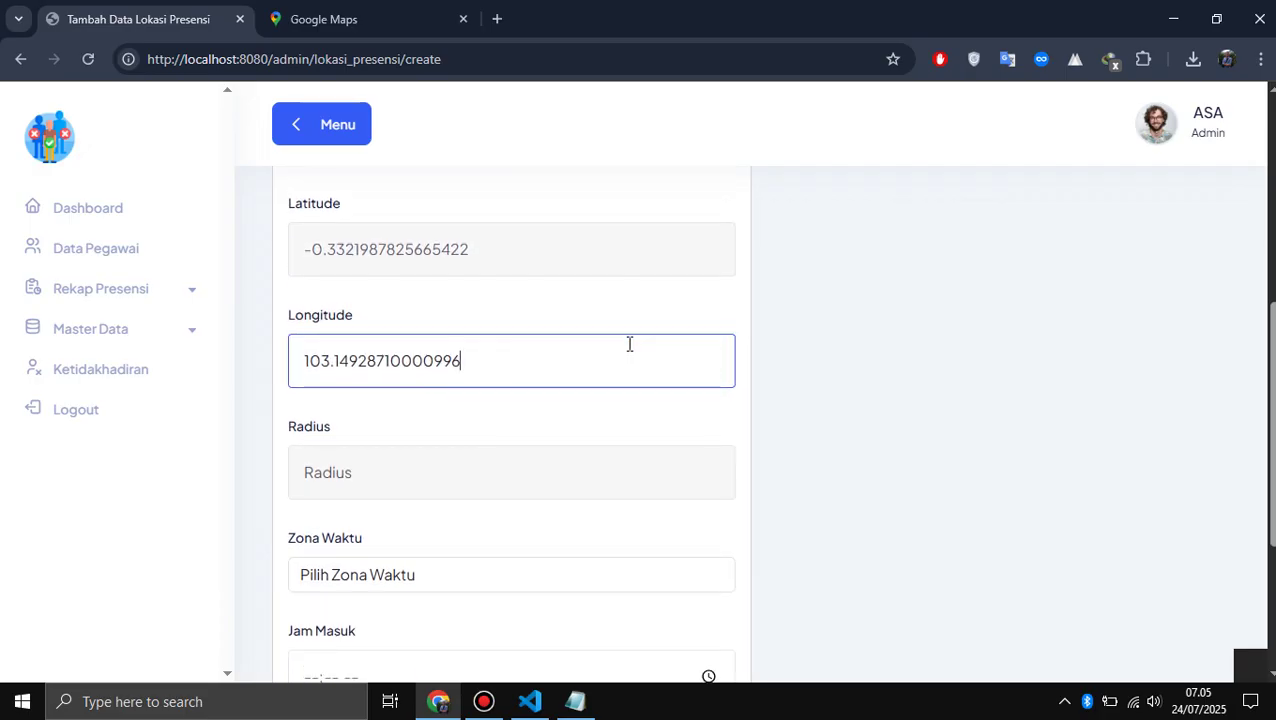
{"action": "scroll", "coordinate": [629, 344], "scroll_direction": "up", "scroll_amount": 1}
{"action": "scroll", "coordinate": [629, 344], "scroll_direction": "up", "scroll_amount": 2}
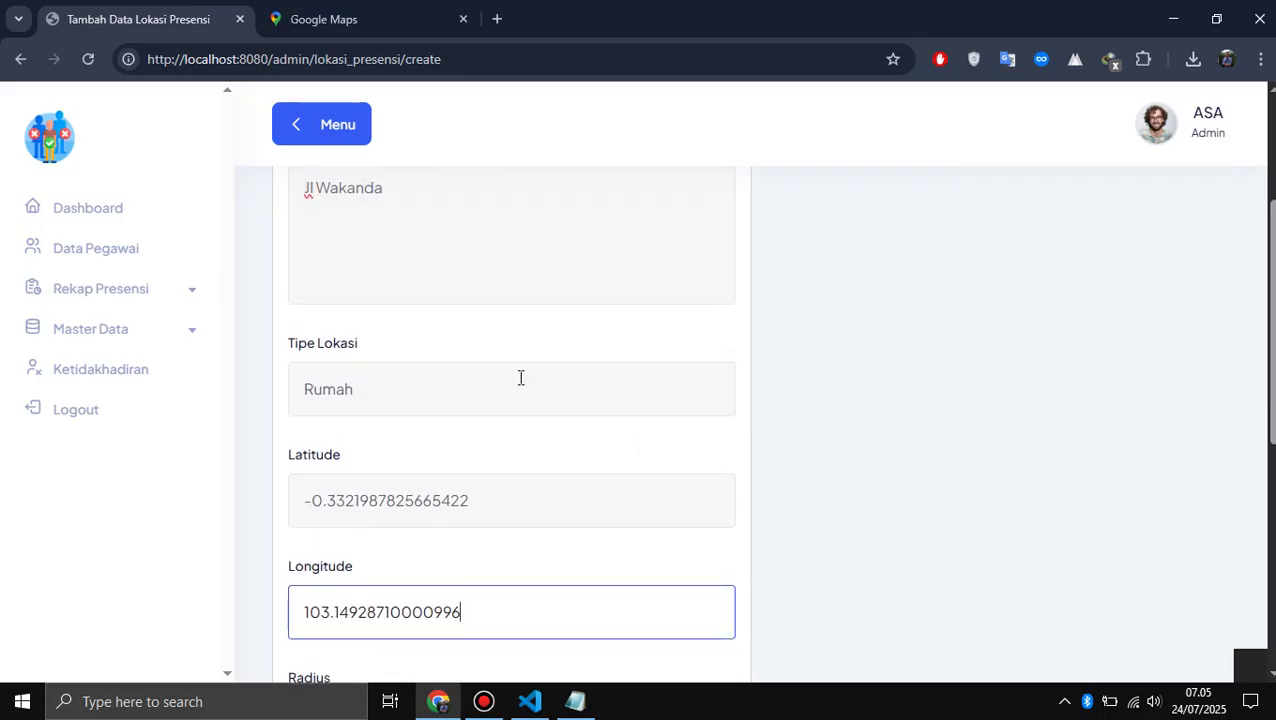
{"action": "scroll", "coordinate": [520, 377], "scroll_direction": "down", "scroll_amount": 2}
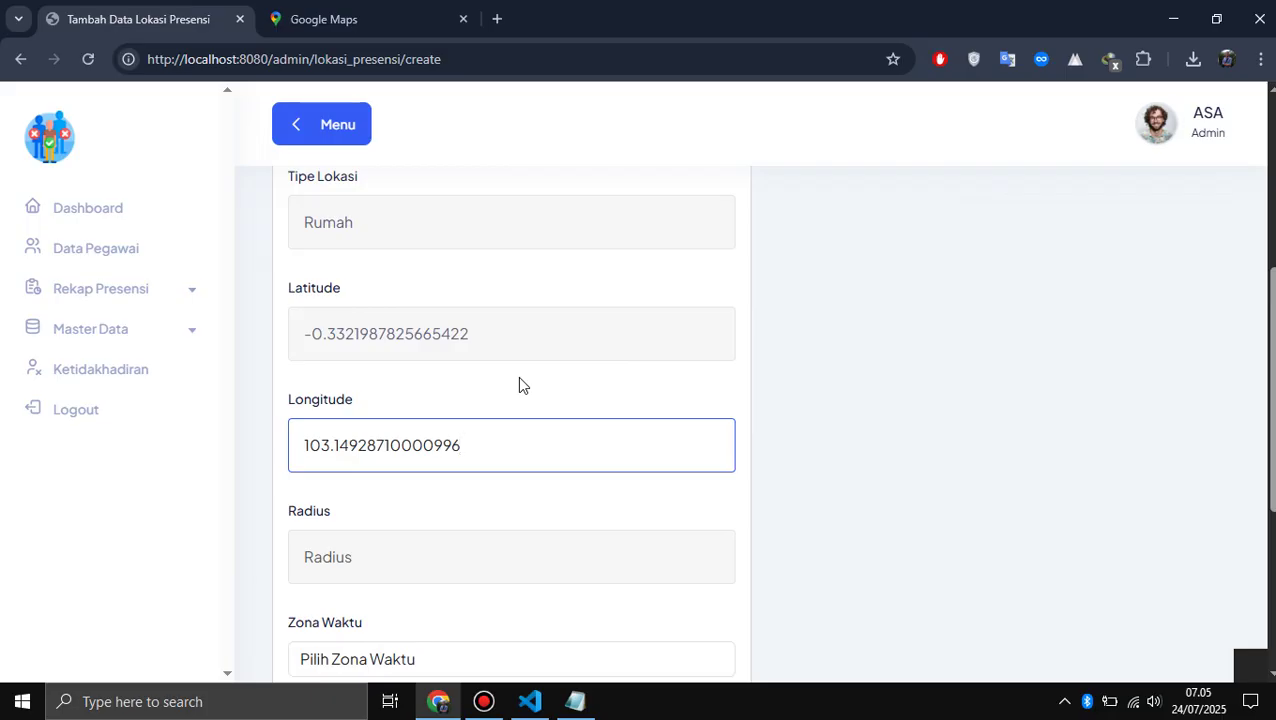
{"action": "scroll", "coordinate": [517, 376], "scroll_direction": "down", "scroll_amount": 1}
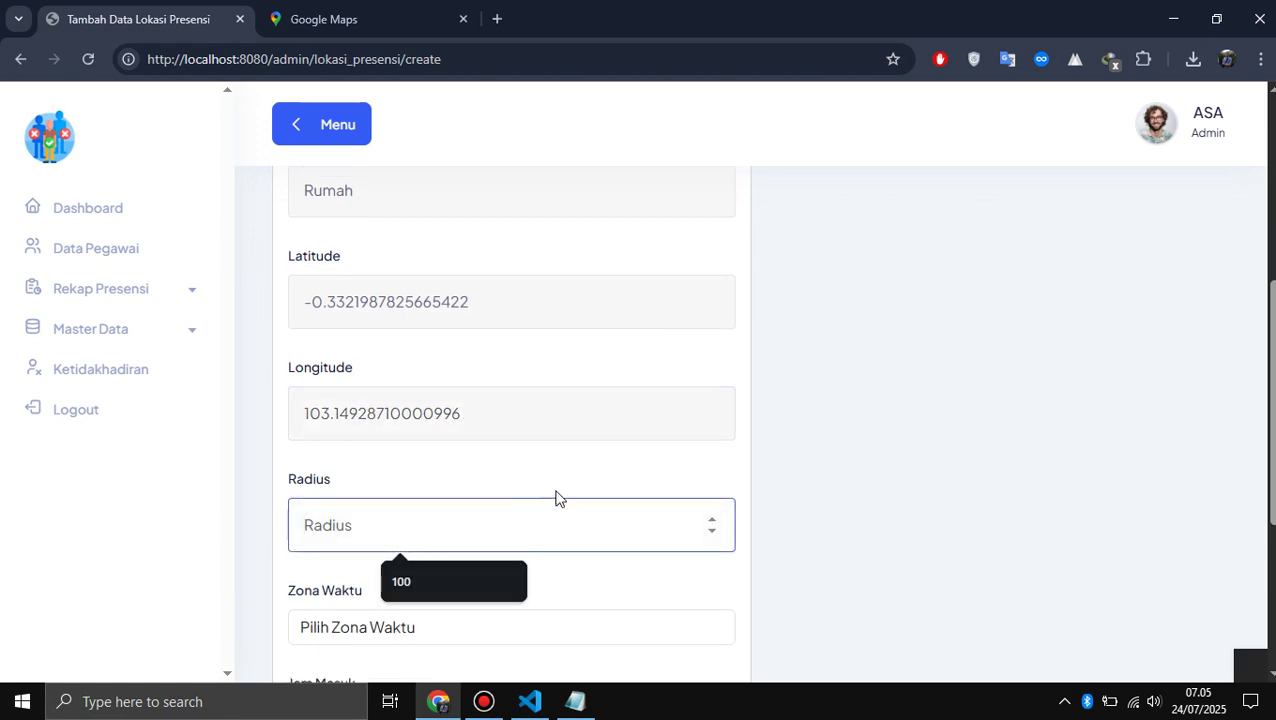
- Set the location's Radius to 50 and Zona Waktu to WIB
{"action": "type", "text": "50"}
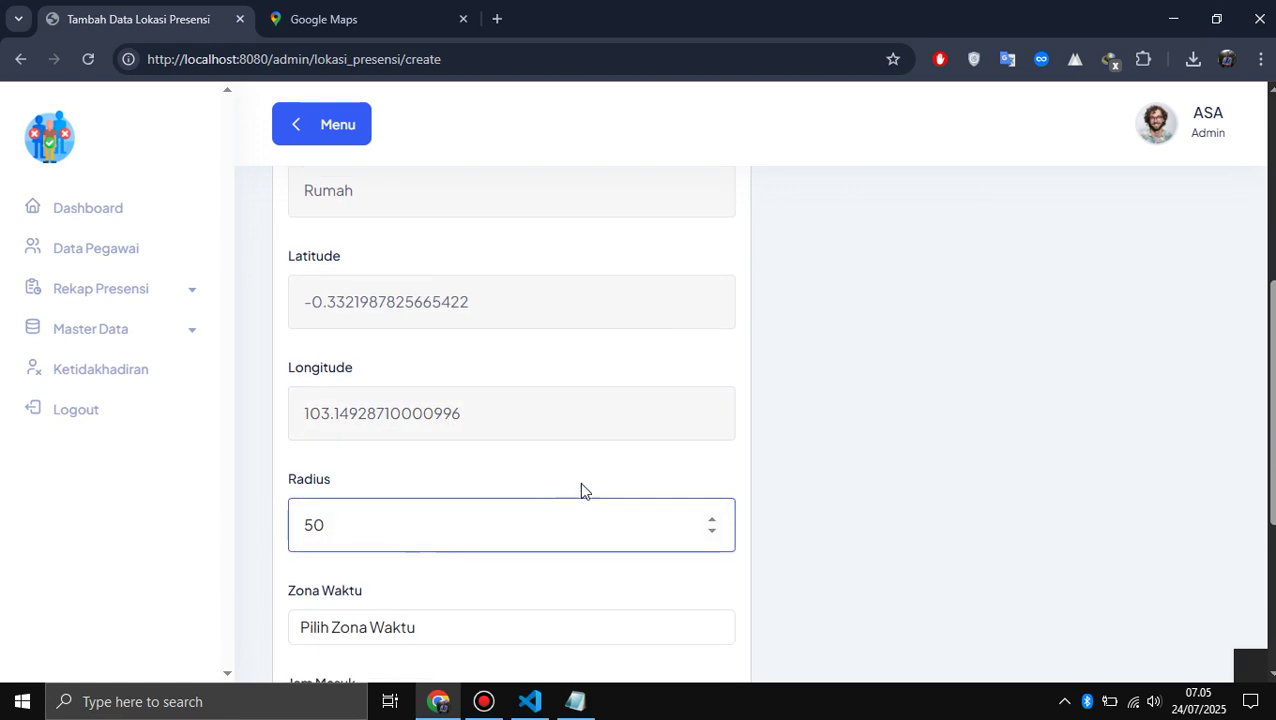
{"action": "left_click", "coordinate": [929, 436]}
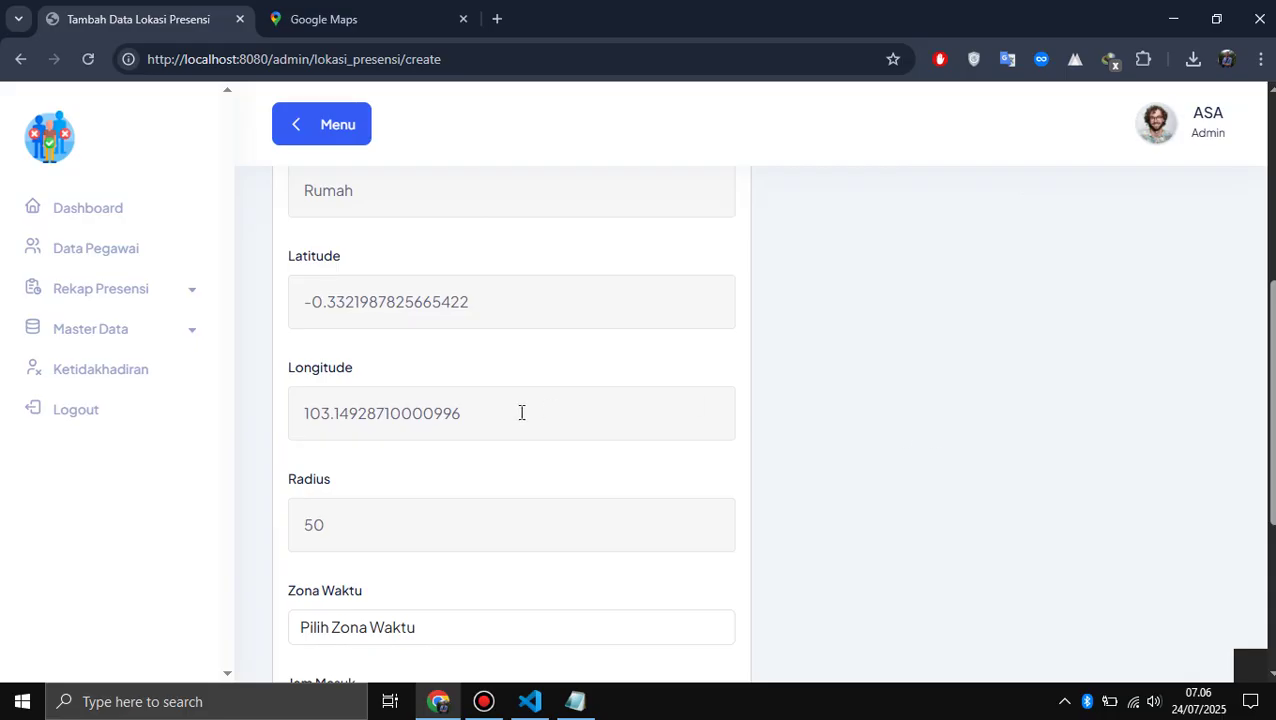
{"action": "scroll", "coordinate": [521, 413], "scroll_direction": "down", "scroll_amount": 2}
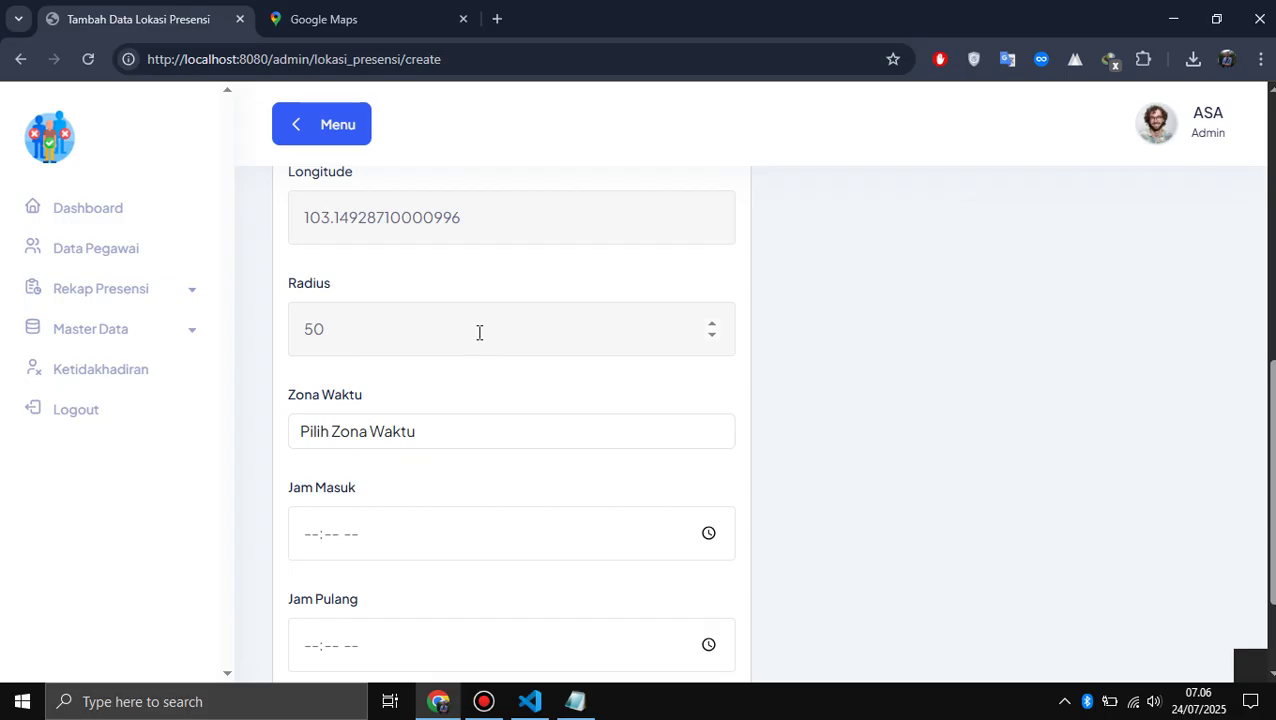
{"action": "left_click", "coordinate": [449, 447]}
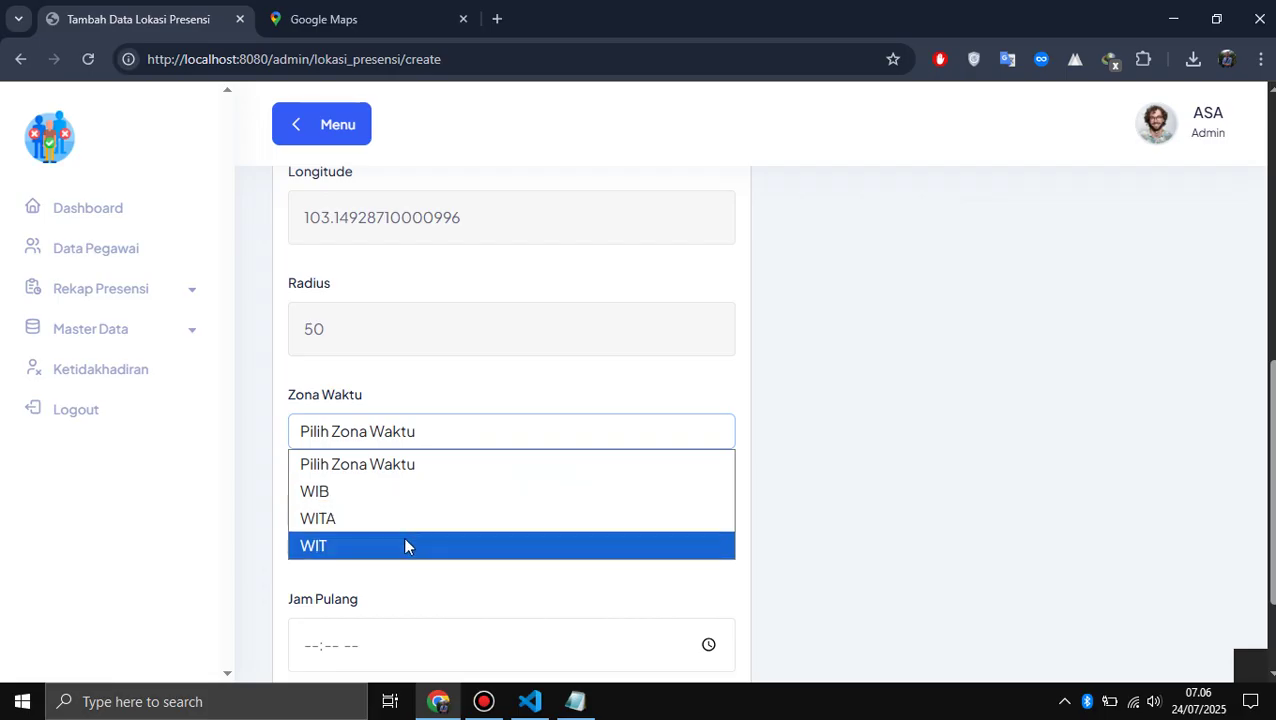
{"action": "left_click", "coordinate": [390, 500]}
{"action": "scroll", "coordinate": [390, 500], "scroll_direction": "down", "scroll_amount": 1}
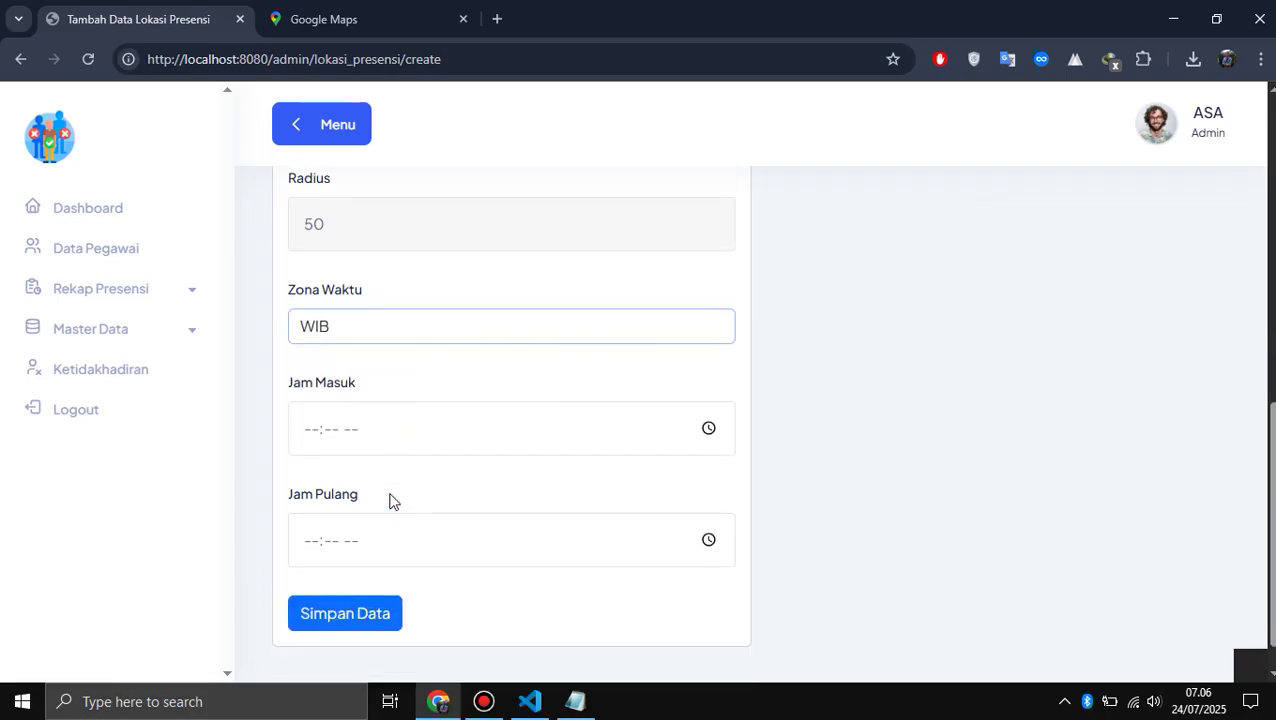
{"action": "left_click", "coordinate": [556, 447]}
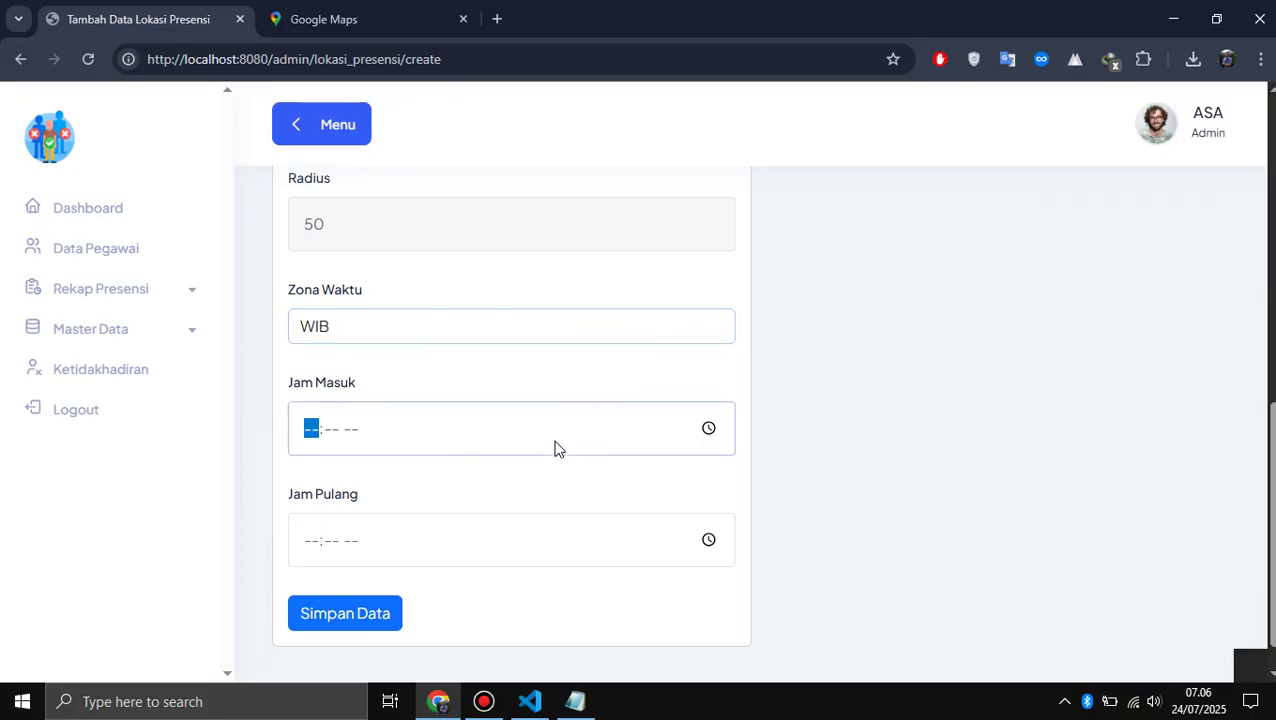
- Set Jam Masuk to 07:30 AM and Jam Pulang to 05:00 PM
{"action": "left_click", "coordinate": [708, 430]}
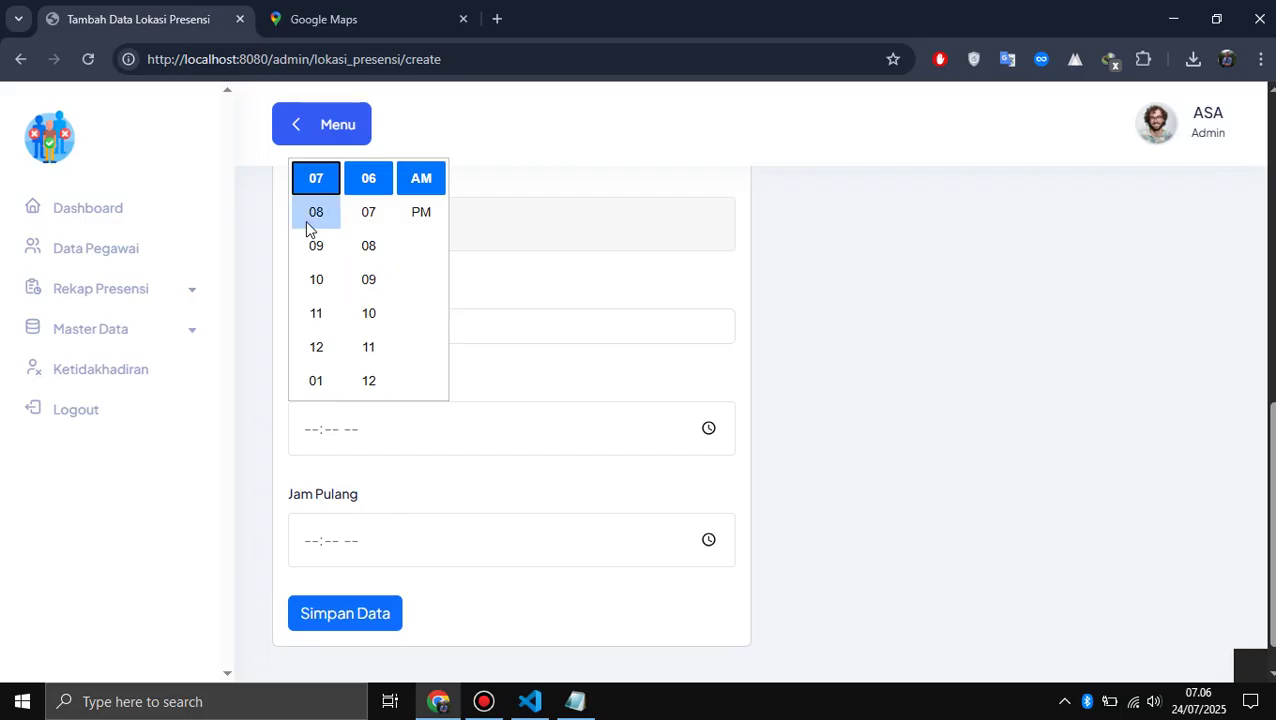
{"action": "left_click", "coordinate": [872, 437]}
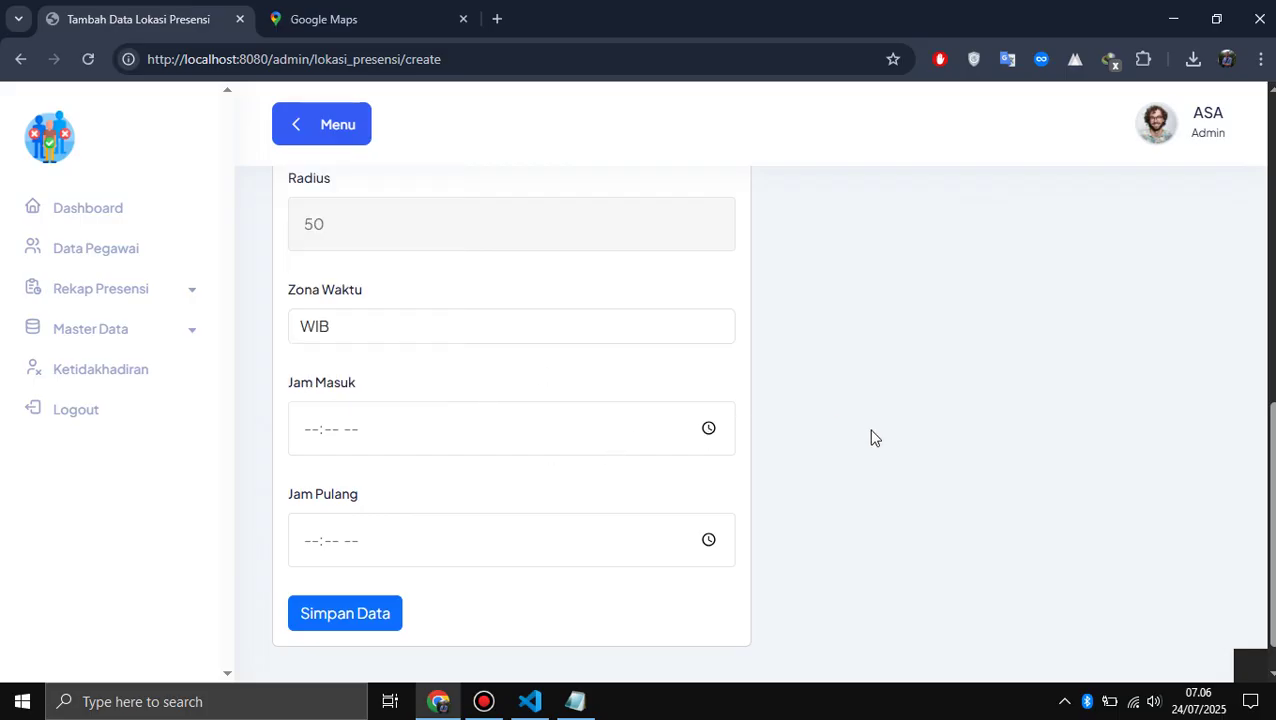
{"action": "left_click", "coordinate": [310, 432]}
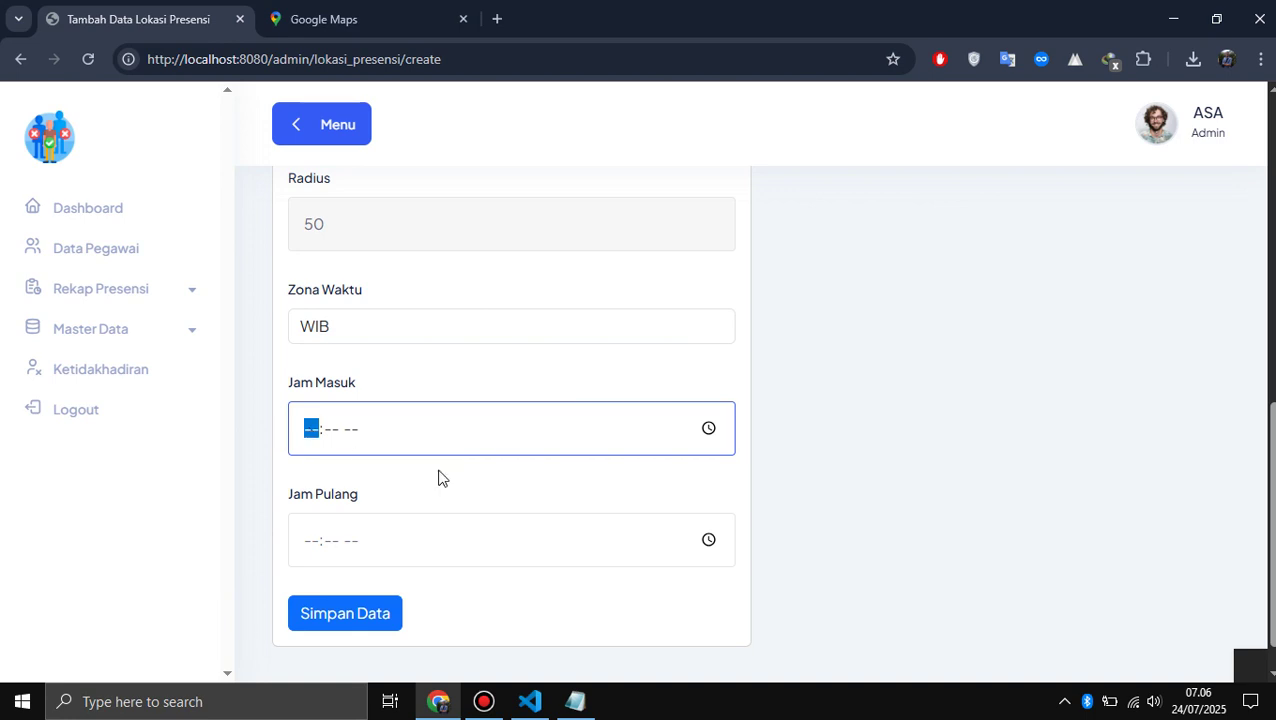
{"action": "type", "text": "07:30"}
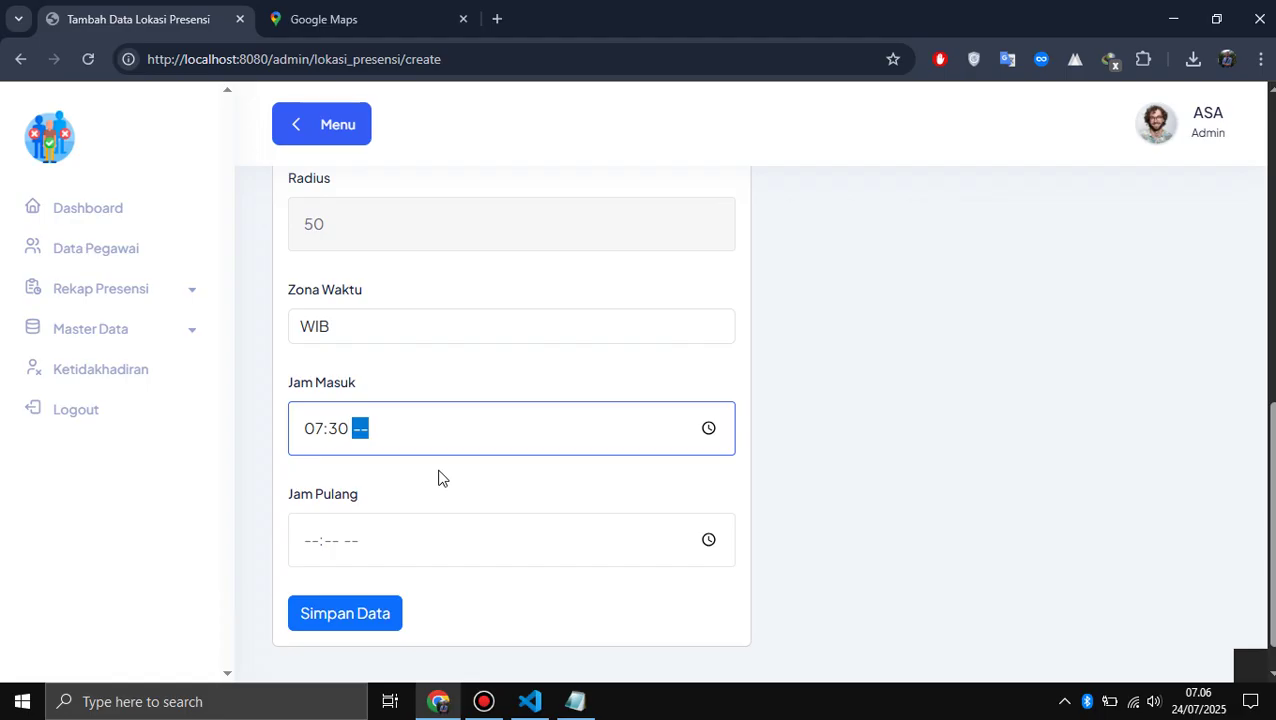
{"action": "type", "text": "a"}
{"action": "left_click", "coordinate": [535, 537]}
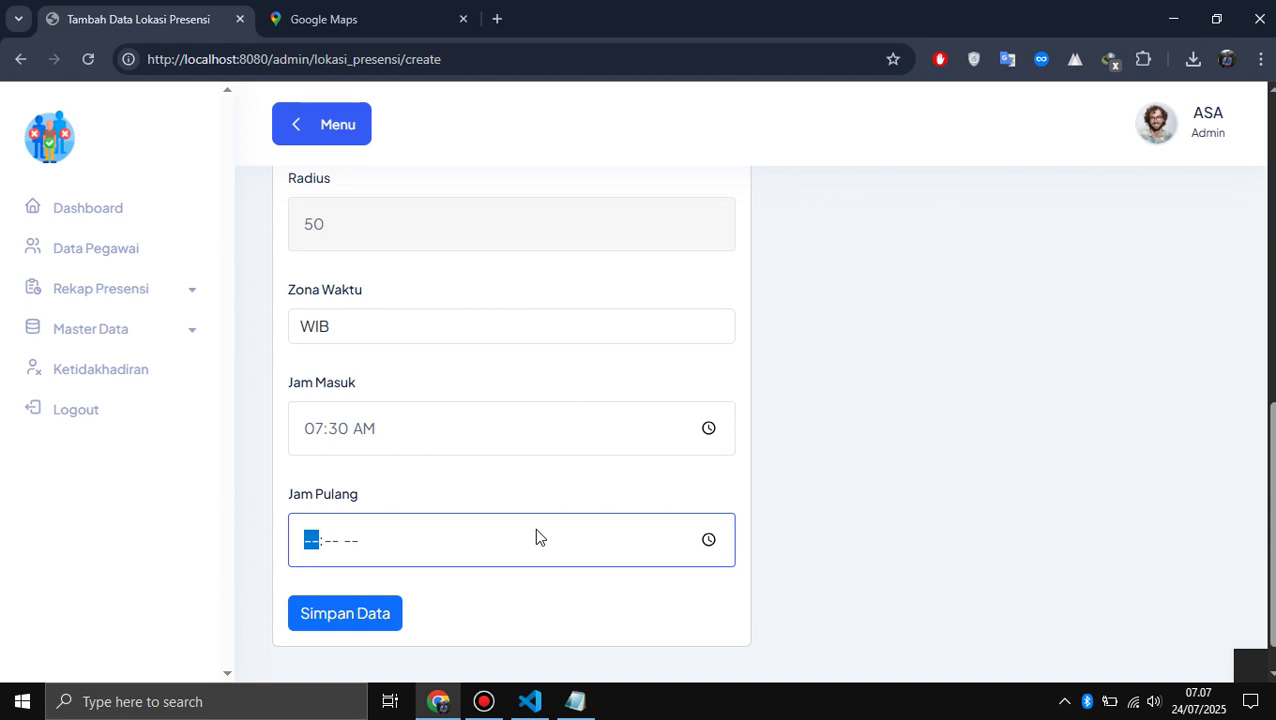
{"action": "type", "text": "0500"}
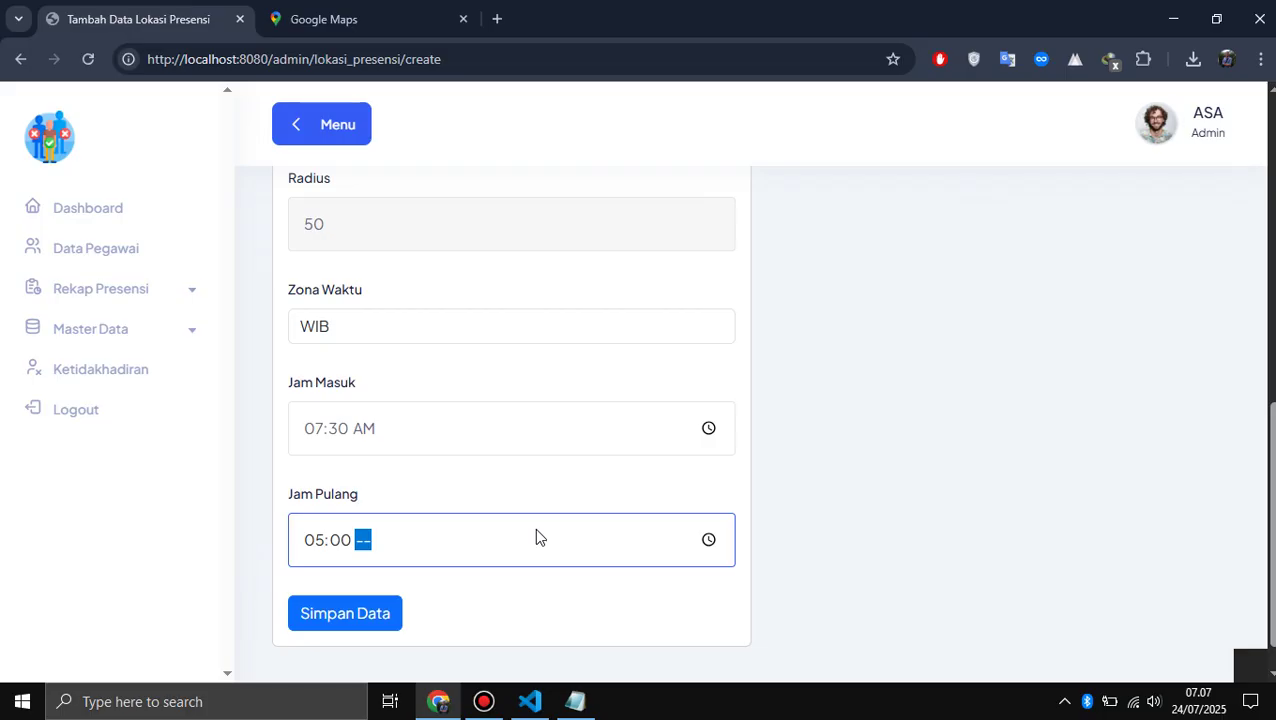
{"action": "key", "text": "Up"}
{"action": "key", "text": "Up"}
{"action": "key", "text": "Up"}
{"action": "left_click", "coordinate": [1035, 370]}
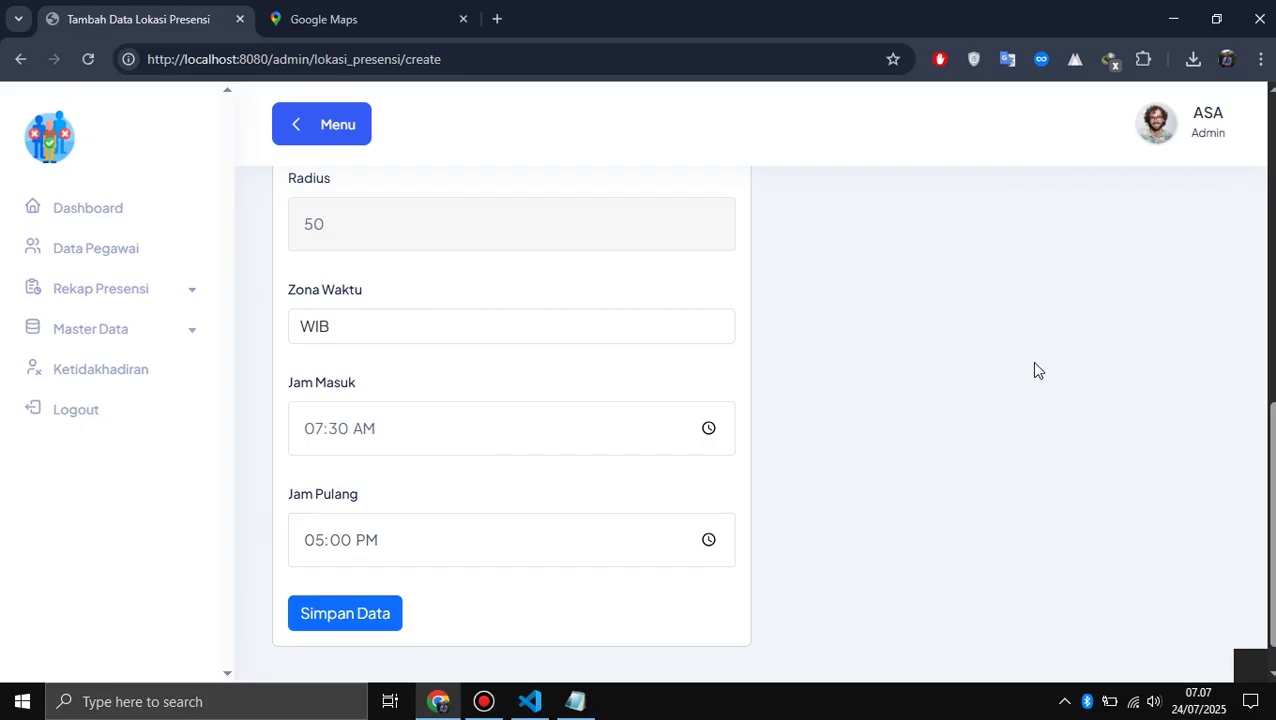
- Save the new Rumah Admin attendance location
{"action": "scroll", "coordinate": [1000, 378], "scroll_direction": "down", "scroll_amount": 1}
{"action": "scroll", "coordinate": [459, 548], "scroll_direction": "up", "scroll_amount": 7}
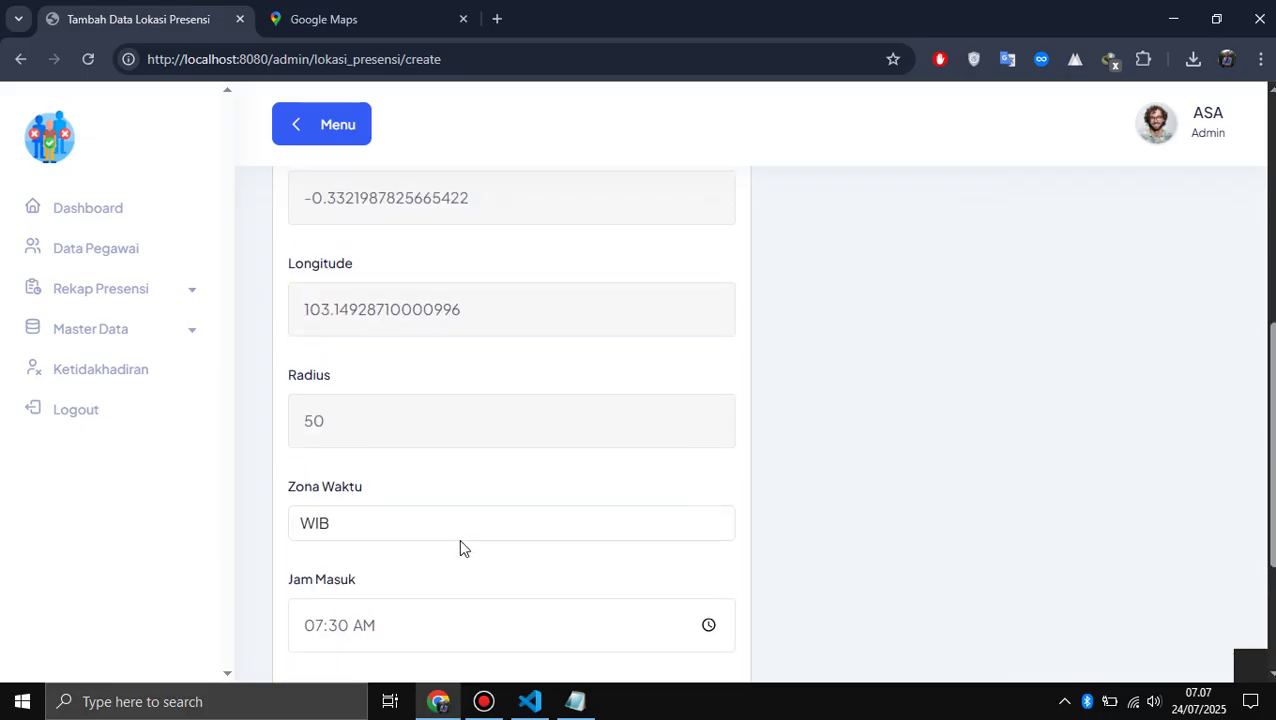
{"action": "scroll", "coordinate": [460, 540], "scroll_direction": "up", "scroll_amount": 1}
{"action": "scroll", "coordinate": [461, 538], "scroll_direction": "down", "scroll_amount": 8}
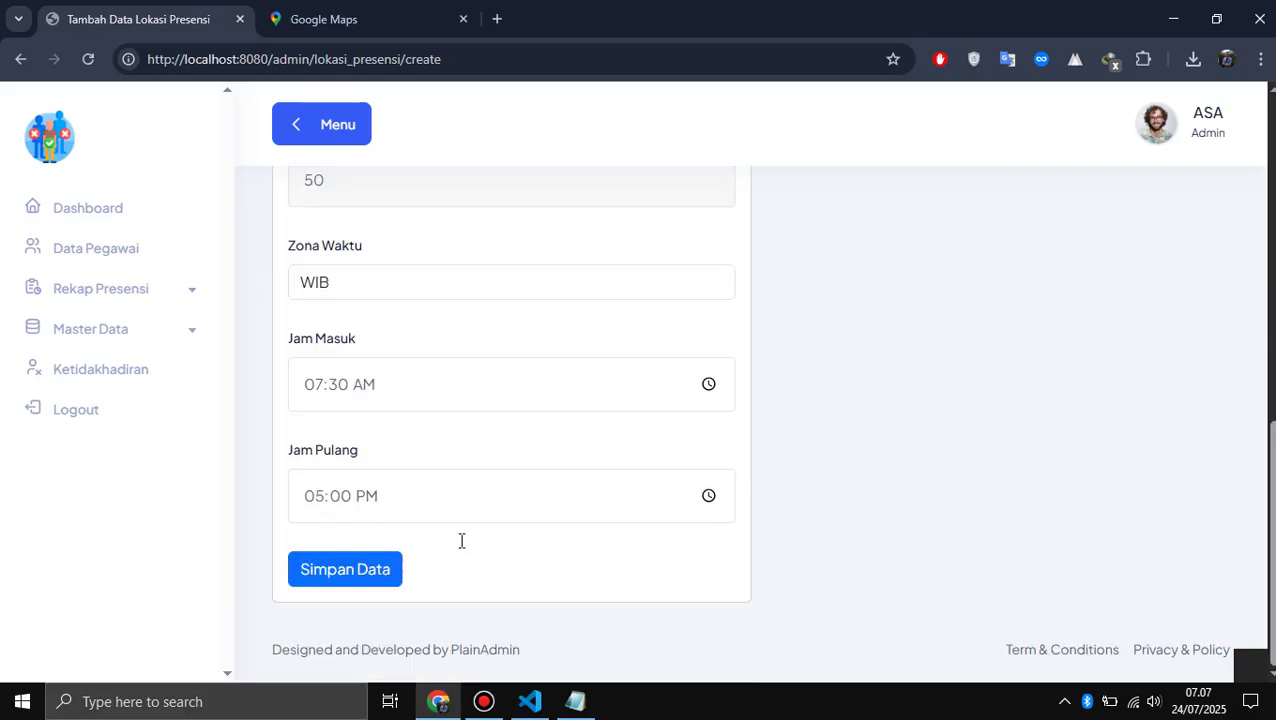
{"action": "left_click", "coordinate": [387, 579]}
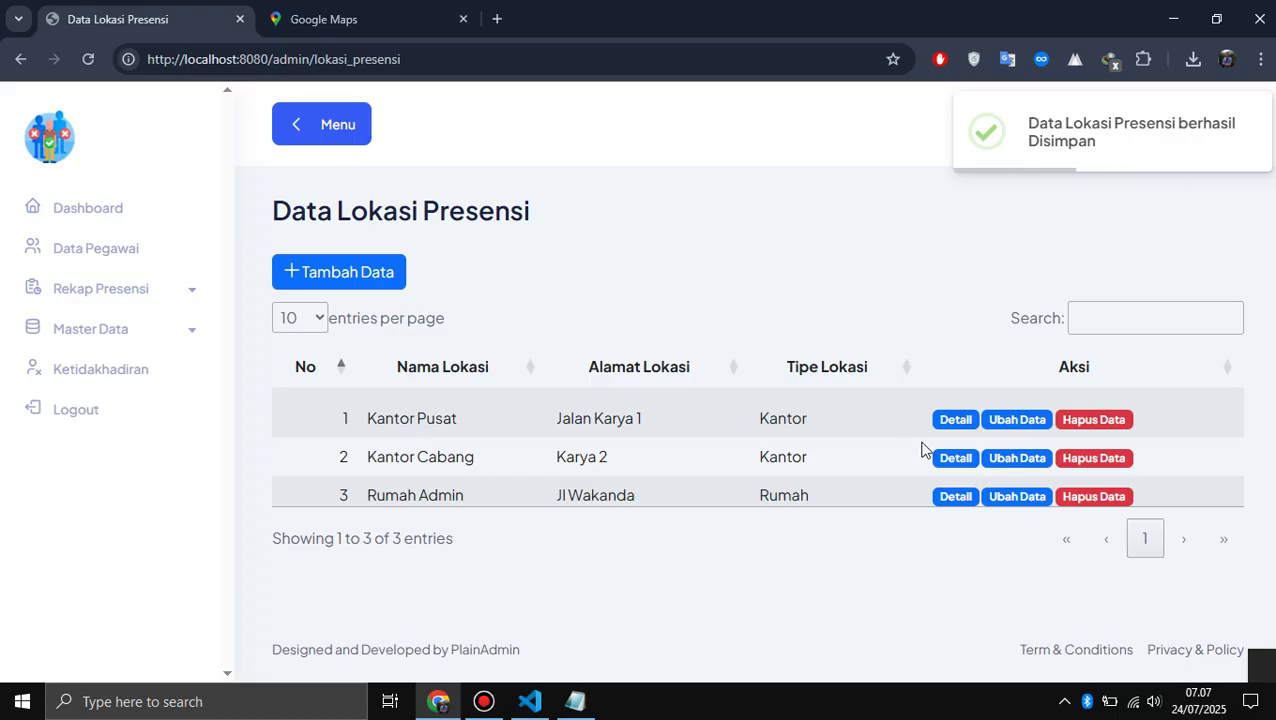
- Open Rumah Admin's detail page and zoom its map in closely on the pin
{"action": "left_click", "coordinate": [953, 500]}
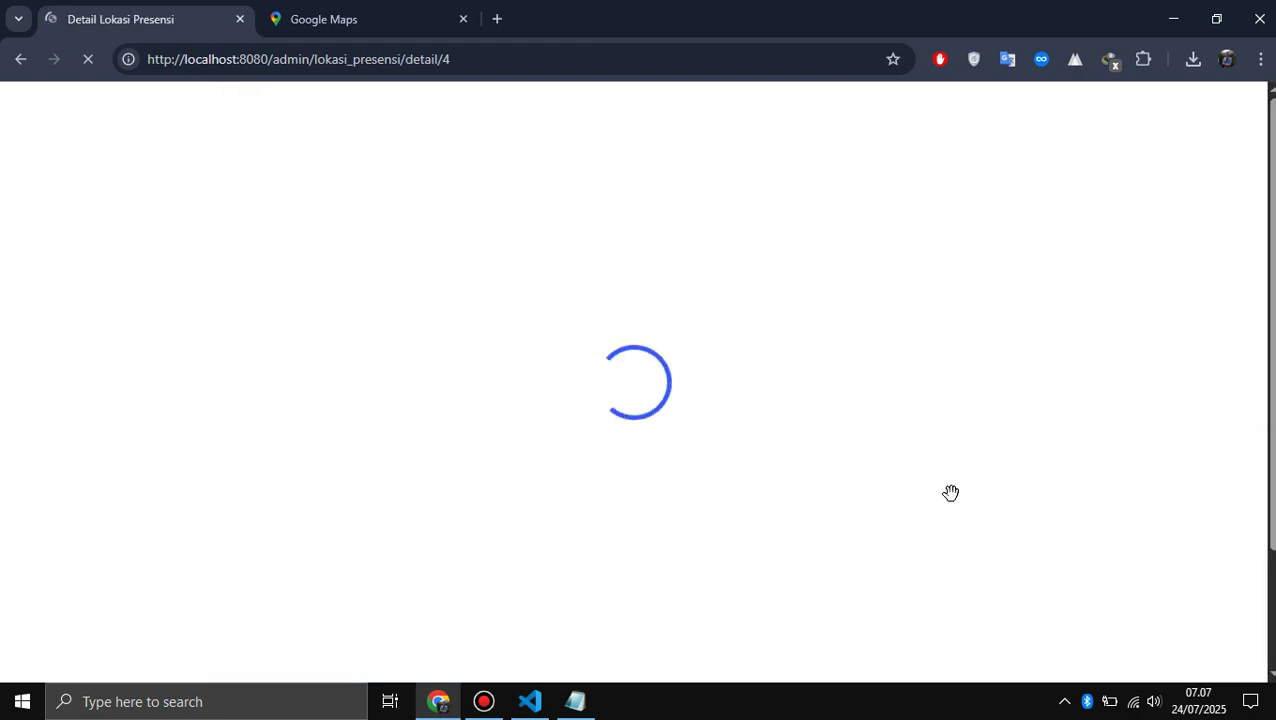
{"action": "scroll", "coordinate": [433, 213], "scroll_direction": "down", "scroll_amount": 2}
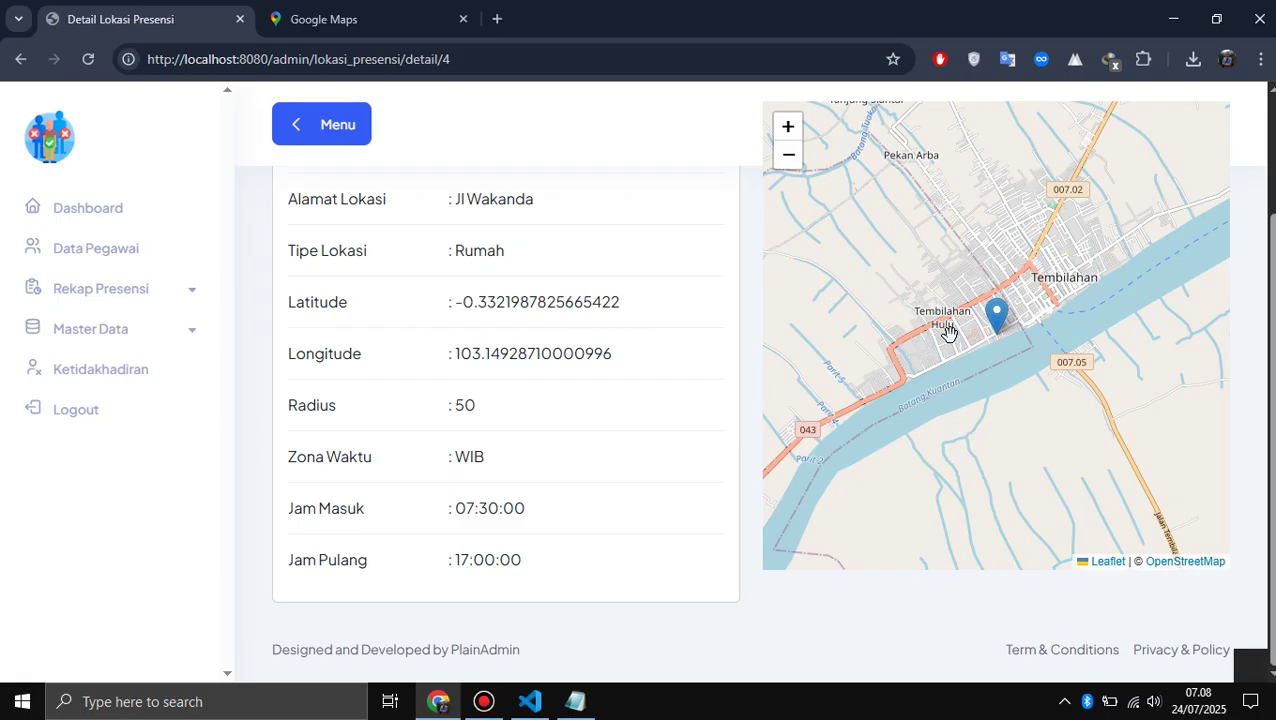
{"action": "left_click", "coordinate": [794, 136]}
{"action": "left_click", "coordinate": [794, 136]}
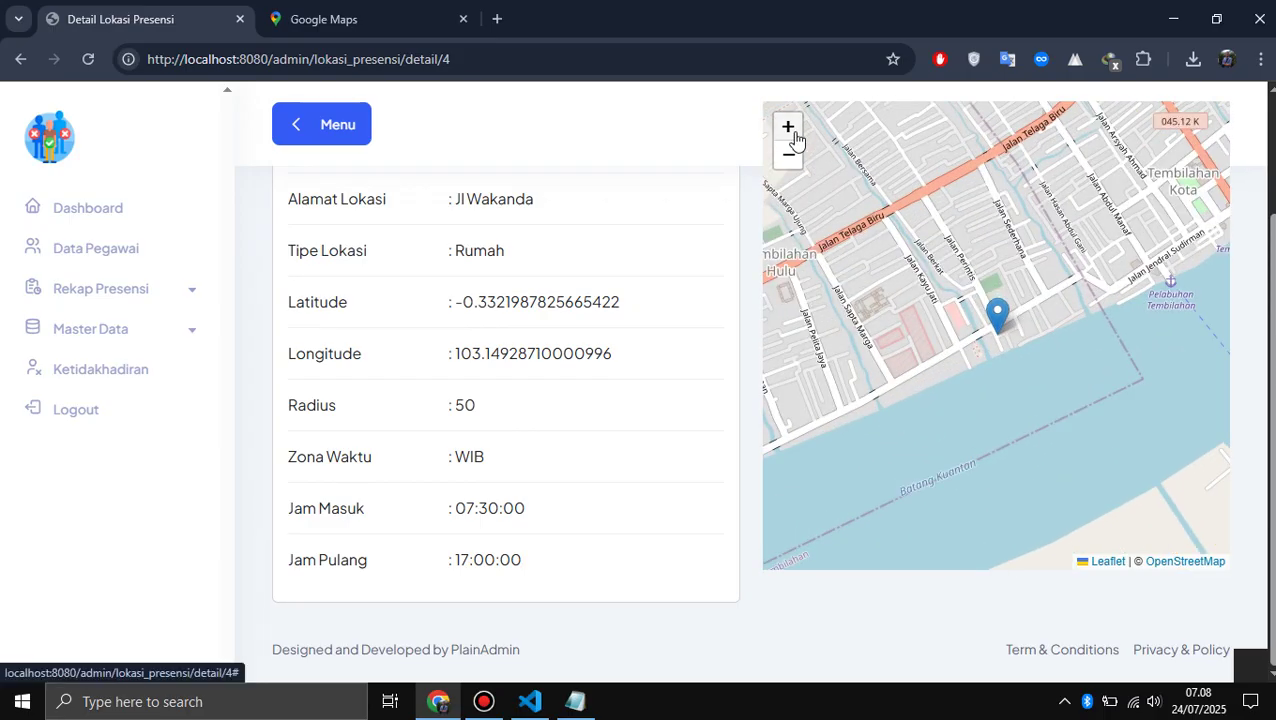
{"action": "scroll", "coordinate": [591, 267], "scroll_direction": "up", "scroll_amount": 1}
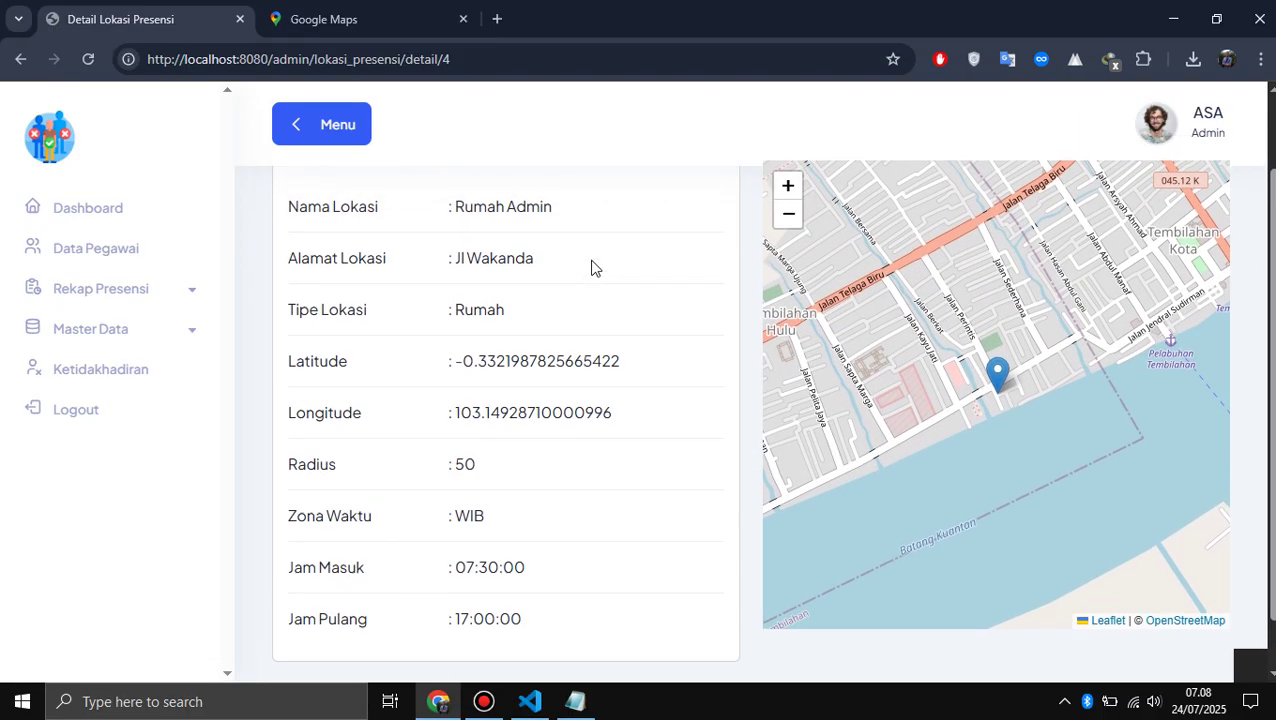
{"action": "scroll", "coordinate": [591, 267], "scroll_direction": "up", "scroll_amount": 1}
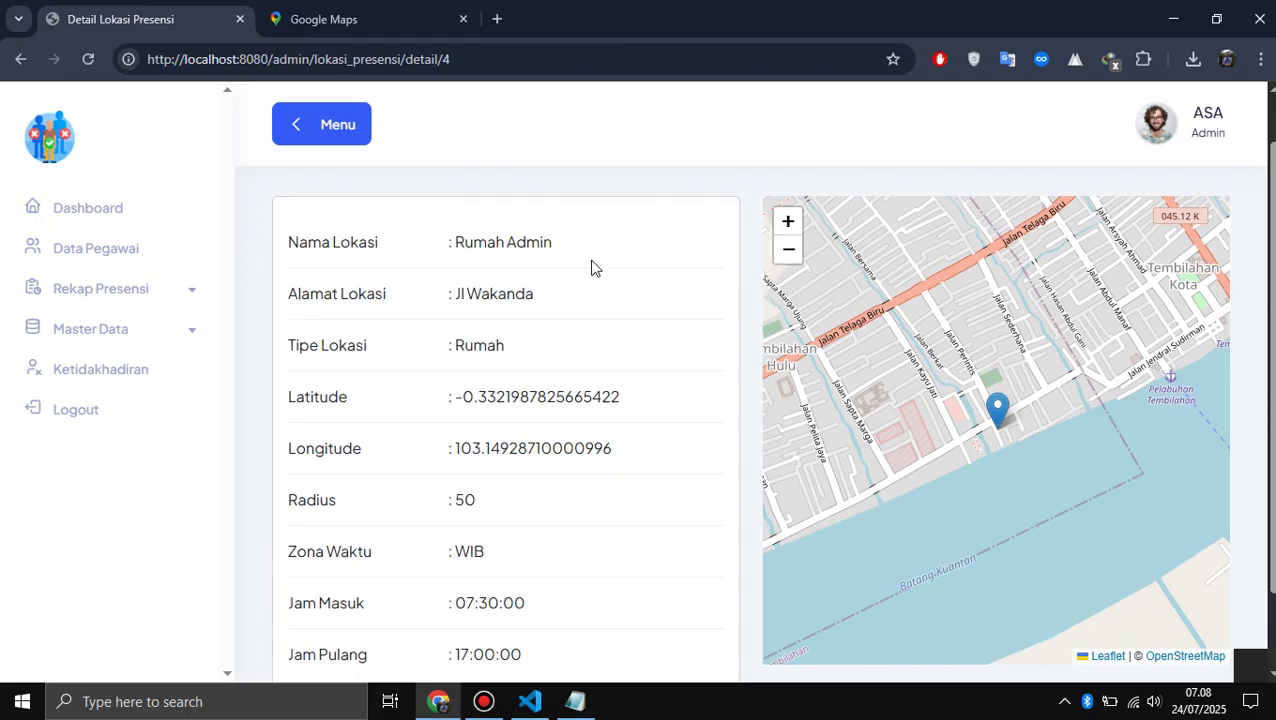
{"action": "left_click", "coordinate": [786, 226]}
{"action": "left_click", "coordinate": [786, 226]}
{"action": "left_click", "coordinate": [786, 226]}
{"action": "left_click", "coordinate": [786, 226]}
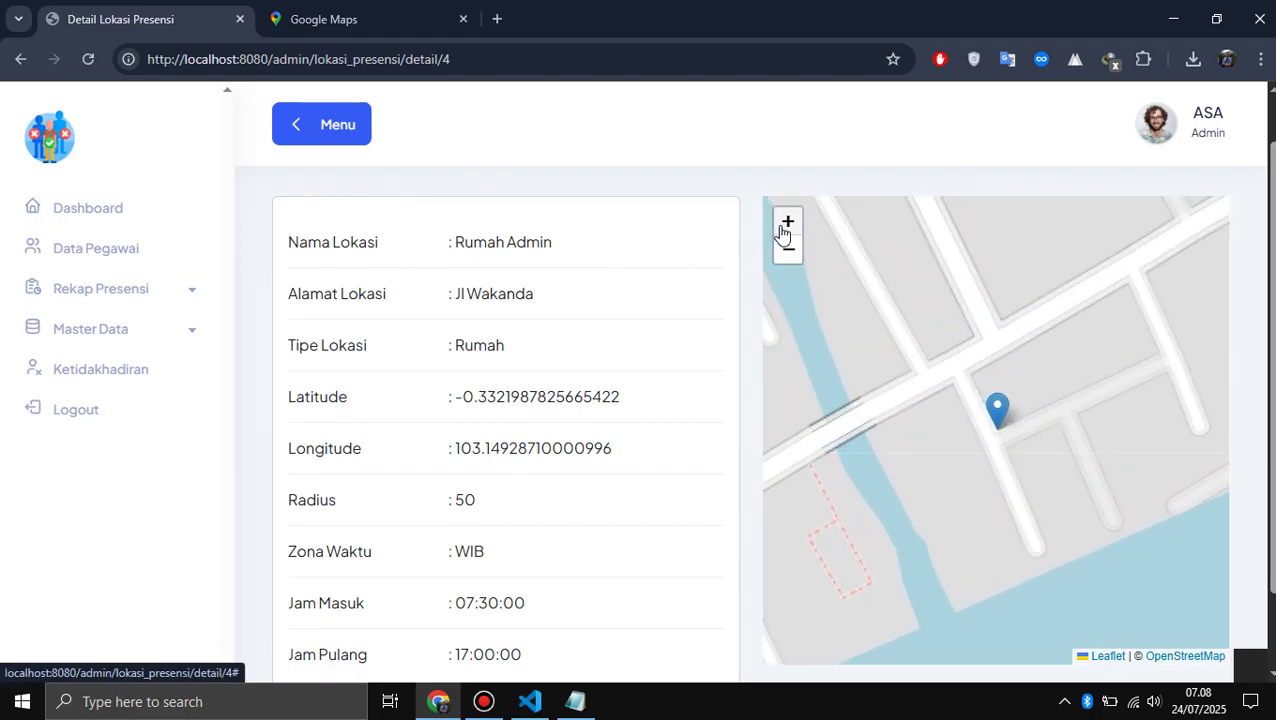
{"action": "left_click", "coordinate": [786, 226]}
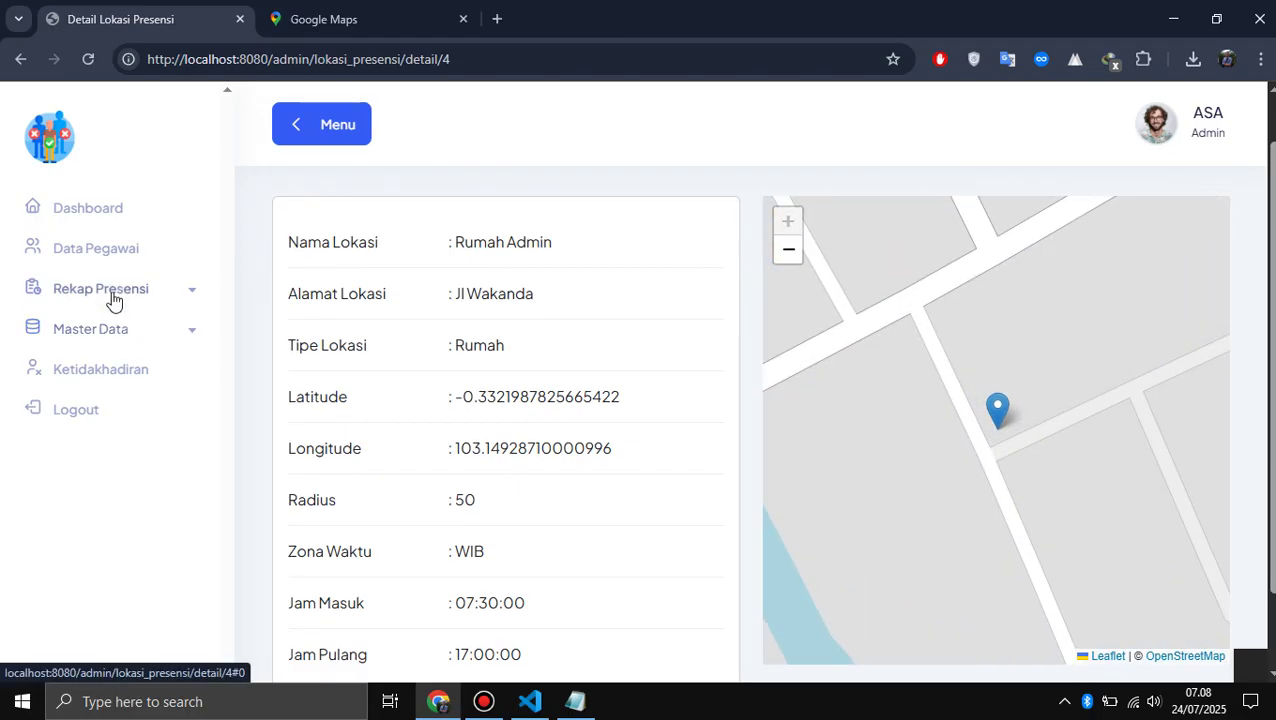
- Change employee PEG-0004's (IT Staff) Lokasi Presensi to Rumah Admin and submit the update
{"action": "left_click", "coordinate": [98, 266]}
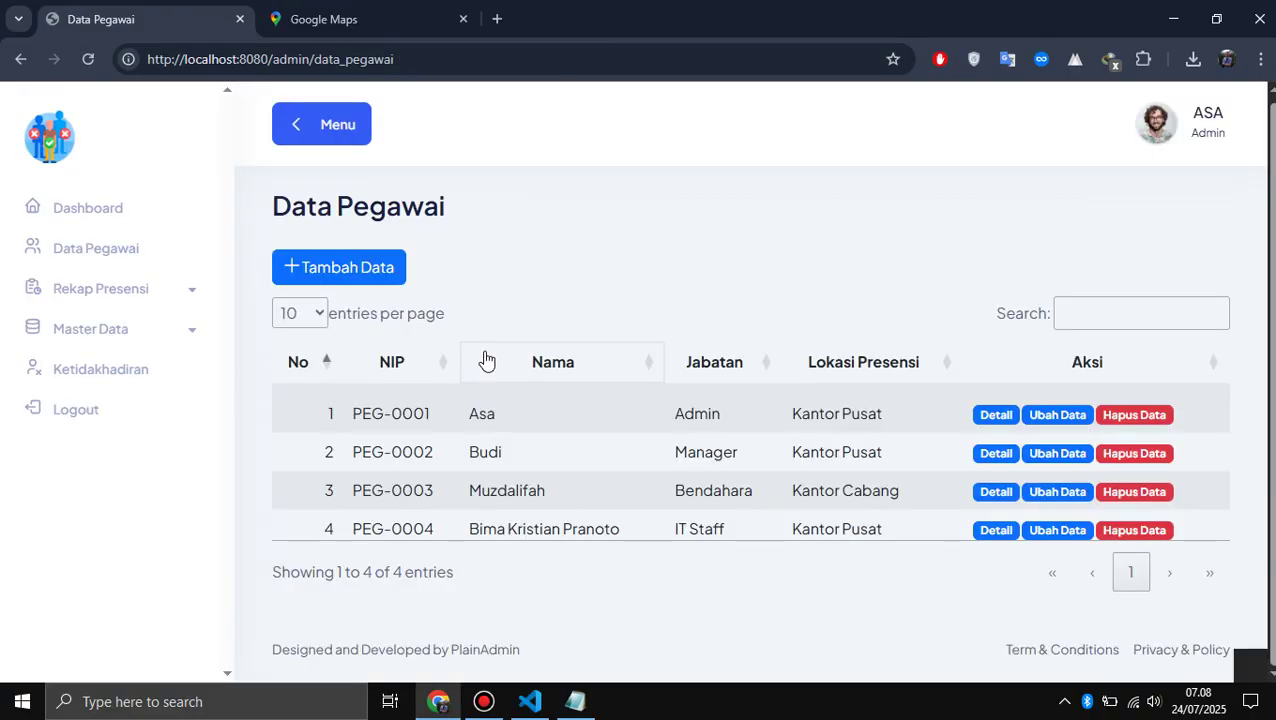
{"action": "left_click", "coordinate": [1045, 531]}
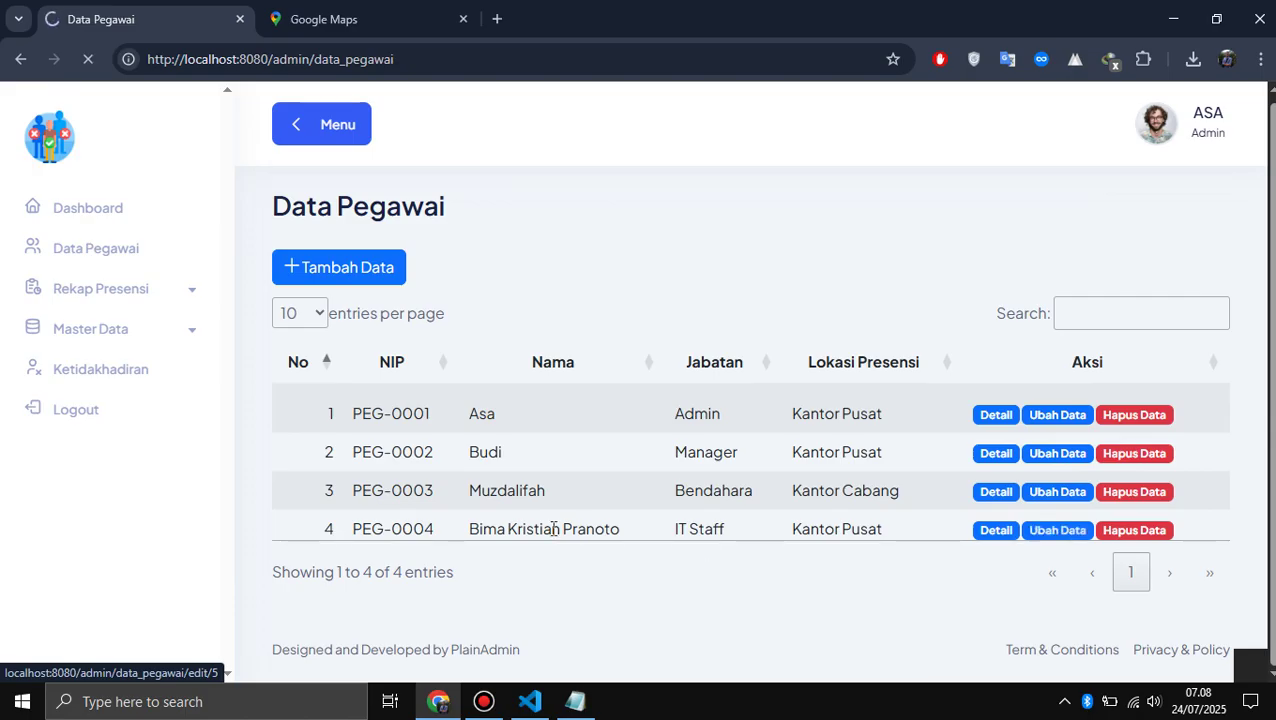
{"action": "scroll", "coordinate": [553, 528], "scroll_direction": "down", "scroll_amount": 3}
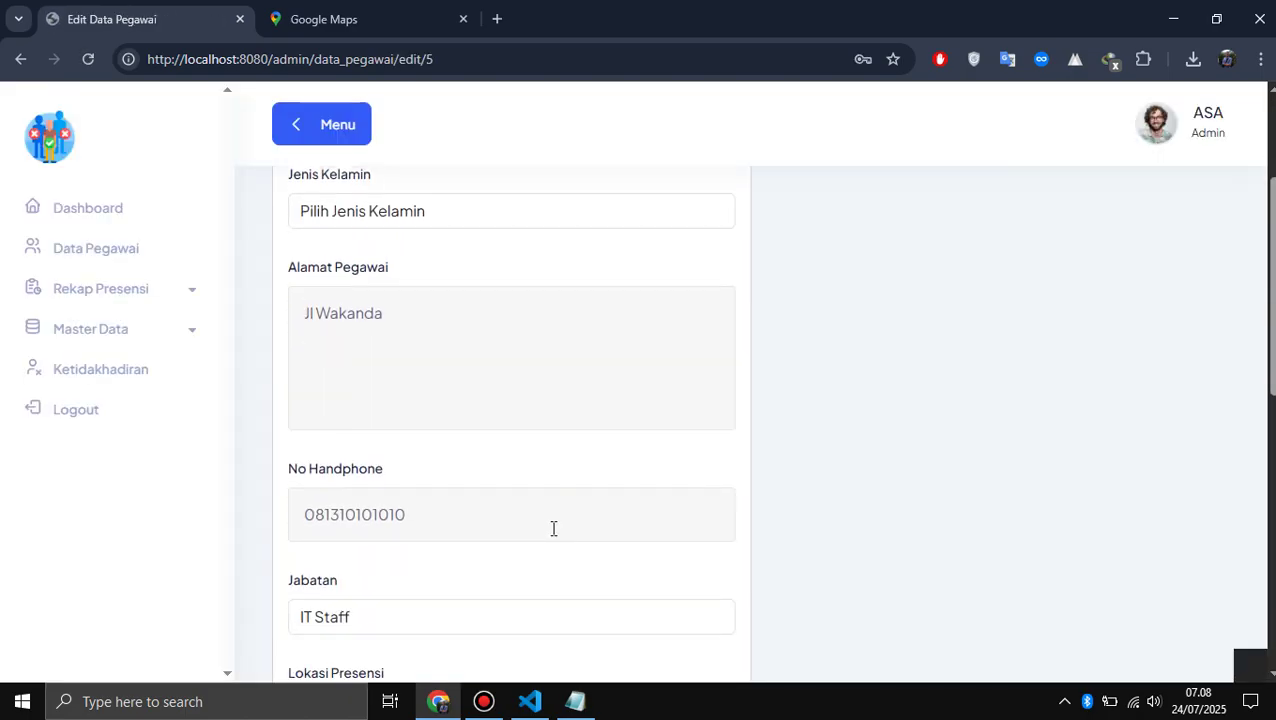
{"action": "scroll", "coordinate": [553, 528], "scroll_direction": "down", "scroll_amount": 3}
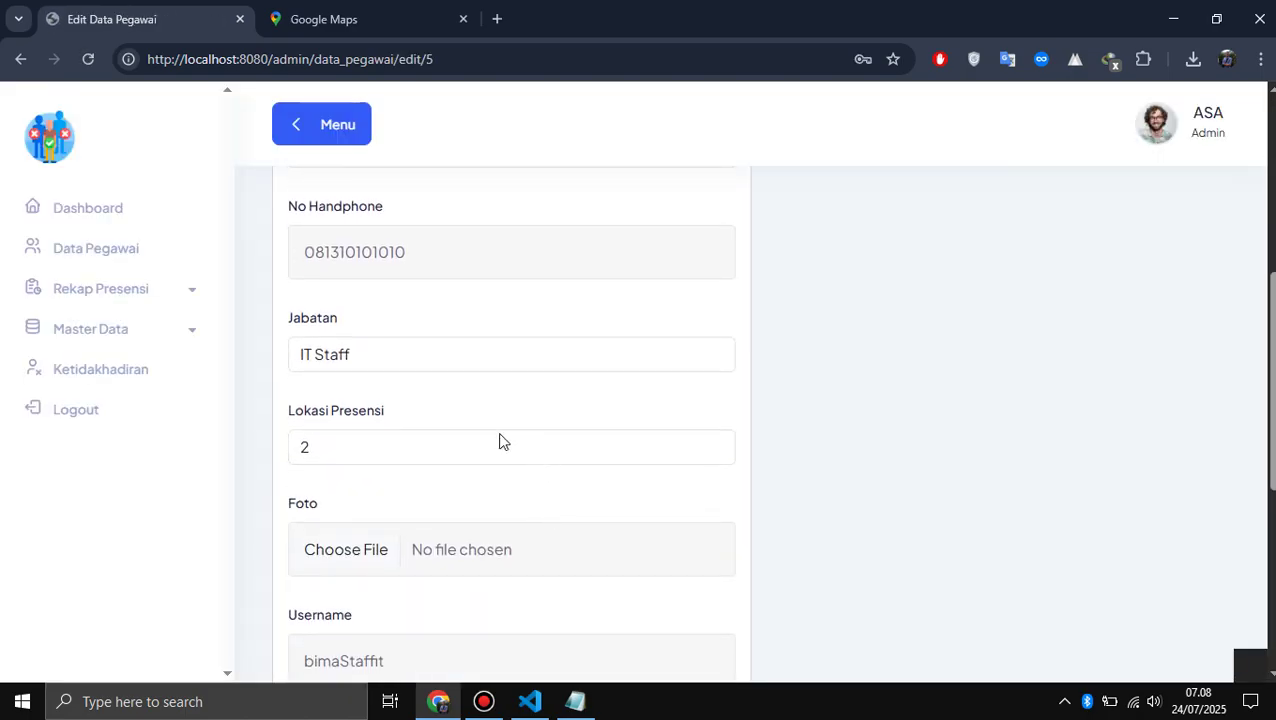
{"action": "left_click", "coordinate": [482, 457]}
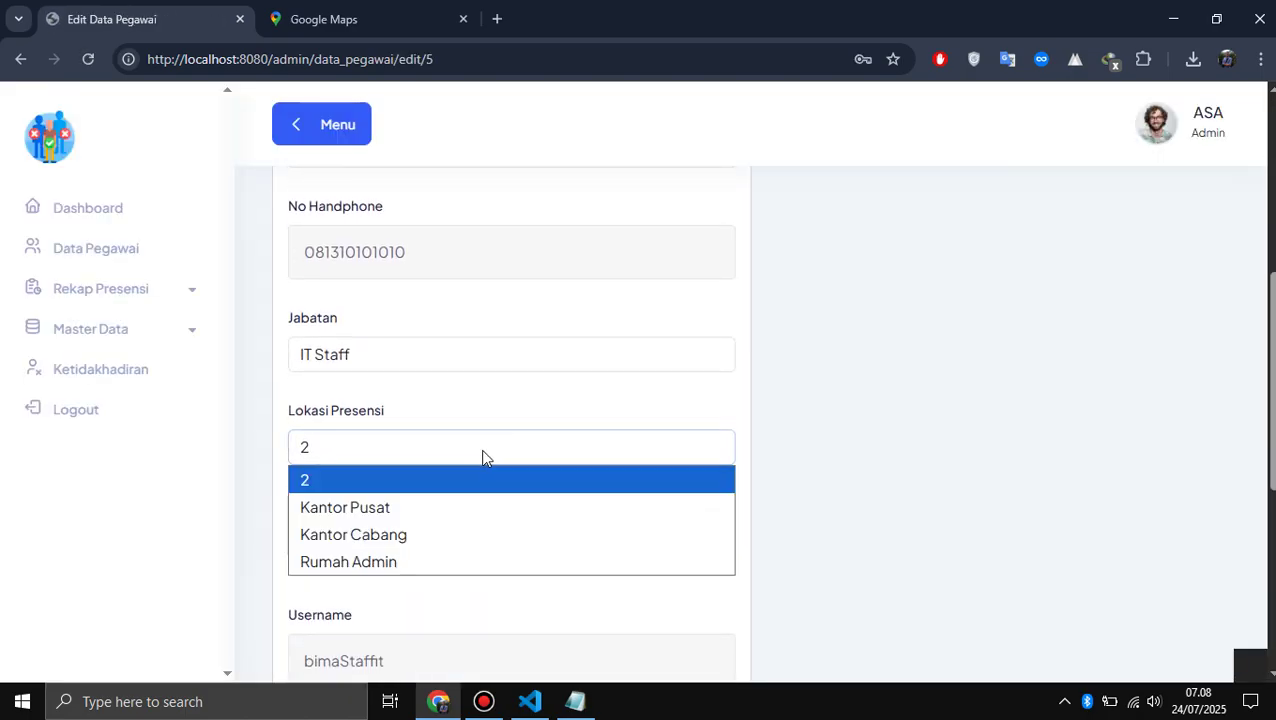
{"action": "left_click", "coordinate": [433, 560]}
{"action": "scroll", "coordinate": [432, 561], "scroll_direction": "down", "scroll_amount": 5}
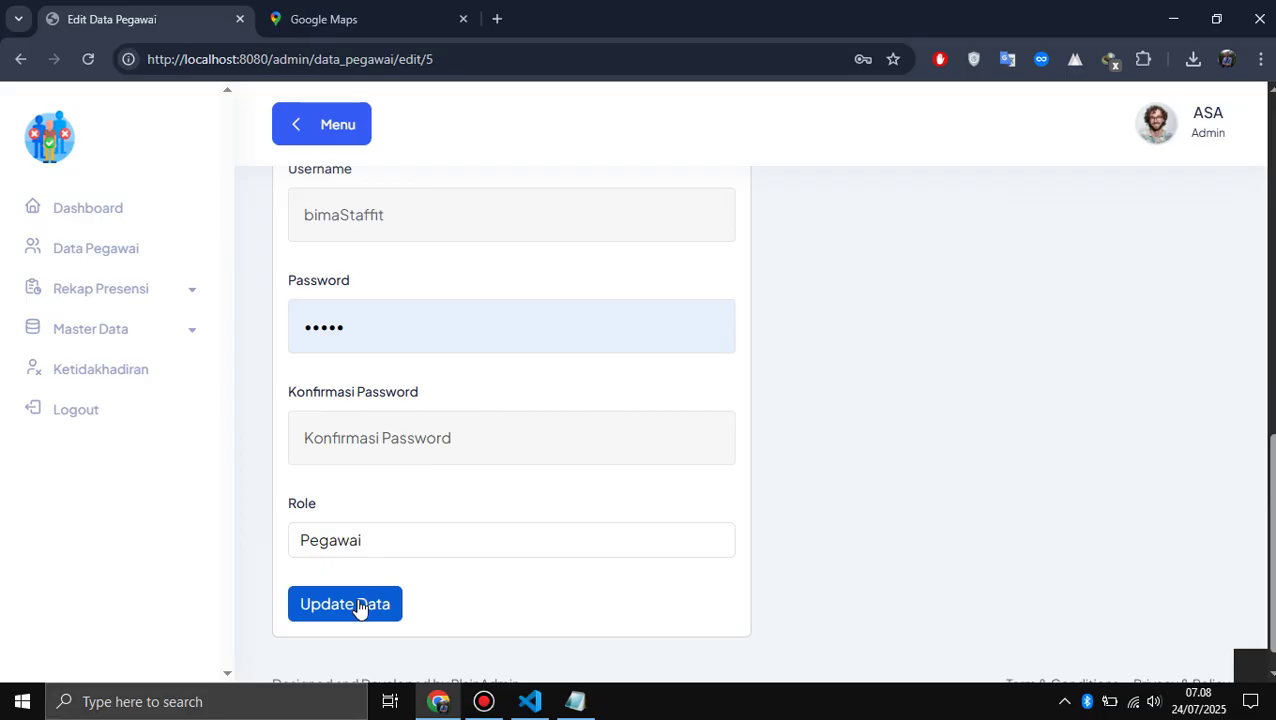
{"action": "left_click", "coordinate": [359, 605]}
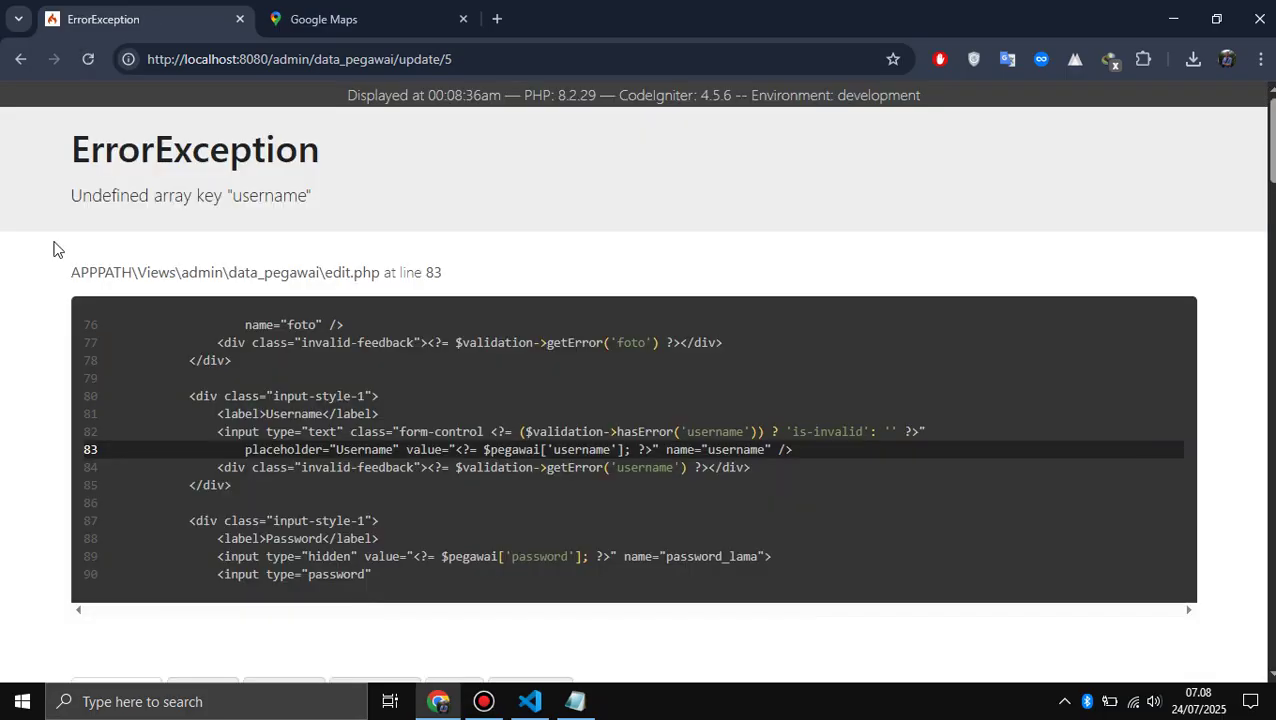
- Back on the PEG-0004 edit form, set Jenis Kelamin to Laki-laki
{"action": "left_click", "coordinate": [20, 62]}
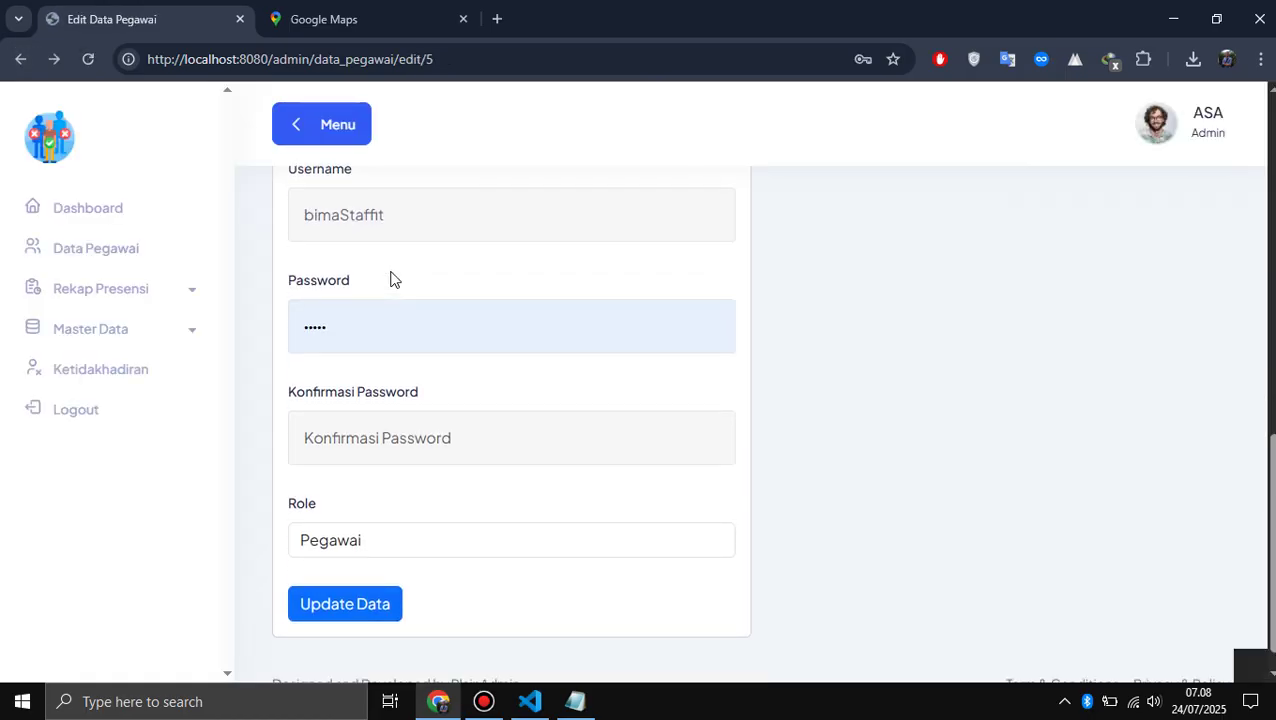
{"action": "scroll", "coordinate": [391, 280], "scroll_direction": "up", "scroll_amount": 1}
{"action": "left_click", "coordinate": [421, 317]}
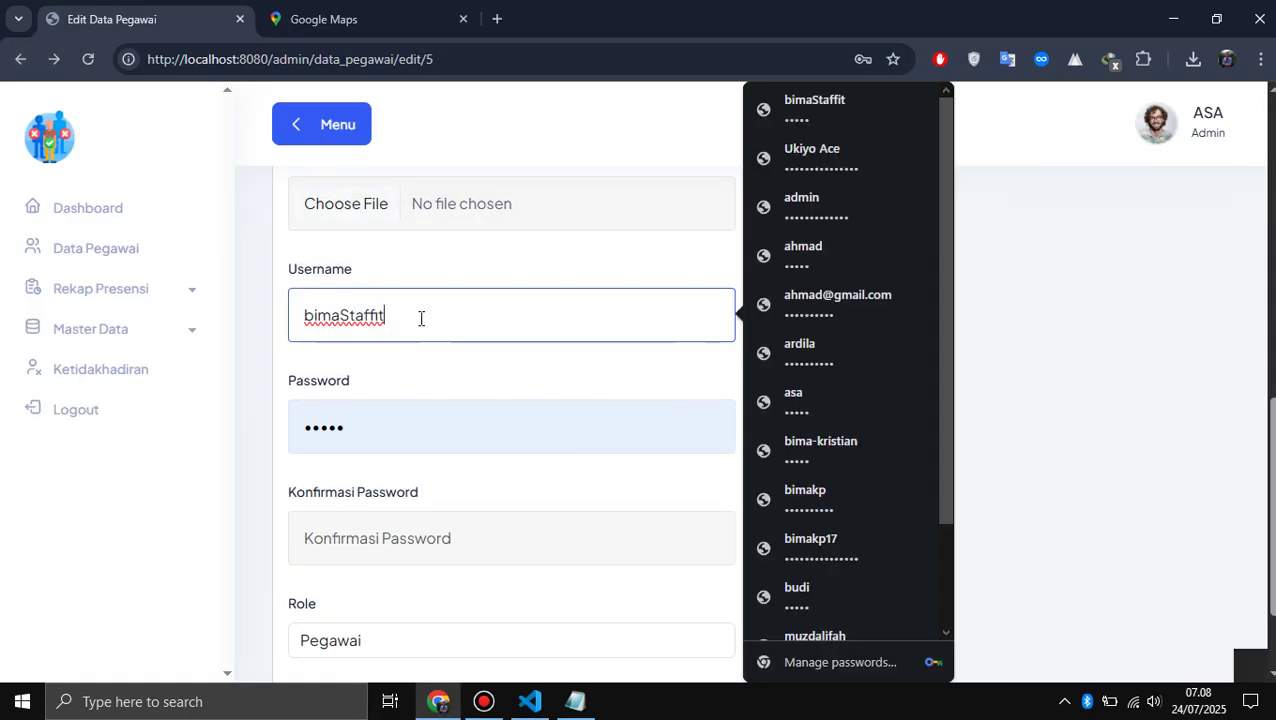
{"action": "left_click", "coordinate": [1134, 364]}
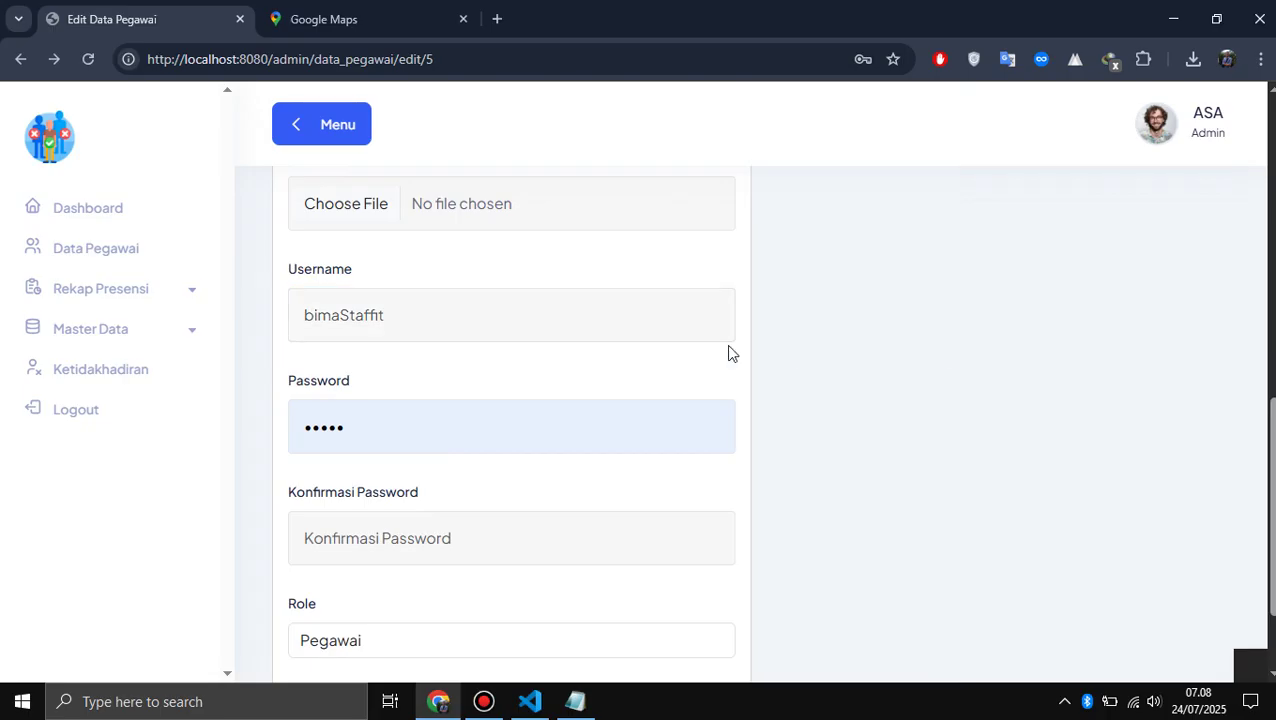
{"action": "scroll", "coordinate": [726, 353], "scroll_direction": "up", "scroll_amount": 3}
{"action": "scroll", "coordinate": [729, 352], "scroll_direction": "up", "scroll_amount": 5}
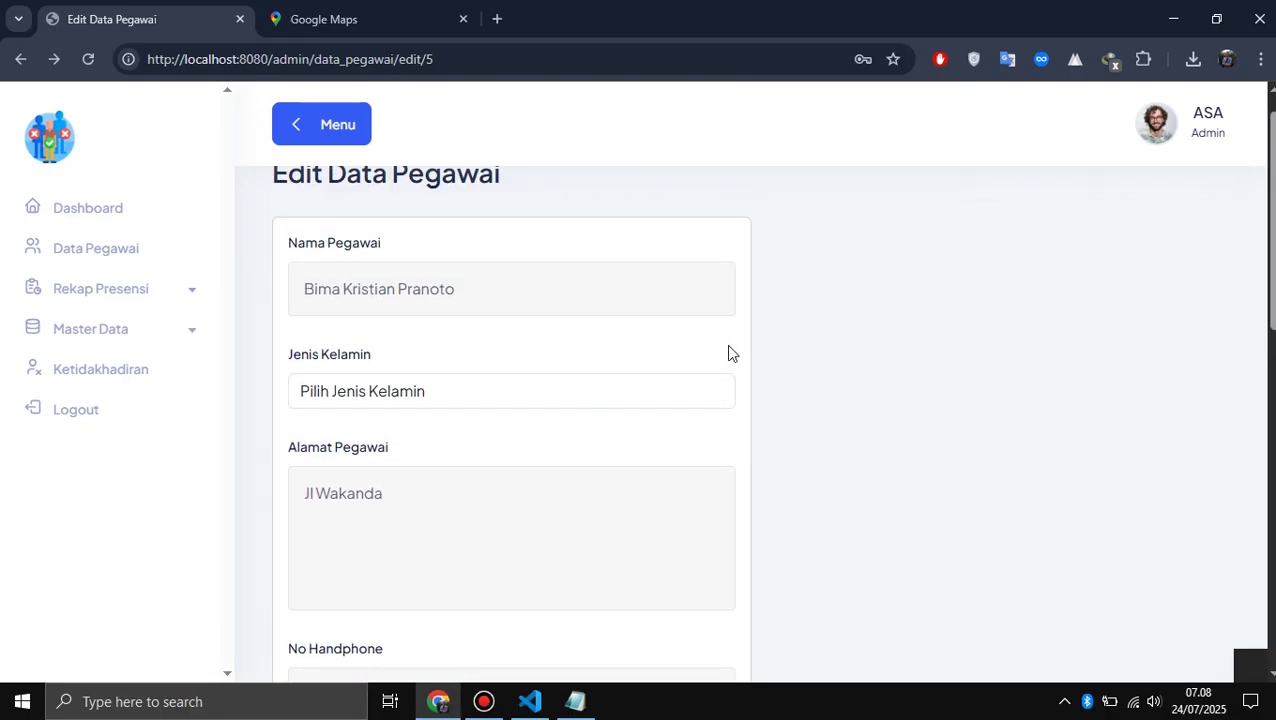
{"action": "left_click", "coordinate": [510, 405]}
{"action": "key", "text": "Down"}
{"action": "key", "text": "Return"}
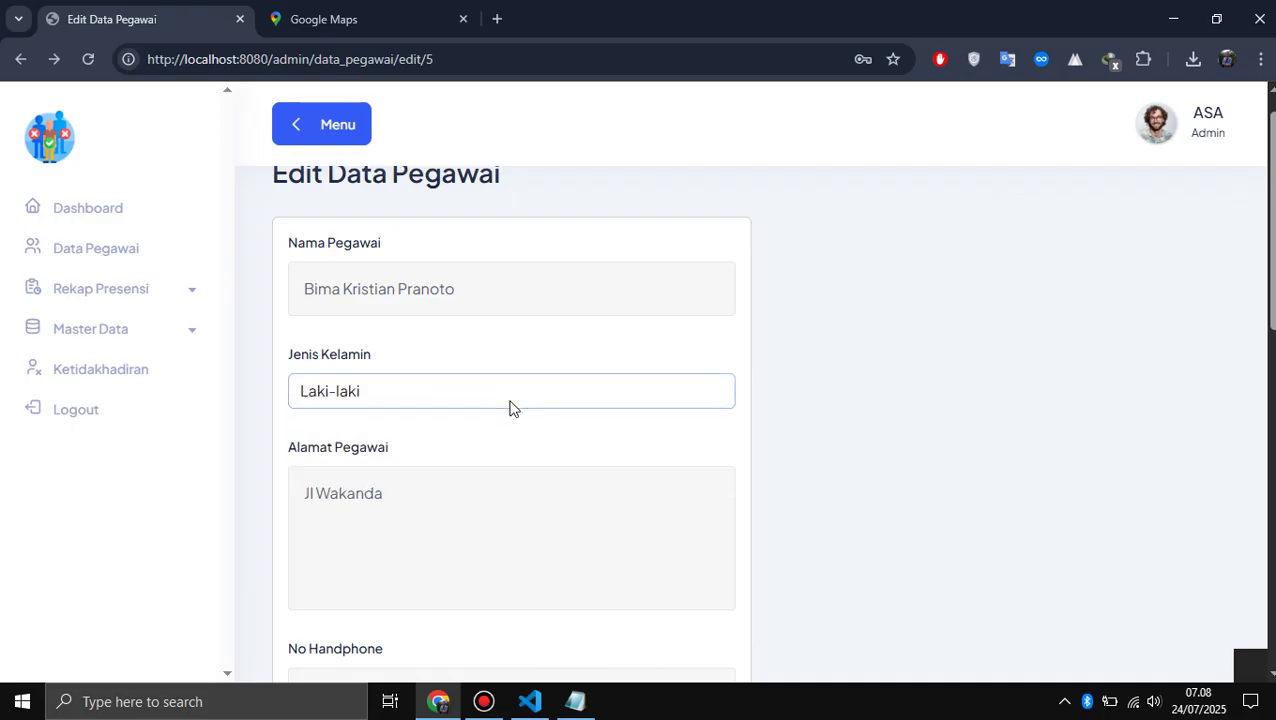
- Submit the employee update and return to the form after the error page
{"action": "scroll", "coordinate": [510, 407], "scroll_direction": "down", "scroll_amount": 3}
{"action": "scroll", "coordinate": [458, 427], "scroll_direction": "down", "scroll_amount": 3}
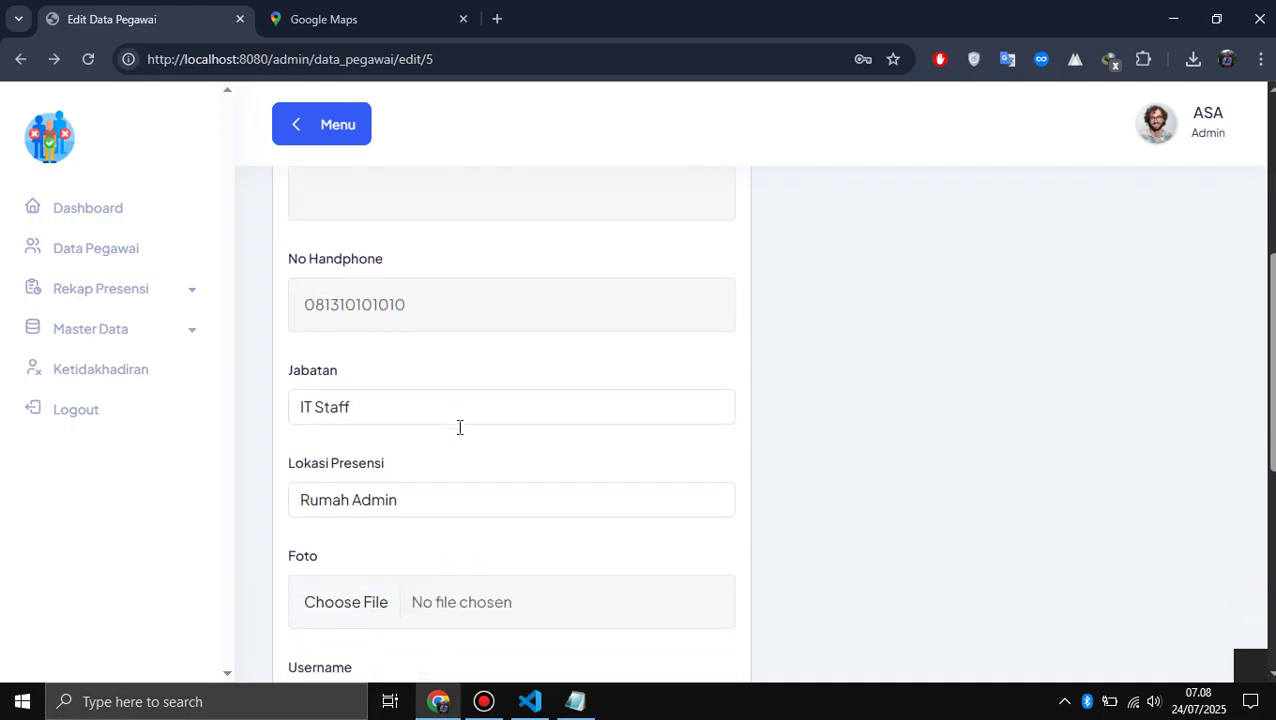
{"action": "scroll", "coordinate": [458, 433], "scroll_direction": "down", "scroll_amount": 1}
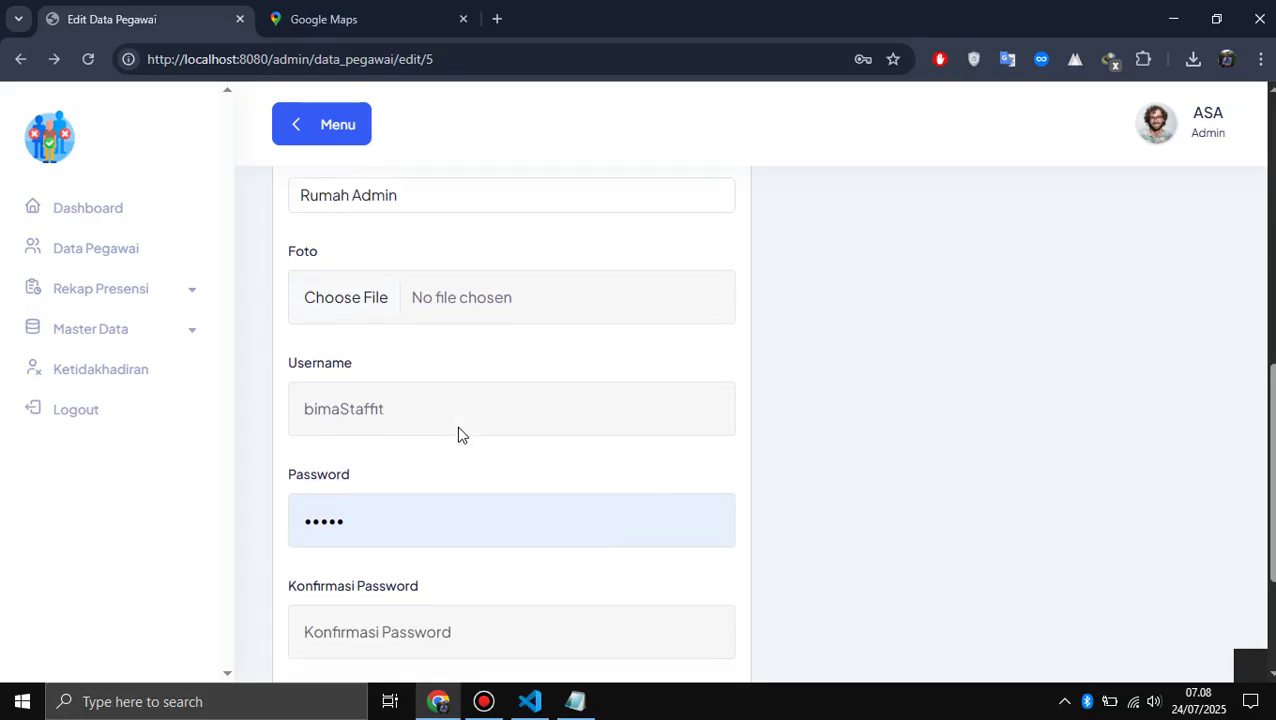
{"action": "scroll", "coordinate": [458, 433], "scroll_direction": "down", "scroll_amount": 1}
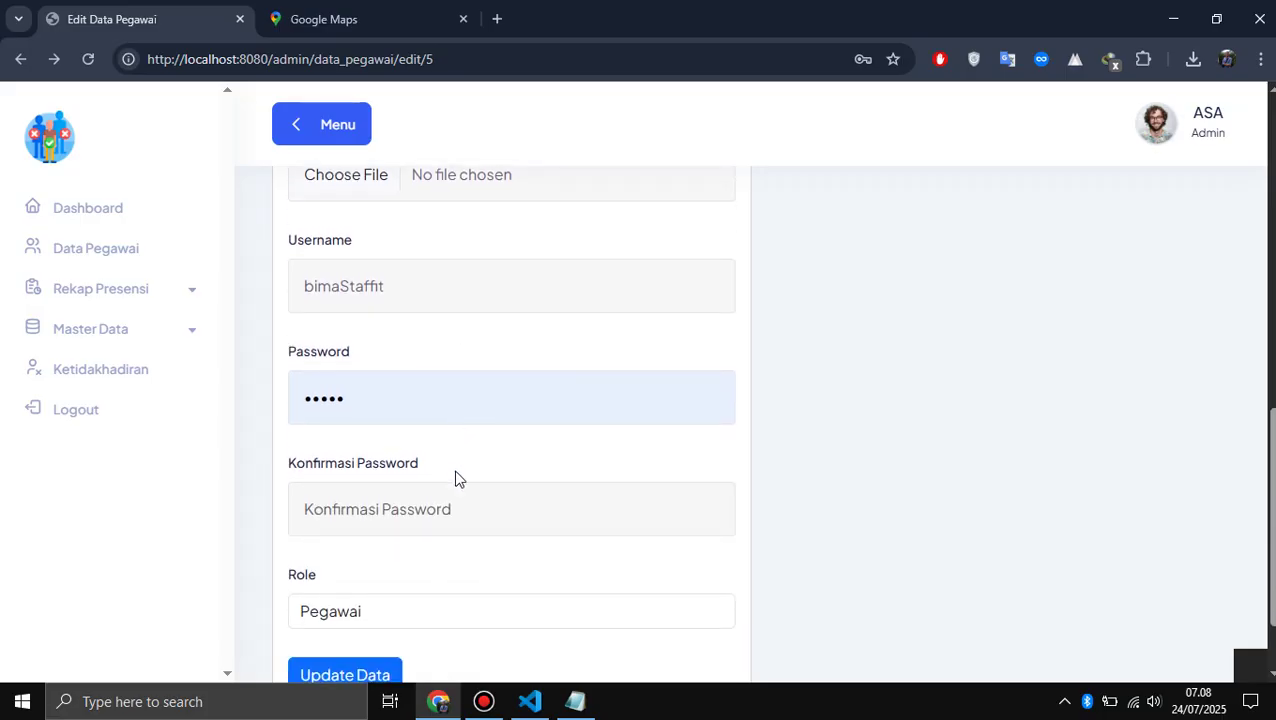
{"action": "left_click", "coordinate": [366, 668]}
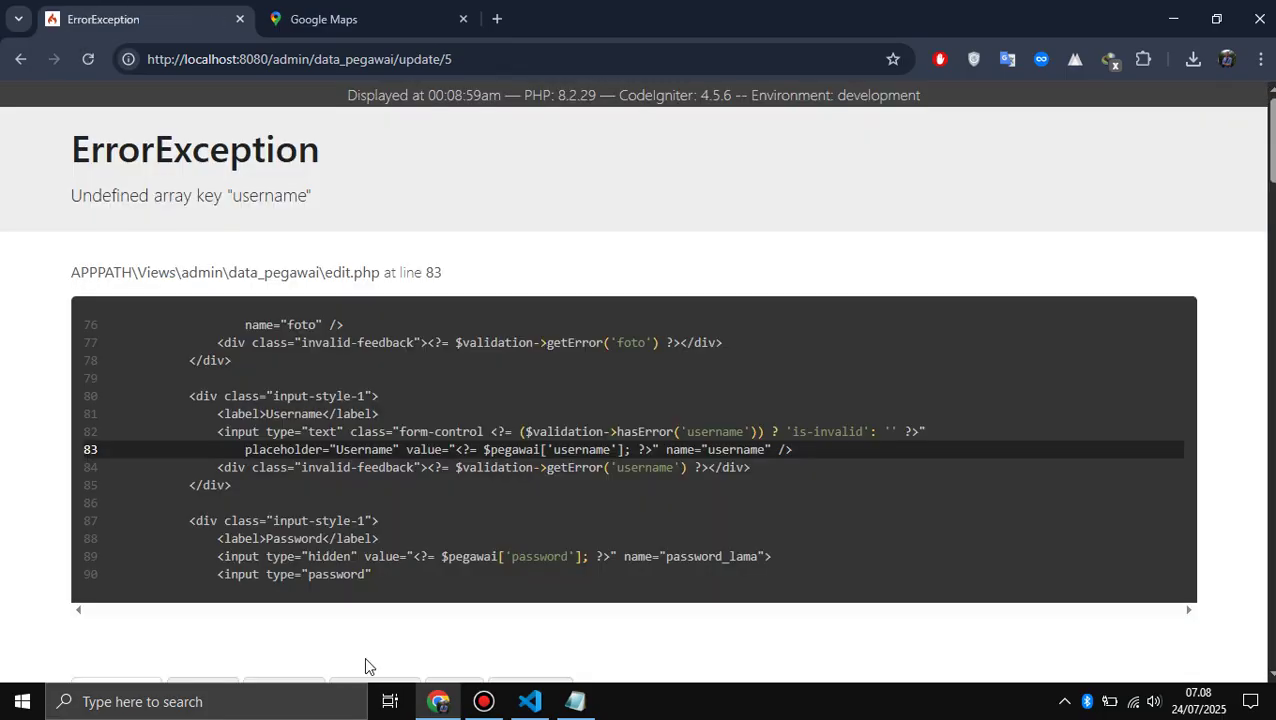
{"action": "scroll", "coordinate": [295, 393], "scroll_direction": "down", "scroll_amount": 1}
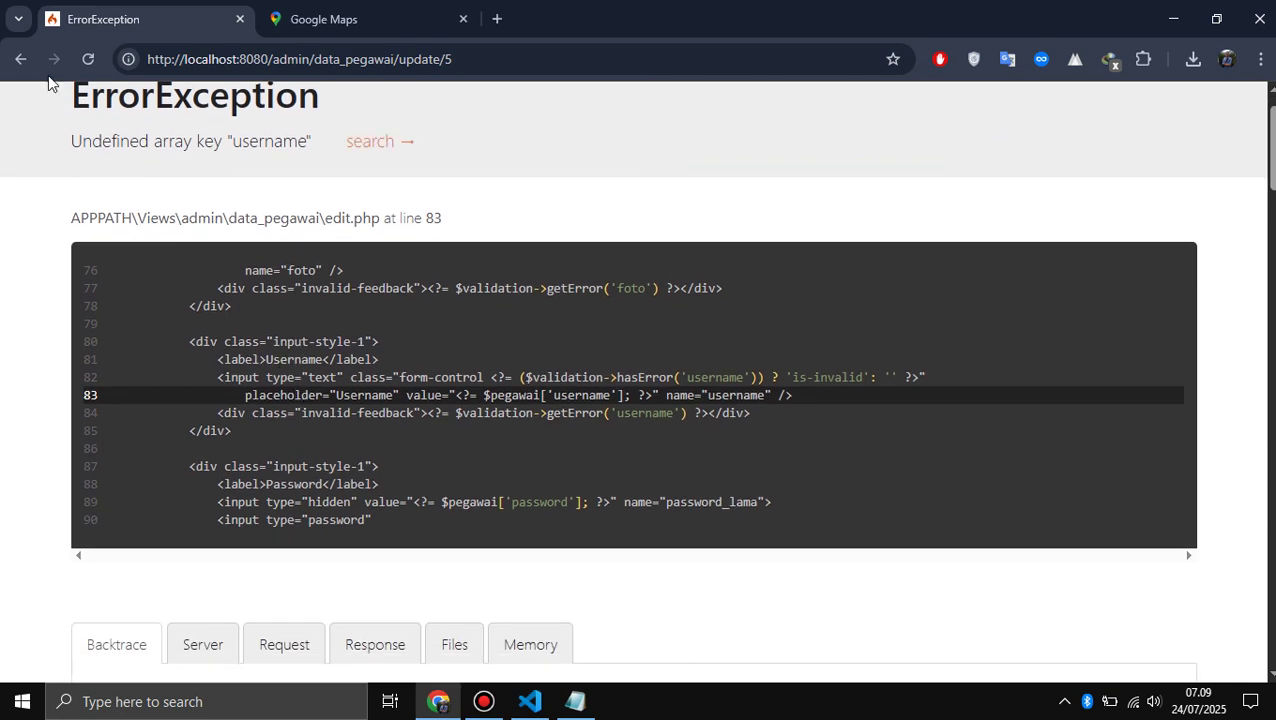
{"action": "left_click", "coordinate": [22, 59]}
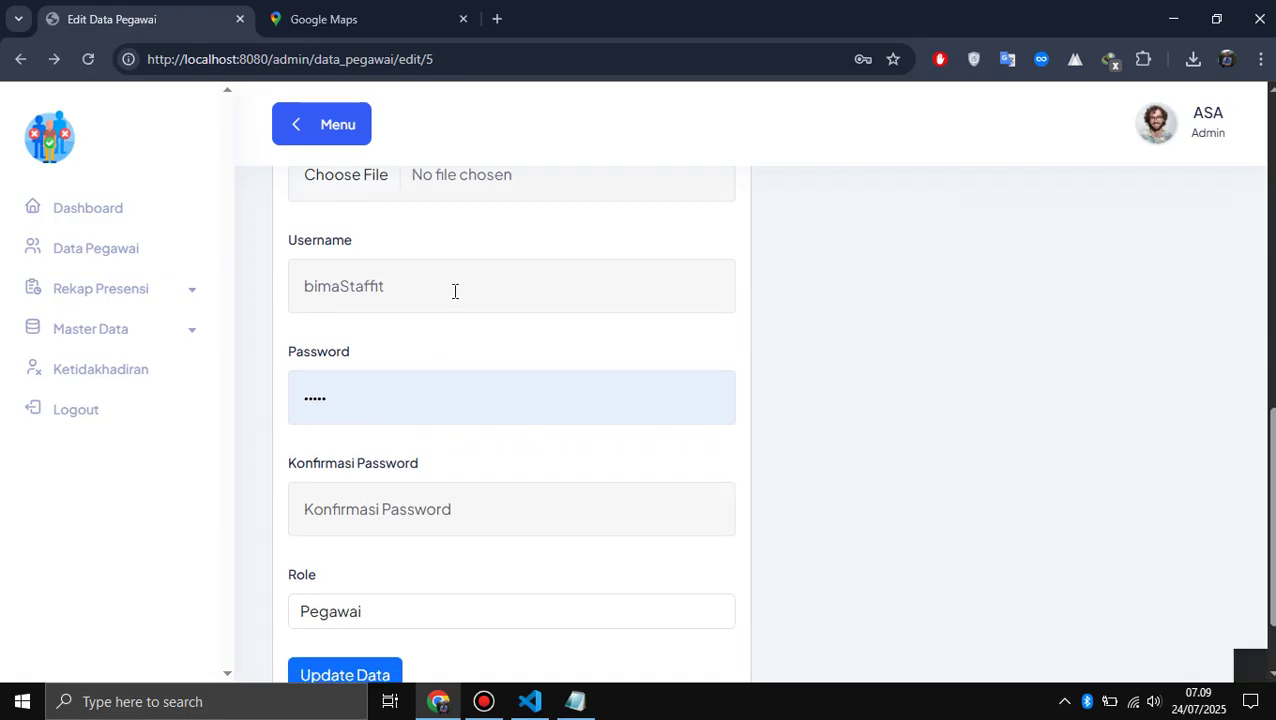
- Set the employee's Lokasi Presensi to Rumah Admin
{"action": "scroll", "coordinate": [455, 291], "scroll_direction": "up", "scroll_amount": 2}
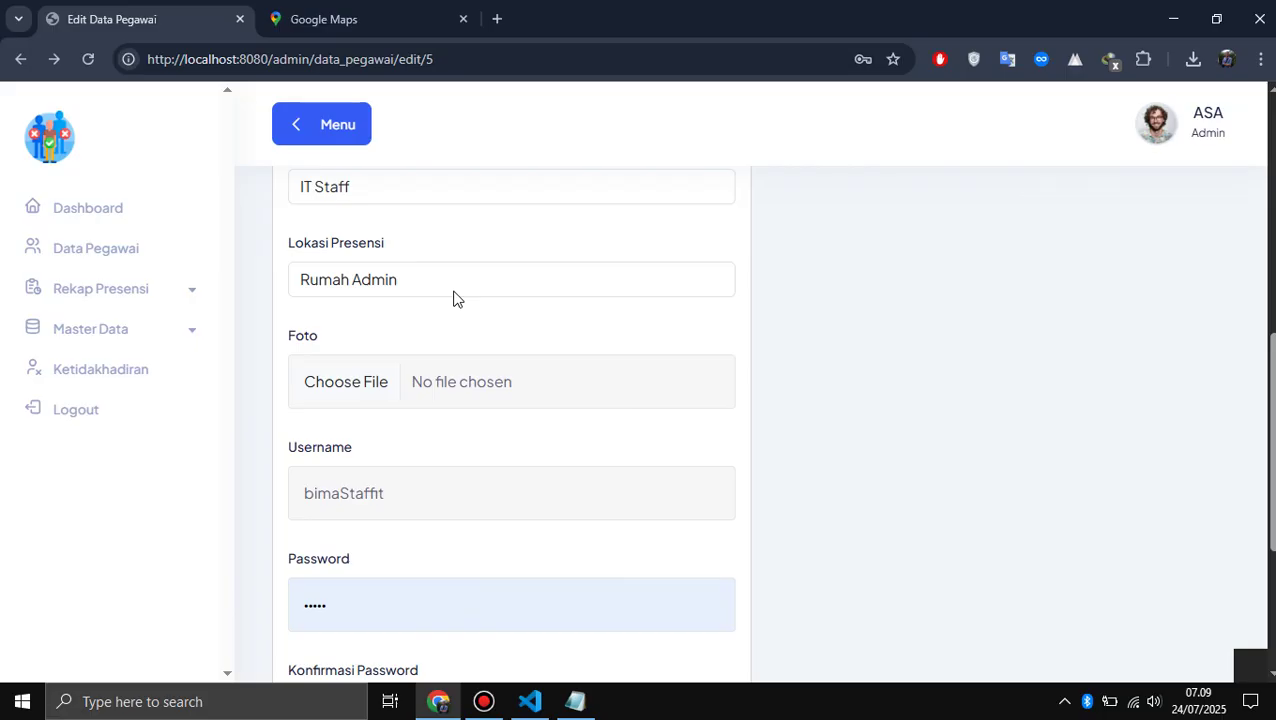
{"action": "left_click", "coordinate": [454, 293]}
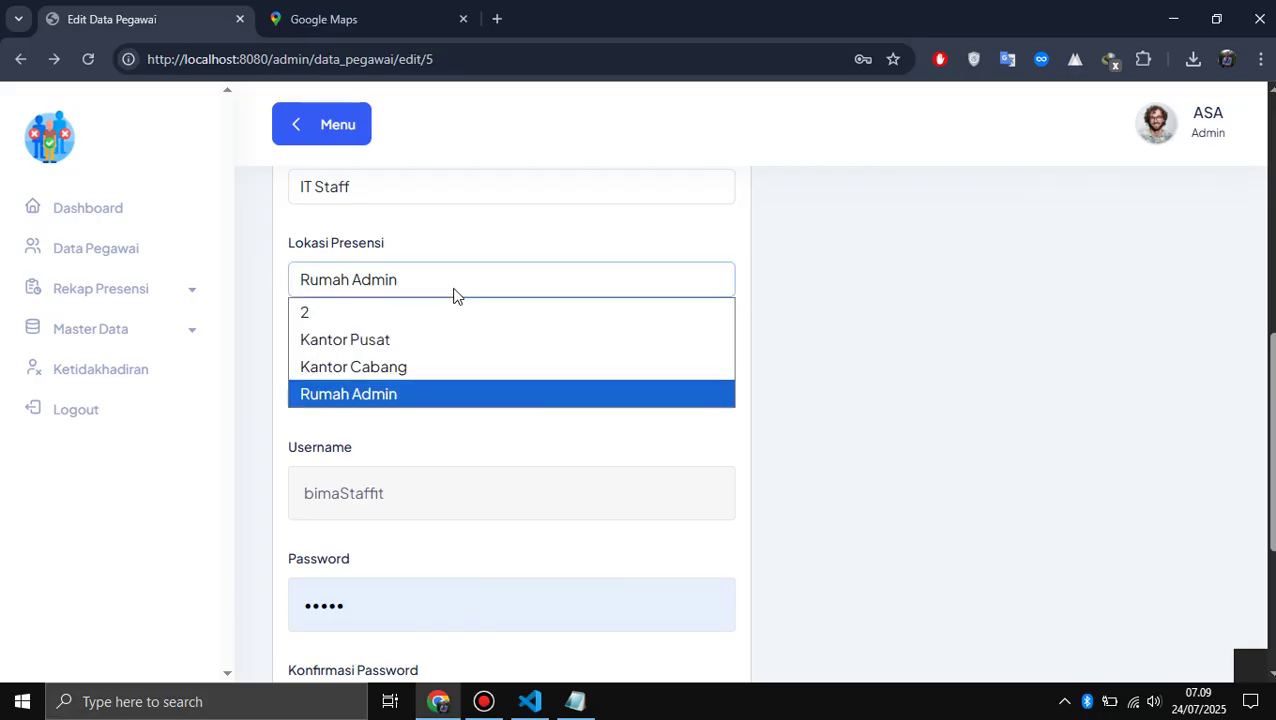
{"action": "left_click", "coordinate": [395, 397]}
{"action": "scroll", "coordinate": [512, 333], "scroll_direction": "up", "scroll_amount": 2}
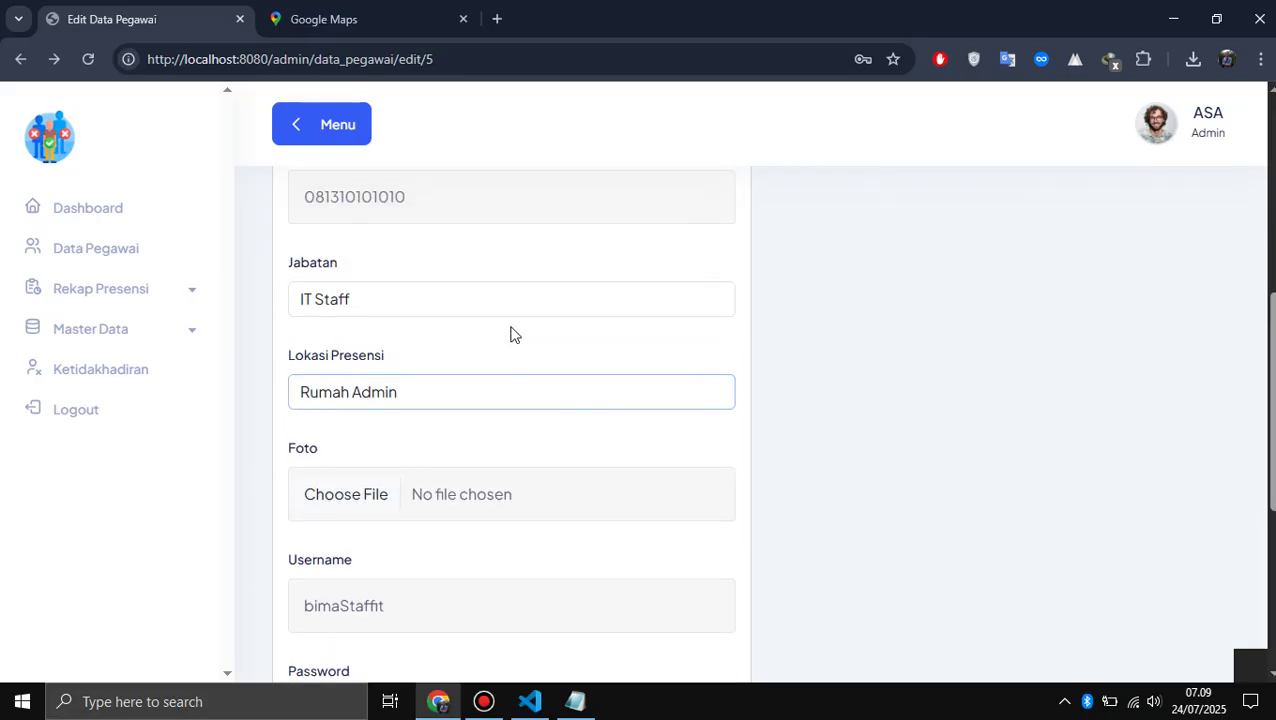
{"action": "scroll", "coordinate": [512, 333], "scroll_direction": "up", "scroll_amount": 5}
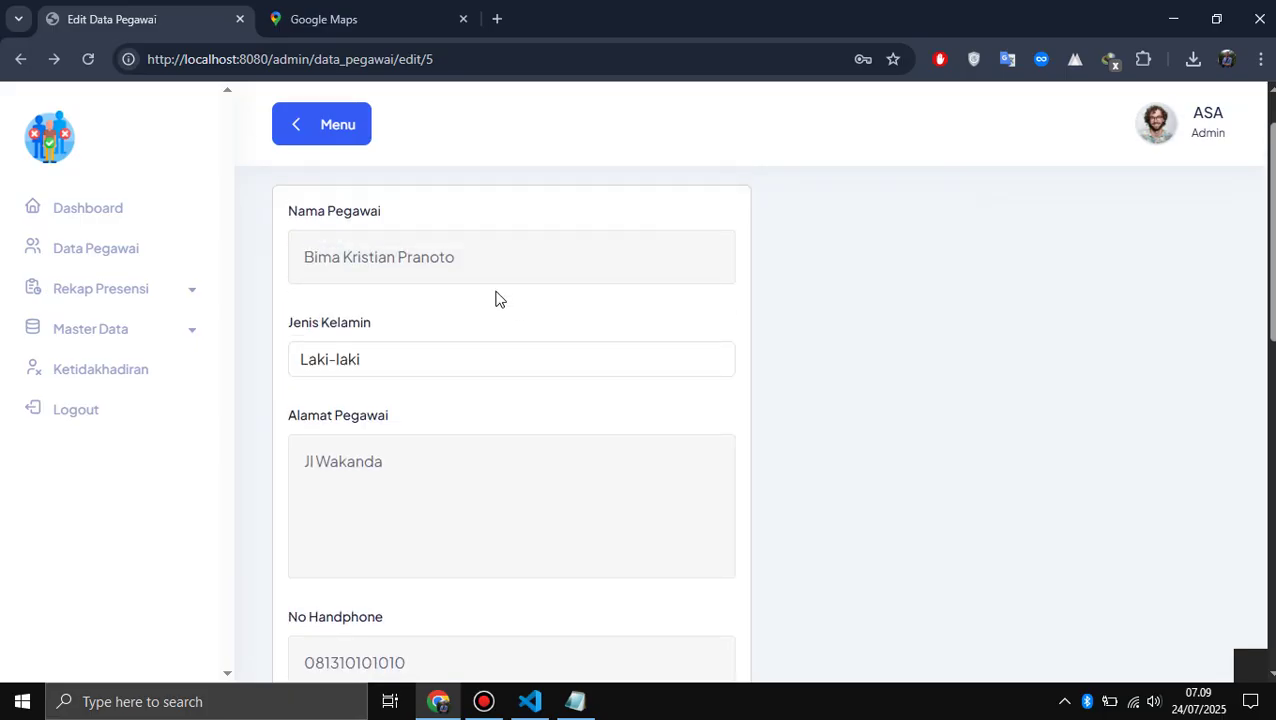
{"action": "left_click", "coordinate": [467, 252]}
{"action": "scroll", "coordinate": [467, 252], "scroll_direction": "down", "scroll_amount": 2}
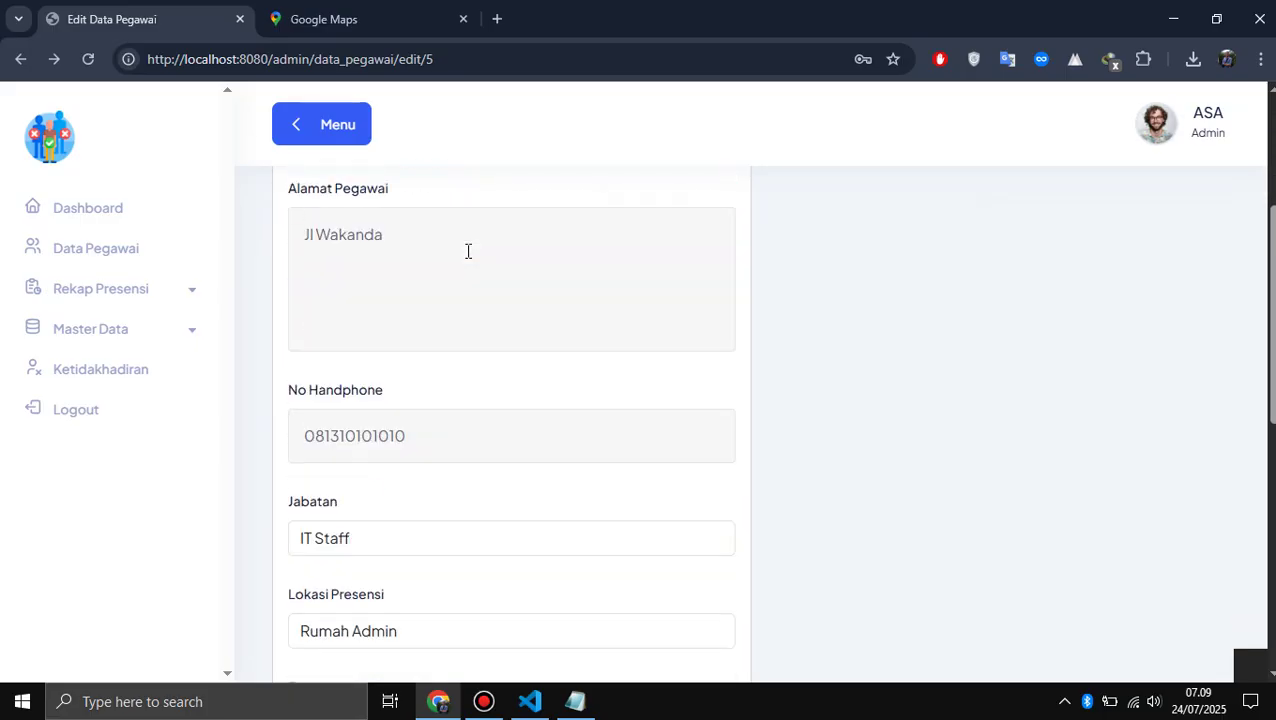
{"action": "scroll", "coordinate": [397, 470], "scroll_direction": "down", "scroll_amount": 2}
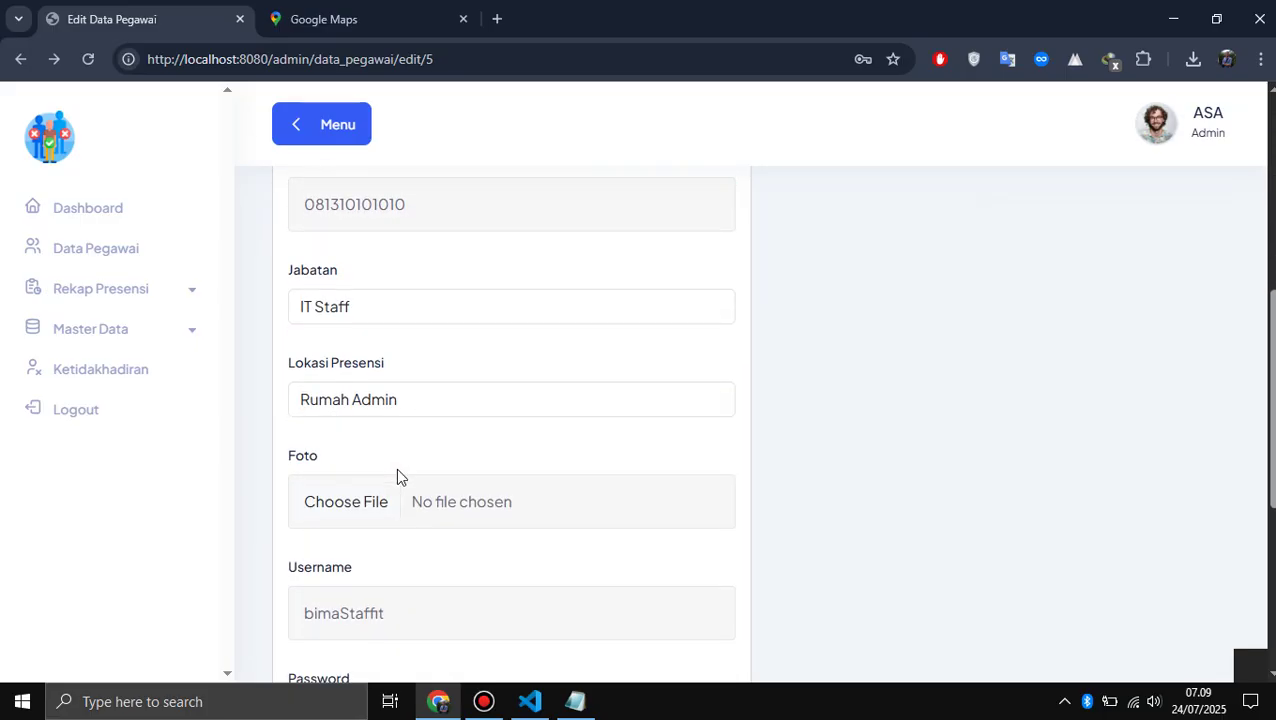
{"action": "scroll", "coordinate": [397, 470], "scroll_direction": "down", "scroll_amount": 2}
- Clear the autofilled password, resubmit the update, and return after the undefined username error
{"action": "left_click", "coordinate": [443, 453]}
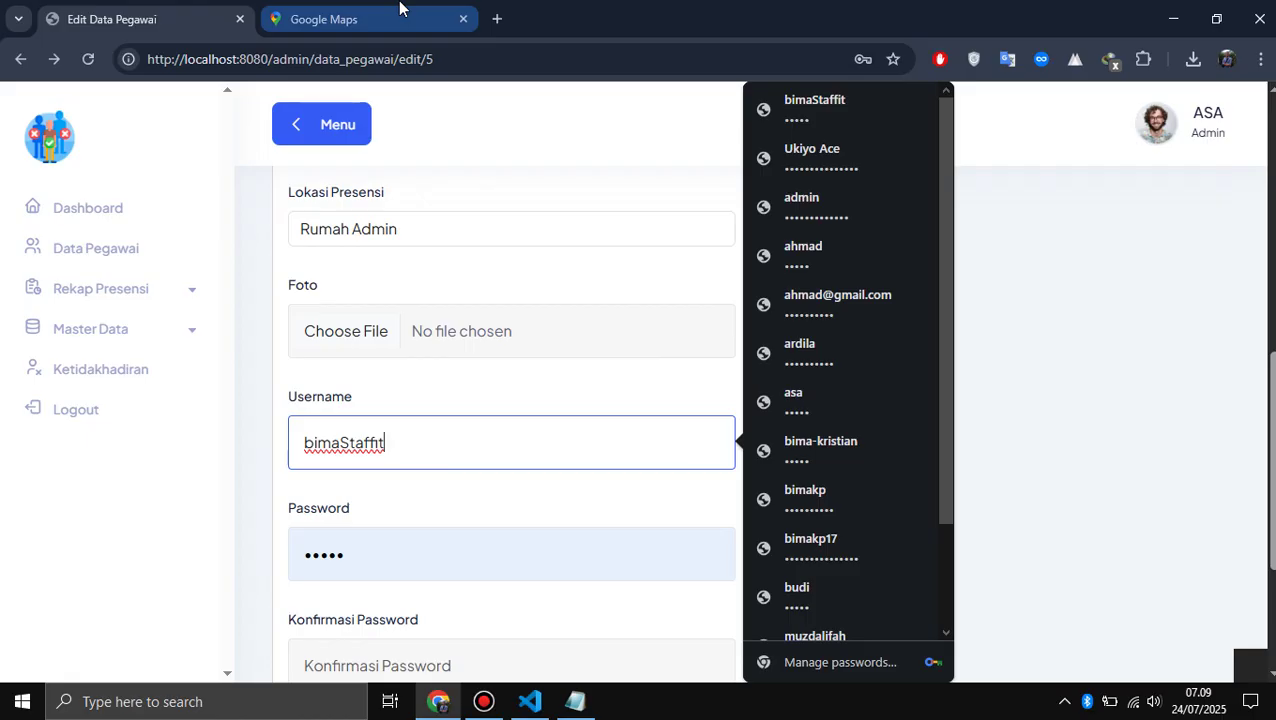
{"action": "mouse_move", "coordinate": [399, 8]}
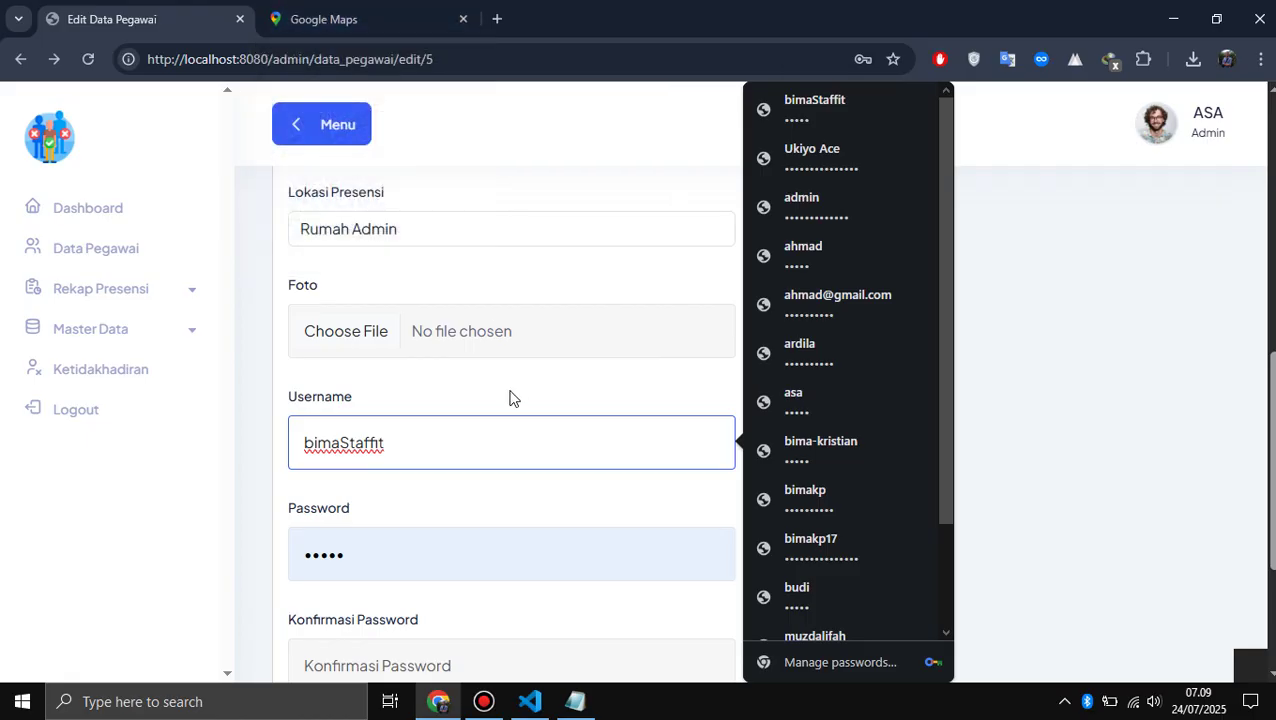
{"action": "scroll", "coordinate": [510, 396], "scroll_direction": "down", "scroll_amount": 3}
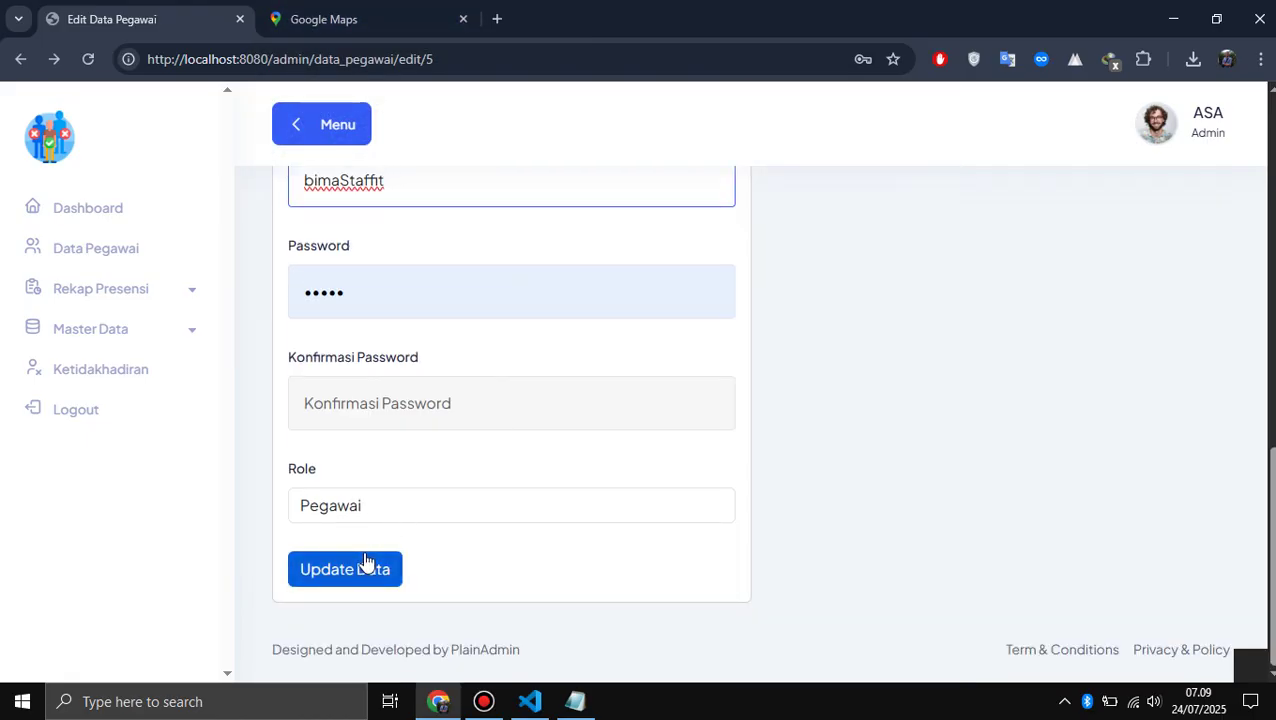
{"action": "left_click", "coordinate": [437, 303]}
{"action": "key", "text": "BackSpace"}
{"action": "key", "text": "BackSpace"}
{"action": "key", "text": "BackSpace"}
{"action": "key", "text": "BackSpace"}
{"action": "key", "text": "BackSpace"}
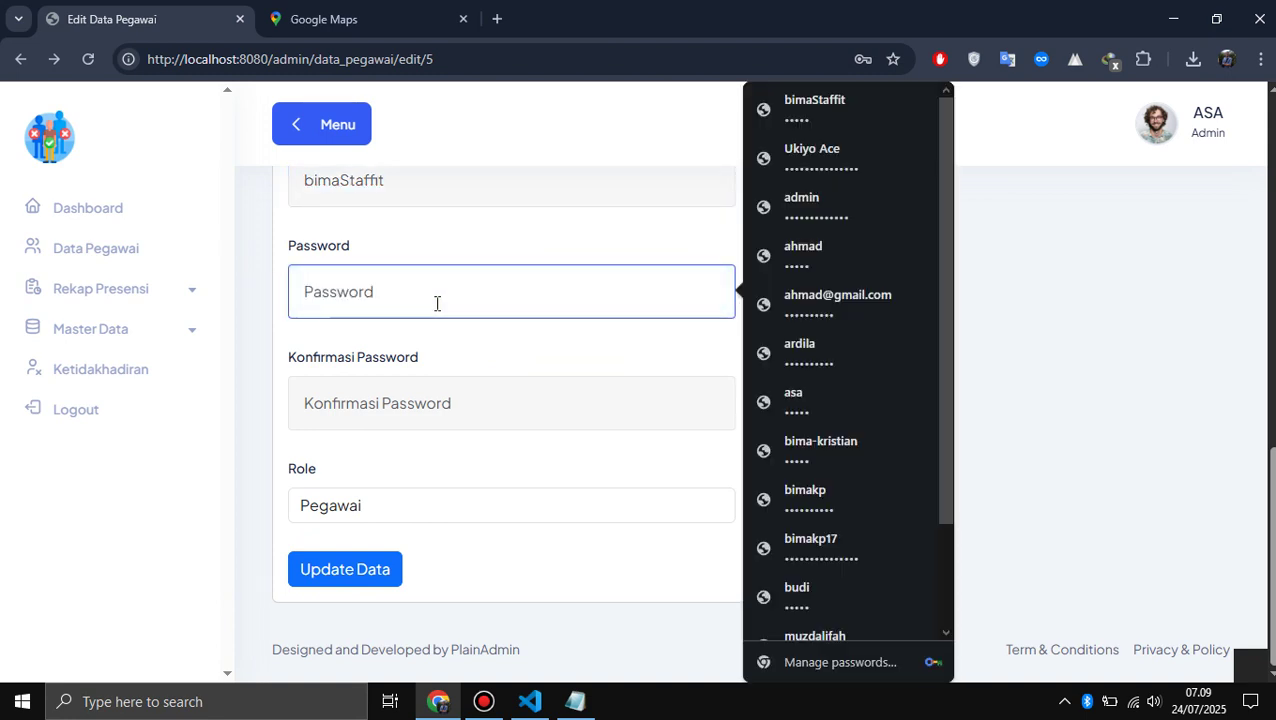
{"action": "left_click", "coordinate": [388, 570]}
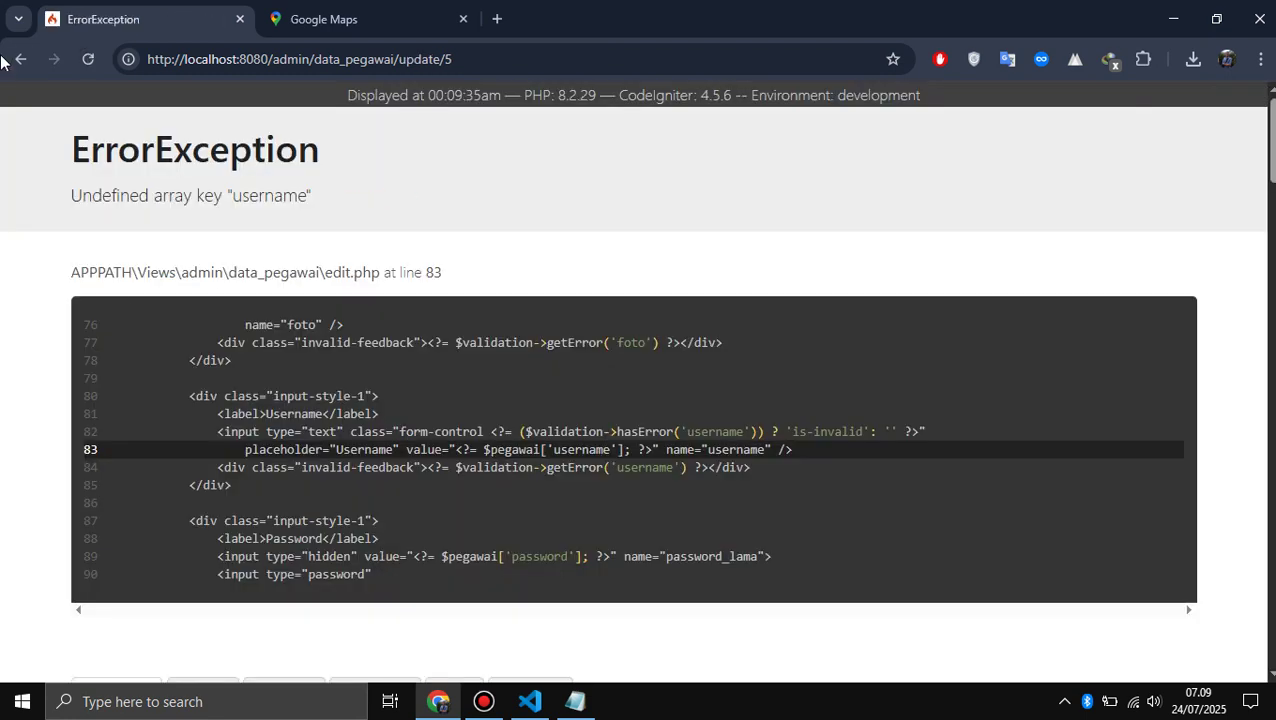
{"action": "left_click", "coordinate": [8, 62]}
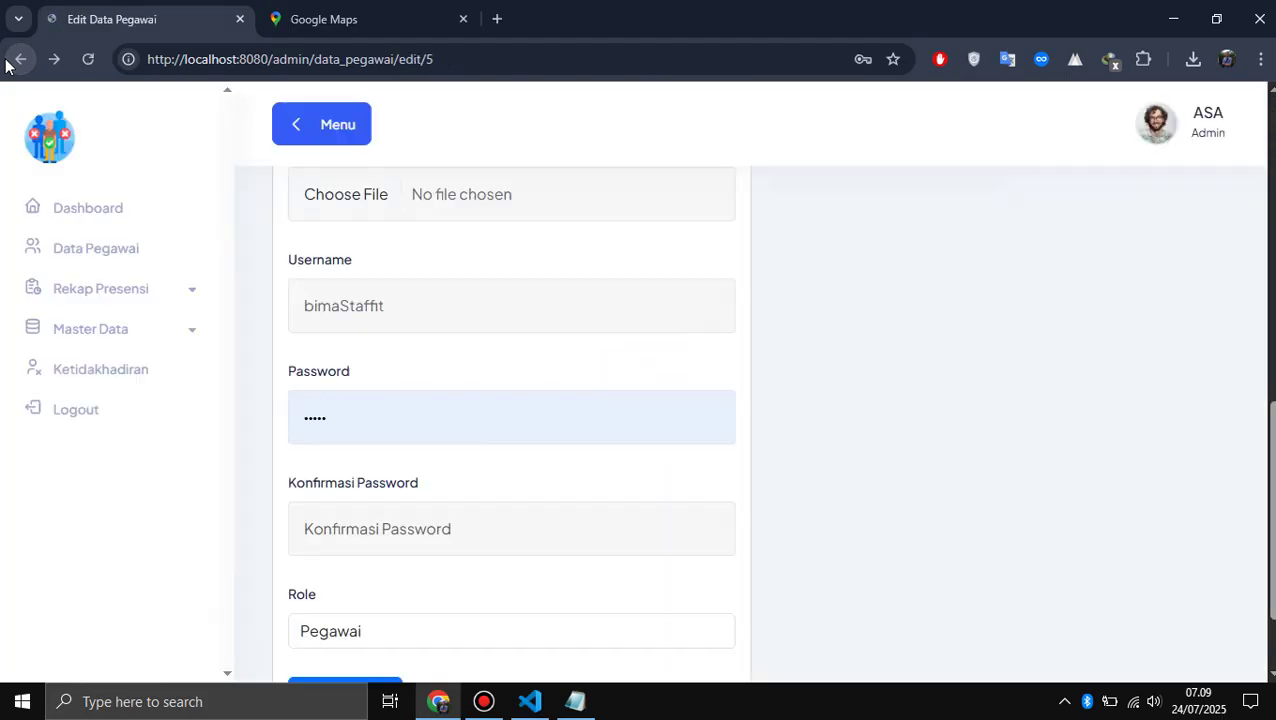
- Load localhost/phpmyadmin in the Google Maps tab, then go back to the Data Pegawai list
{"action": "left_click", "coordinate": [405, 14]}
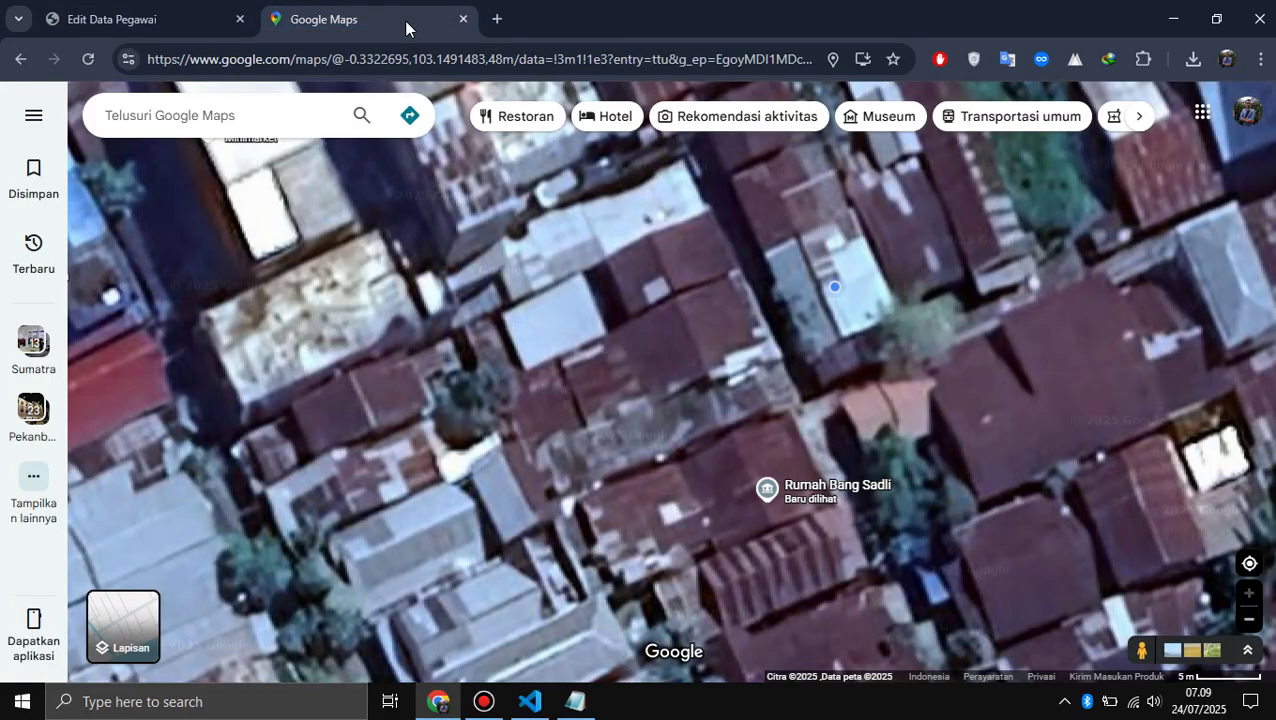
{"action": "left_click", "coordinate": [383, 56]}
{"action": "type", "text": "phpm"}
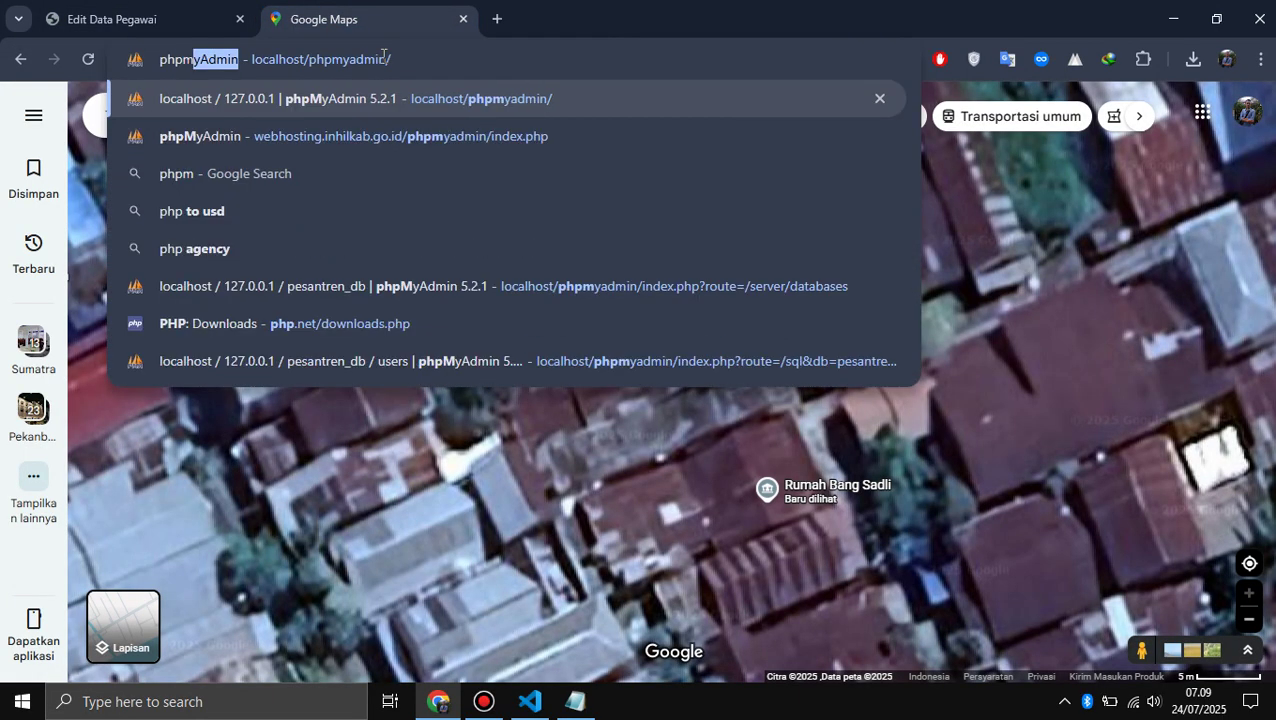
{"action": "key", "text": "Return"}
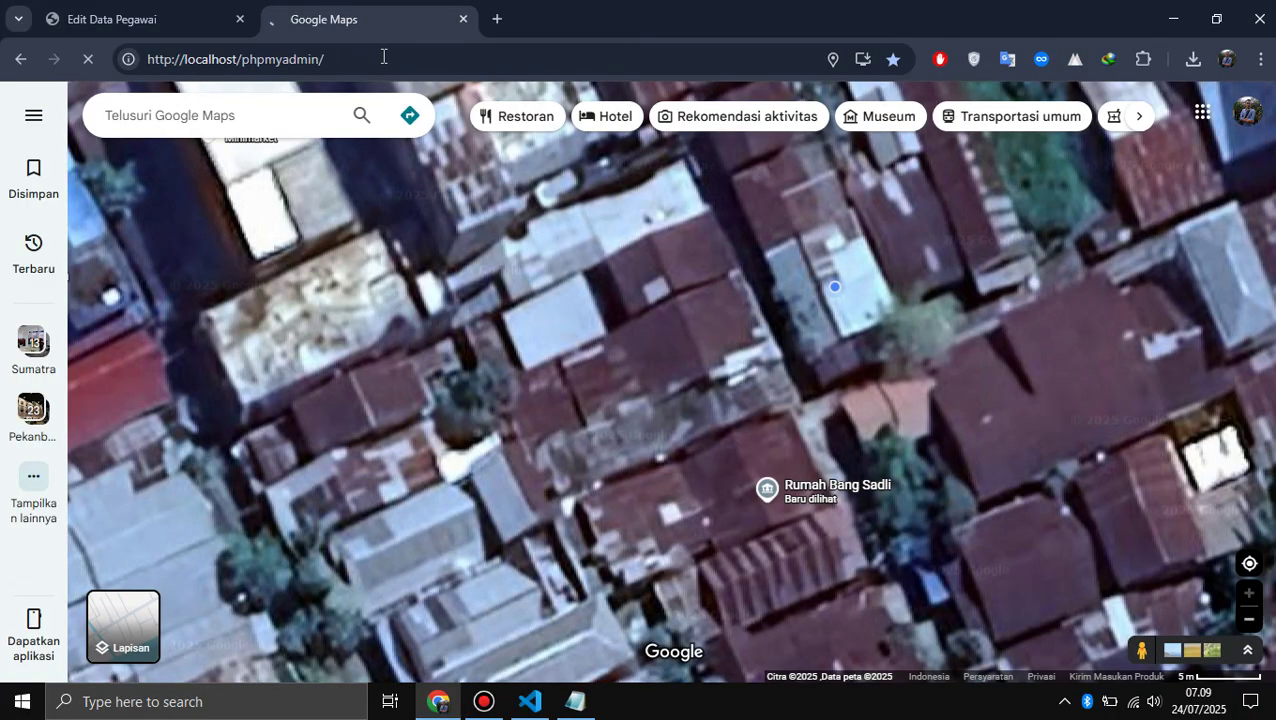
{"action": "left_click", "coordinate": [209, 9]}
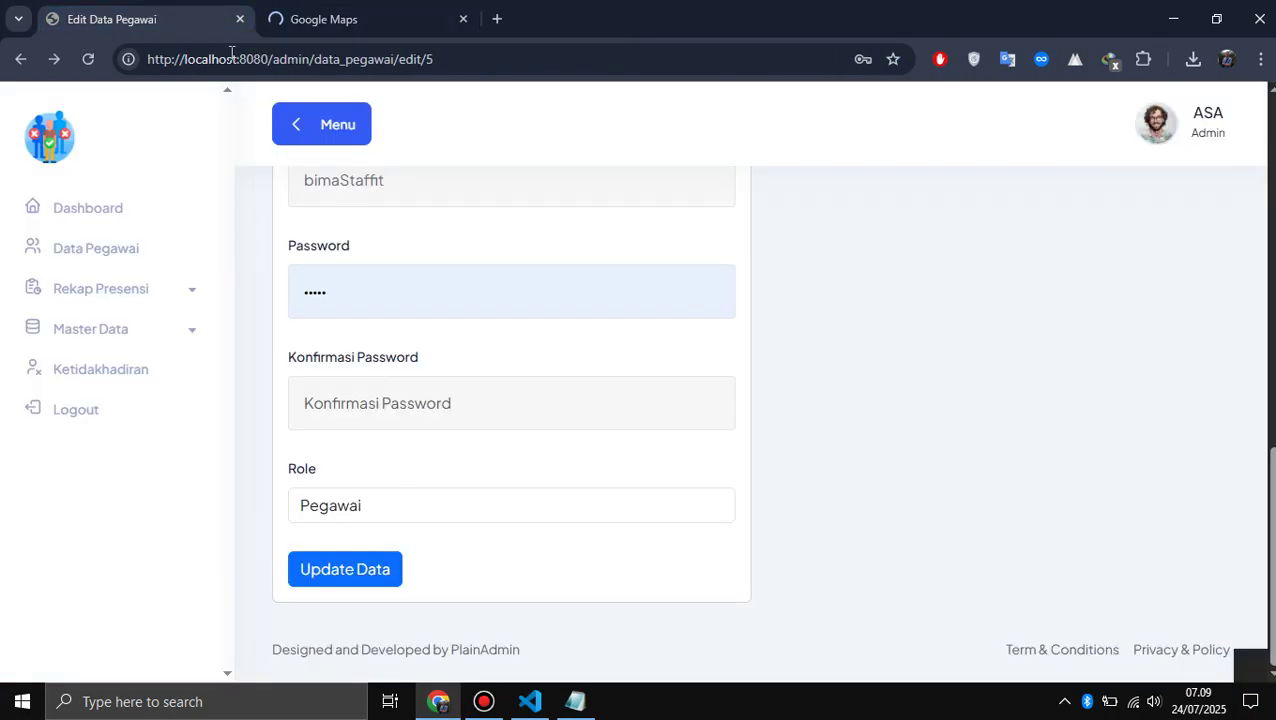
{"action": "left_click", "coordinate": [20, 60]}
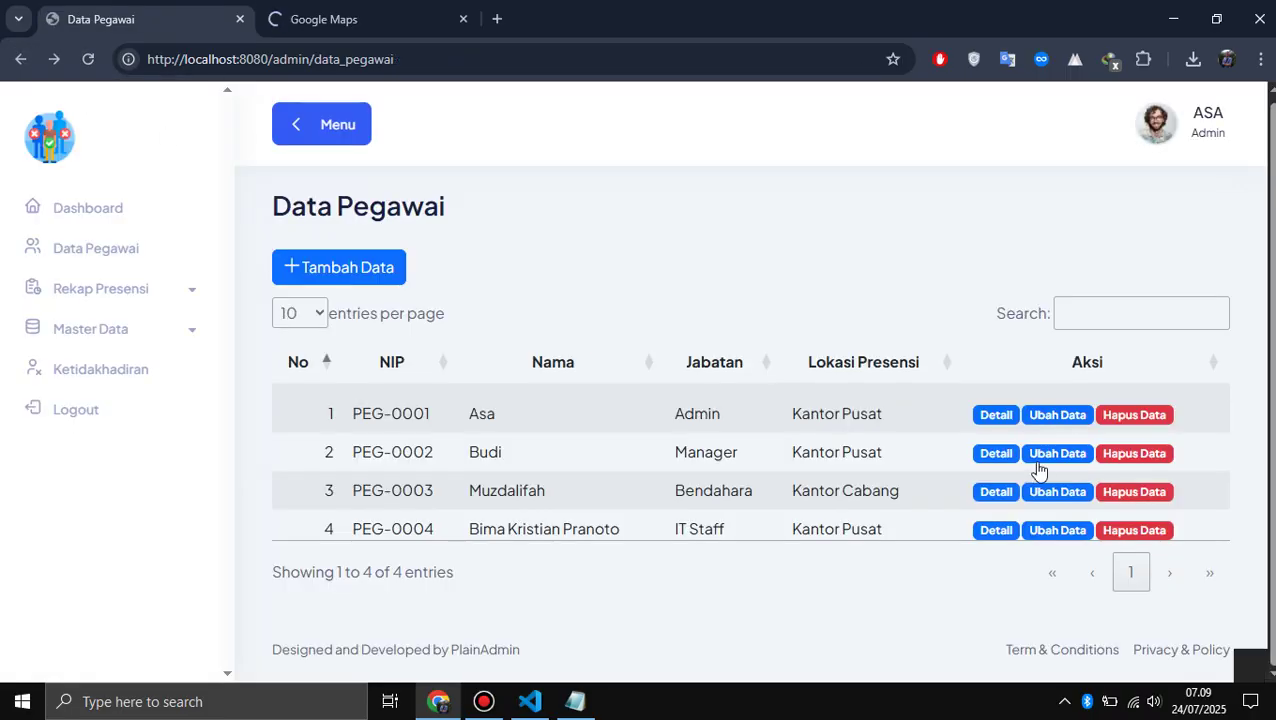
- Open employee PEG-0003's edit form and choose Rumah Admin as its attendance location
{"action": "left_click", "coordinate": [1063, 494]}
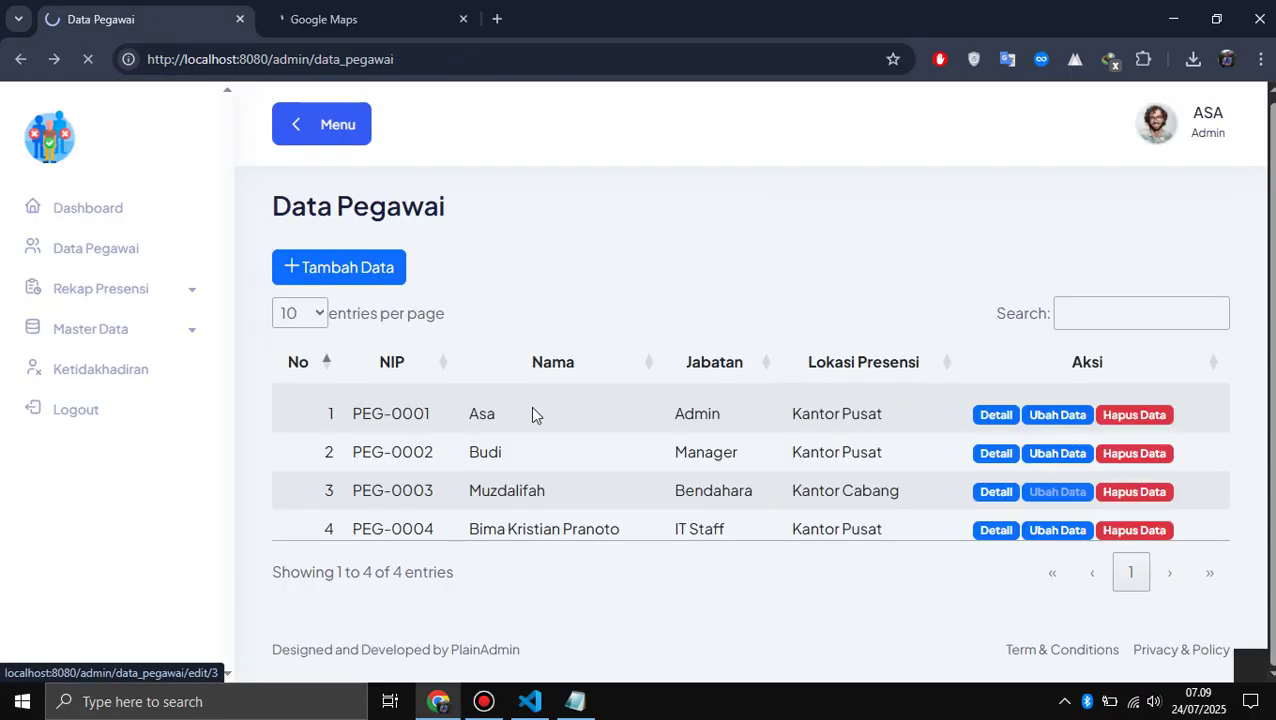
{"action": "scroll", "coordinate": [532, 414], "scroll_direction": "down", "scroll_amount": 10}
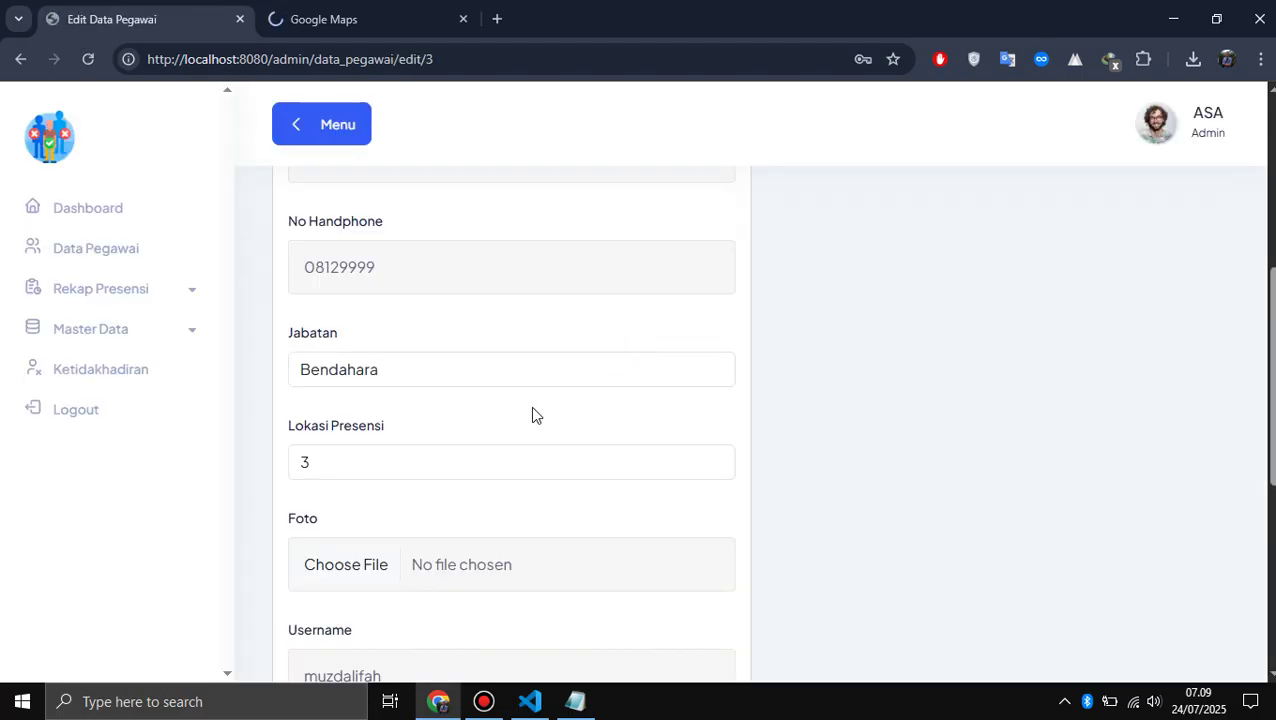
{"action": "scroll", "coordinate": [533, 407], "scroll_direction": "up", "scroll_amount": 1}
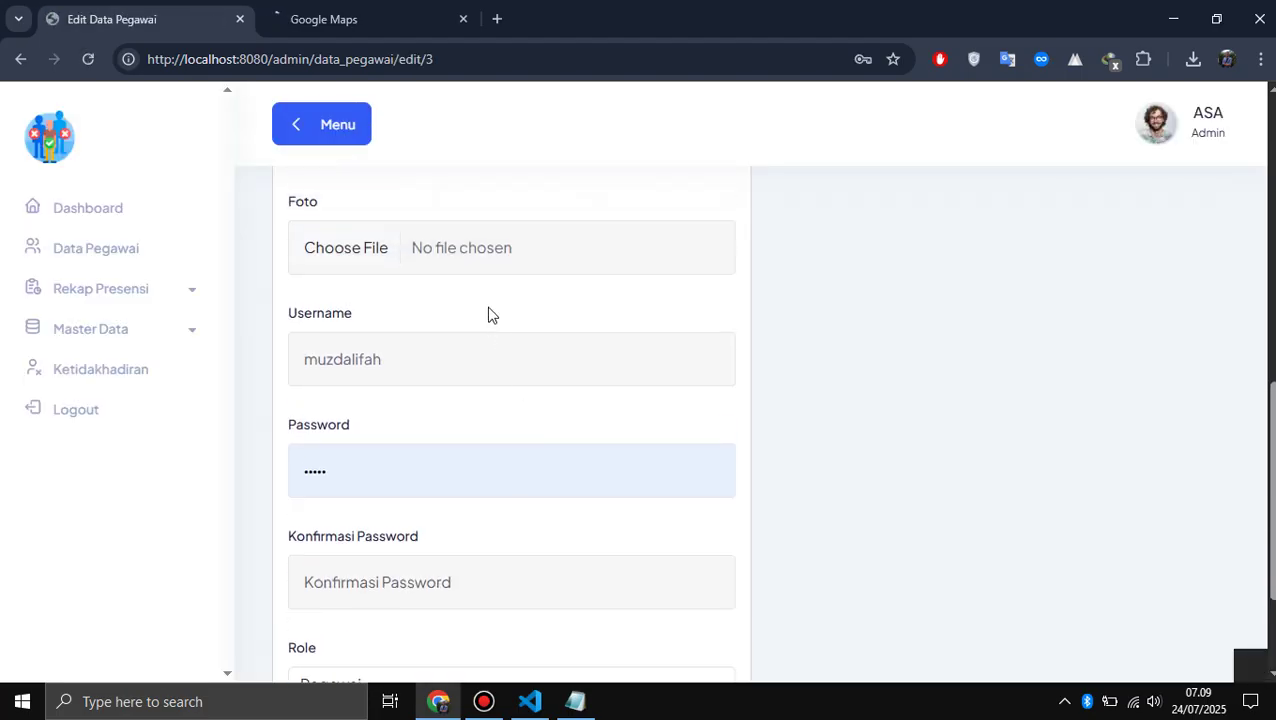
{"action": "scroll", "coordinate": [488, 315], "scroll_direction": "up", "scroll_amount": 3}
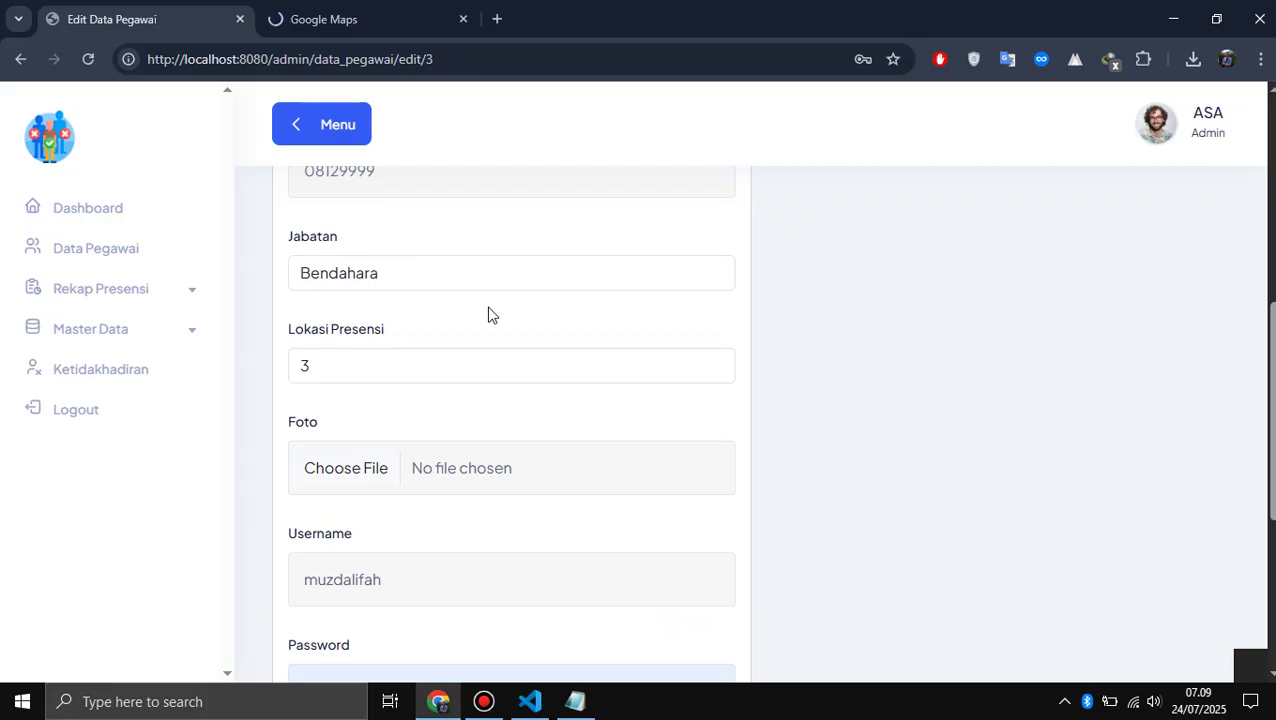
{"action": "left_click", "coordinate": [389, 373]}
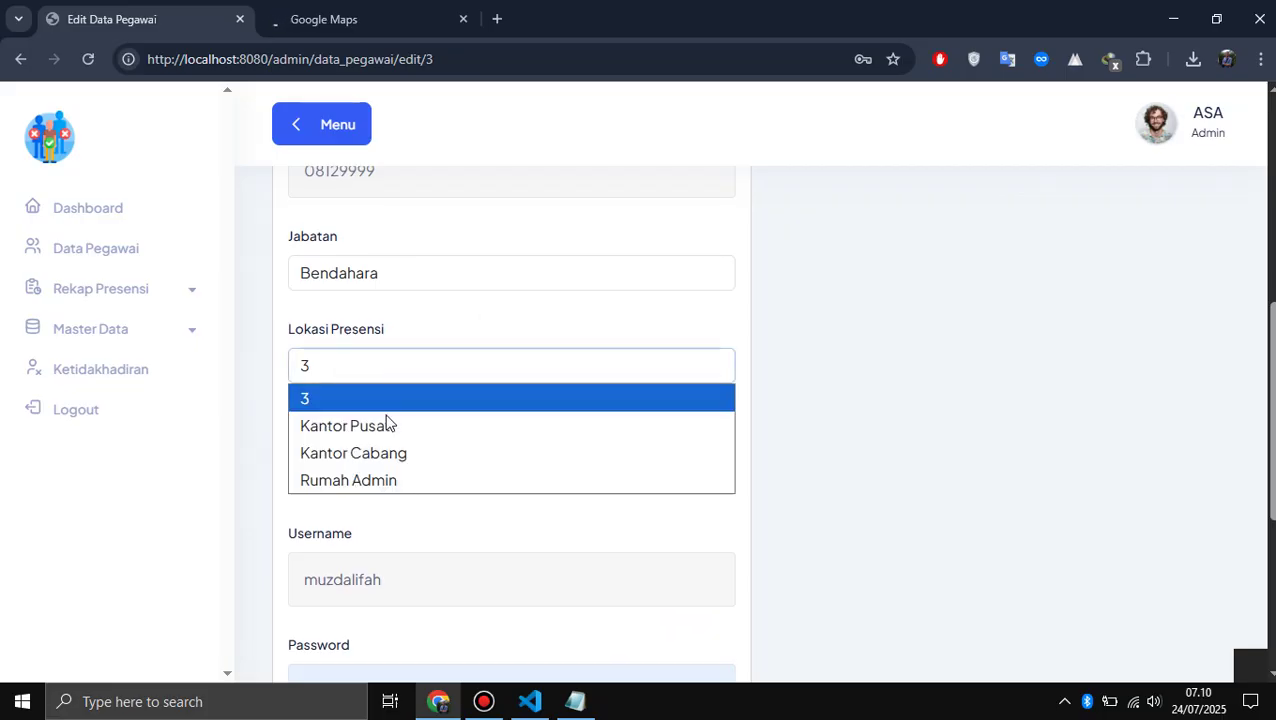
{"action": "left_click", "coordinate": [367, 476]}
- Save the update, go back from the Undefined array key error, and switch to the phpMyAdmin tab
{"action": "scroll", "coordinate": [367, 480], "scroll_direction": "down", "scroll_amount": 5}
{"action": "left_click", "coordinate": [357, 572]}
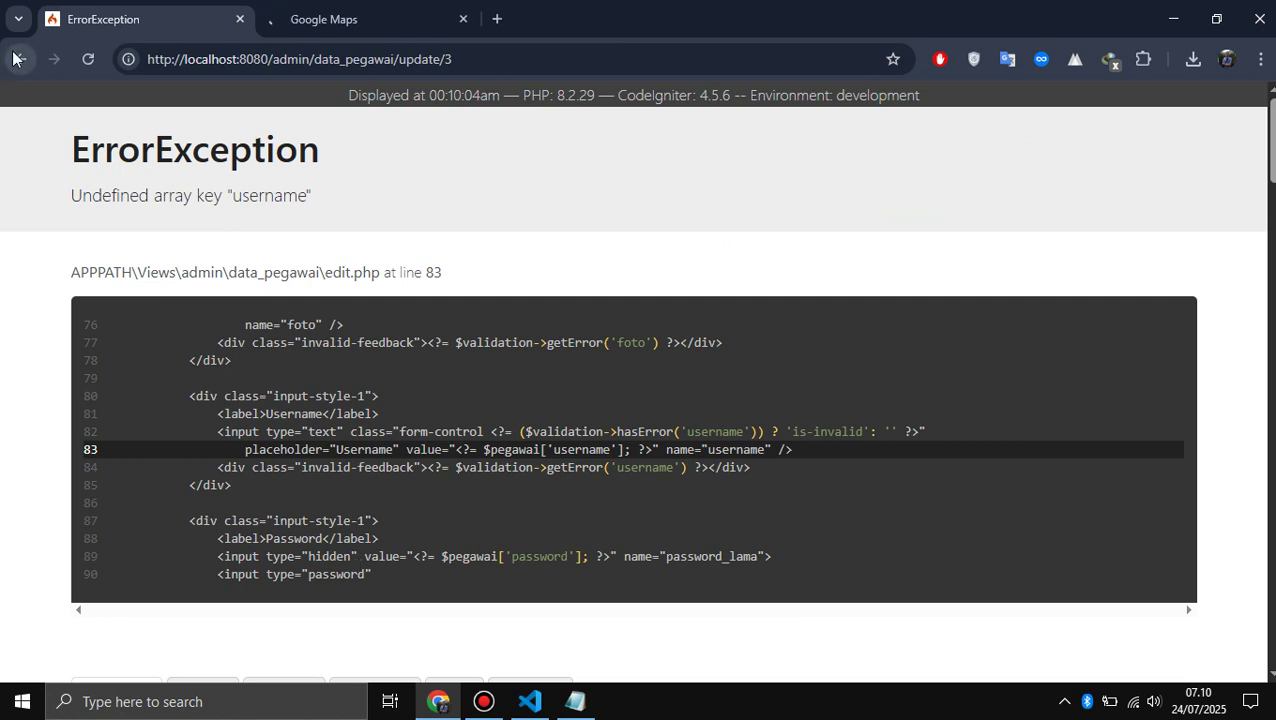
{"action": "left_click", "coordinate": [13, 59]}
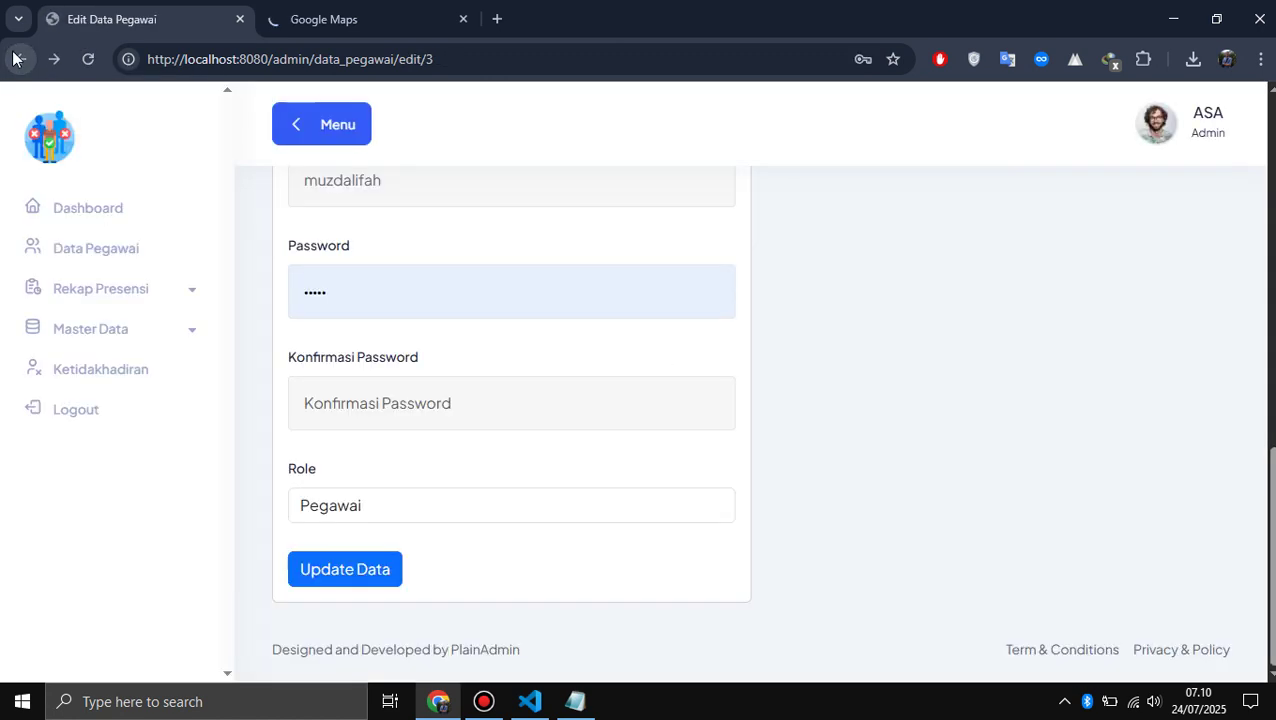
{"action": "left_click", "coordinate": [13, 59]}
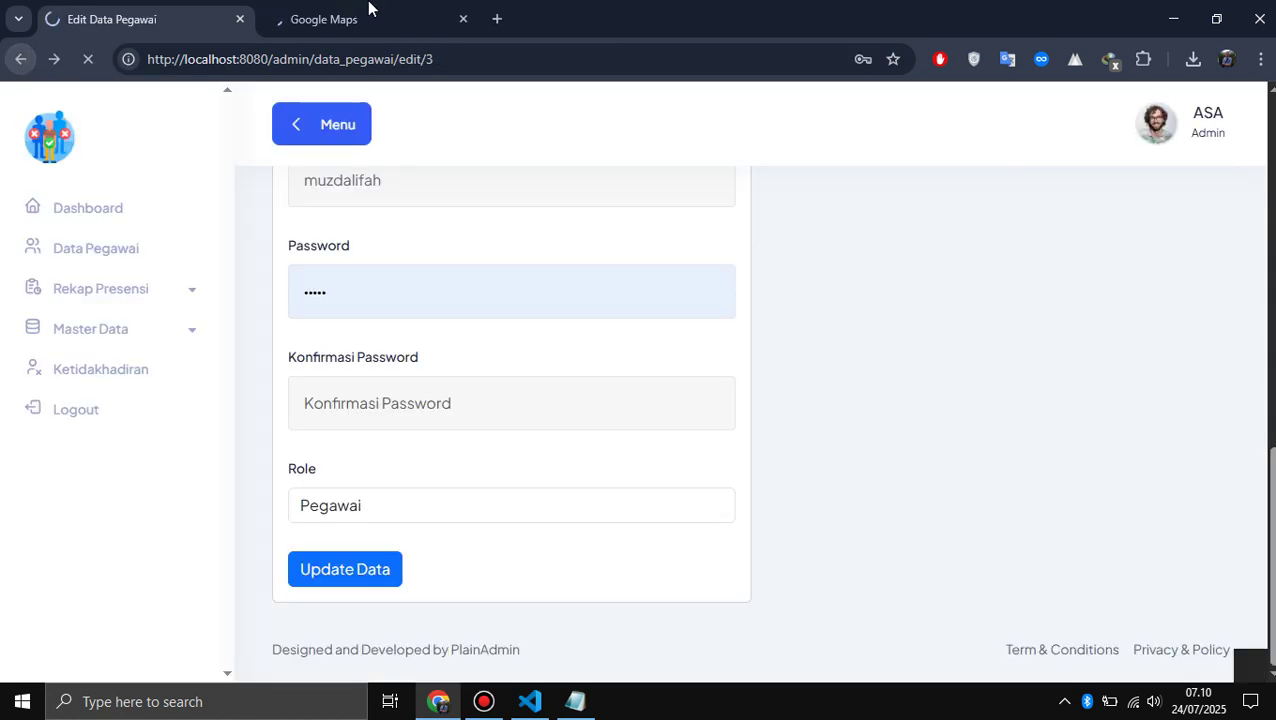
{"action": "left_click", "coordinate": [368, 12]}
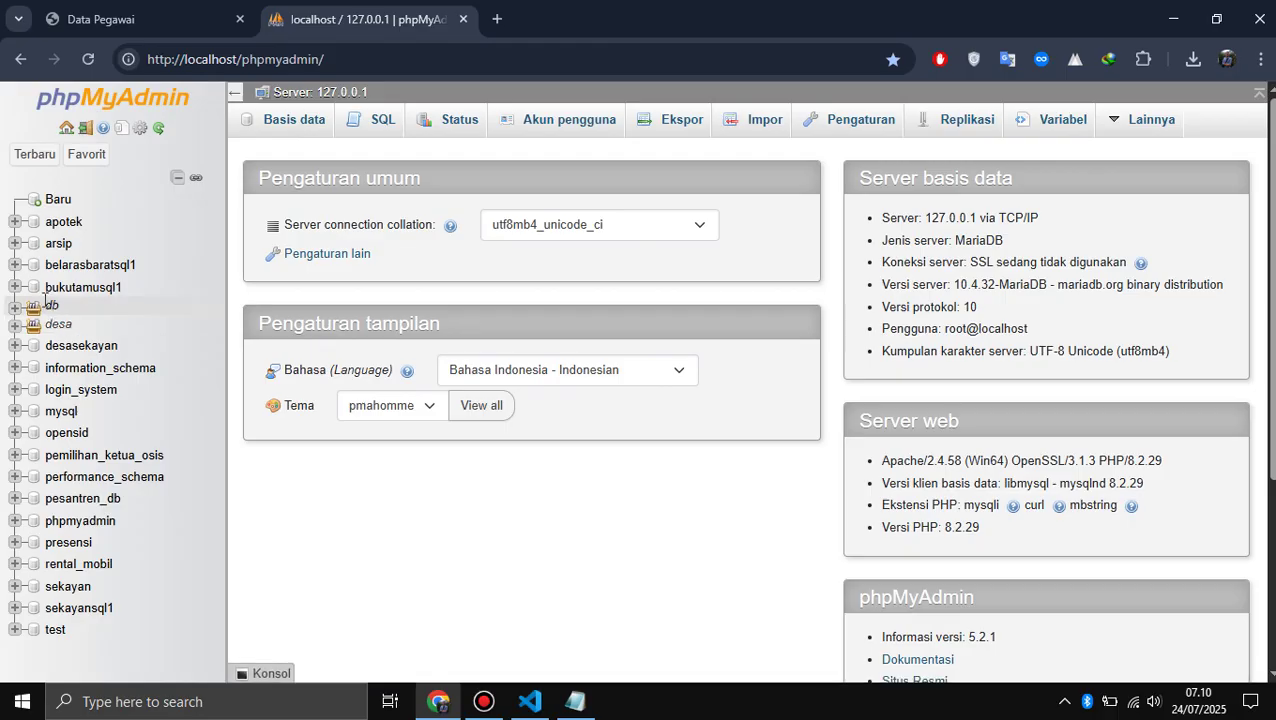
- In db_presensi, edit pegawai row id 5 and save lokasi_presensi as 3
{"action": "left_click", "coordinate": [46, 304]}
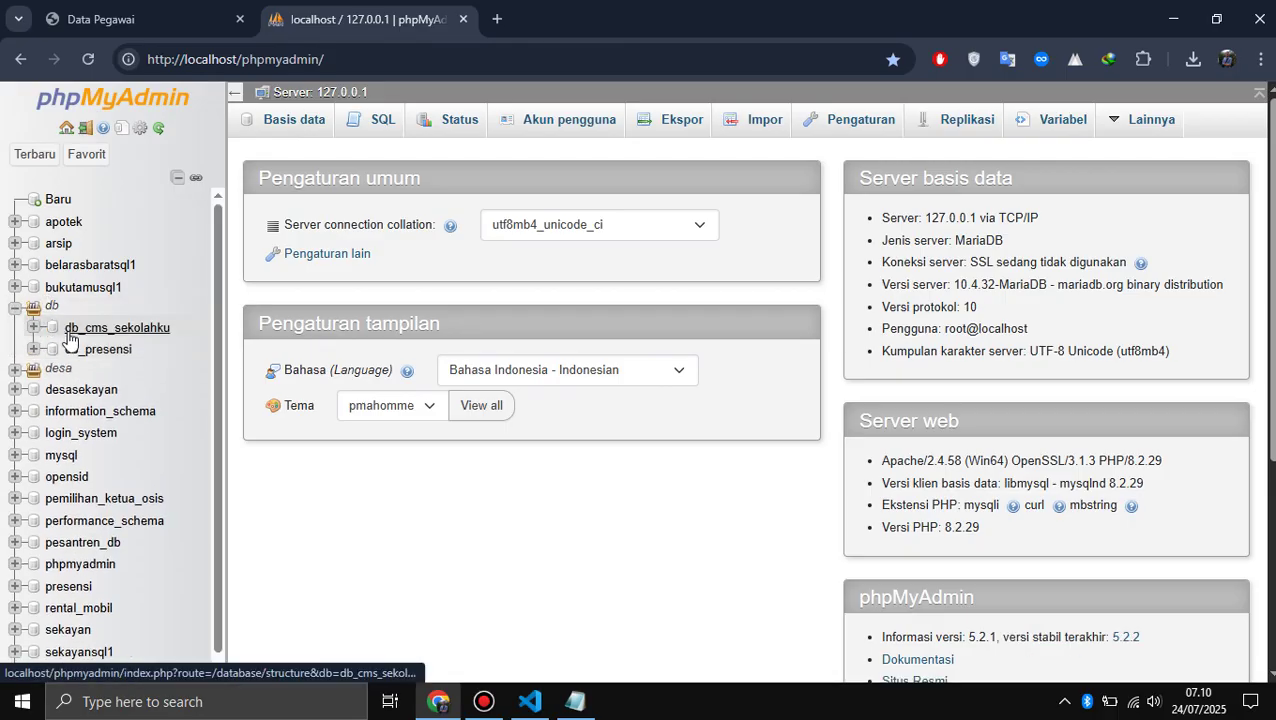
{"action": "left_click", "coordinate": [85, 350]}
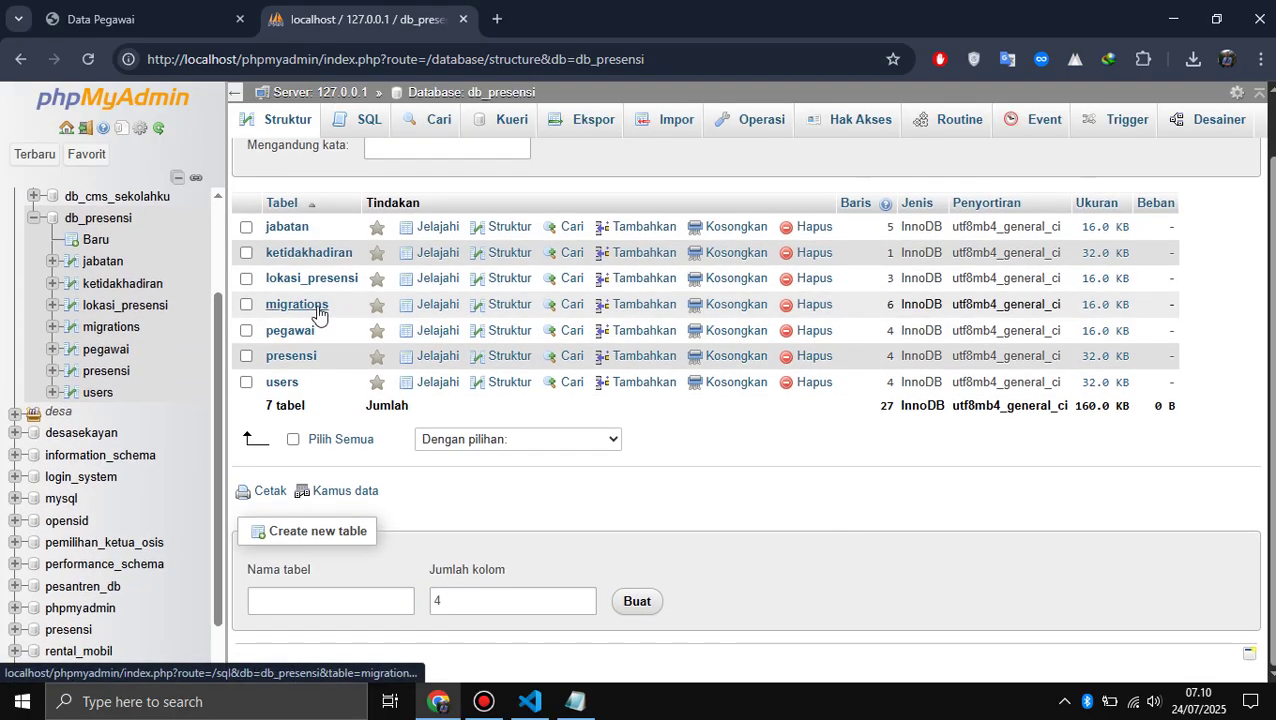
{"action": "left_click", "coordinate": [290, 331]}
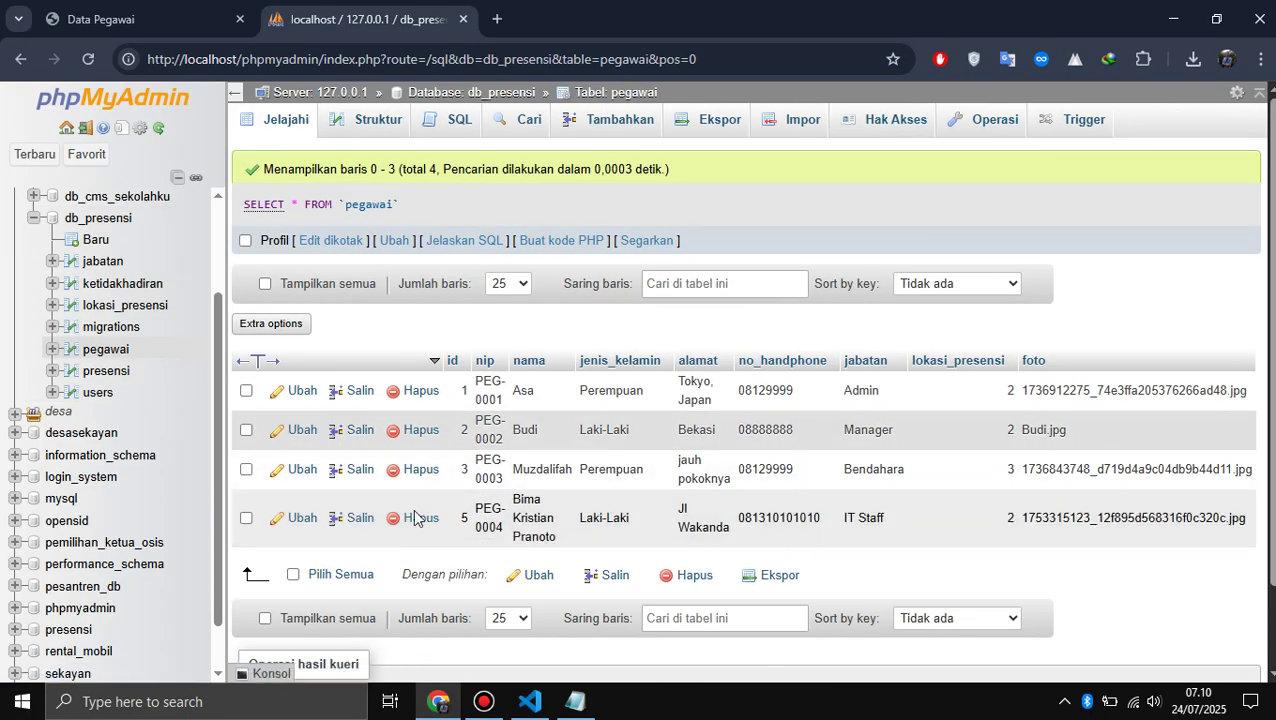
{"action": "left_click", "coordinate": [302, 518]}
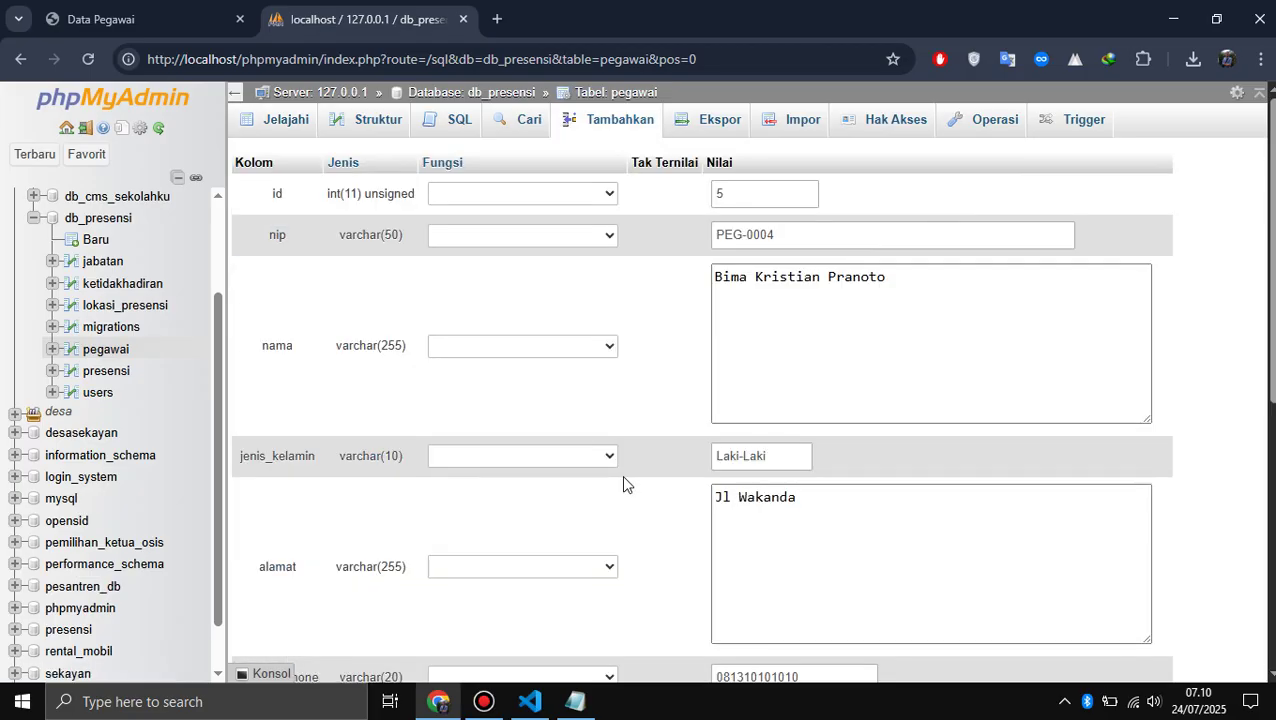
{"action": "scroll", "coordinate": [622, 481], "scroll_direction": "down", "scroll_amount": 2}
{"action": "scroll", "coordinate": [621, 475], "scroll_direction": "down", "scroll_amount": 2}
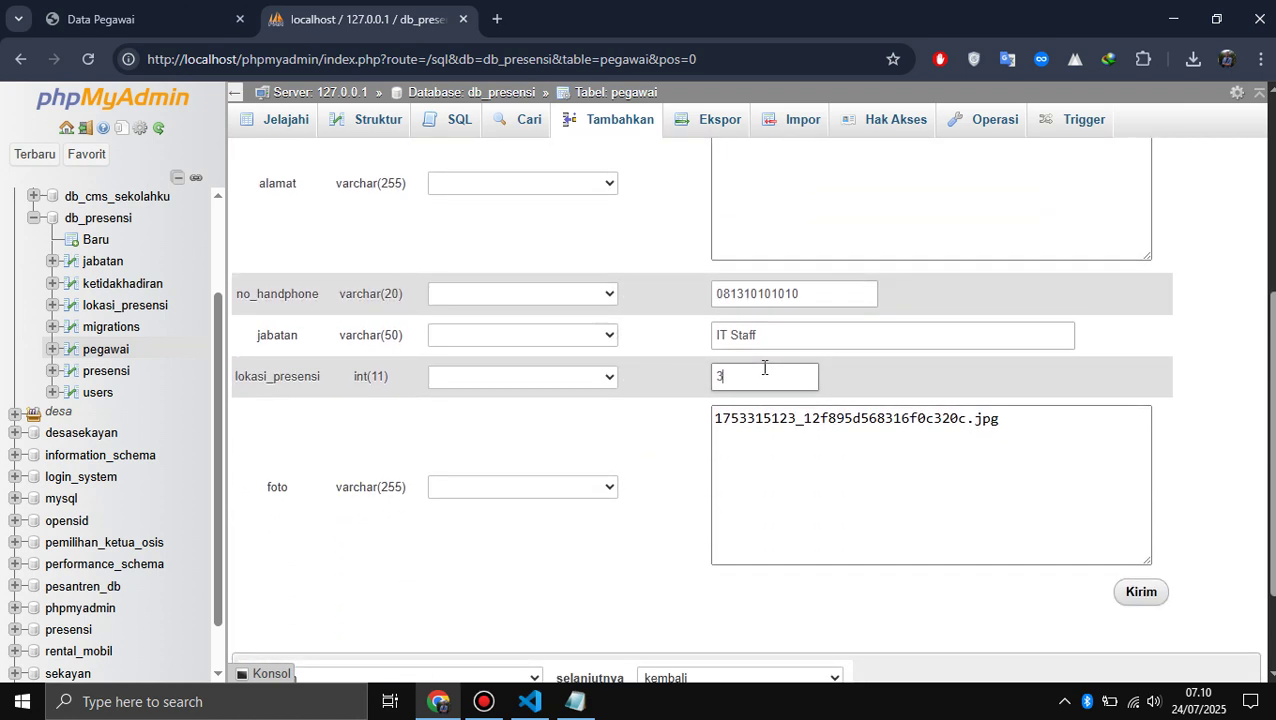
{"action": "left_click", "coordinate": [1143, 598]}
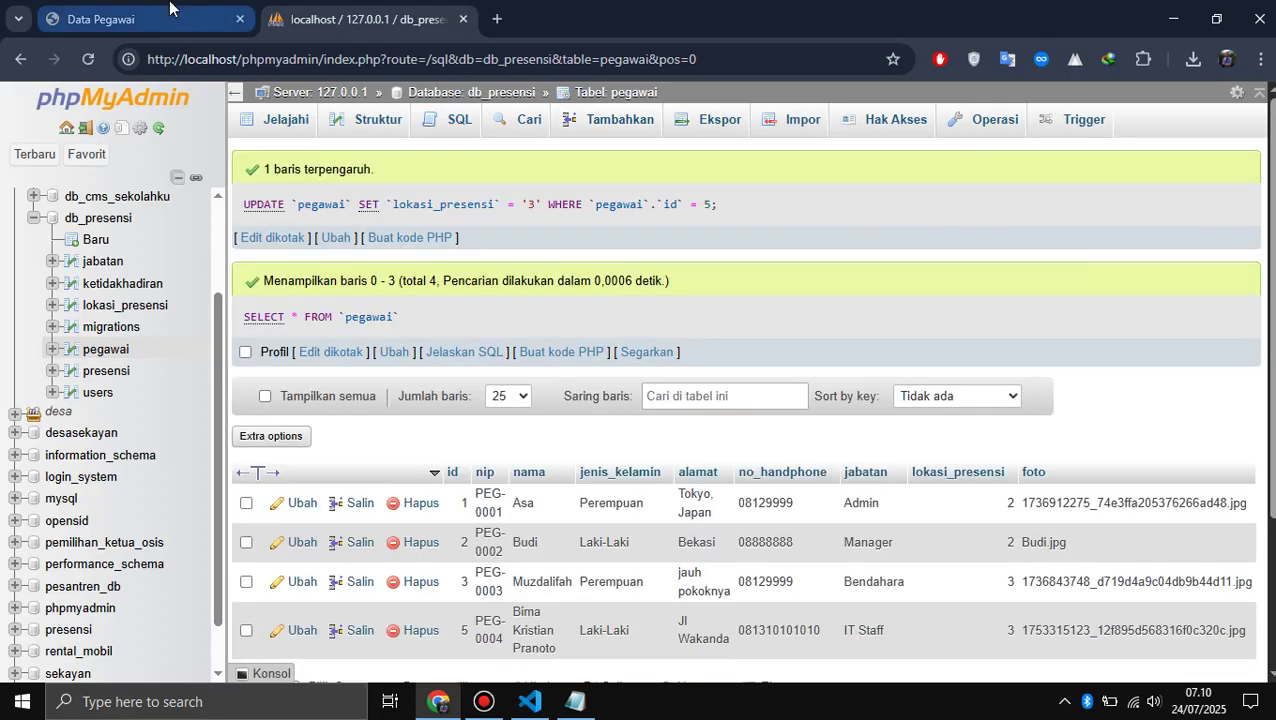
- Check the reloaded employee list, then change pegawai row 5's lokasi_presensi from 3 to 4
{"action": "left_click", "coordinate": [168, 12]}
{"action": "key", "text": "F5"}
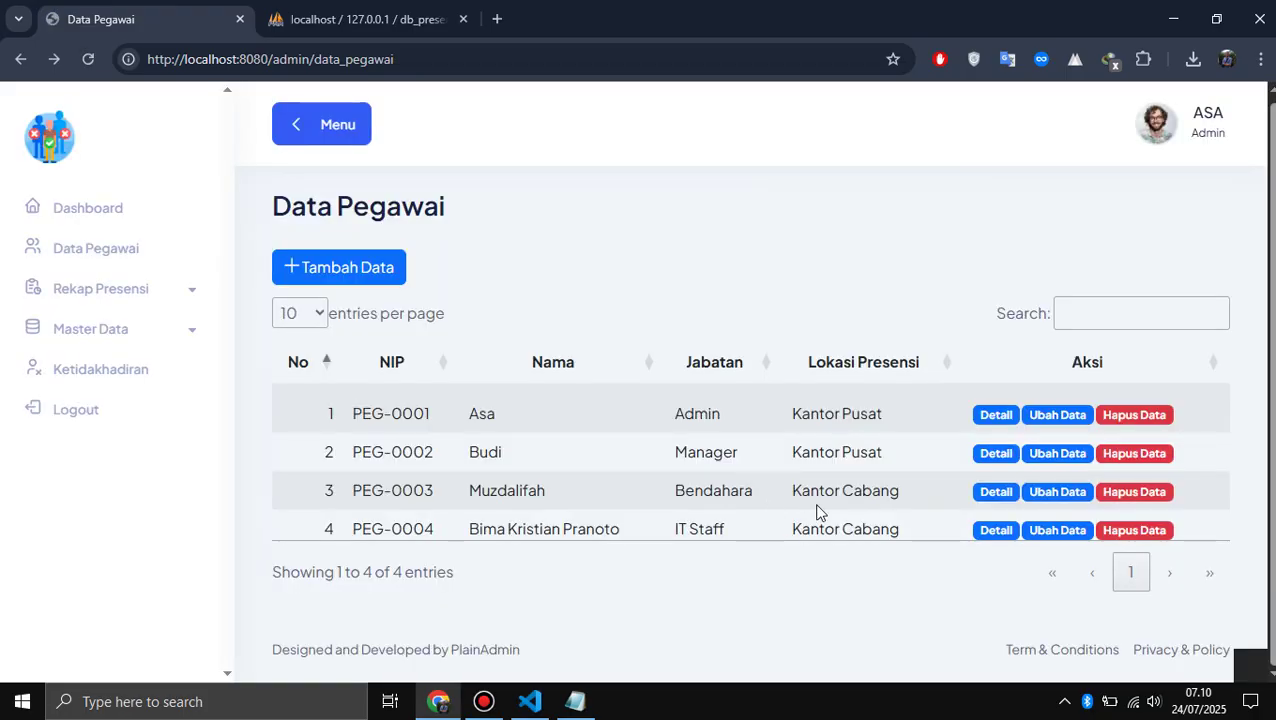
{"action": "left_click", "coordinate": [384, 15]}
{"action": "scroll", "coordinate": [492, 519], "scroll_direction": "down", "scroll_amount": 2}
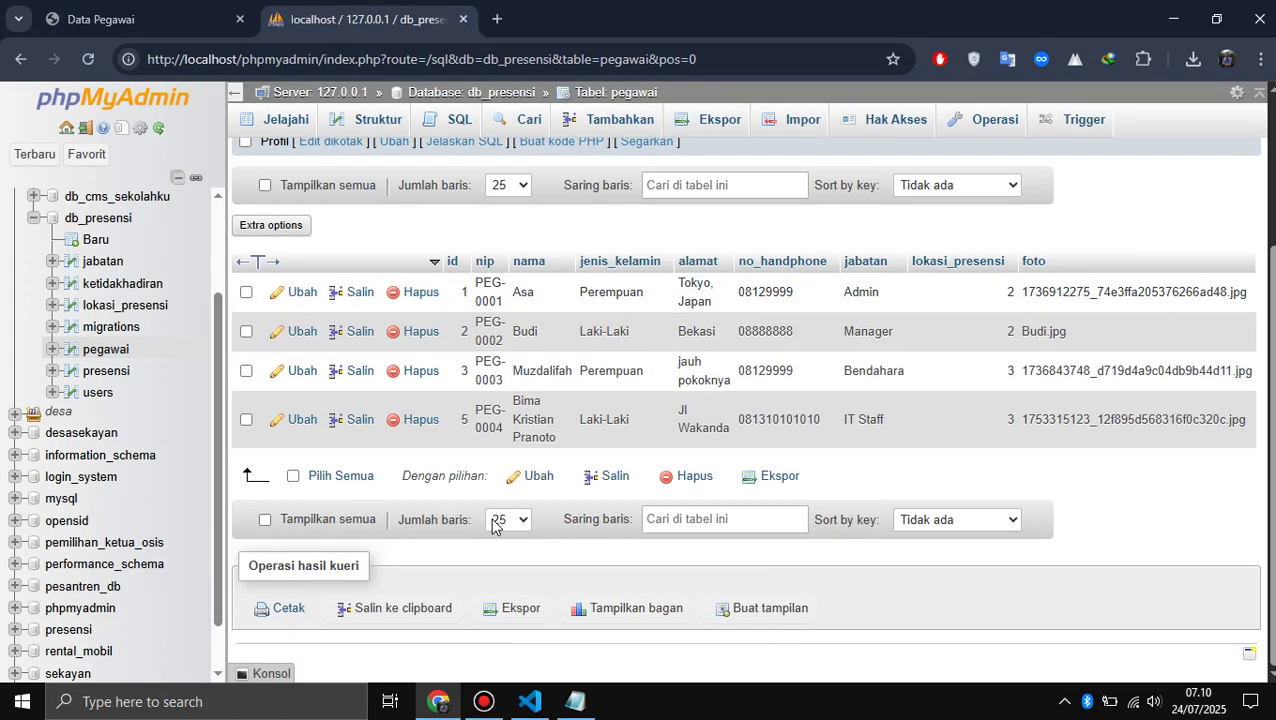
{"action": "left_click", "coordinate": [303, 421]}
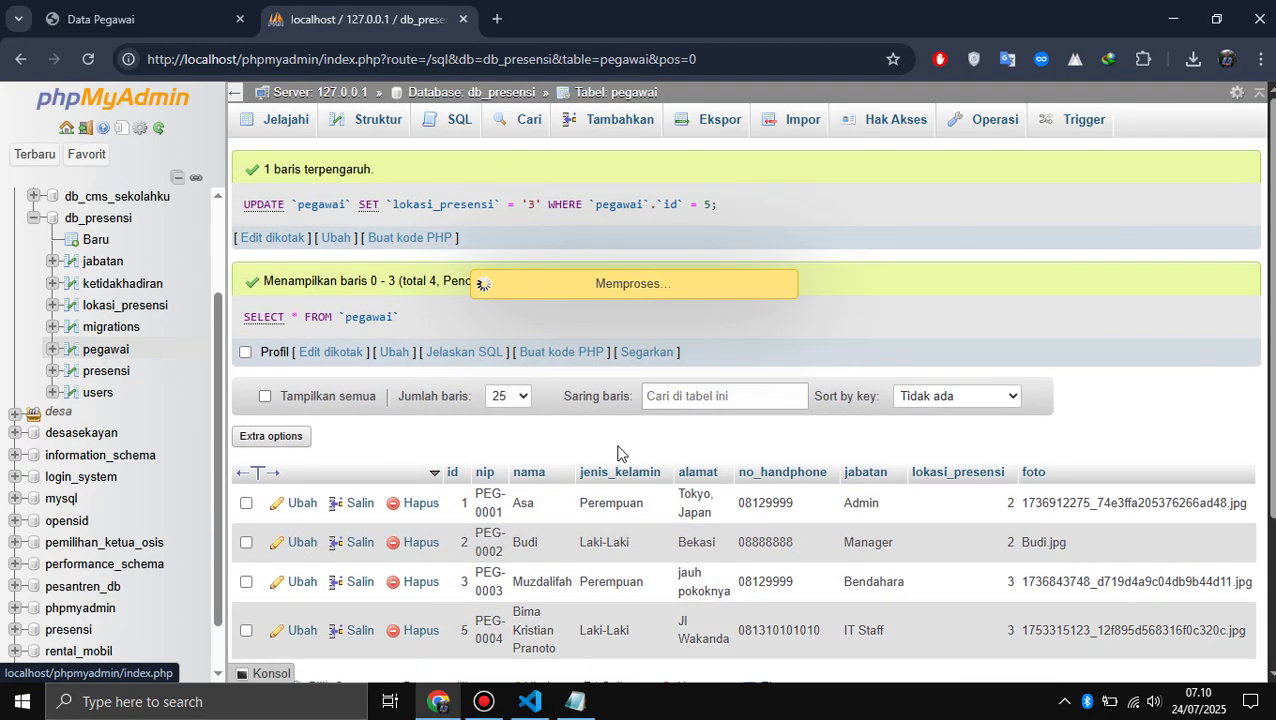
{"action": "scroll", "coordinate": [618, 450], "scroll_direction": "down", "scroll_amount": 3}
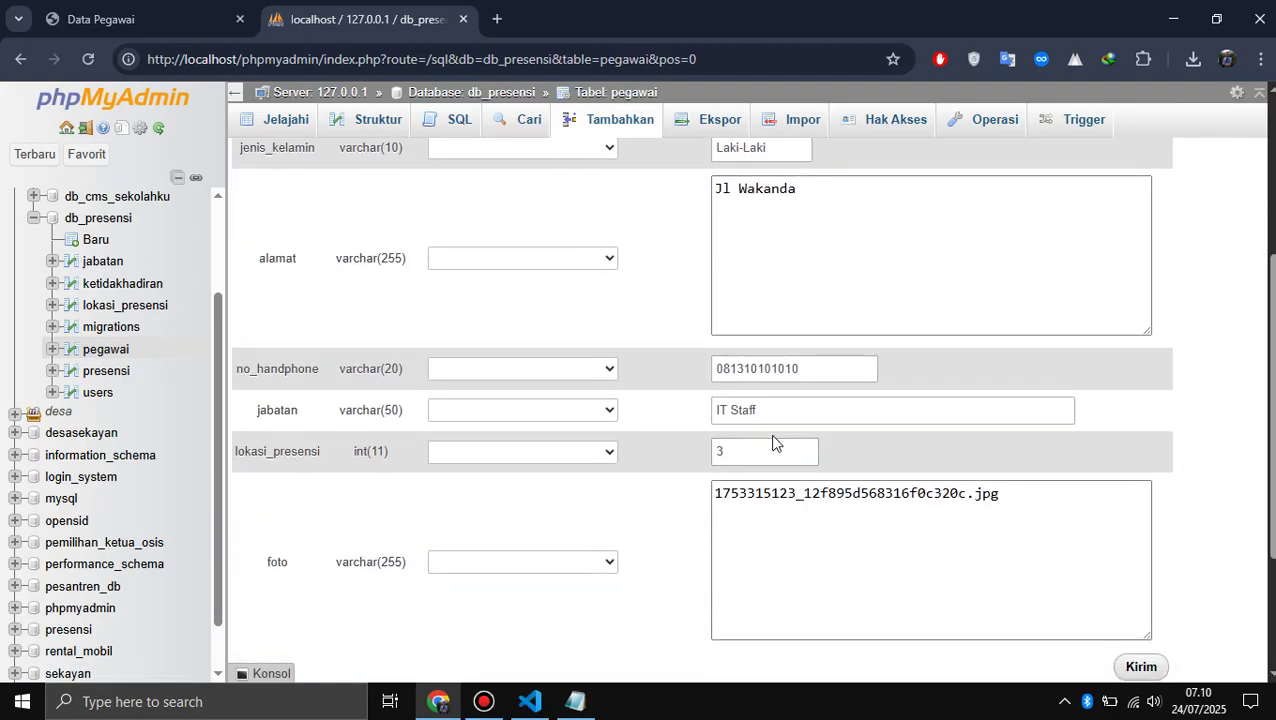
{"action": "left_click", "coordinate": [770, 455]}
{"action": "scroll", "coordinate": [770, 457], "scroll_direction": "down", "scroll_amount": 2}
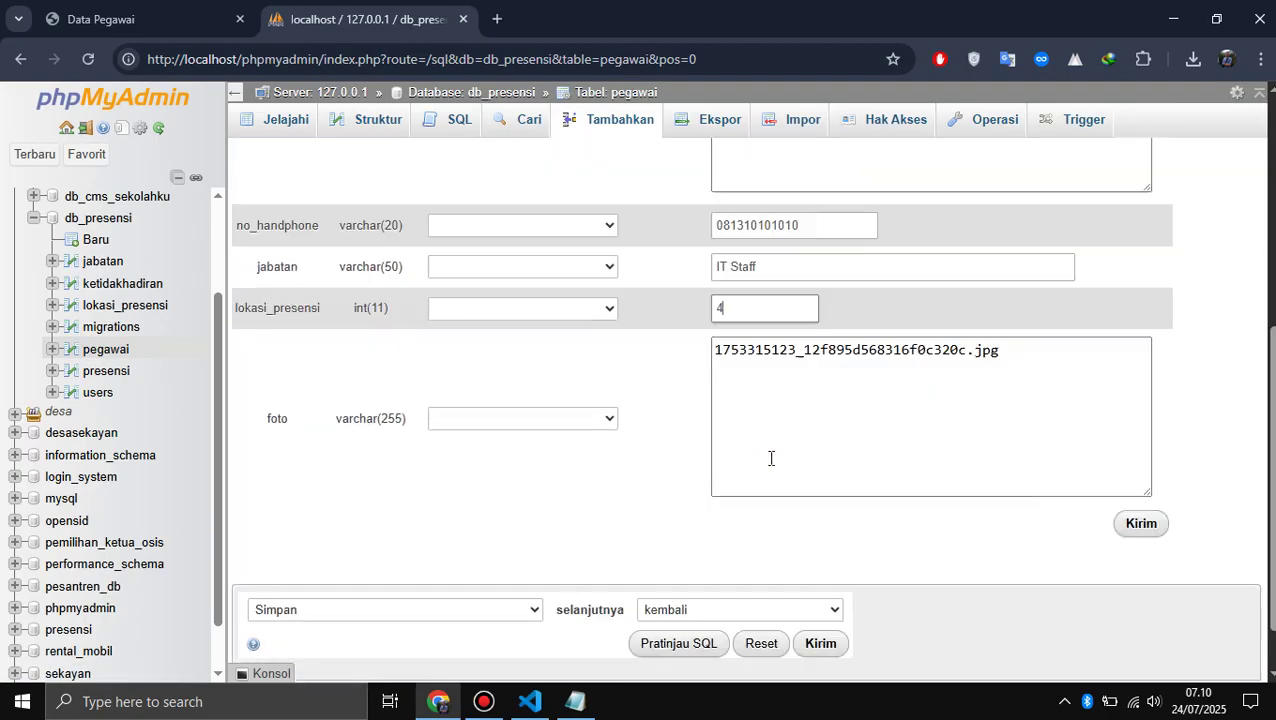
{"action": "left_click", "coordinate": [1156, 459]}
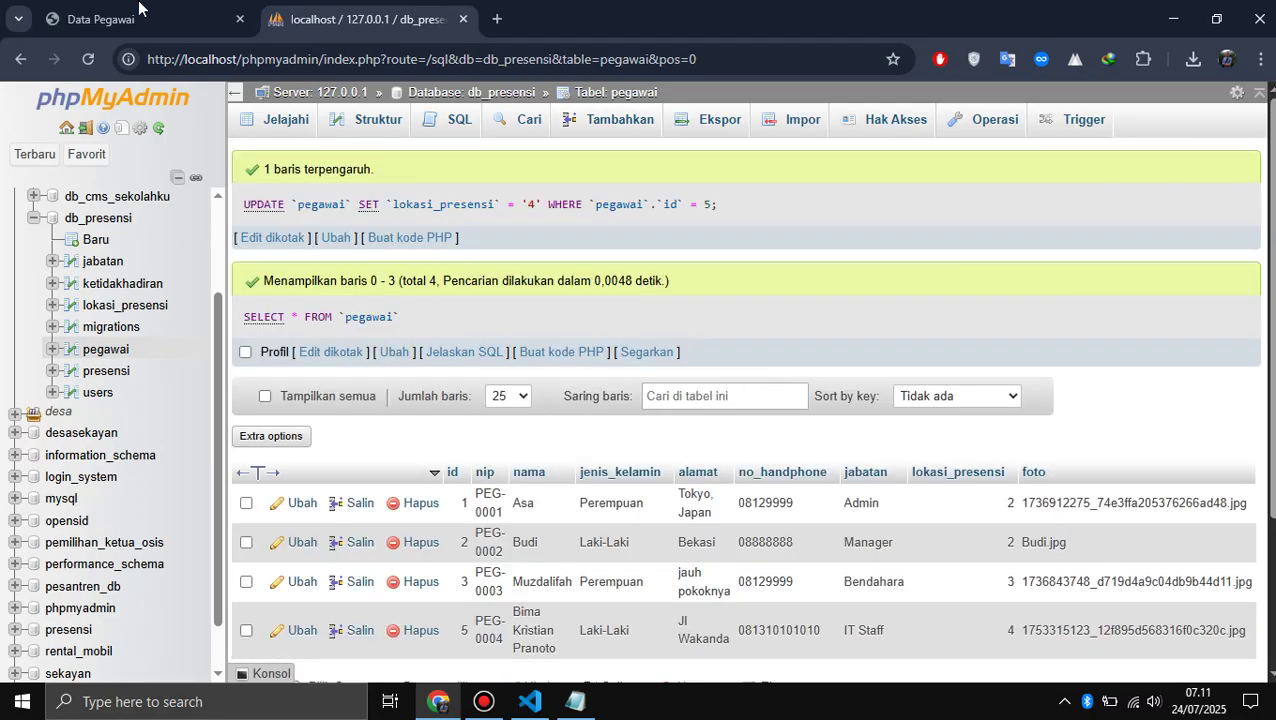
{"action": "left_click", "coordinate": [130, 10]}
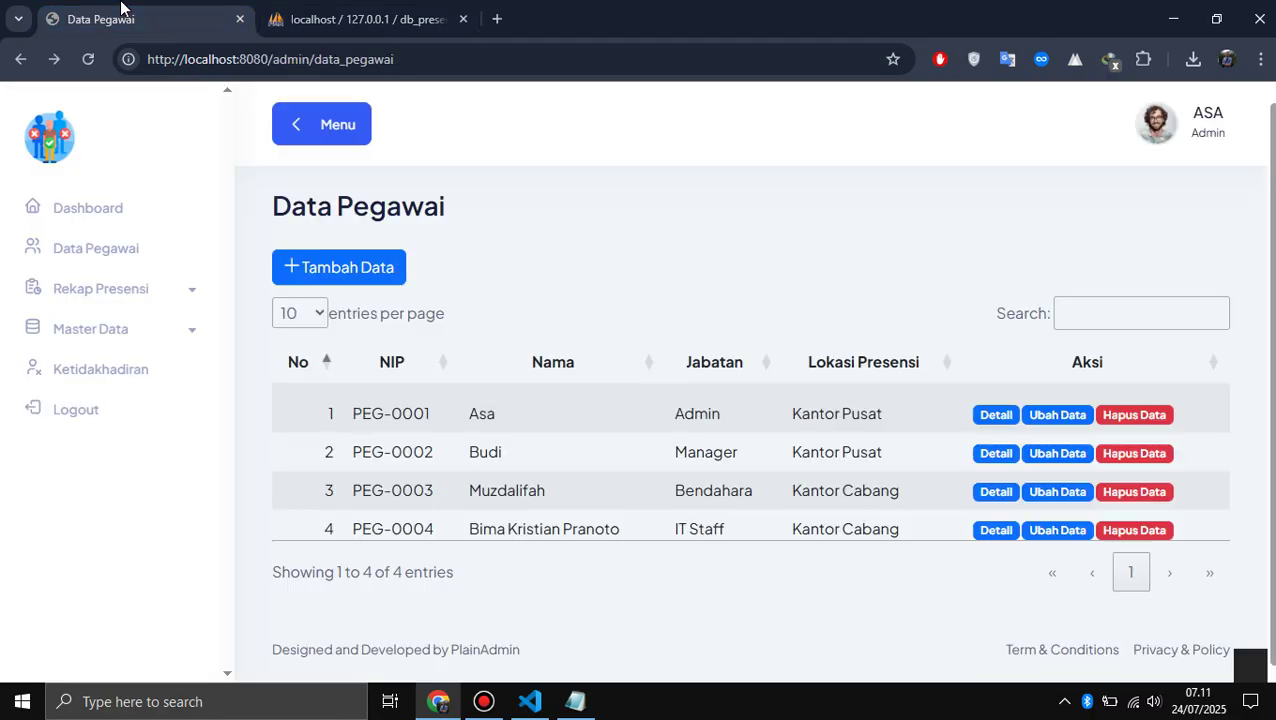
- Reload Data Pegawai to see PEG-0004 at Rumah Admin, then open the Ketidakhadiran page
{"action": "key", "text": "F5"}
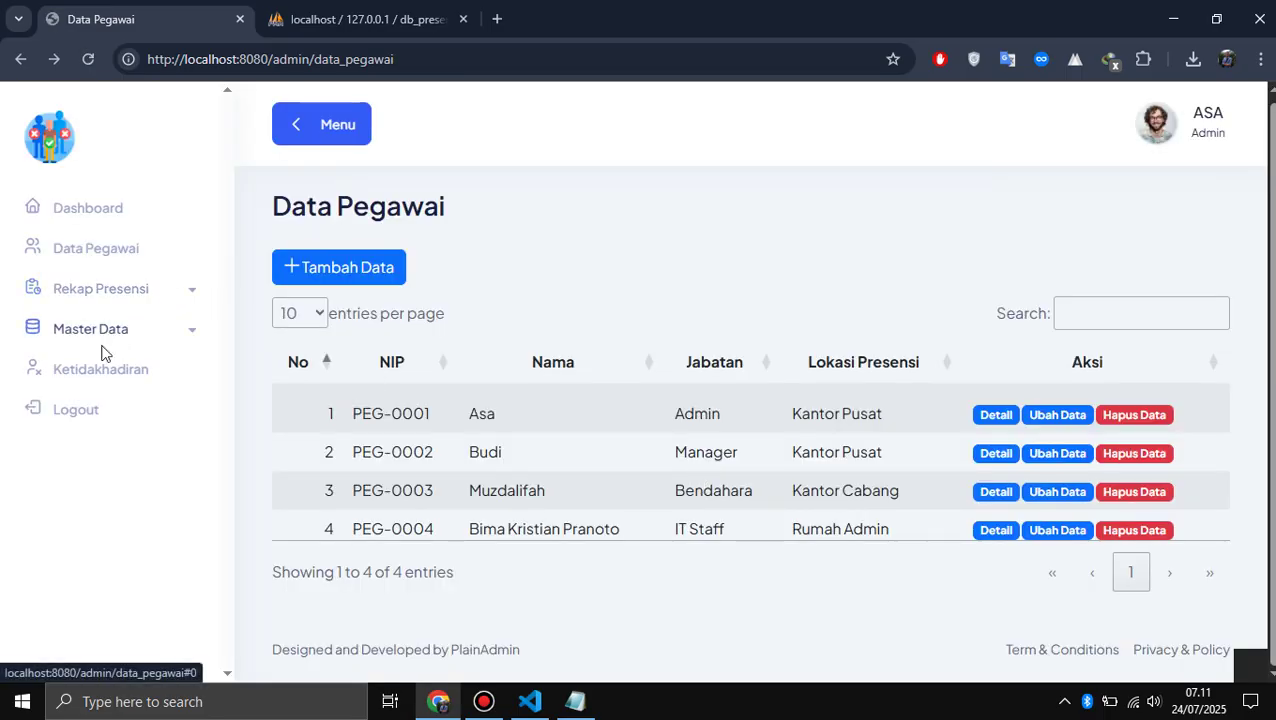
{"action": "left_click", "coordinate": [88, 378]}
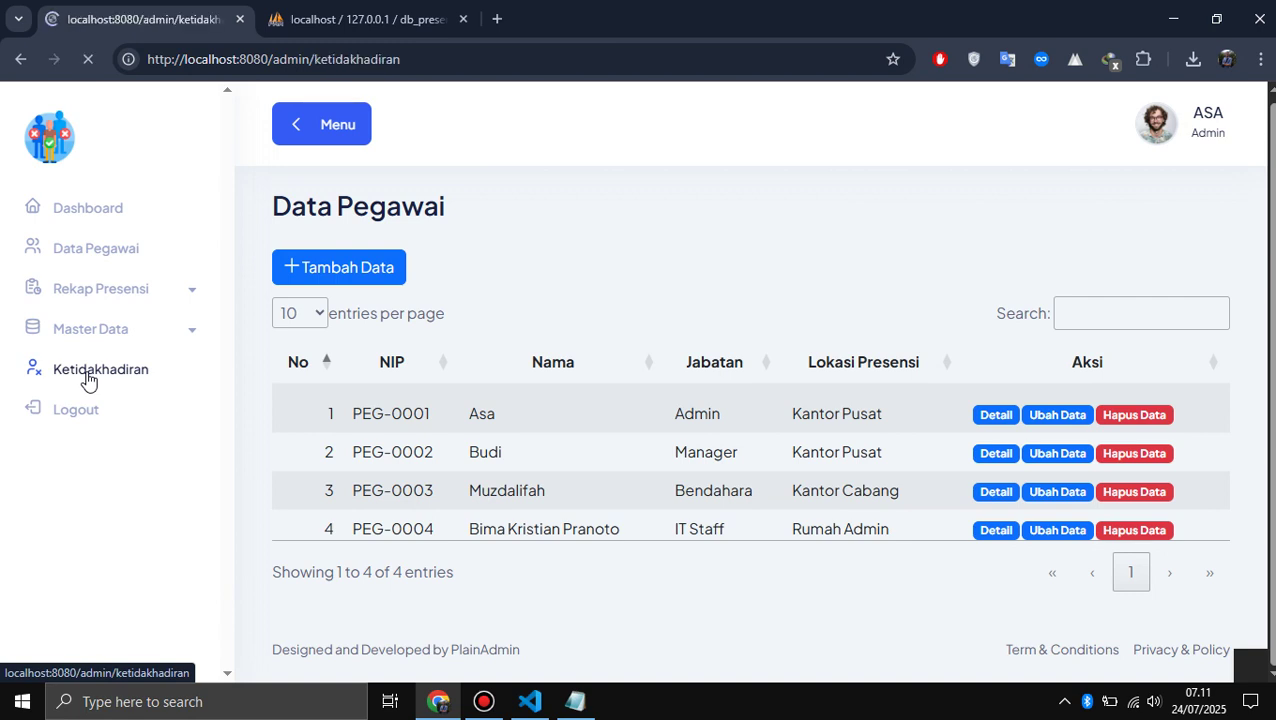
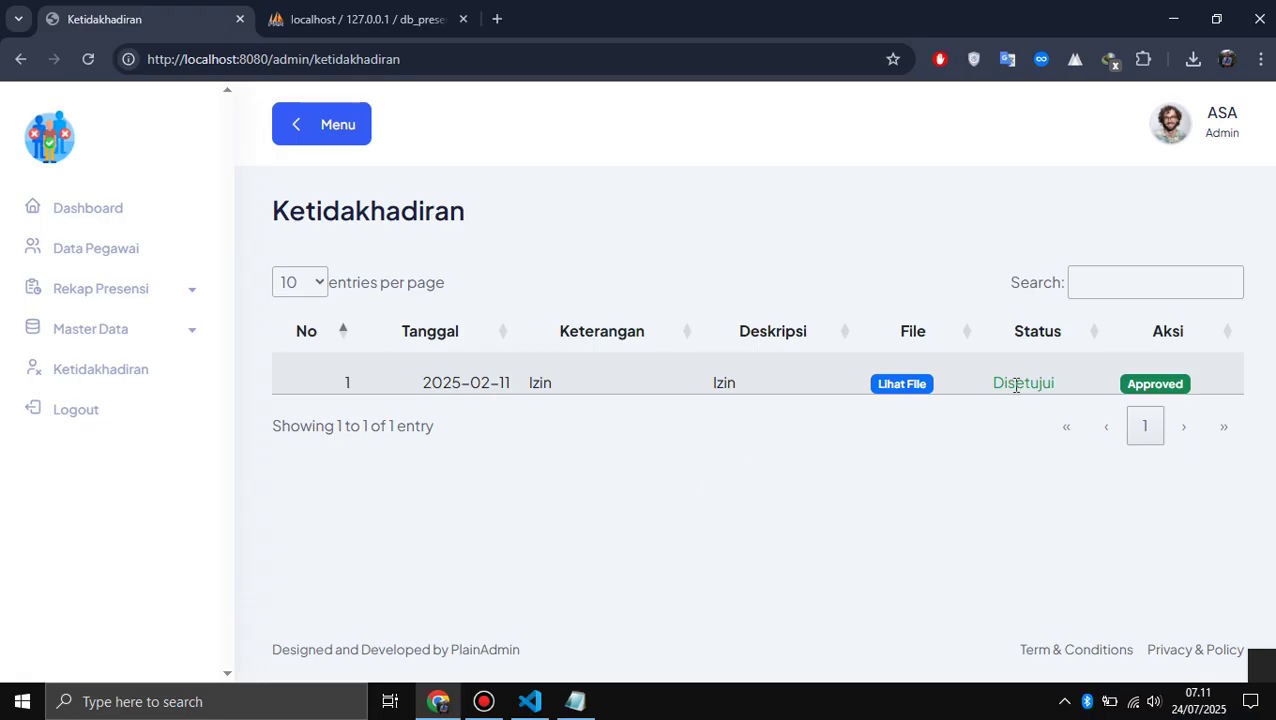
- Return to the admin Home dashboard for 24 July 2025 showing 4 employees, all absent
{"action": "left_click", "coordinate": [89, 224]}
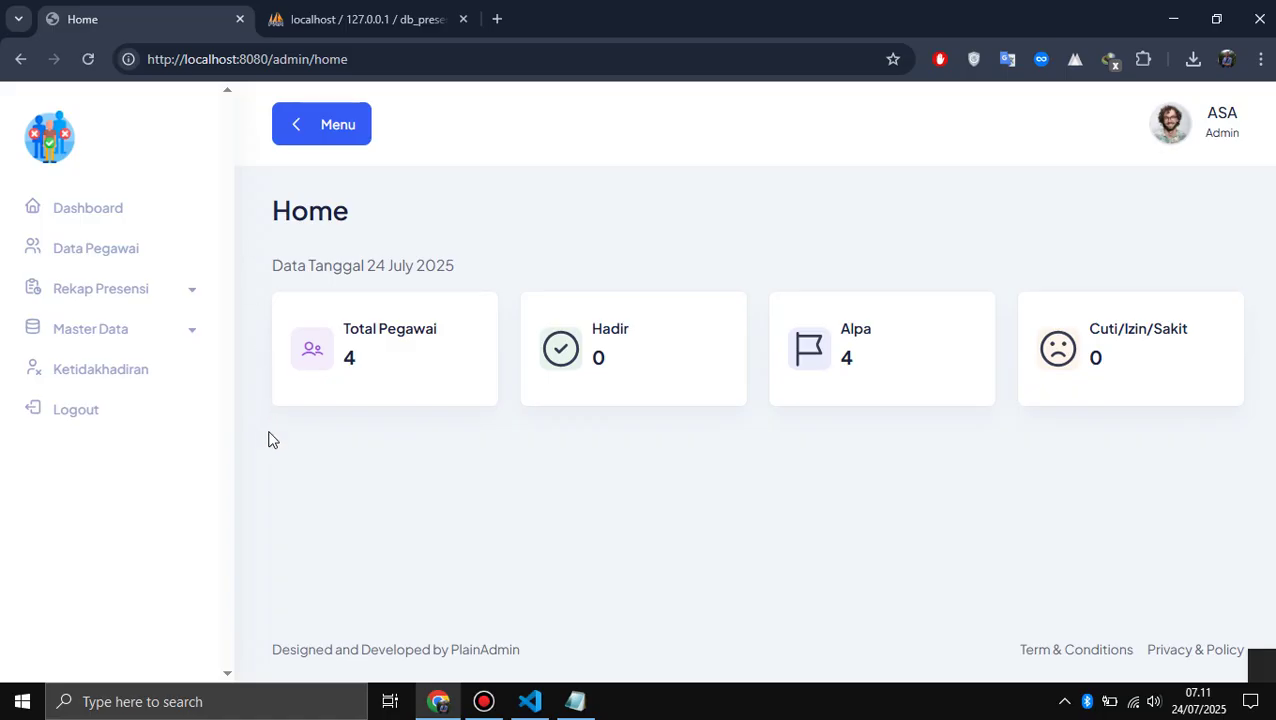
- Add '5. Ketidakhadiran' below item 4 in the Notepad admin feature list
{"action": "left_click", "coordinate": [578, 701]}
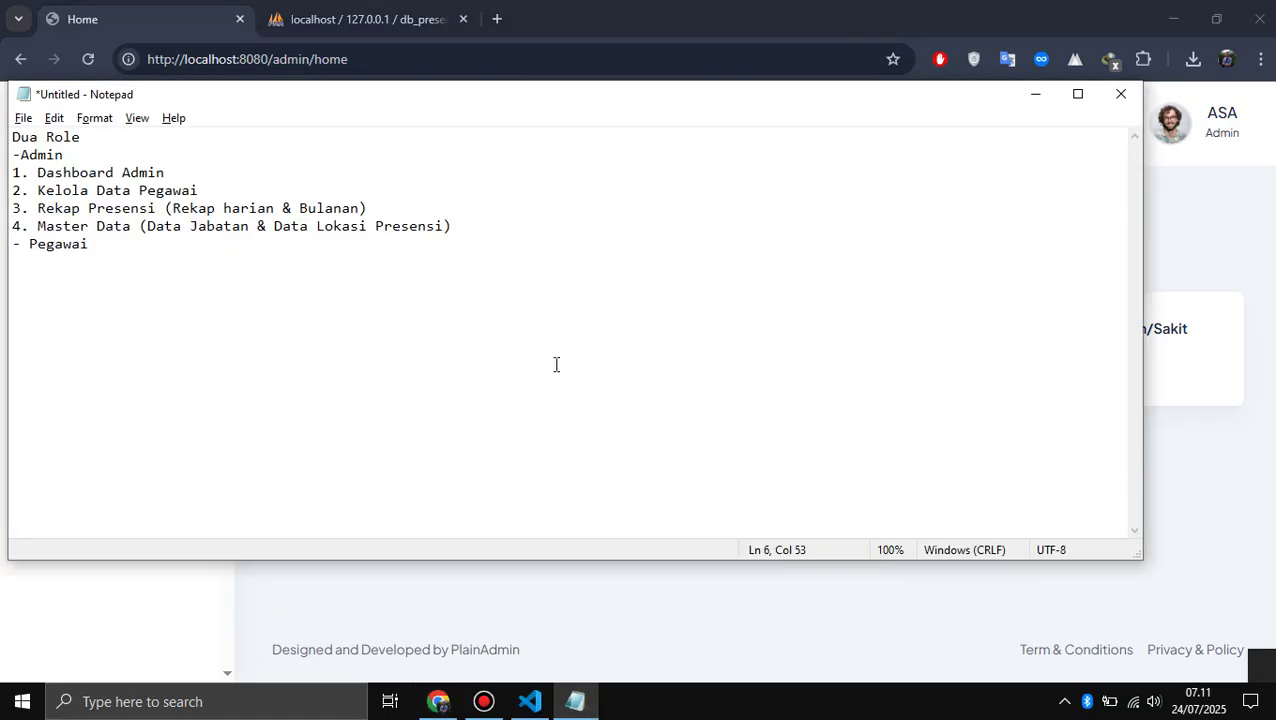
{"action": "key", "text": "Return"}
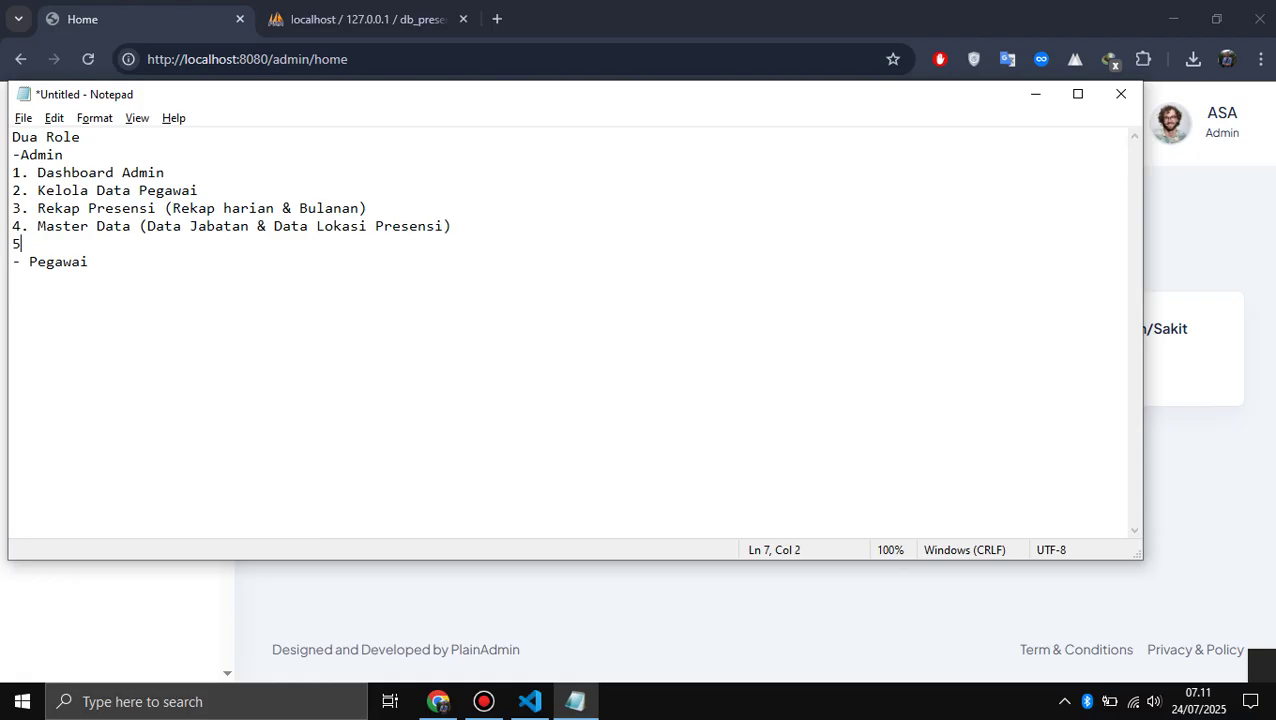
{"action": "type", "text": "5. Ketidakhadri"}
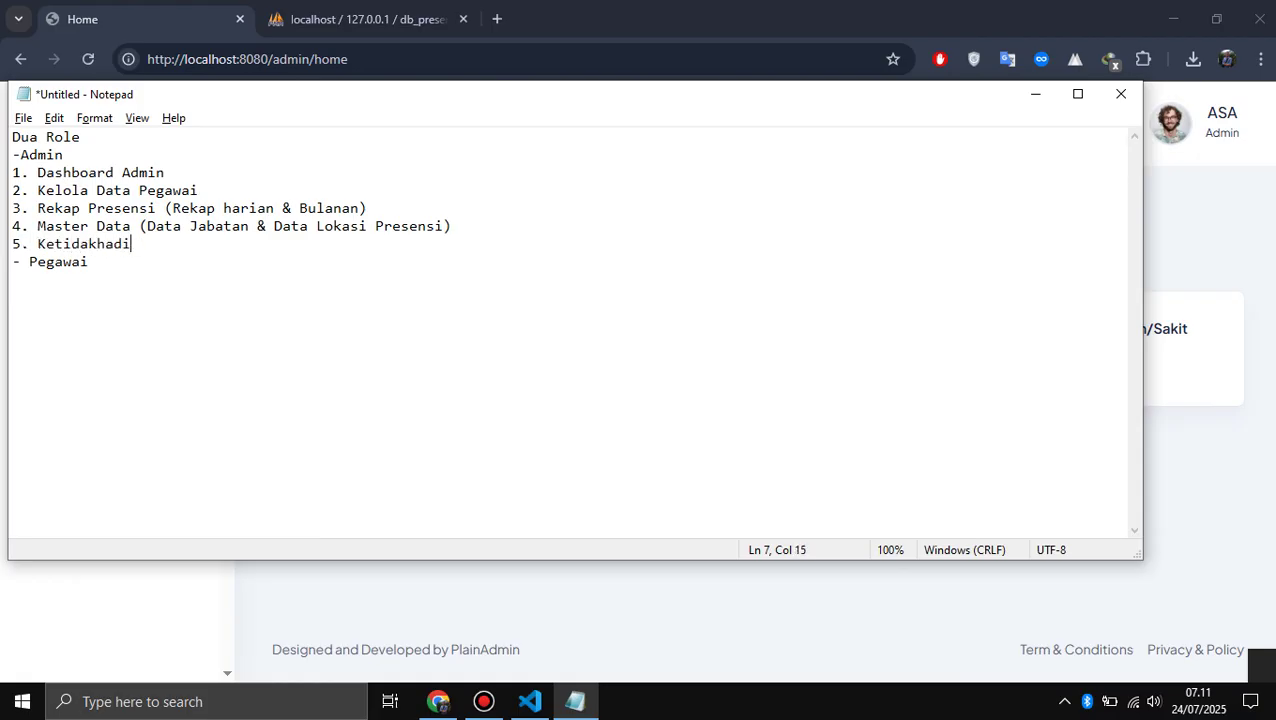
{"action": "type", "text": "ran"}
- Minimize Notepad and bring the browser's admin Home page back to the front
{"action": "key", "text": "alt+Tab"}
{"action": "key", "text": "alt+Tab"}
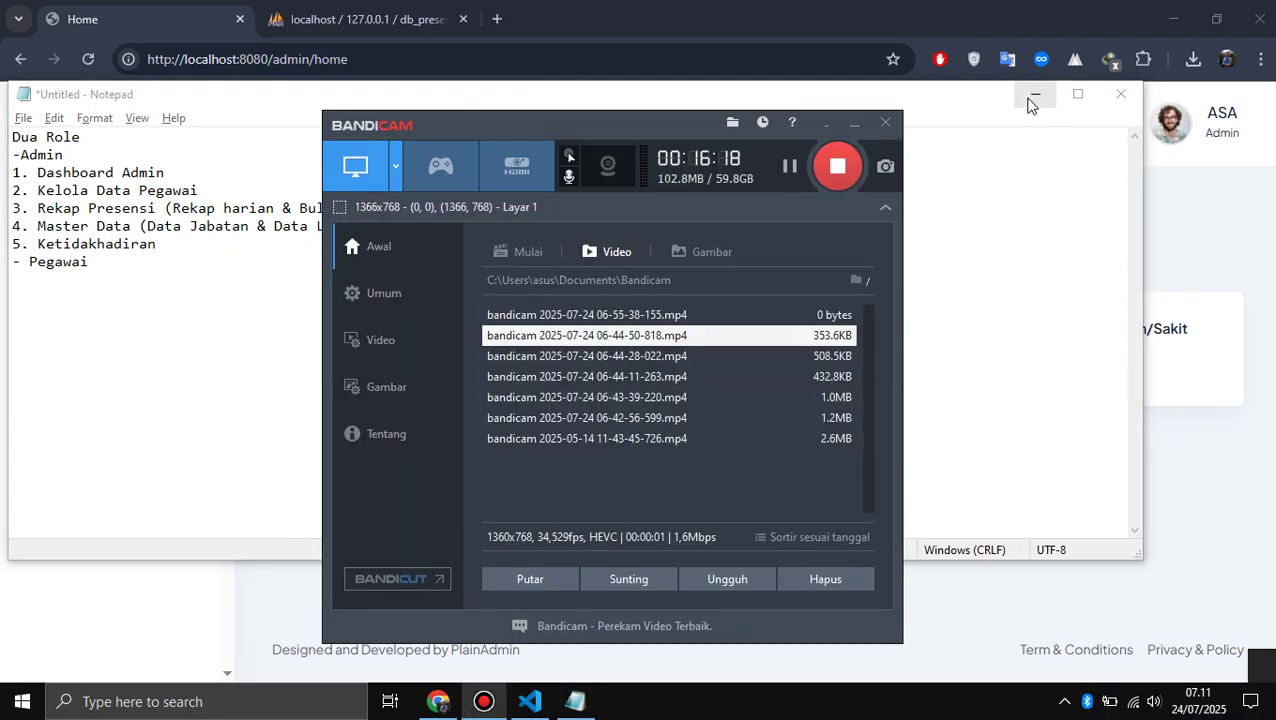
{"action": "key", "text": "alt+Tab"}
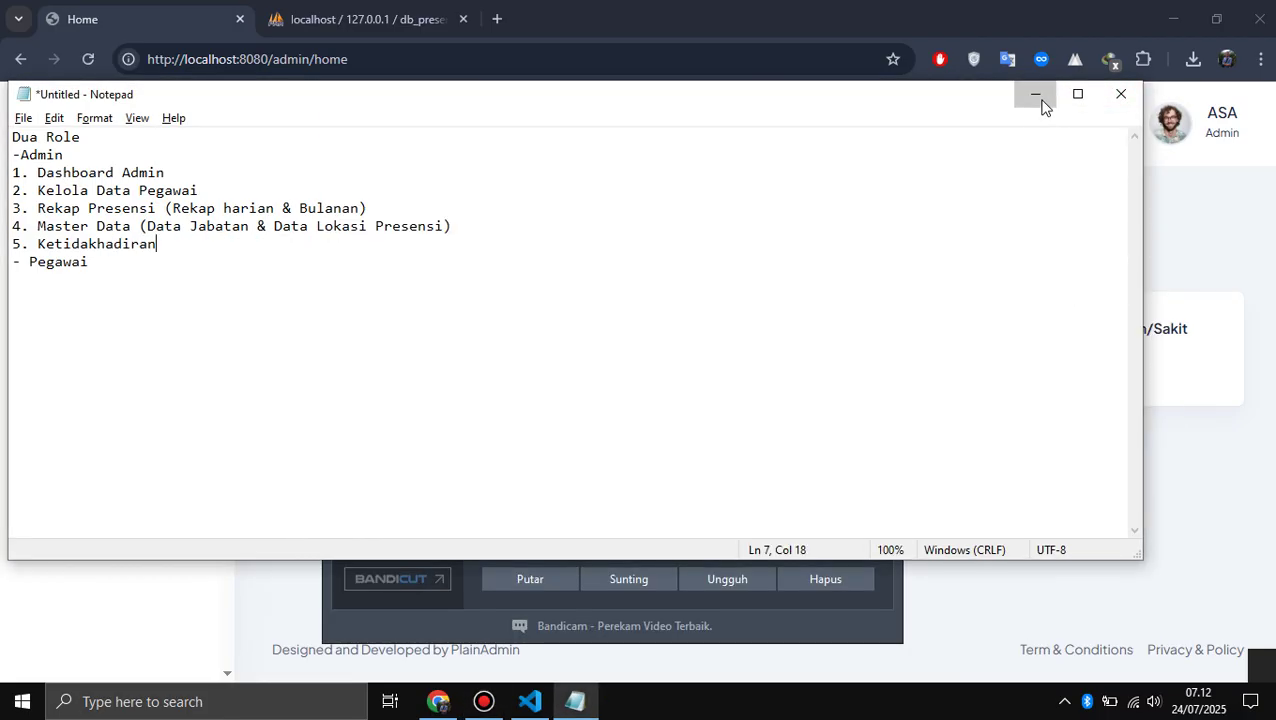
{"action": "left_click", "coordinate": [1035, 94]}
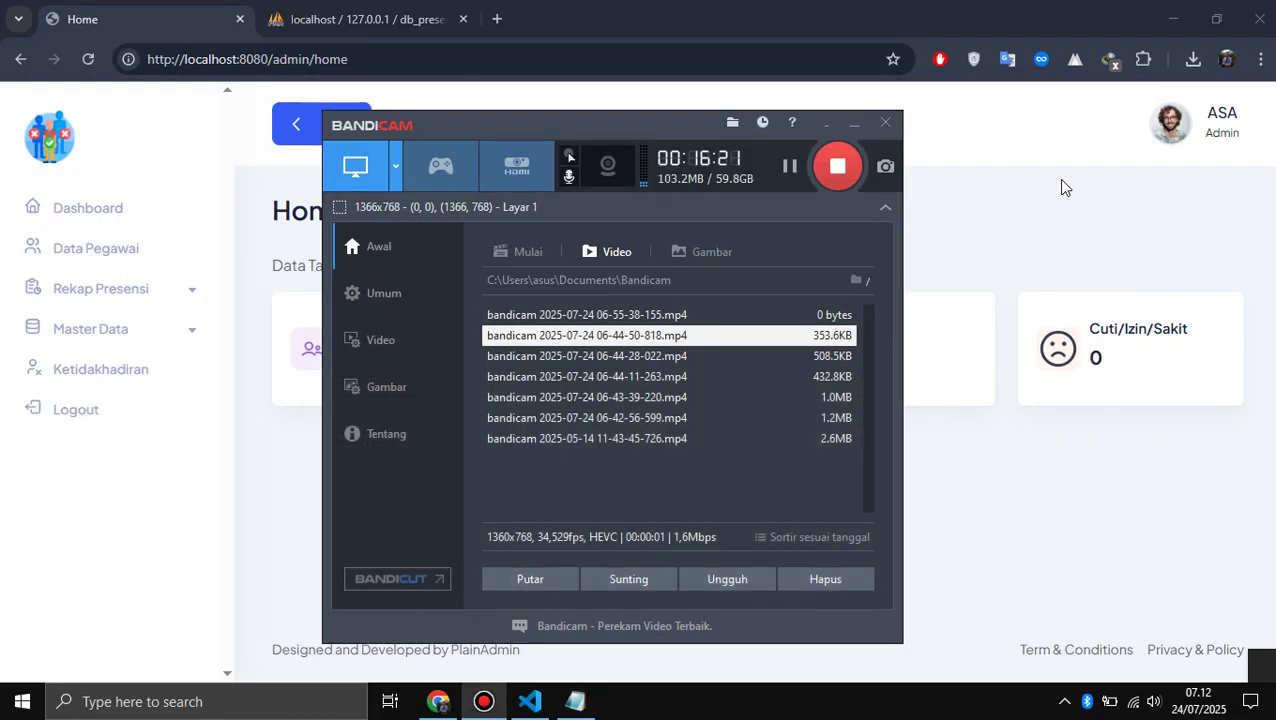
{"action": "left_click", "coordinate": [1058, 265]}
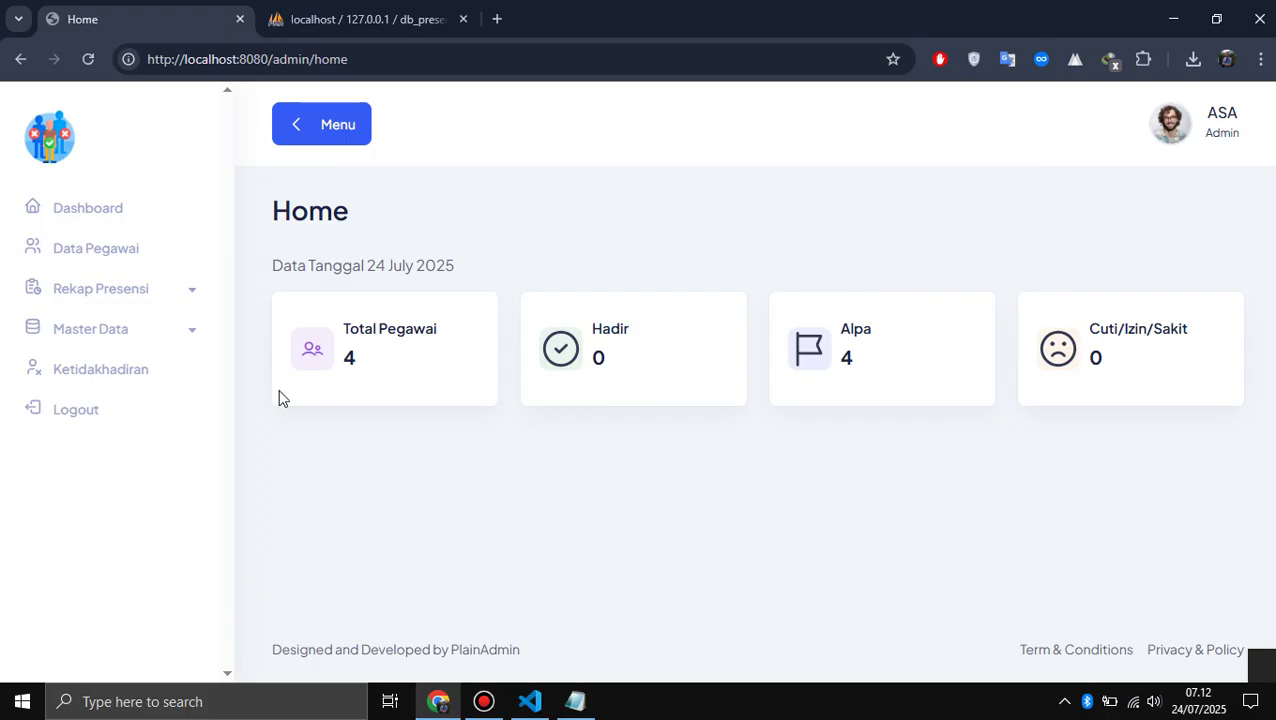
- Log out of the admin account and sign in with the employee account
{"action": "left_click", "coordinate": [84, 417]}
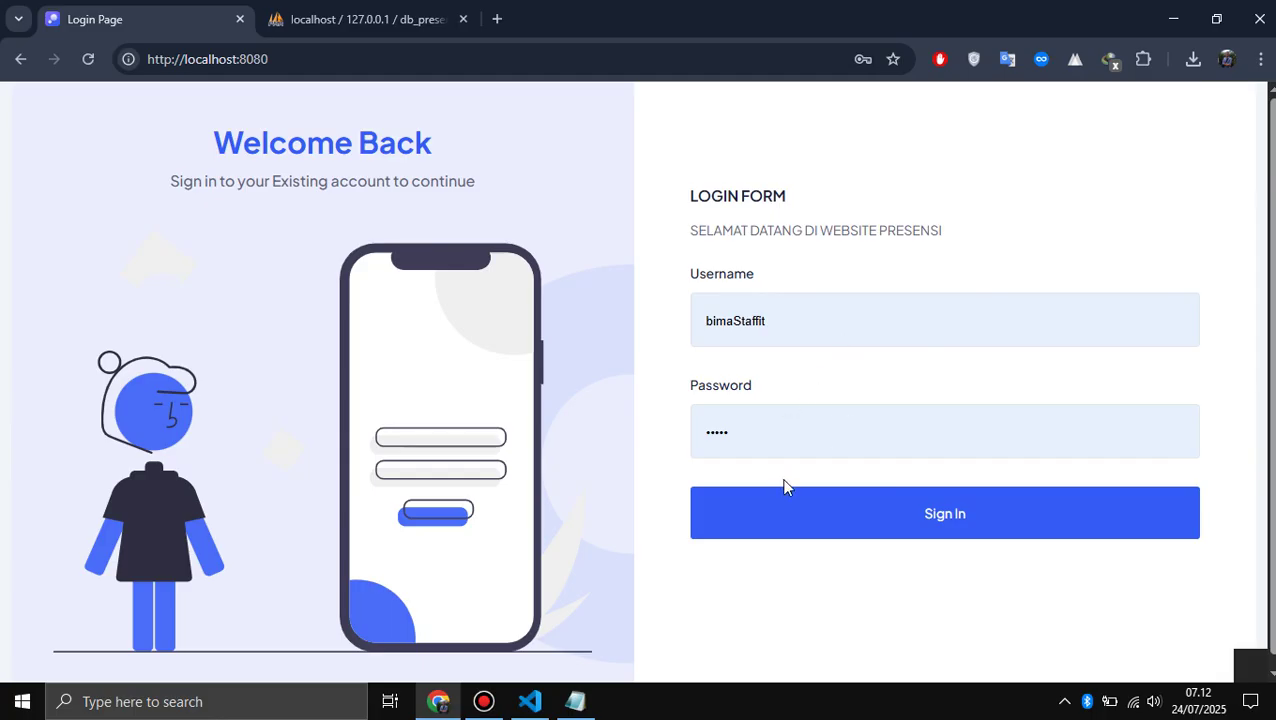
{"action": "left_click", "coordinate": [785, 538]}
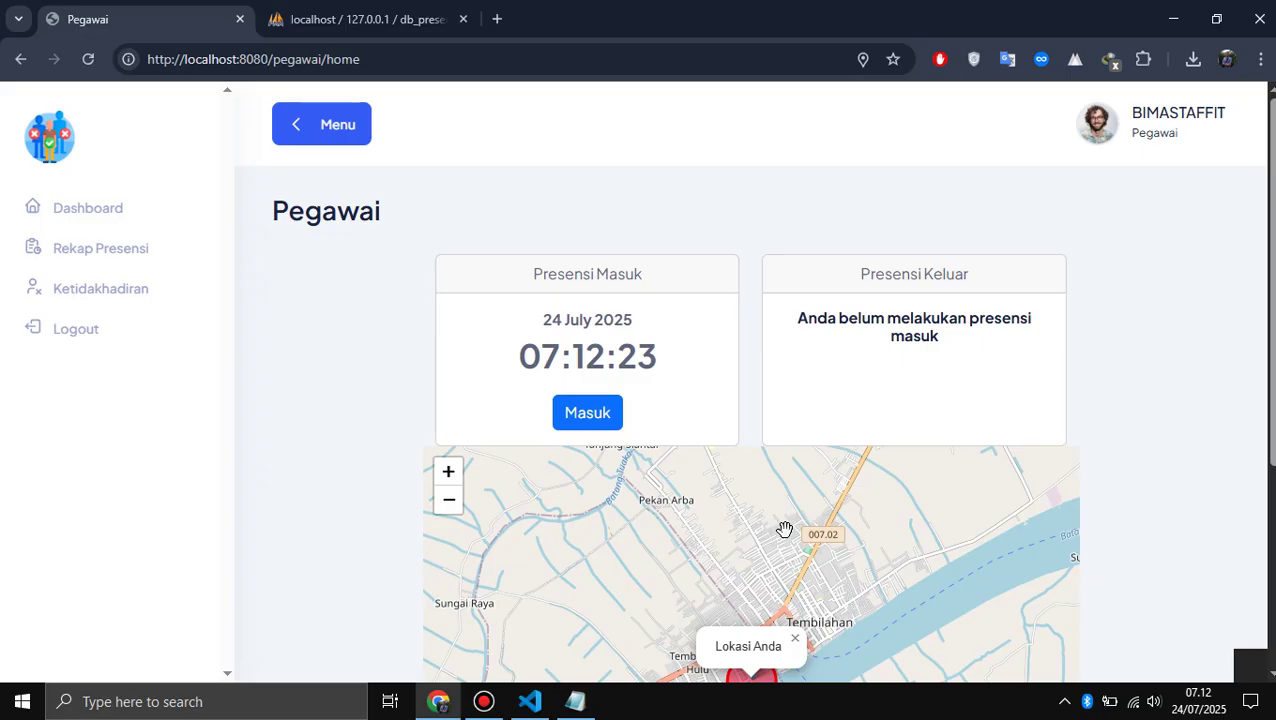
- Check the site's connection and location permission info on the employee home page
{"action": "scroll", "coordinate": [351, 333], "scroll_direction": "down", "scroll_amount": 1}
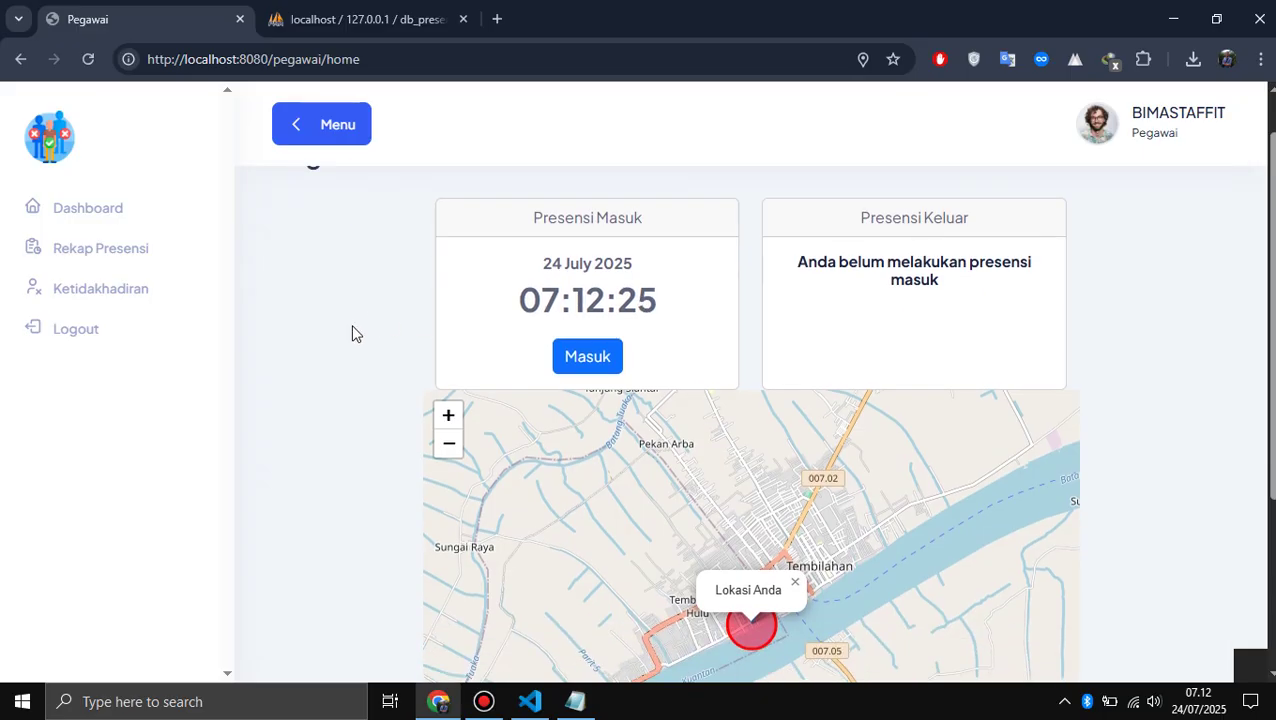
{"action": "left_click", "coordinate": [128, 60]}
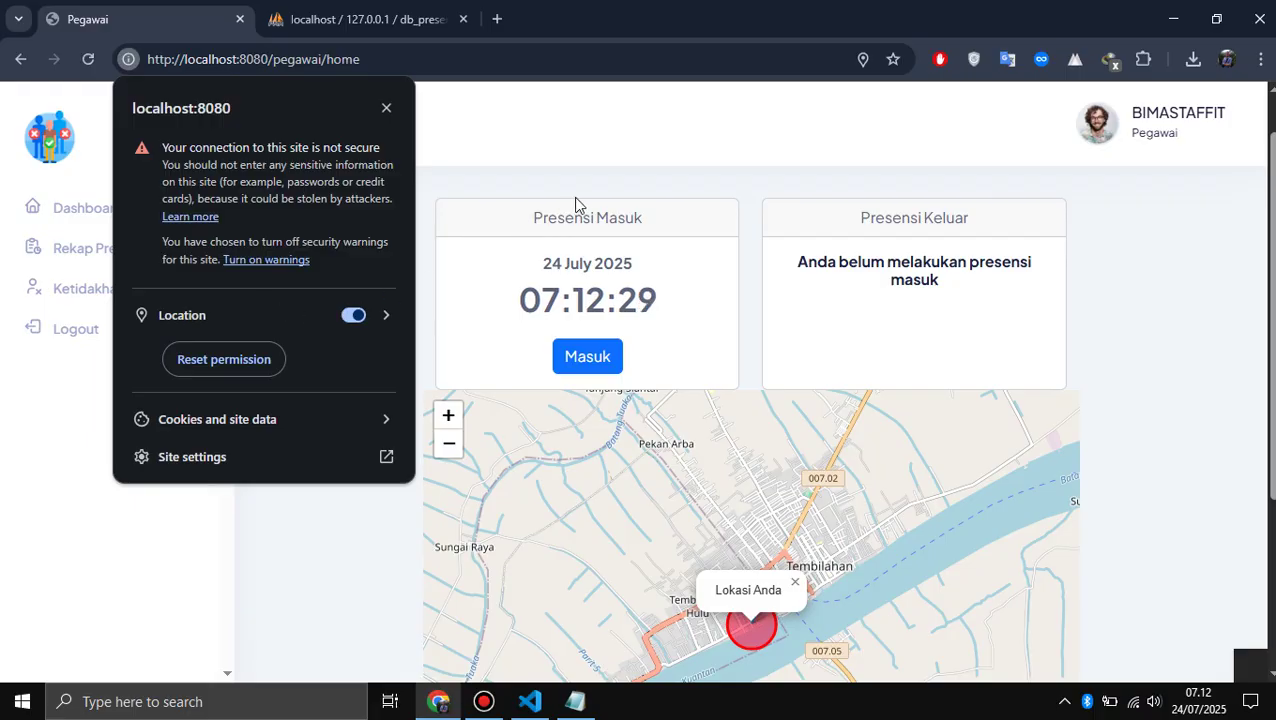
{"action": "left_click", "coordinate": [607, 170]}
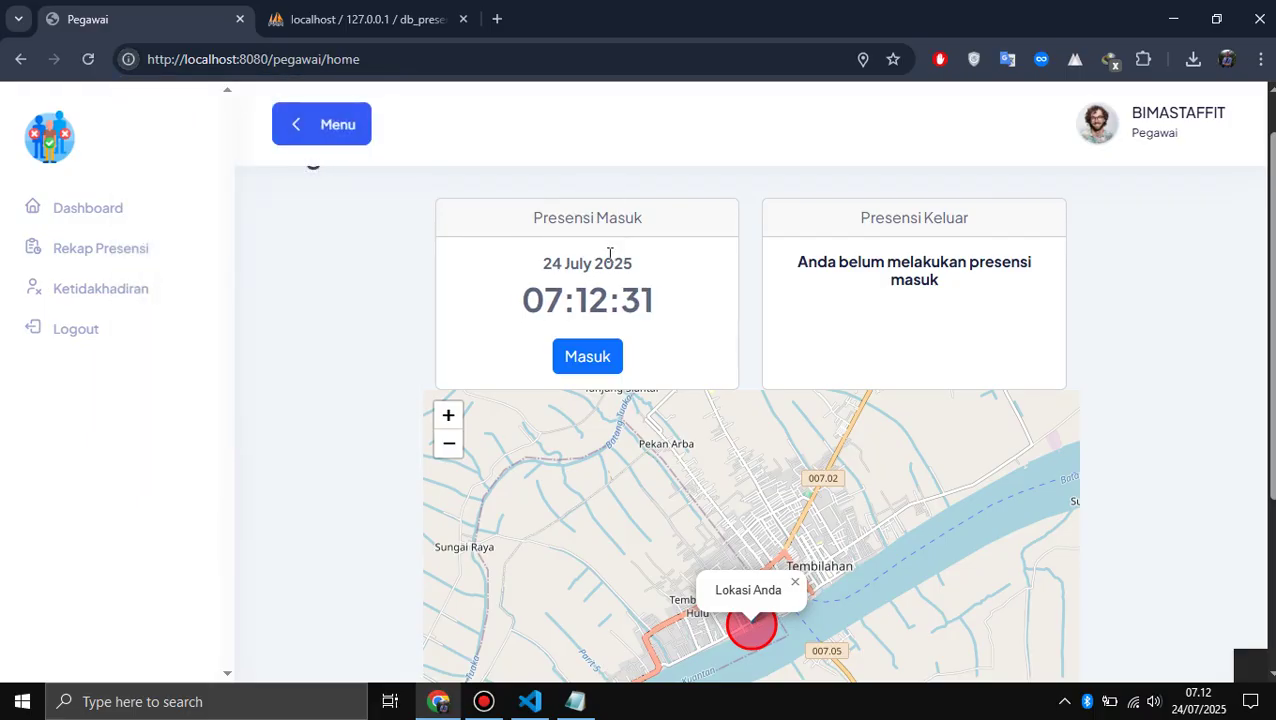
- Zoom and pan the map to Lokasi Anda, then start check-in to open the selfie page
{"action": "scroll", "coordinate": [359, 336], "scroll_direction": "up", "scroll_amount": 1}
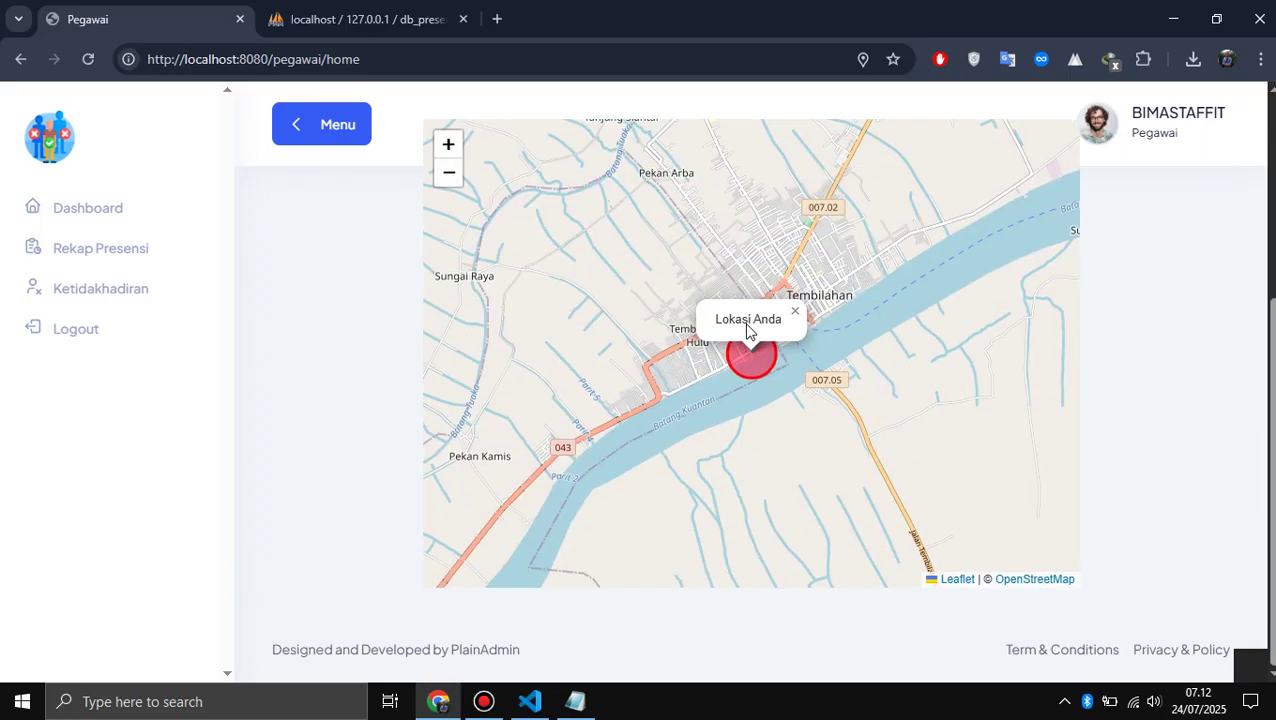
{"action": "scroll", "coordinate": [746, 335], "scroll_direction": "down", "scroll_amount": 3}
{"action": "scroll", "coordinate": [743, 380], "scroll_direction": "down", "scroll_amount": 1}
{"action": "scroll", "coordinate": [743, 380], "scroll_direction": "up", "scroll_amount": 4}
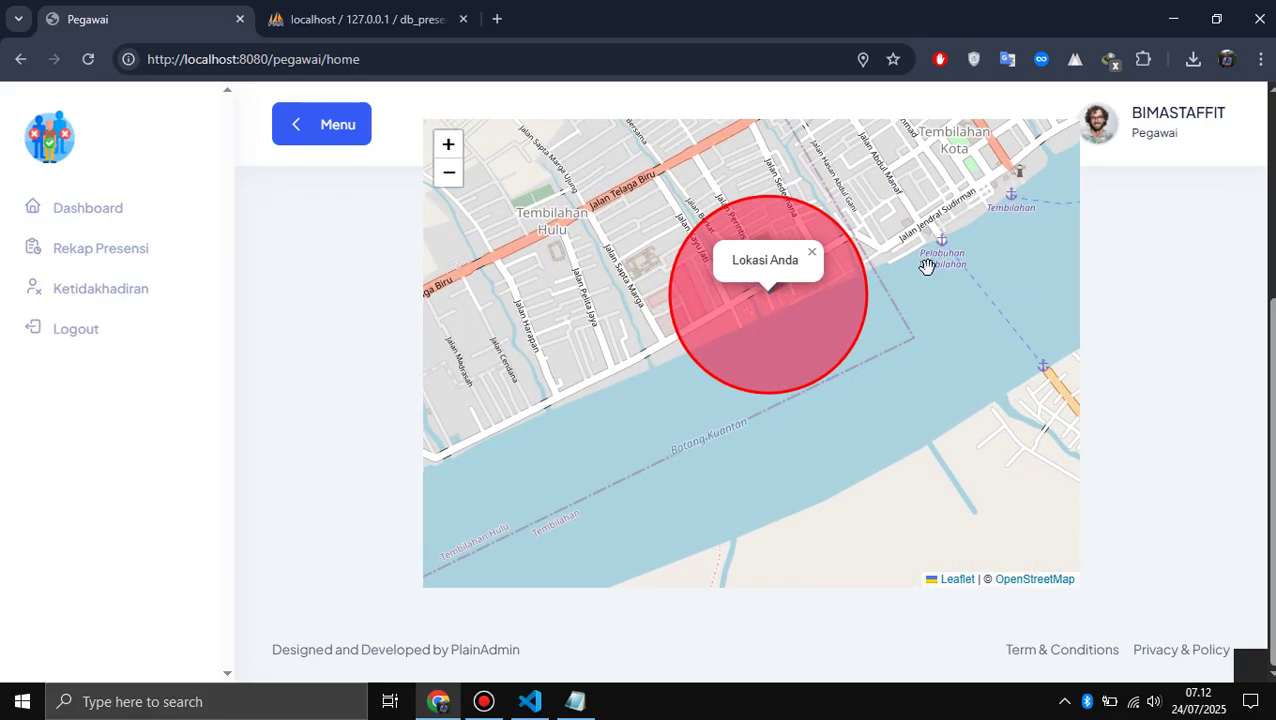
{"action": "scroll", "coordinate": [926, 265], "scroll_direction": "up", "scroll_amount": 2}
{"action": "left_click_drag", "start_coordinate": [692, 342], "coordinate": [1071, 236]}
{"action": "scroll", "coordinate": [751, 332], "scroll_direction": "down", "scroll_amount": 3}
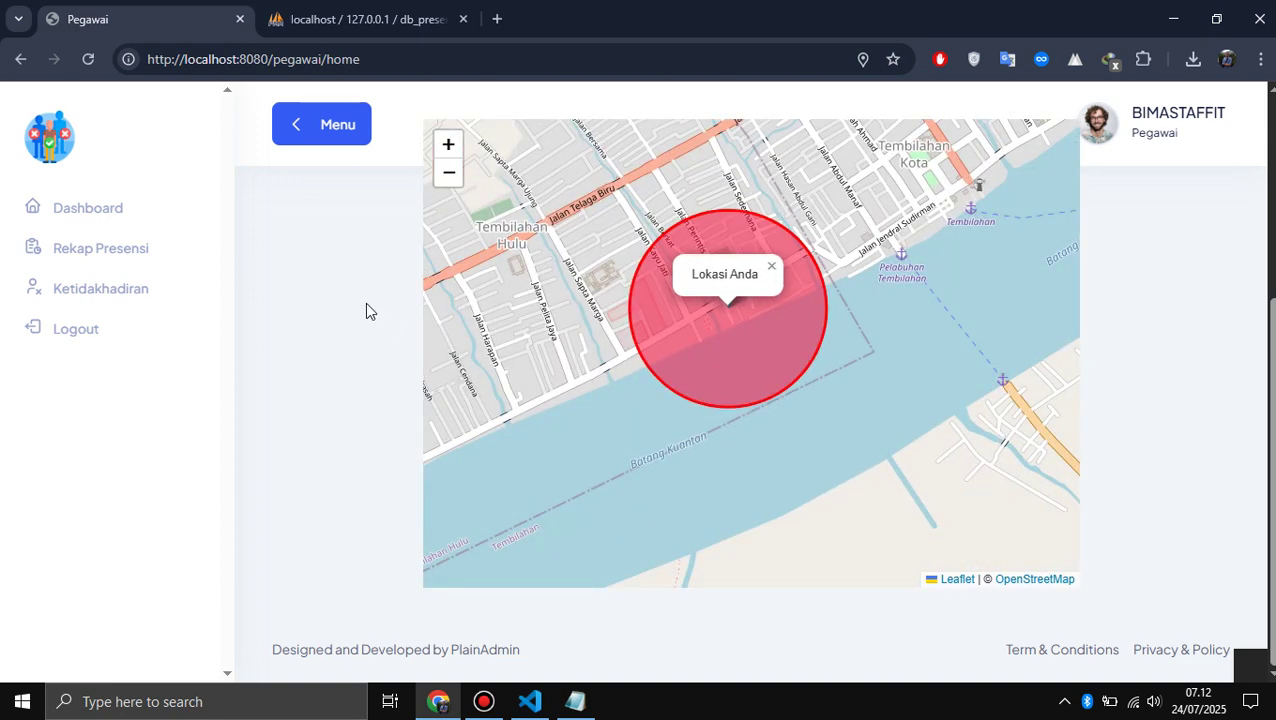
{"action": "scroll", "coordinate": [365, 310], "scroll_direction": "up", "scroll_amount": 3}
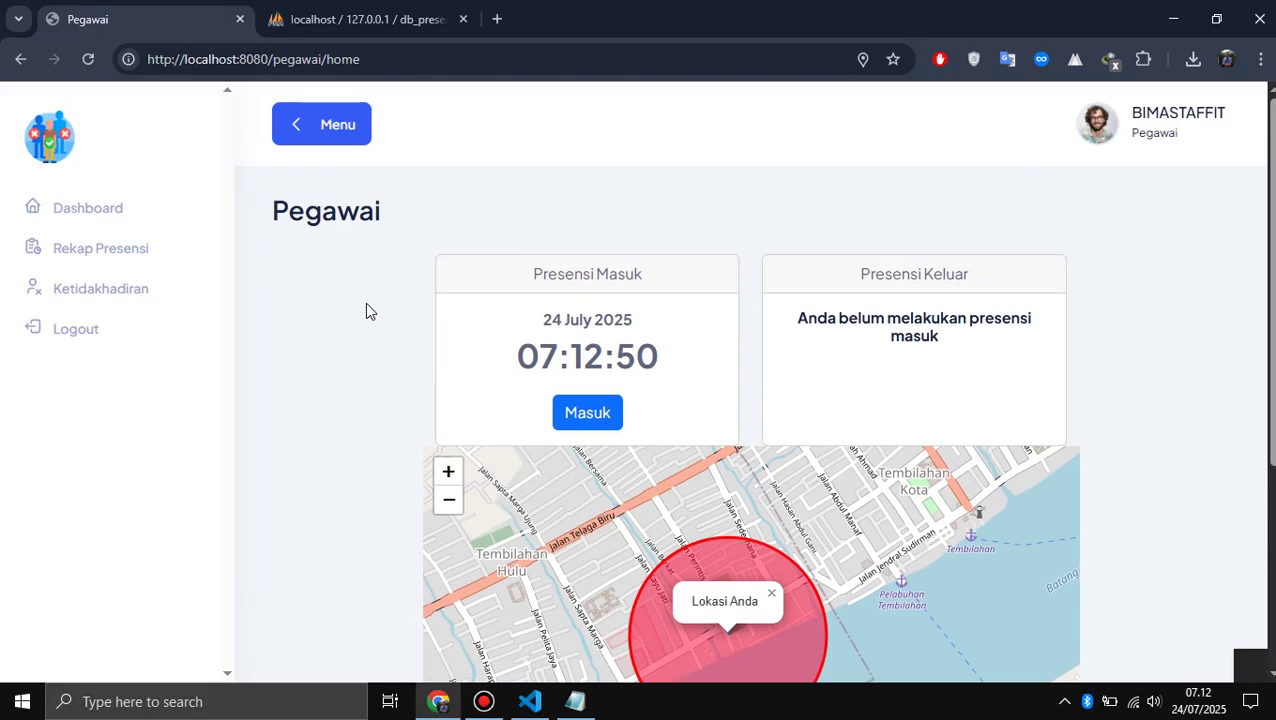
{"action": "left_click", "coordinate": [595, 416]}
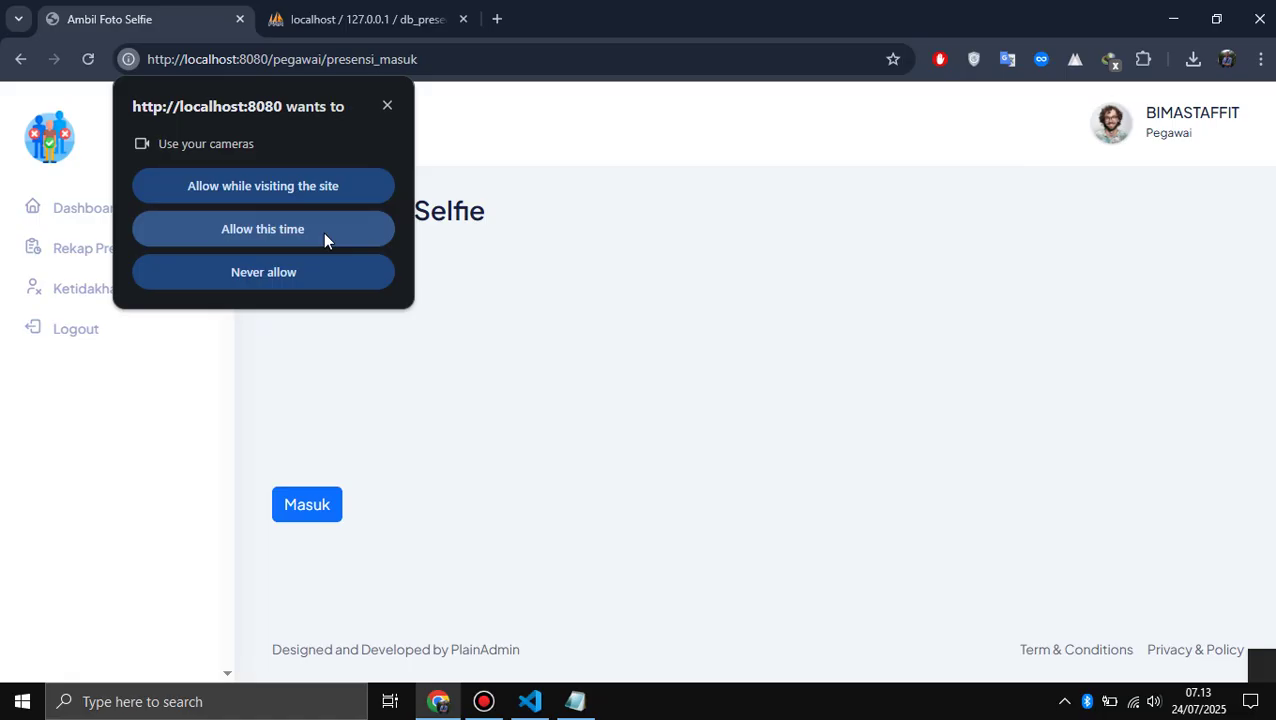
{"action": "key", "text": "alt+Tab"}
{"action": "key", "text": "alt+Tab"}
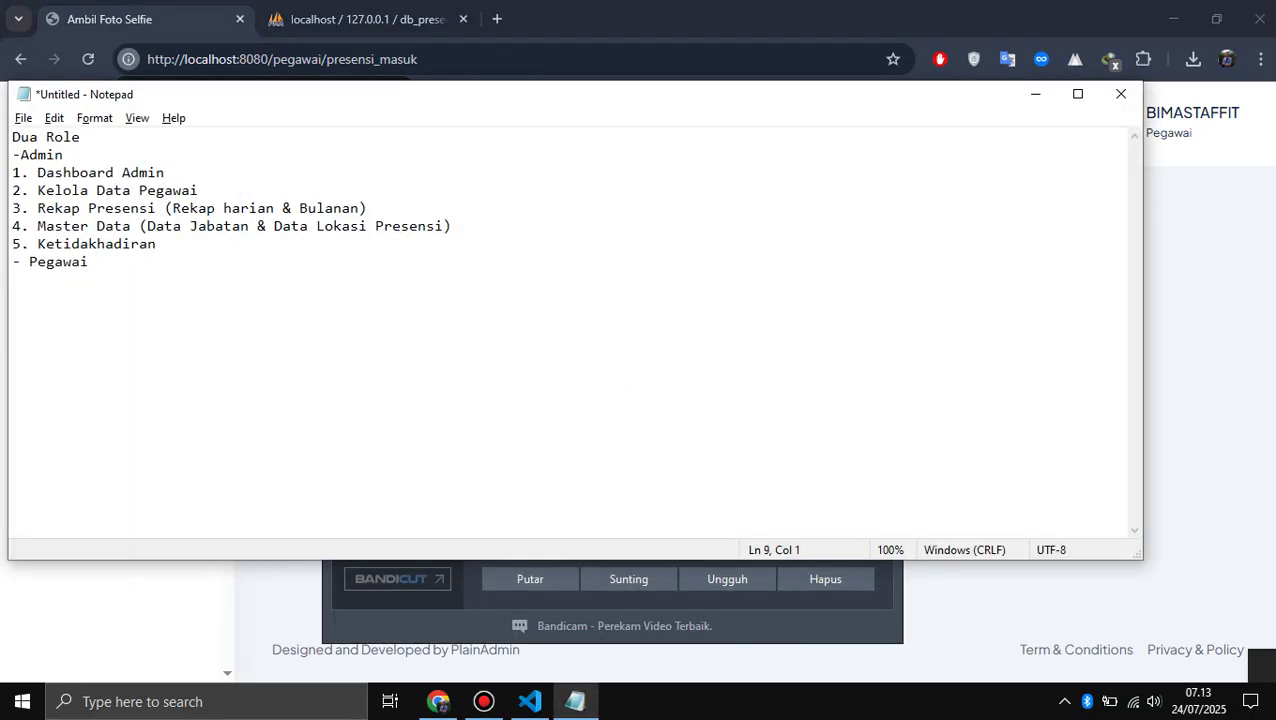
- Under '- Pegawai' in Notepad, list '1. Presensi Masuk' and '2. Presensi keluar'
{"action": "type", "text": "."}
{"action": "key", "text": "Return"}
{"action": "key", "text": "Return"}
{"action": "type", "text": "Pr"}
{"action": "key", "text": "BackSpace"}
{"action": "key", "text": "BackSpace"}
{"action": "key", "text": "BackSpace"}
{"action": "key", "text": "BackSpace"}
{"action": "type", "text": "Presensi Masuk"}
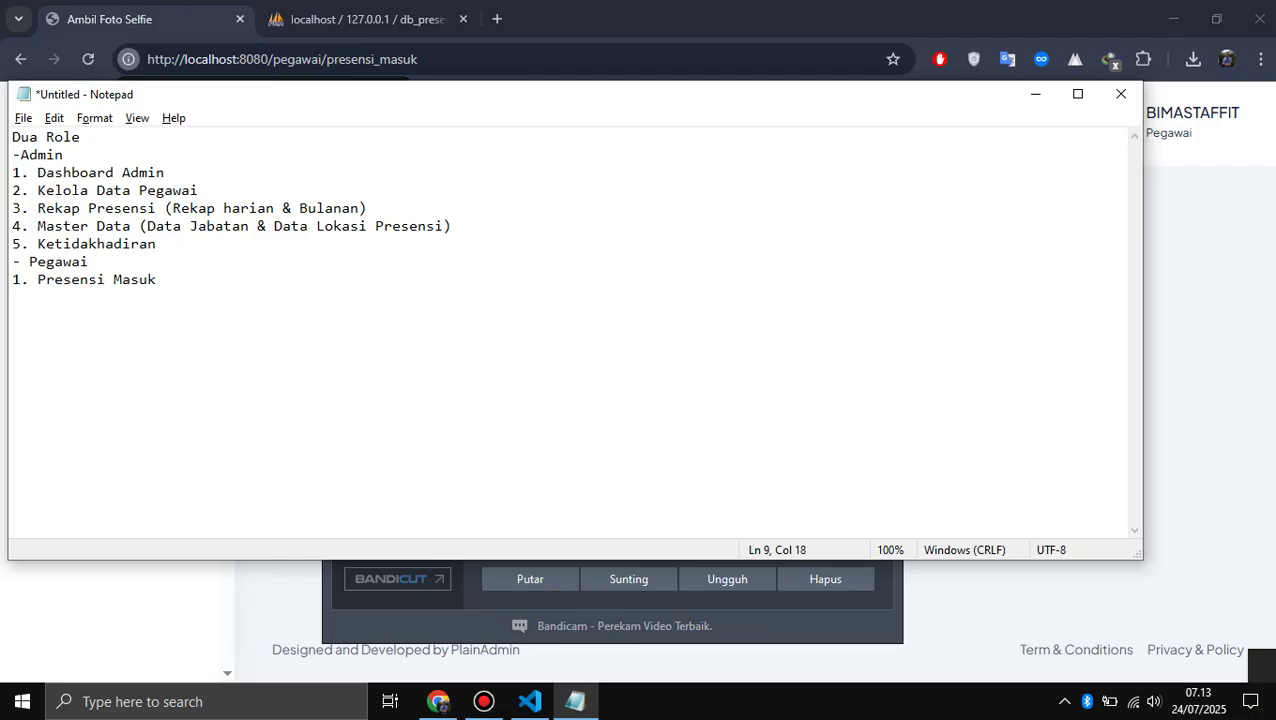
{"action": "key", "text": "Return"}
{"action": "type", "text": "2. Presensi keluar"}
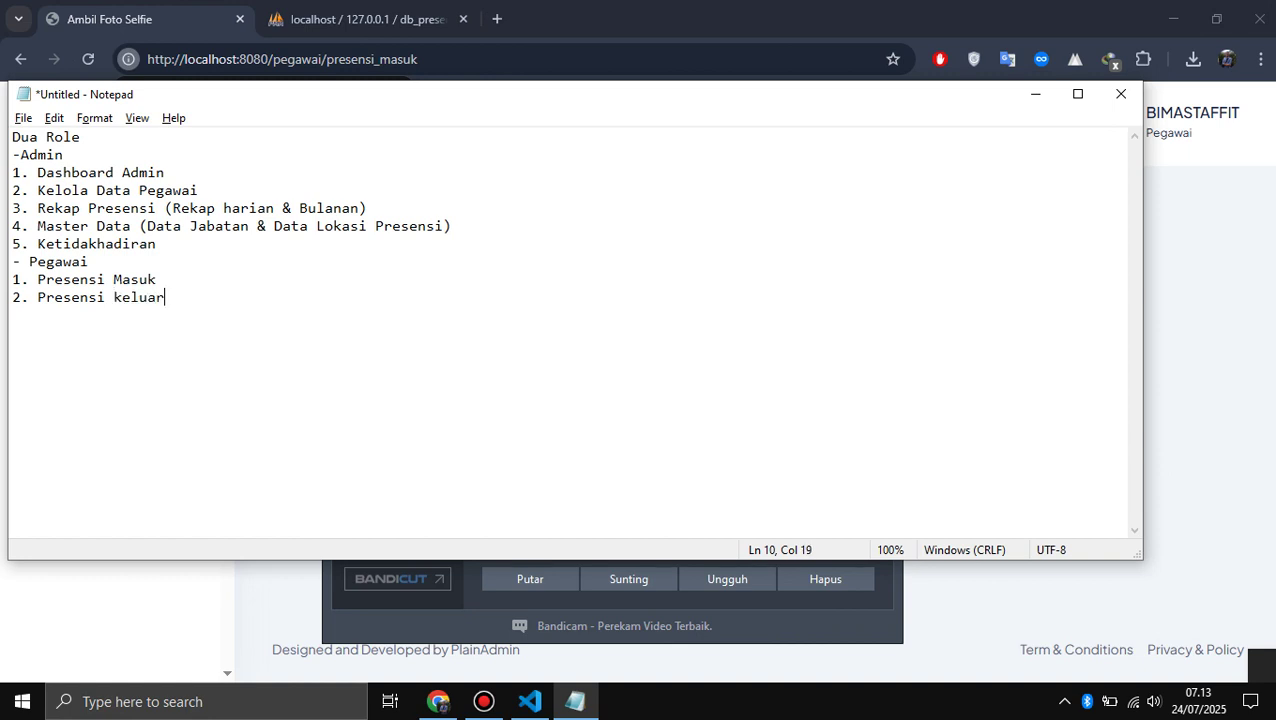
{"action": "key", "text": "alt+Tab"}
{"action": "key", "text": "alt+Tab"}
{"action": "key", "text": "Tab"}
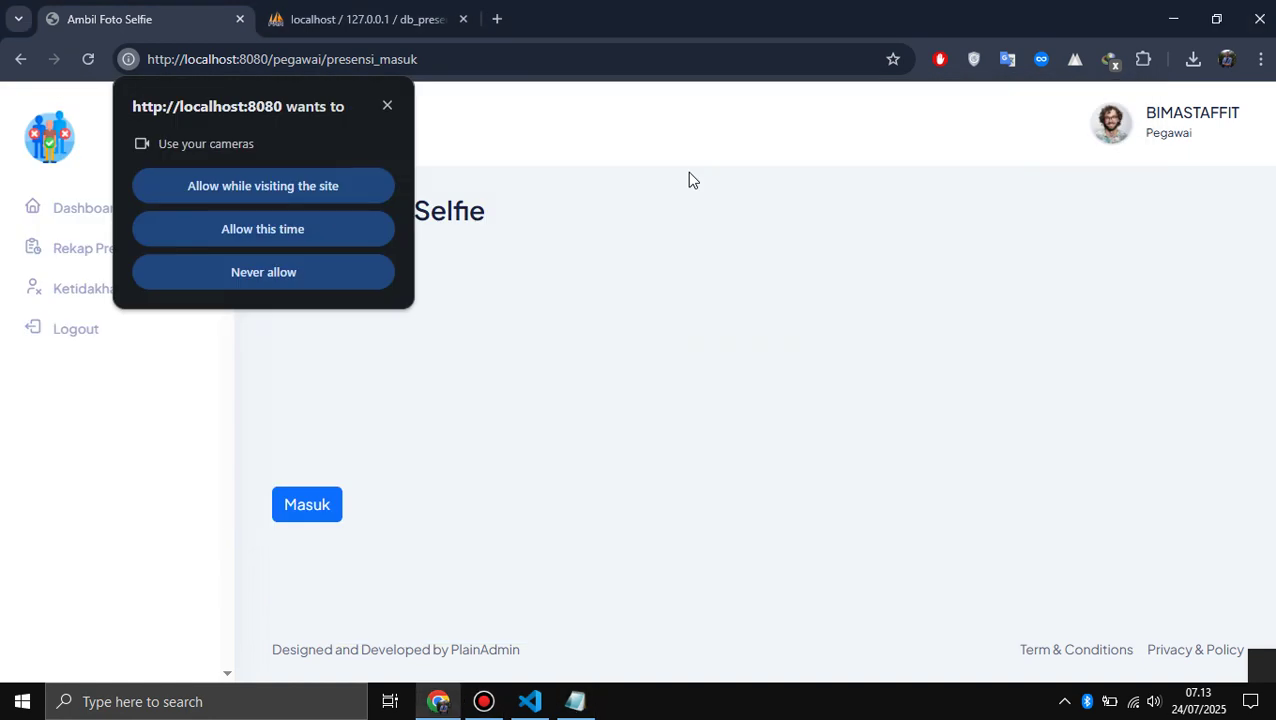
- Allow camera access this time and submit the selfie check-in with Masuk
{"action": "left_click", "coordinate": [309, 229]}
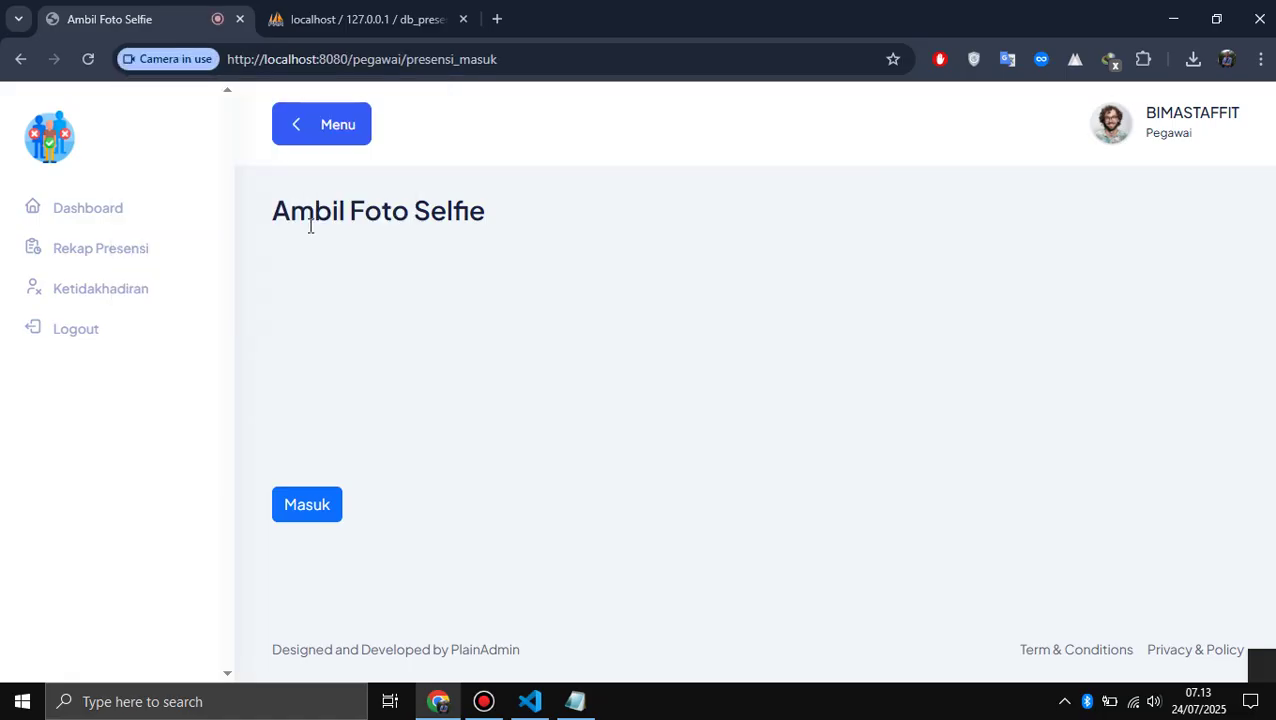
{"action": "left_click", "coordinate": [303, 512]}
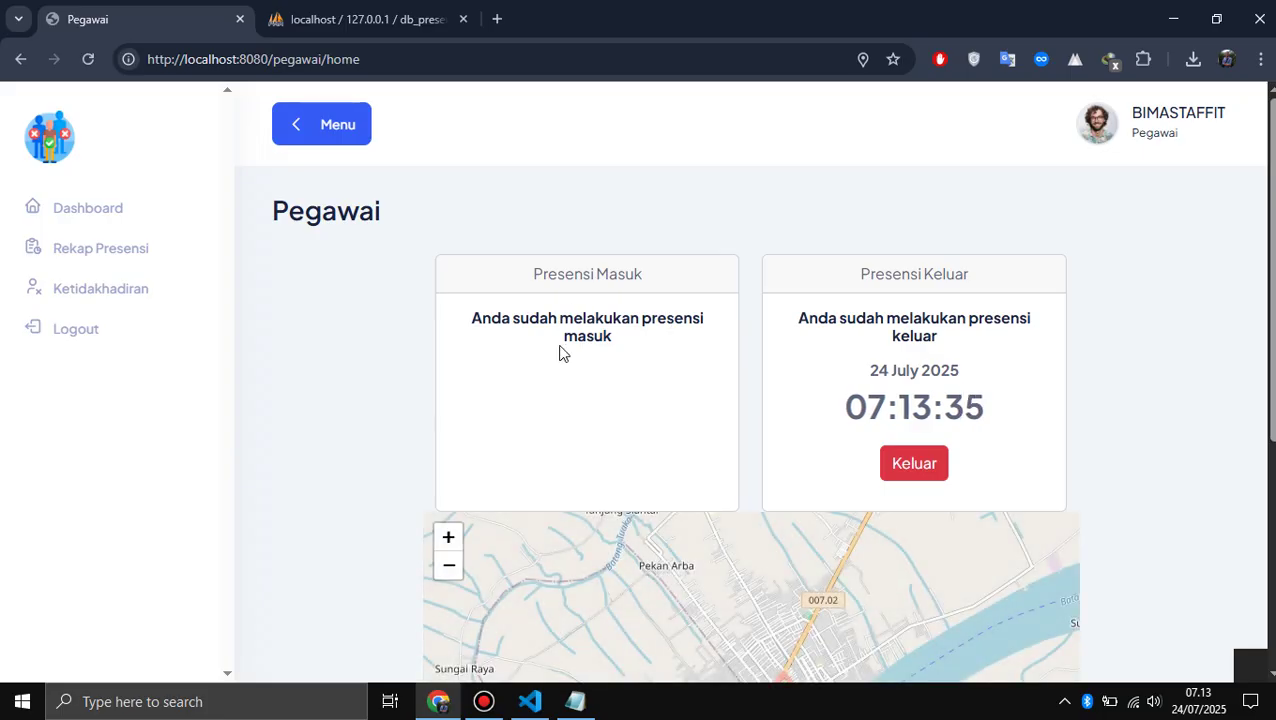
- Open Rekap Presensi to see the 24 July 2025 check-in at 07:12:21, Tepat Waktu
{"action": "left_click", "coordinate": [137, 262]}
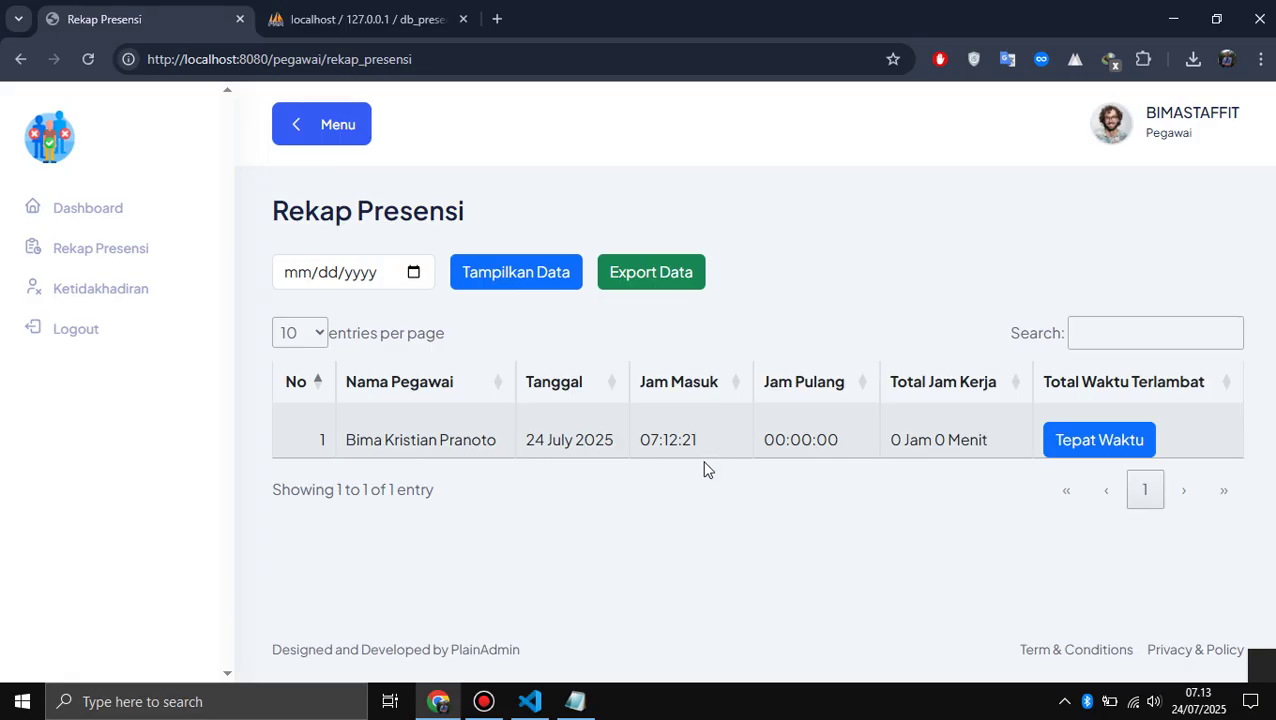
- From the employee home page, record the check-out by submitting a selfie
{"action": "left_click", "coordinate": [112, 218]}
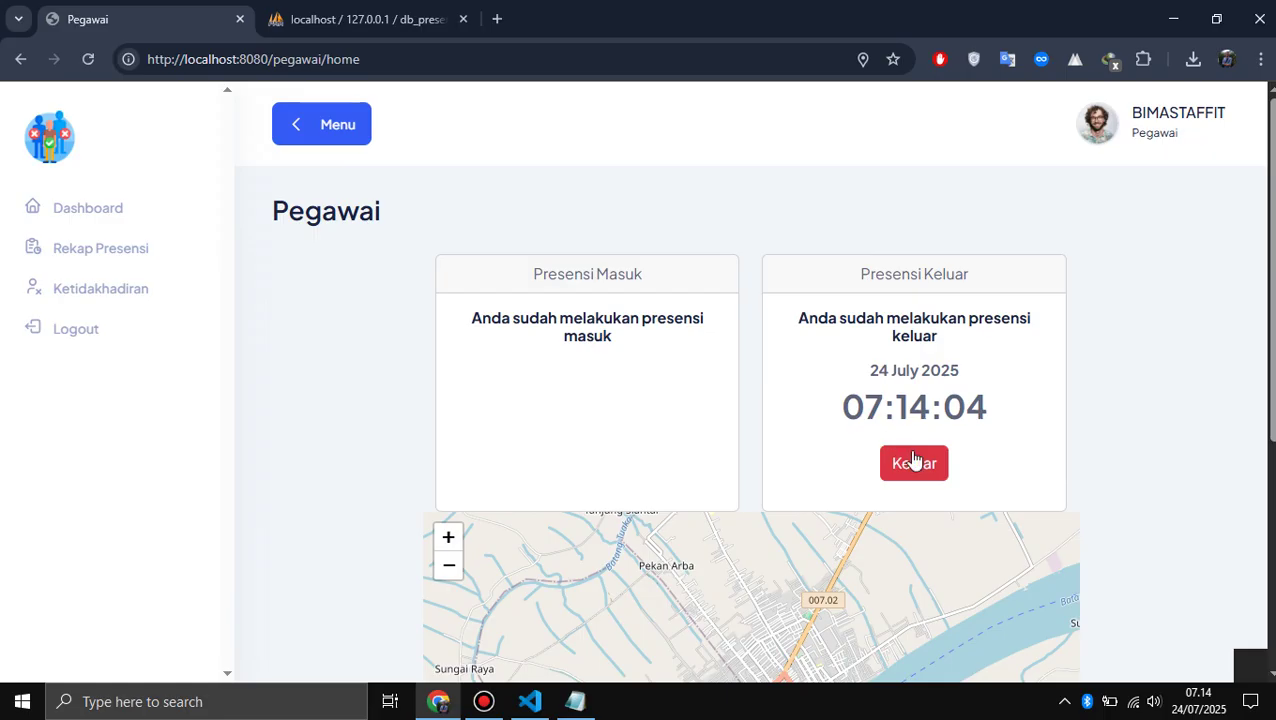
{"action": "left_click", "coordinate": [913, 460]}
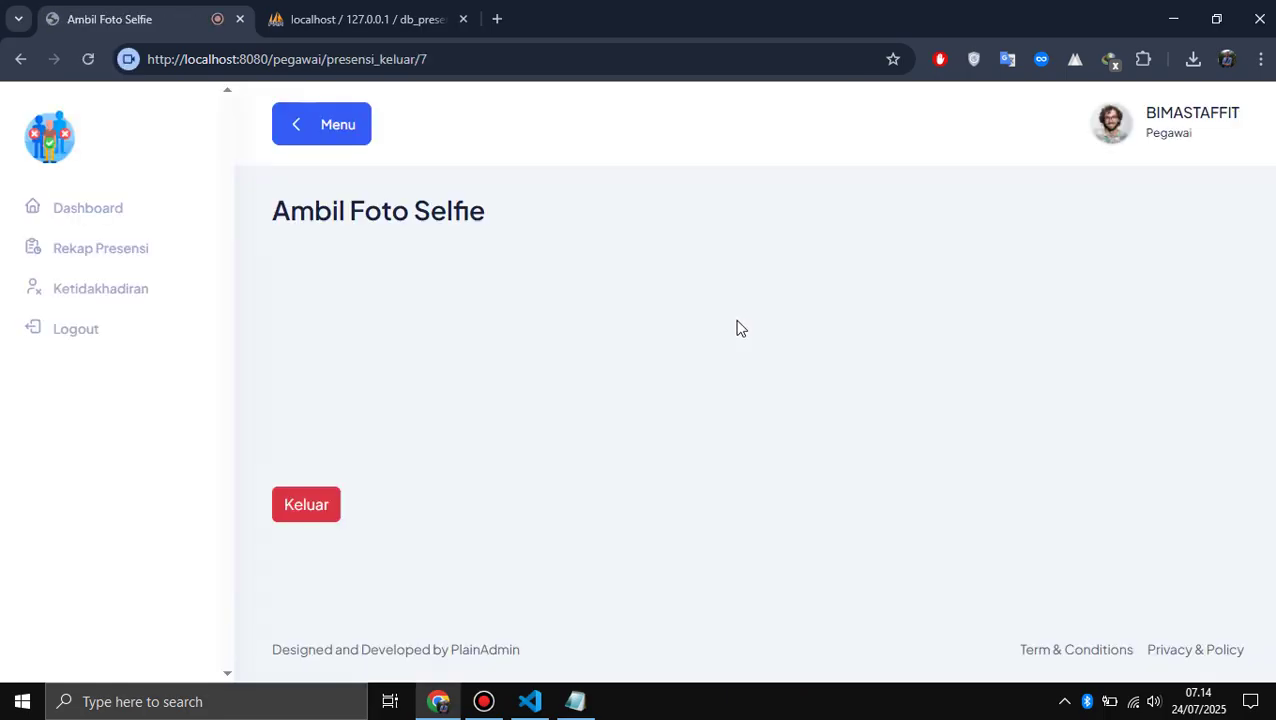
{"action": "left_click", "coordinate": [322, 510]}
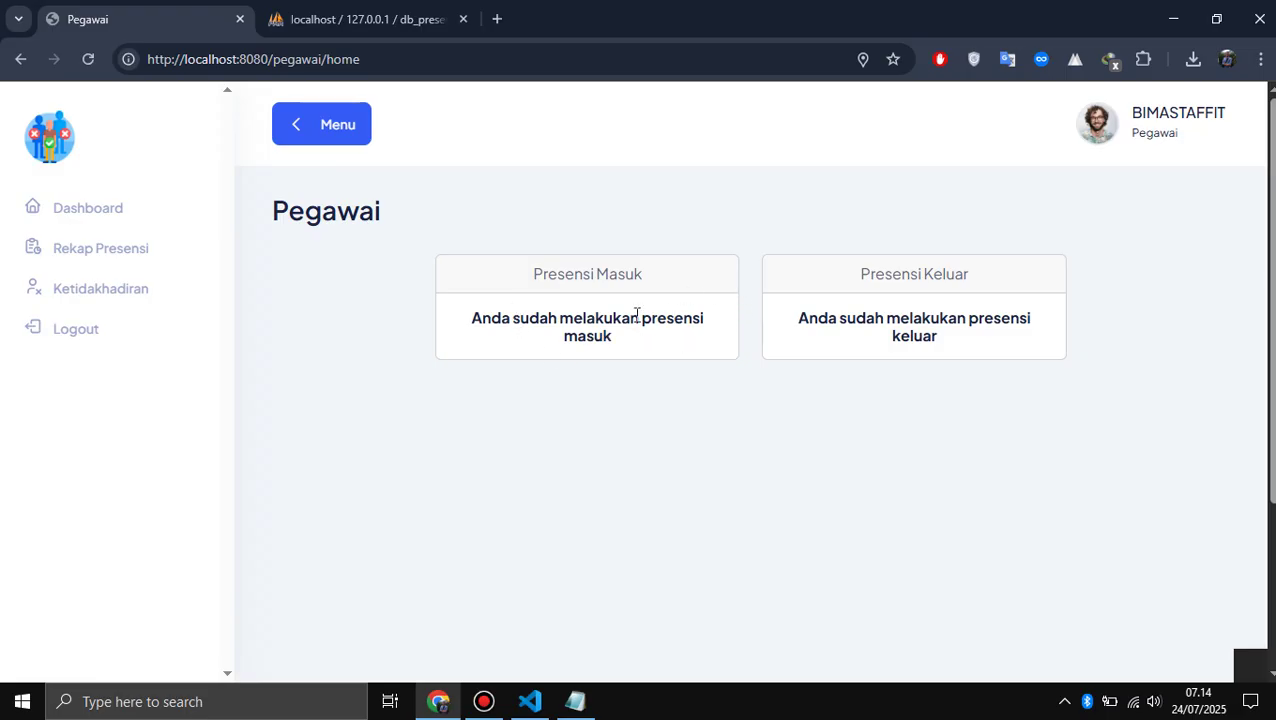
- Review the Presensi Masuk and Presensi Keluar cards, then reopen Rekap Presensi
{"action": "scroll", "coordinate": [590, 345], "scroll_direction": "down", "scroll_amount": 2}
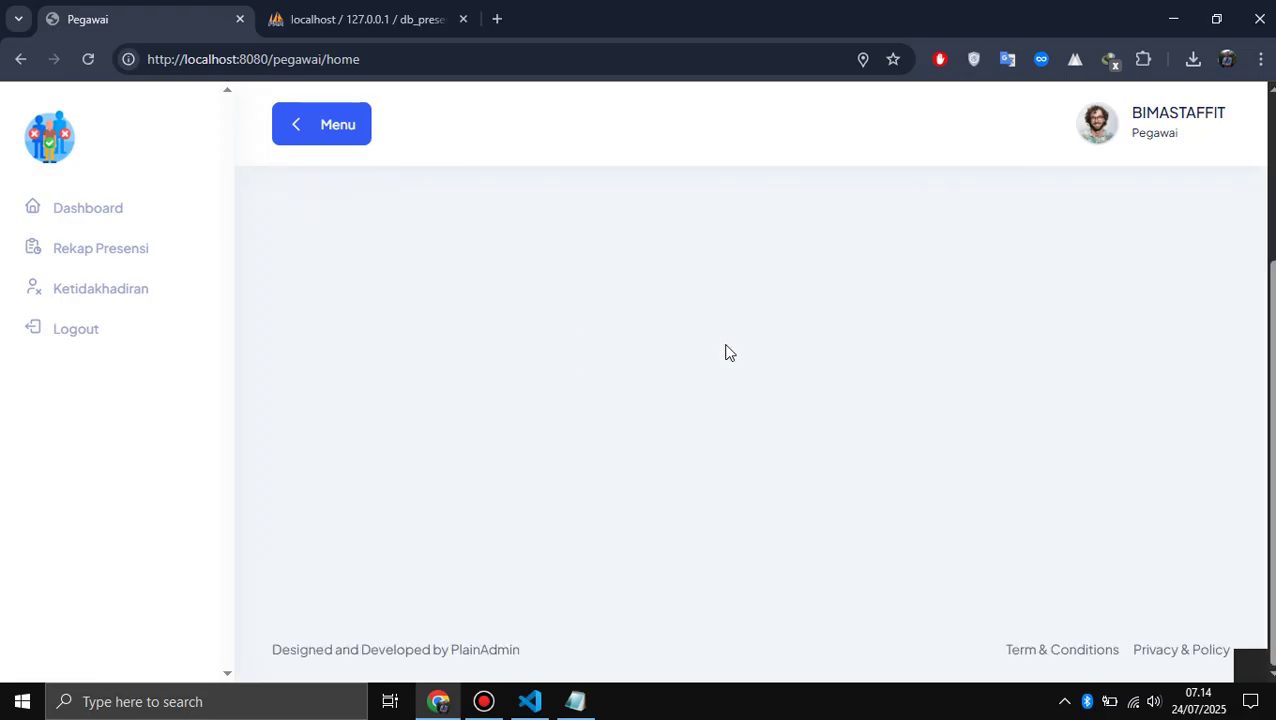
{"action": "scroll", "coordinate": [723, 352], "scroll_direction": "up", "scroll_amount": 3}
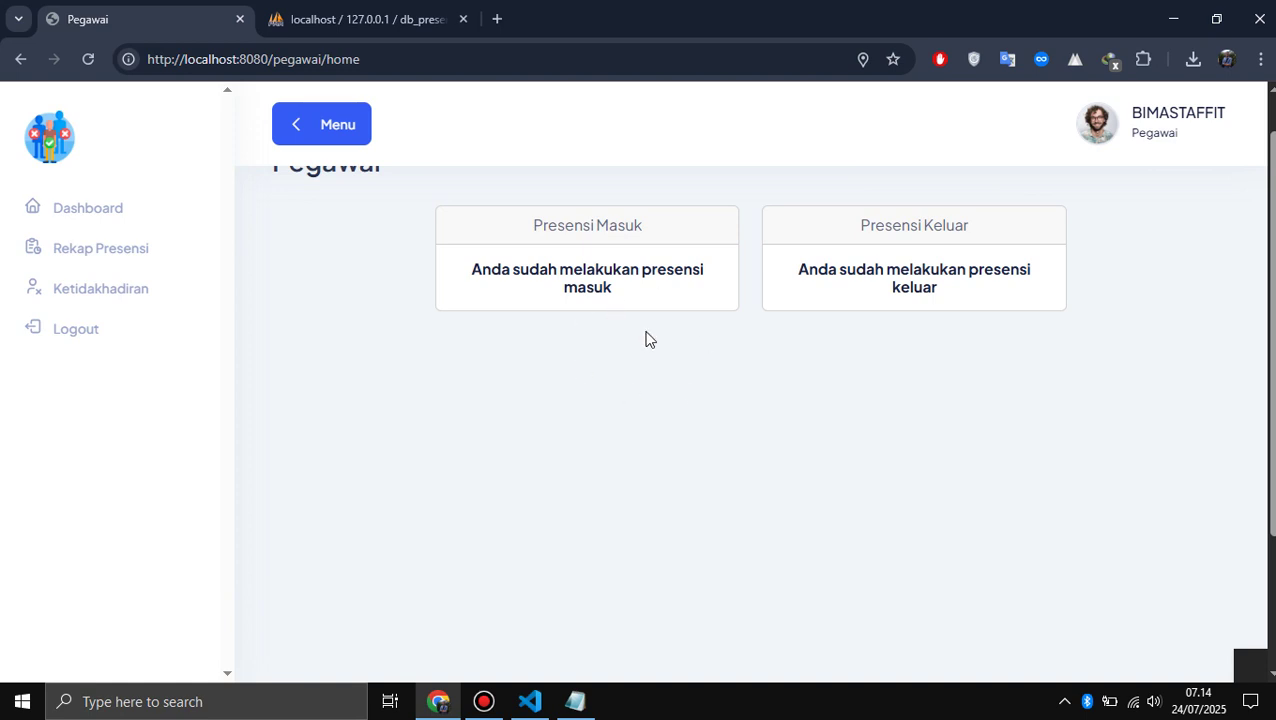
{"action": "left_click", "coordinate": [101, 262]}
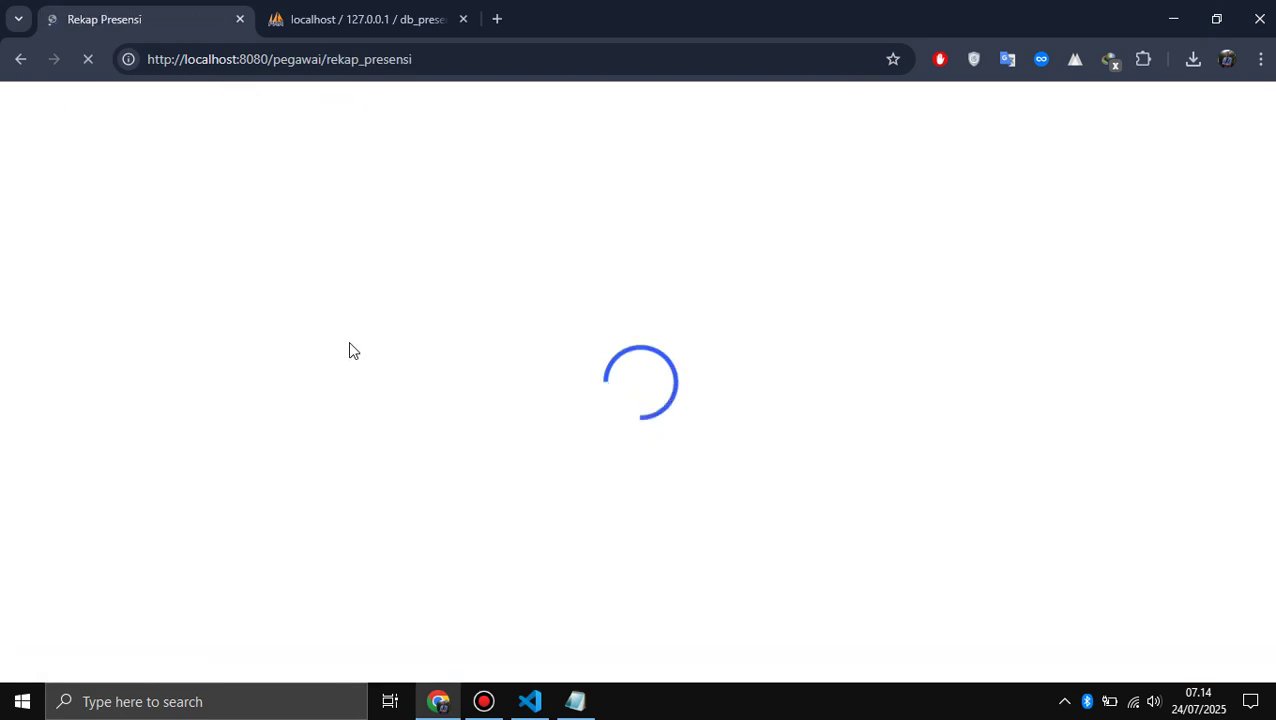
- Add '3. Rekap Presensi' to the Pegawai feature list in Notepad, fixing the typo
{"action": "key", "text": "alt+Tab"}
{"action": "key", "text": "alt+Tab"}
{"action": "key", "text": "alt+Tab"}
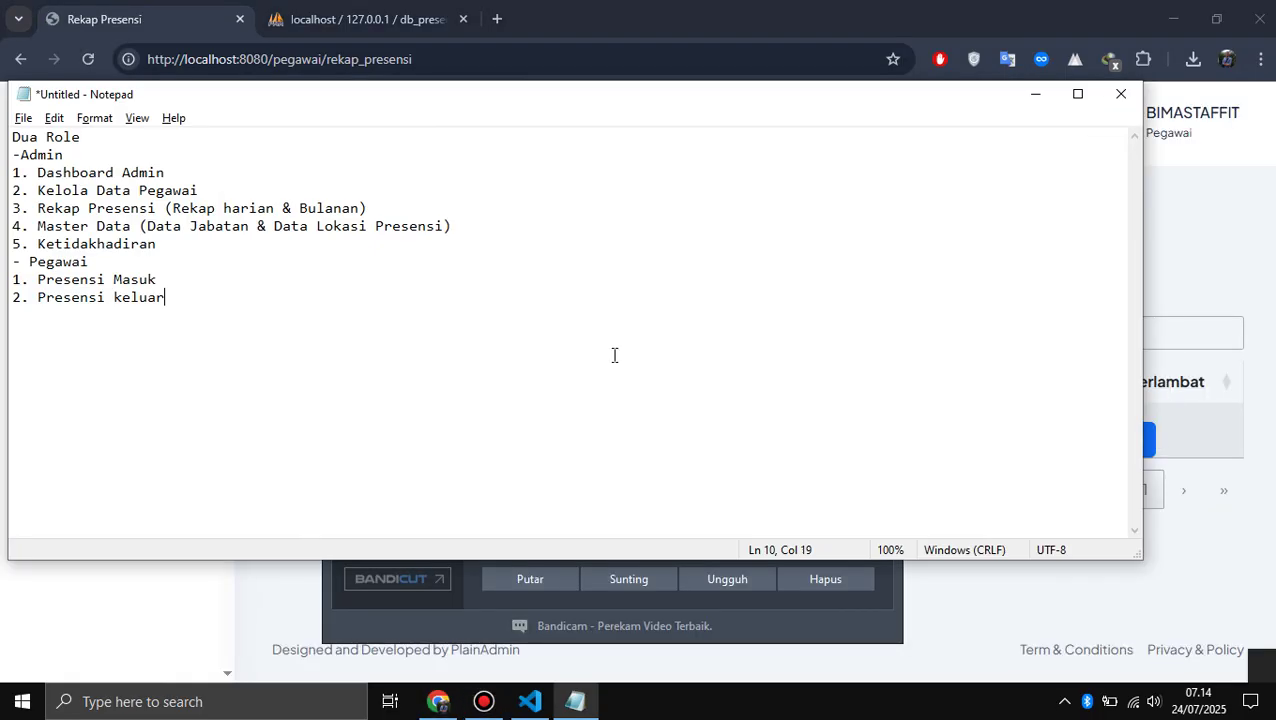
{"action": "key", "text": "Return"}
{"action": "type", "text": "3. Rekap Presenso"}
{"action": "key", "text": "alt"}
{"action": "key", "text": "alt"}
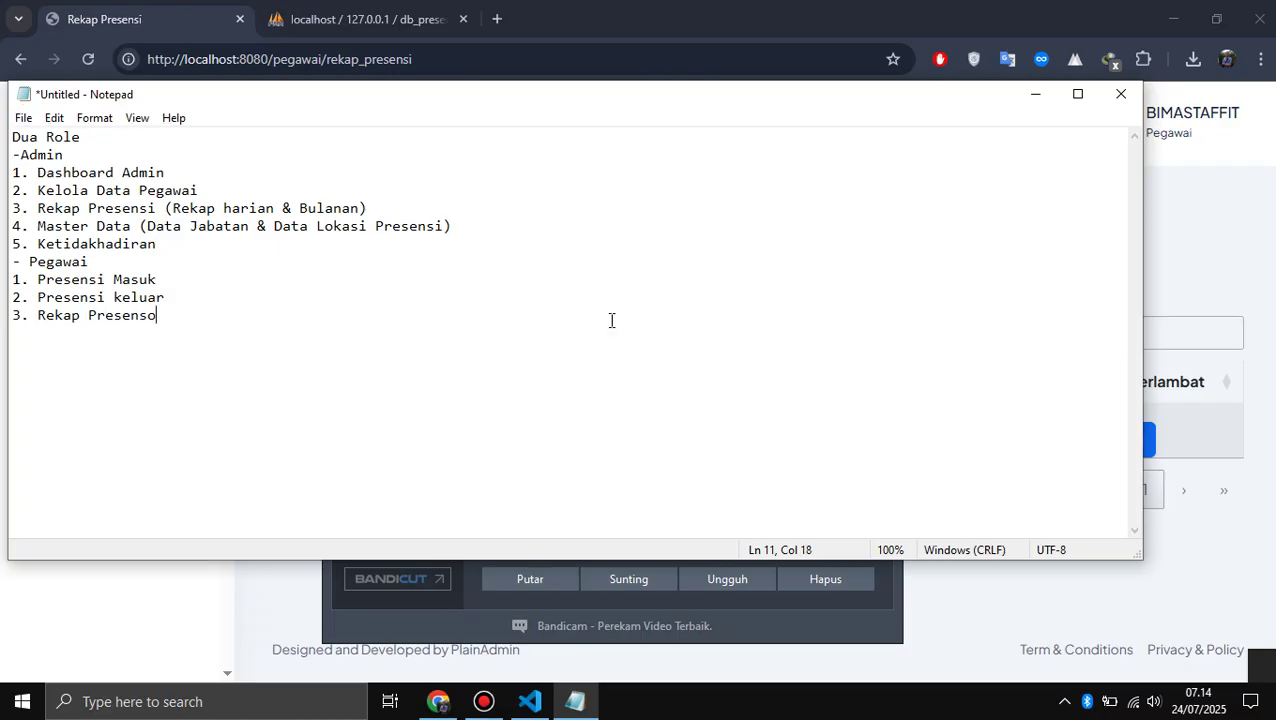
{"action": "type", "text": "i"}
{"action": "key", "text": "alt"}
{"action": "key", "text": "alt"}
{"action": "key", "text": "BackSpace"}
{"action": "key", "text": "BackSpace"}
{"action": "type", "text": "i"}
{"action": "key", "text": "alt+Tab"}
{"action": "key", "text": "alt+Tab"}
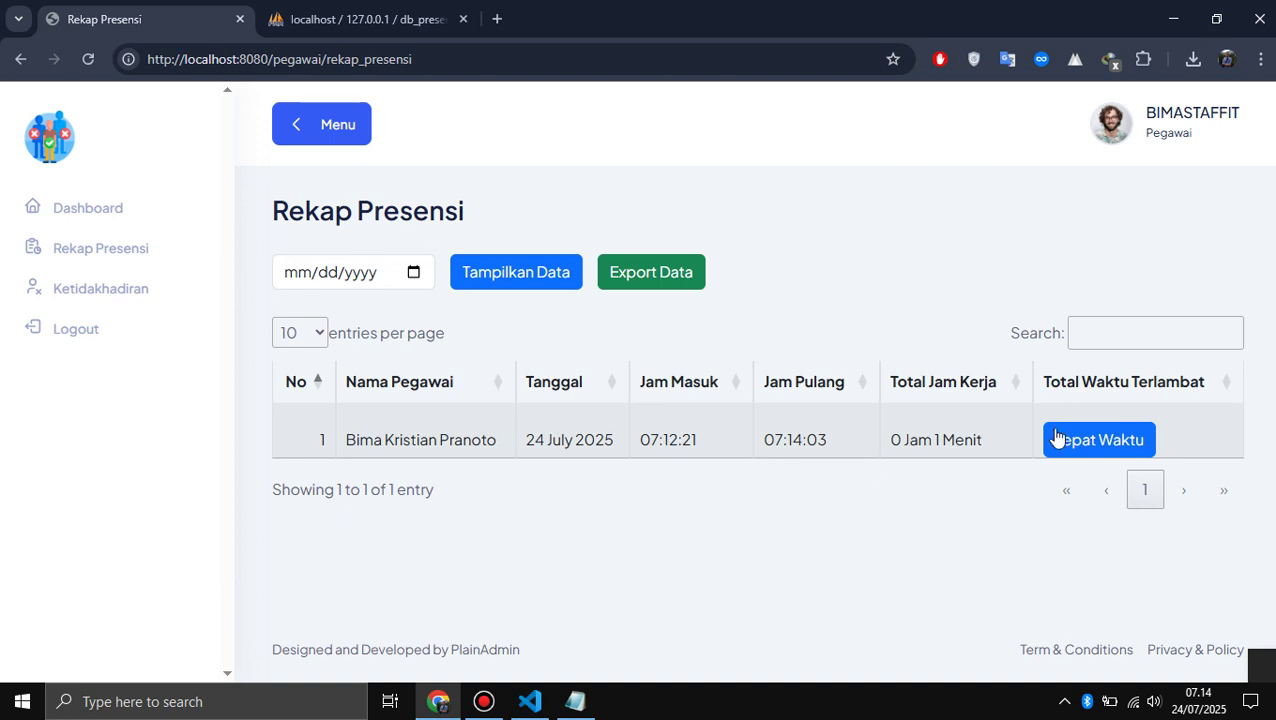
- Open the employee's Ketidakhadiran page and add '4. Ketidakhadiran' to the Notepad list
{"action": "left_click", "coordinate": [119, 298]}
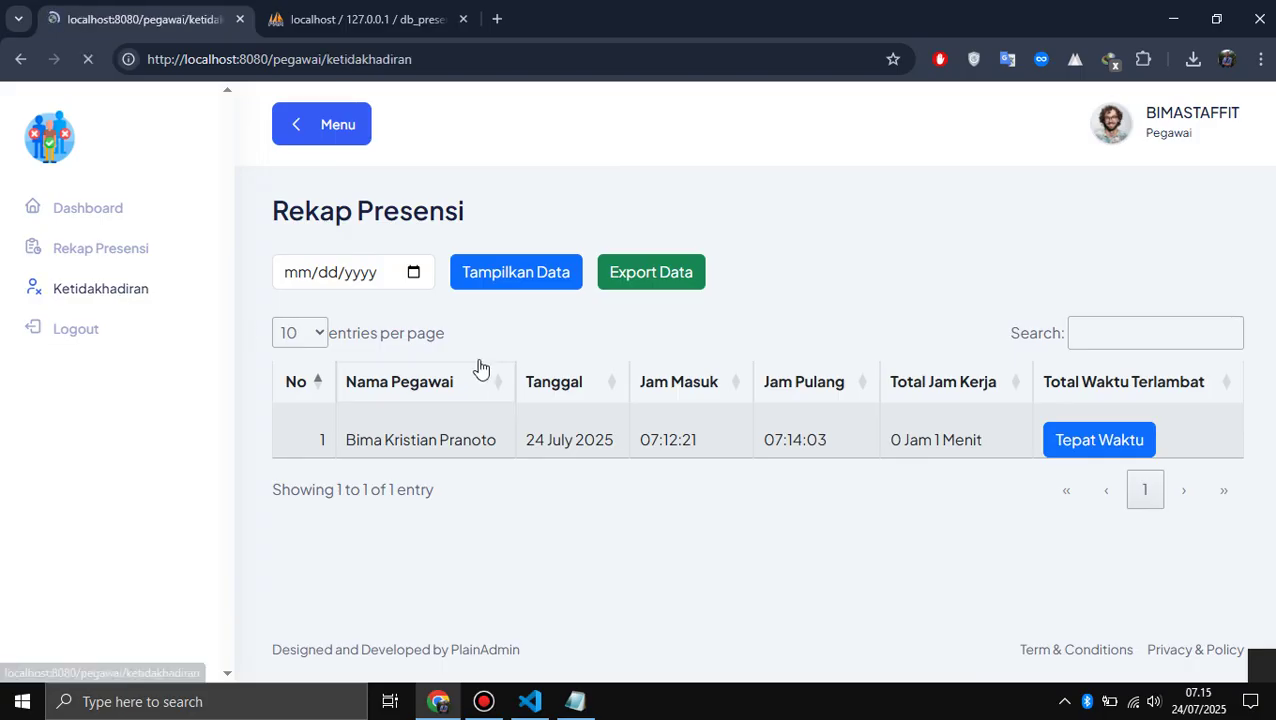
{"action": "key", "text": "alt+Tab"}
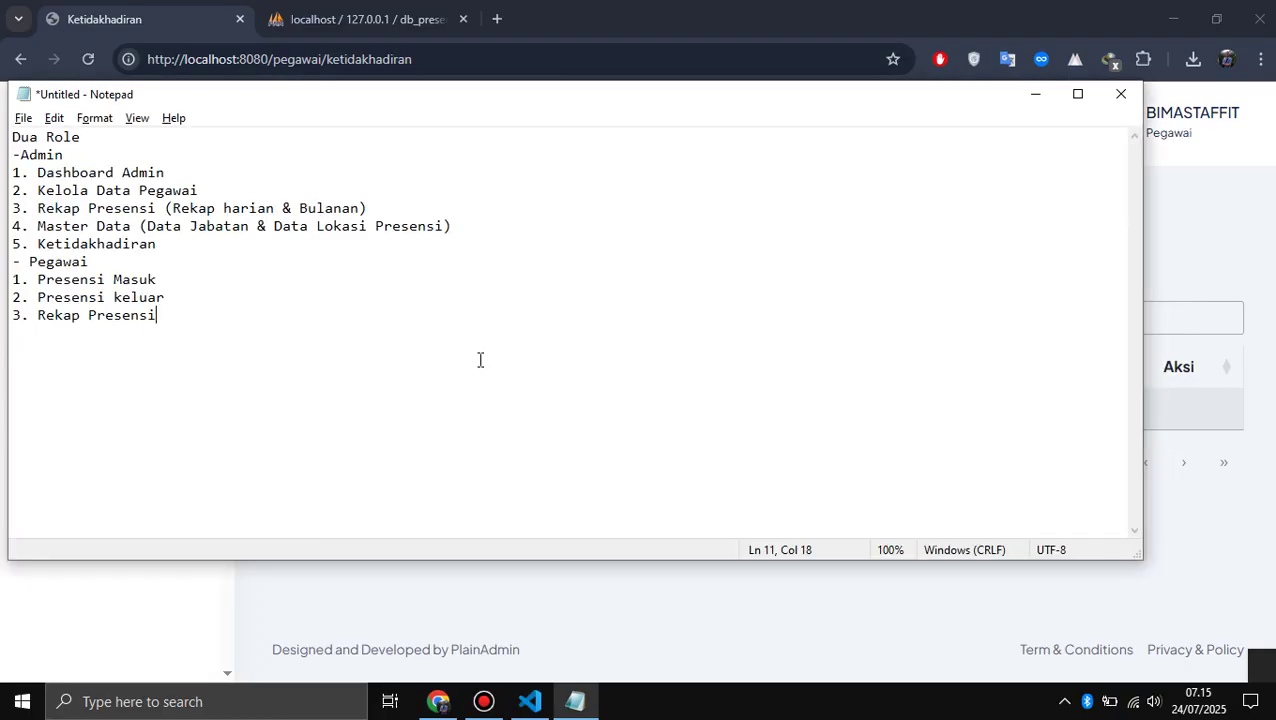
{"action": "key", "text": "Return"}
{"action": "type", "text": "4, "}
{"action": "type", "text": ". Ketida"}
{"action": "type", "text": "khadrian"}
{"action": "key", "text": "BackSpace"}
{"action": "key", "text": "BackSpace"}
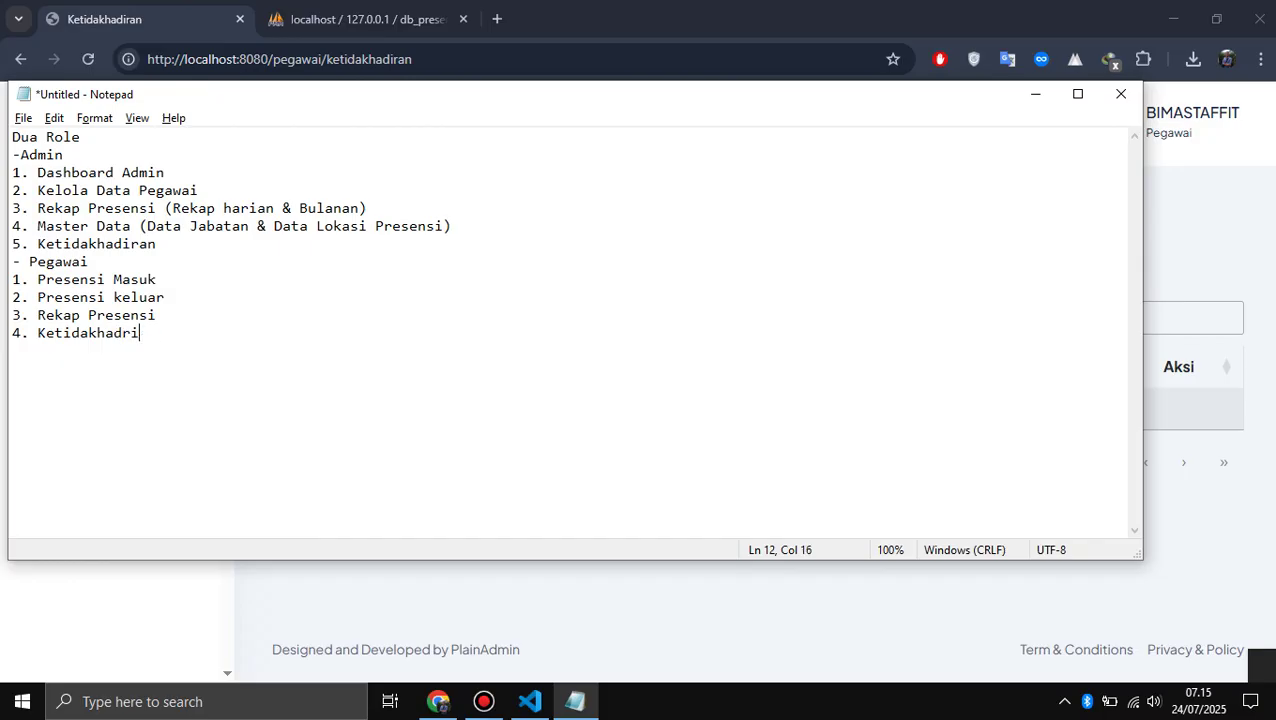
{"action": "key", "text": "BackSpace"}
{"action": "key", "text": "BackSpace"}
{"action": "type", "text": "iran"}
{"action": "key", "text": "alt+Tab"}
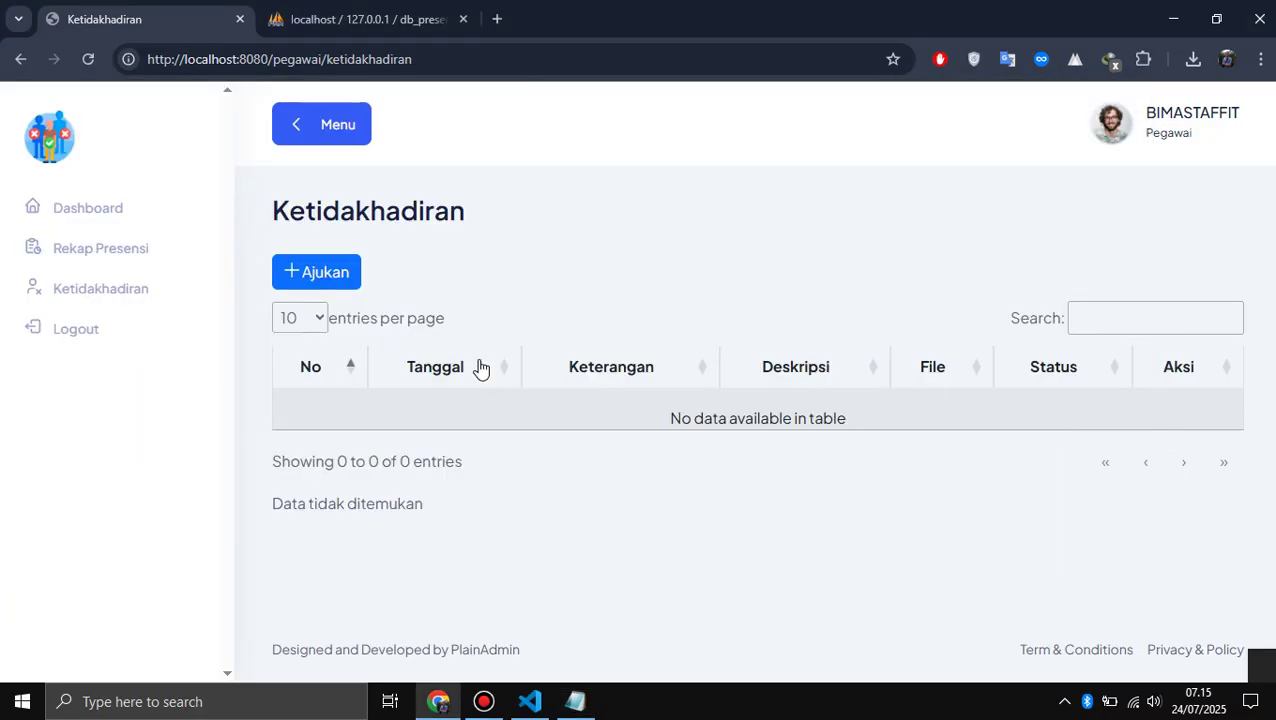
- Preview the absence request form's Izin, Sakit and Cuti options, then go back unsubmitted
{"action": "left_click", "coordinate": [347, 279]}
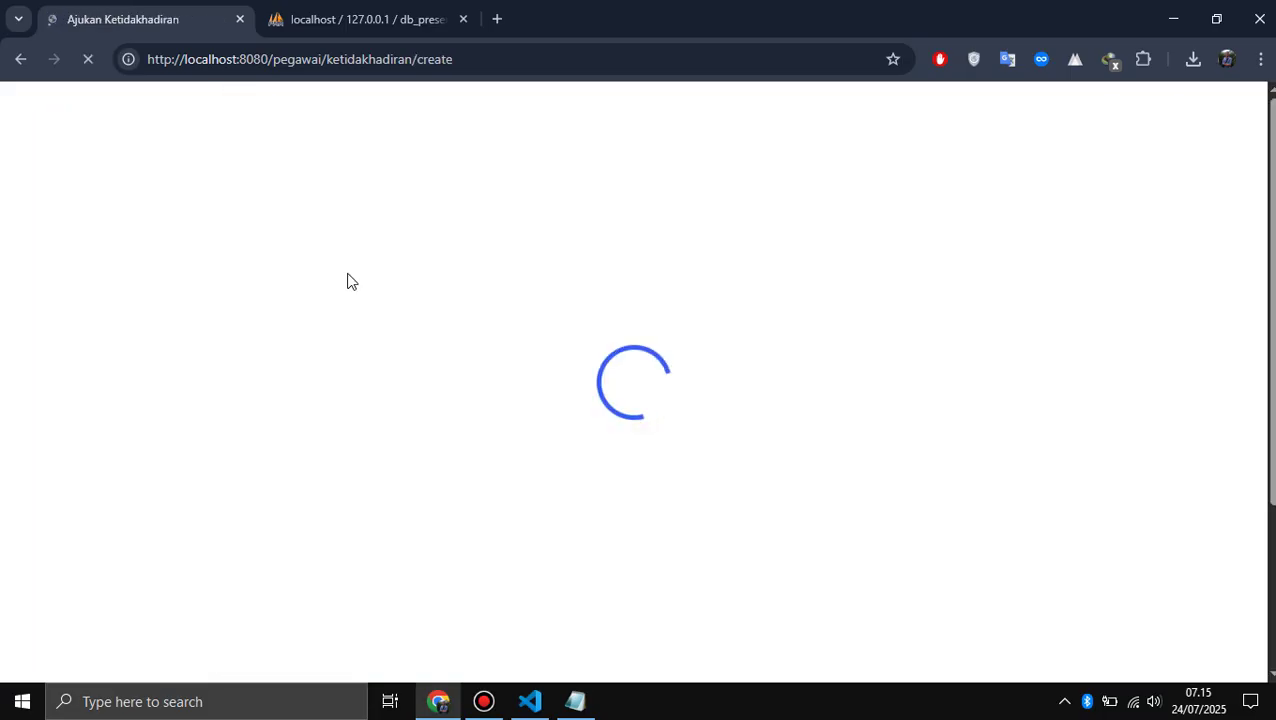
{"action": "scroll", "coordinate": [346, 272], "scroll_direction": "down", "scroll_amount": 3}
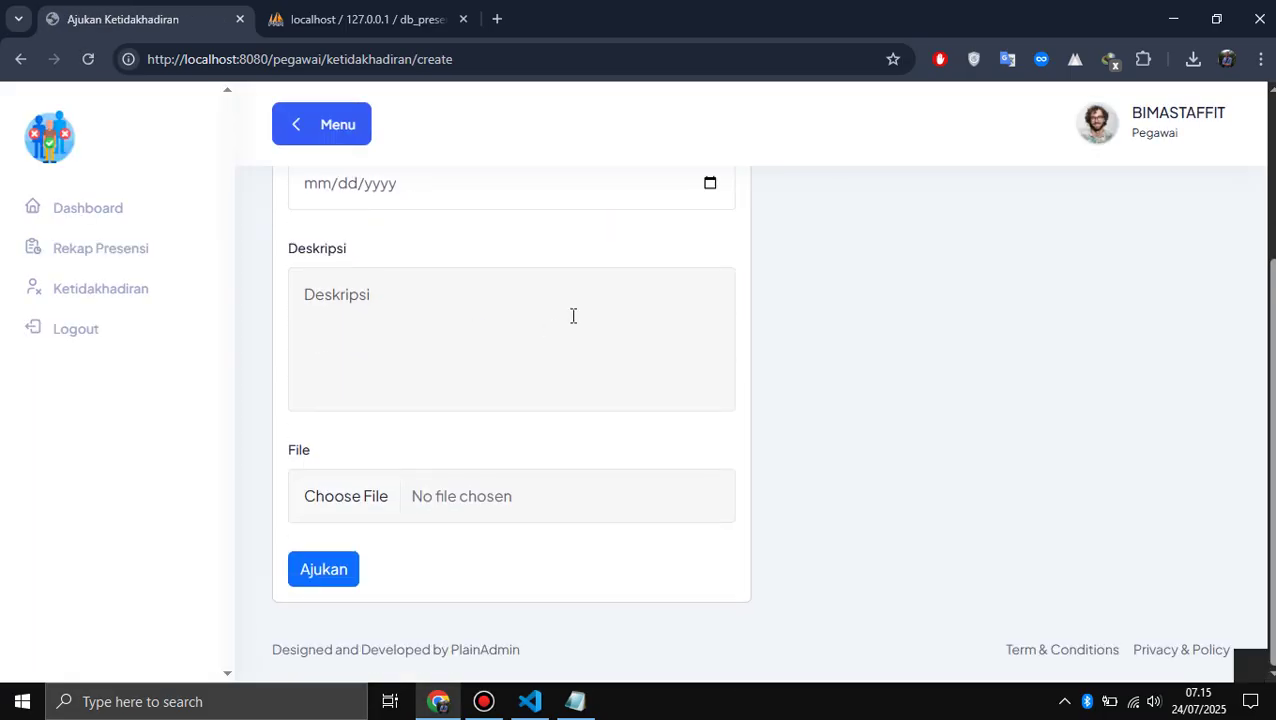
{"action": "scroll", "coordinate": [573, 316], "scroll_direction": "up", "scroll_amount": 3}
{"action": "left_click", "coordinate": [535, 315]}
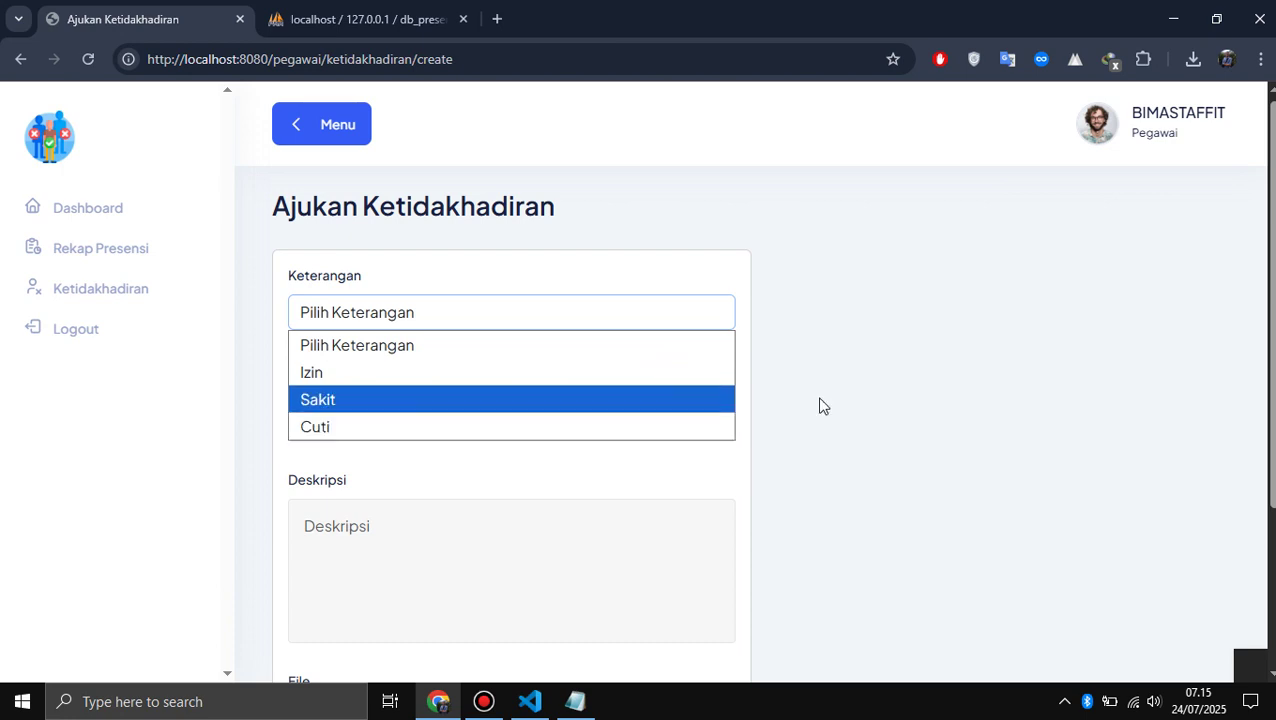
{"action": "left_click", "coordinate": [989, 380]}
{"action": "scroll", "coordinate": [989, 380], "scroll_direction": "down", "scroll_amount": 1}
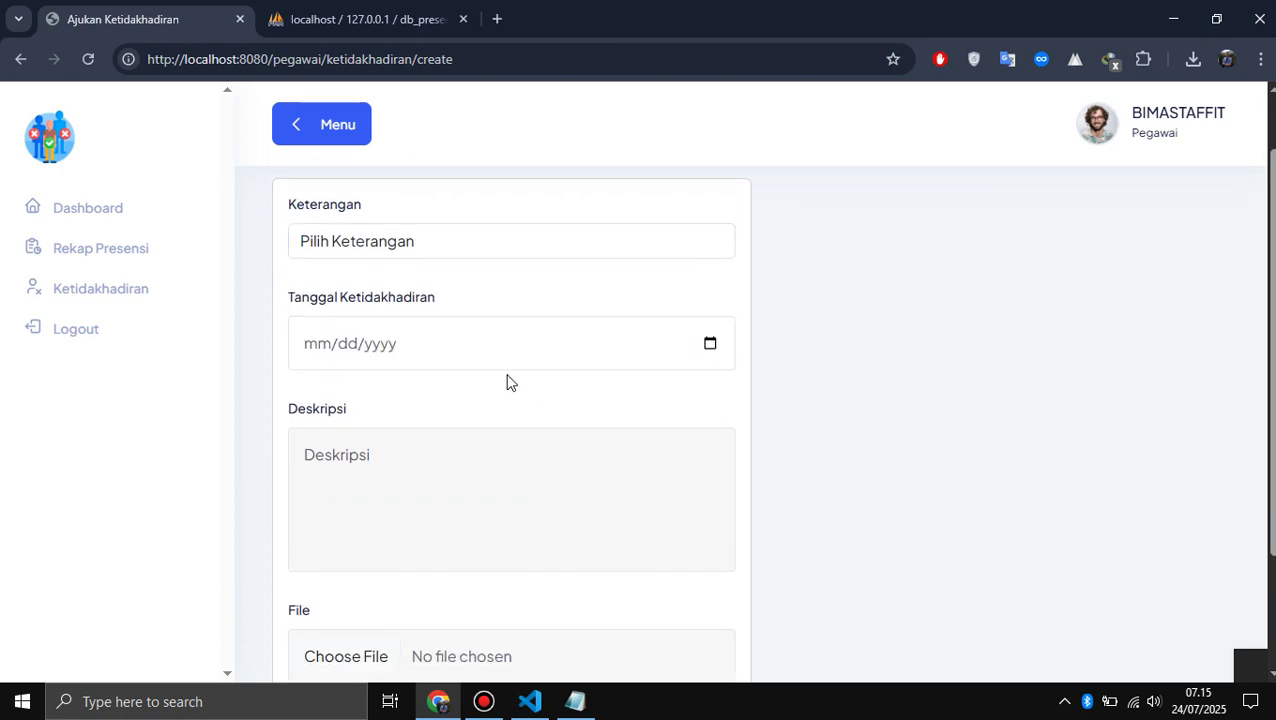
{"action": "scroll", "coordinate": [386, 475], "scroll_direction": "down", "scroll_amount": 1}
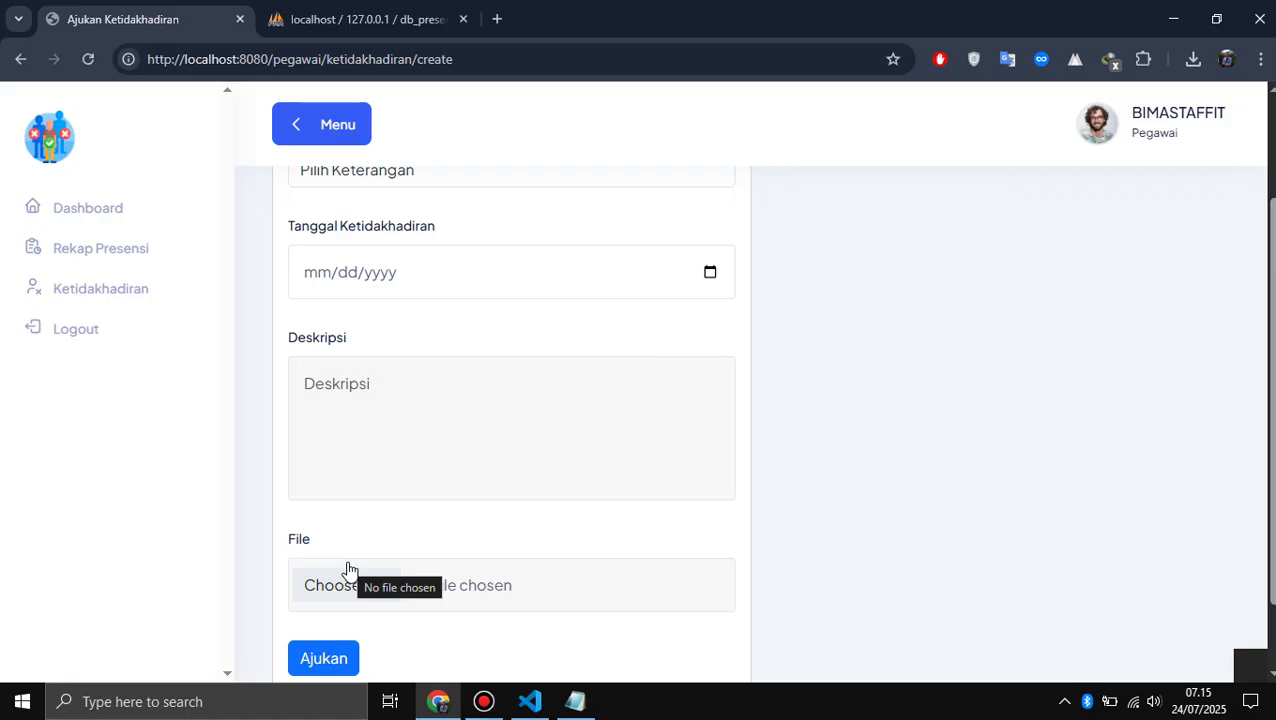
{"action": "scroll", "coordinate": [450, 449], "scroll_direction": "down", "scroll_amount": 1}
{"action": "scroll", "coordinate": [450, 449], "scroll_direction": "up", "scroll_amount": 2}
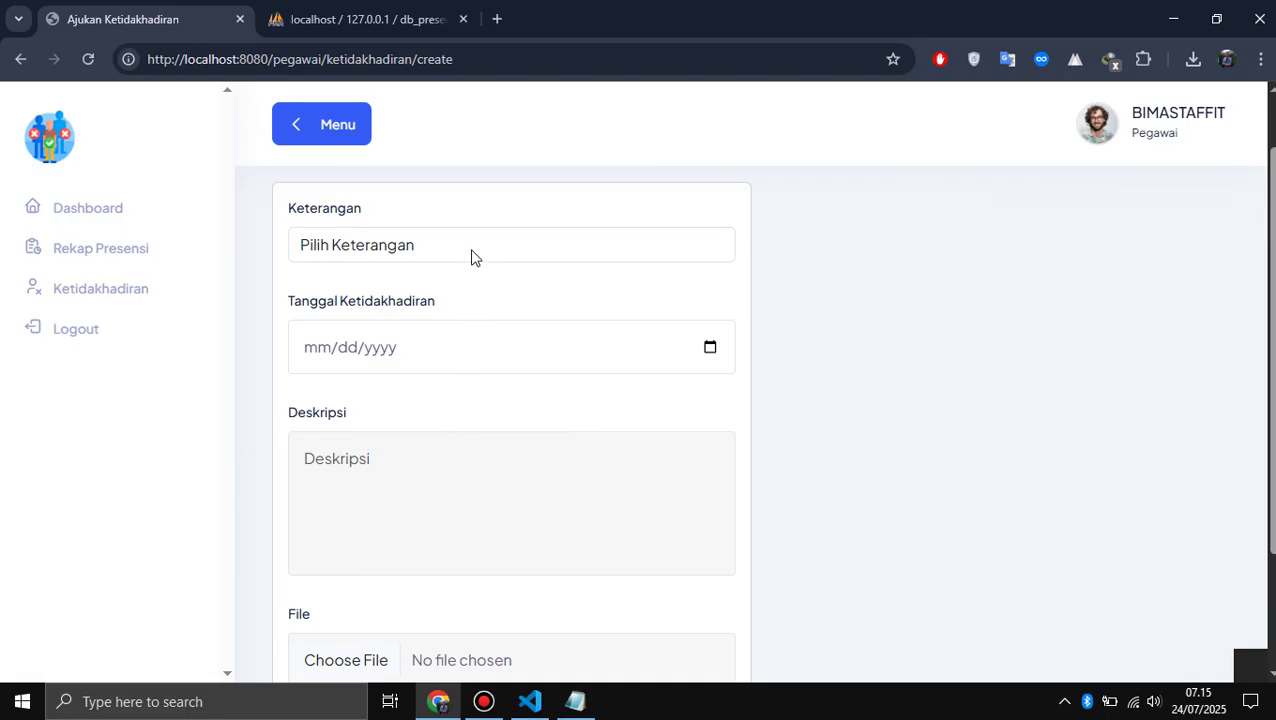
{"action": "left_click", "coordinate": [473, 257]}
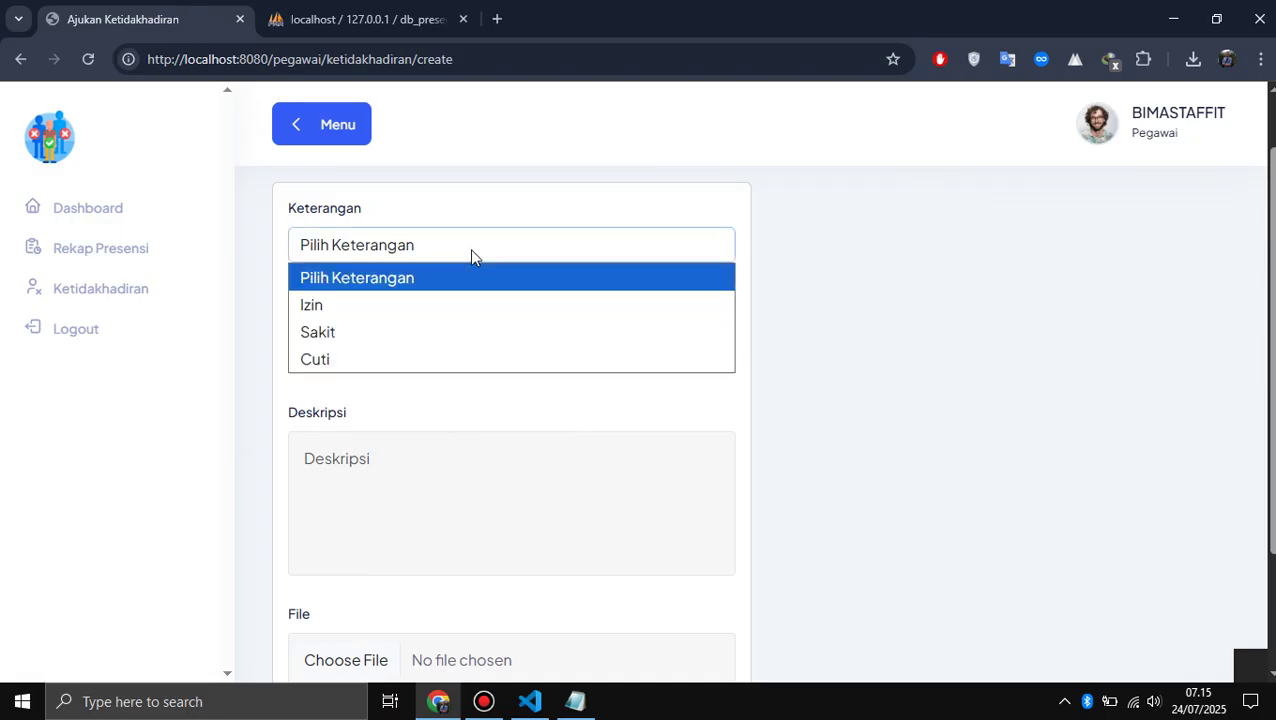
{"action": "left_click", "coordinate": [820, 376]}
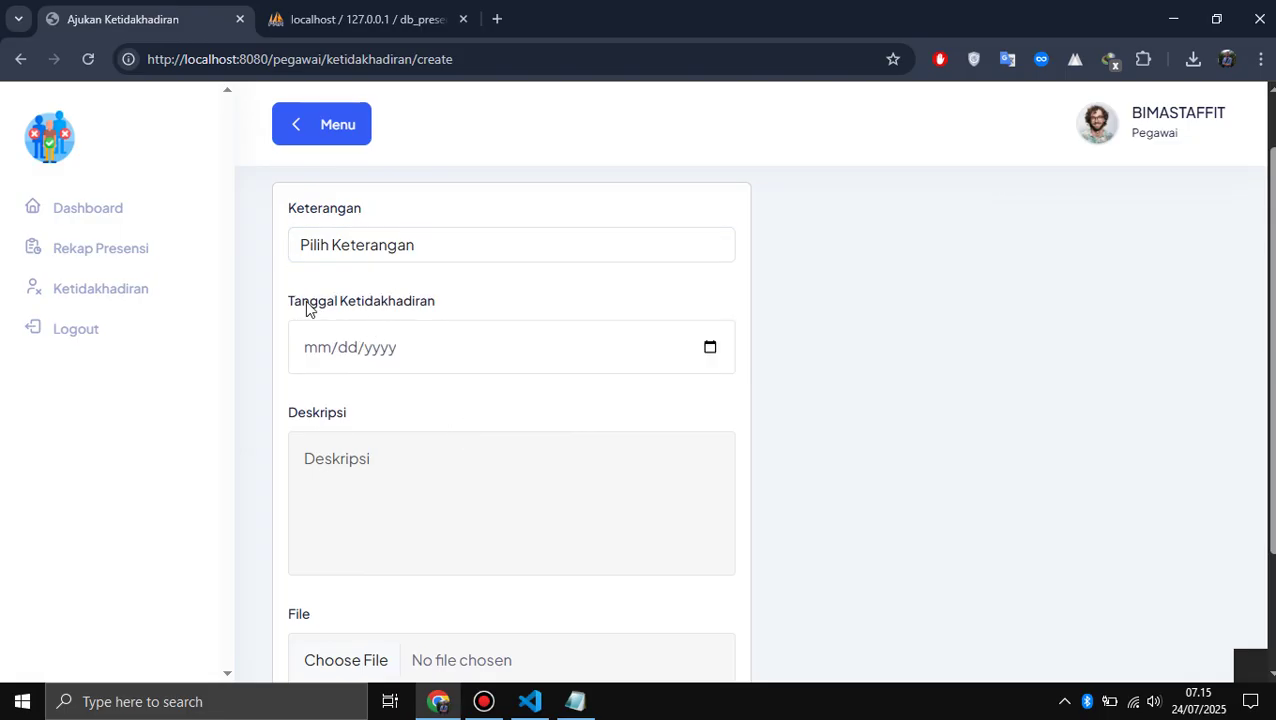
{"action": "left_click", "coordinate": [14, 60]}
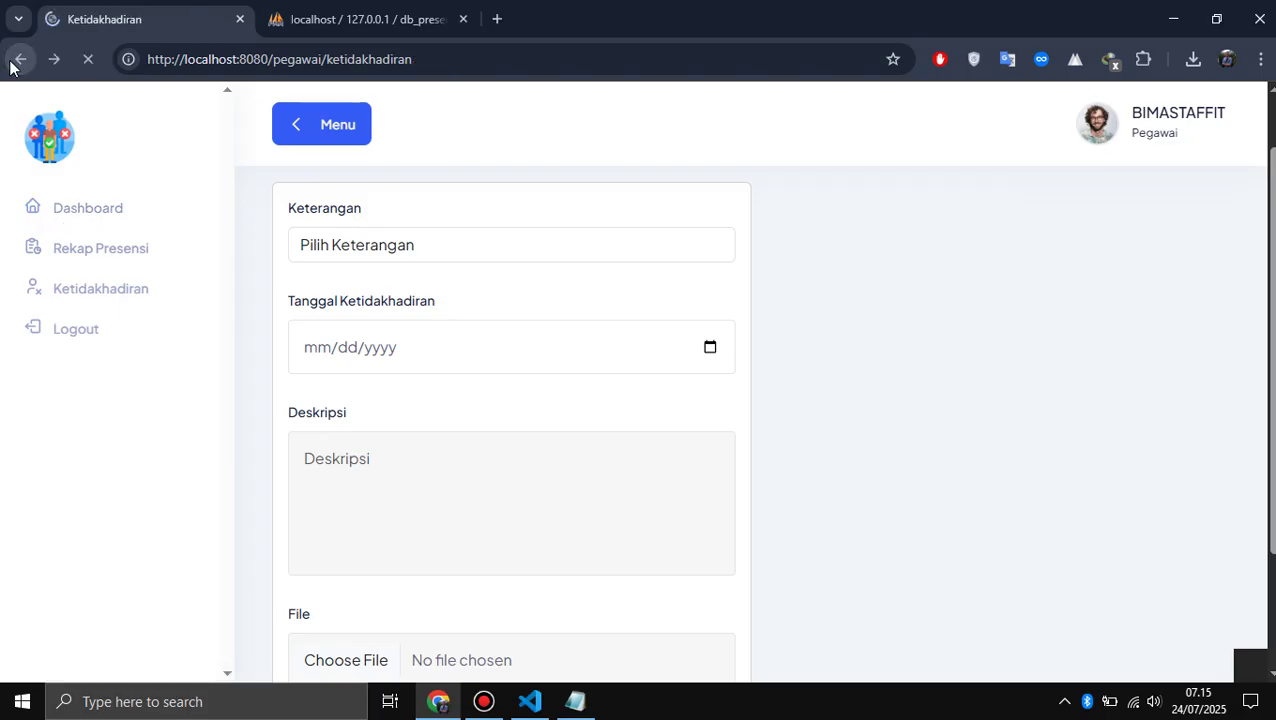
- Log out of the employee account and sign back in with the admin username
{"action": "left_click", "coordinate": [94, 348]}
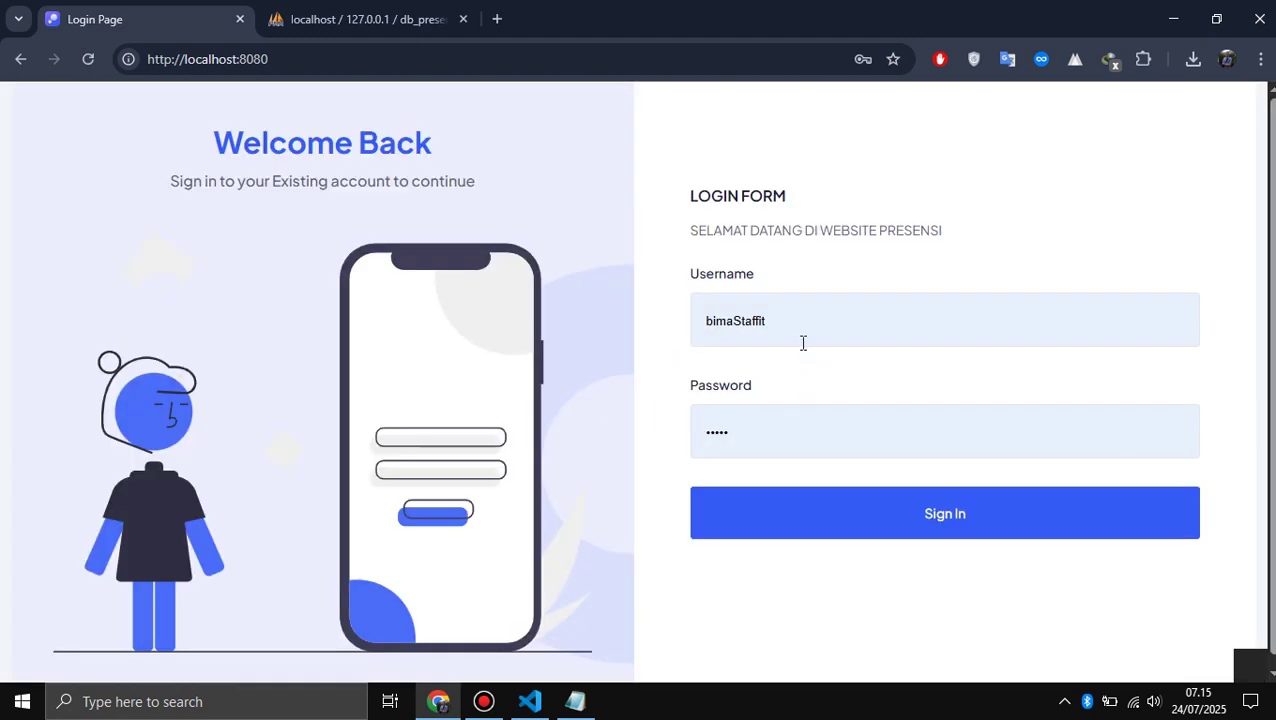
{"action": "double_click", "coordinate": [803, 341]}
{"action": "type", "text": "asa"}
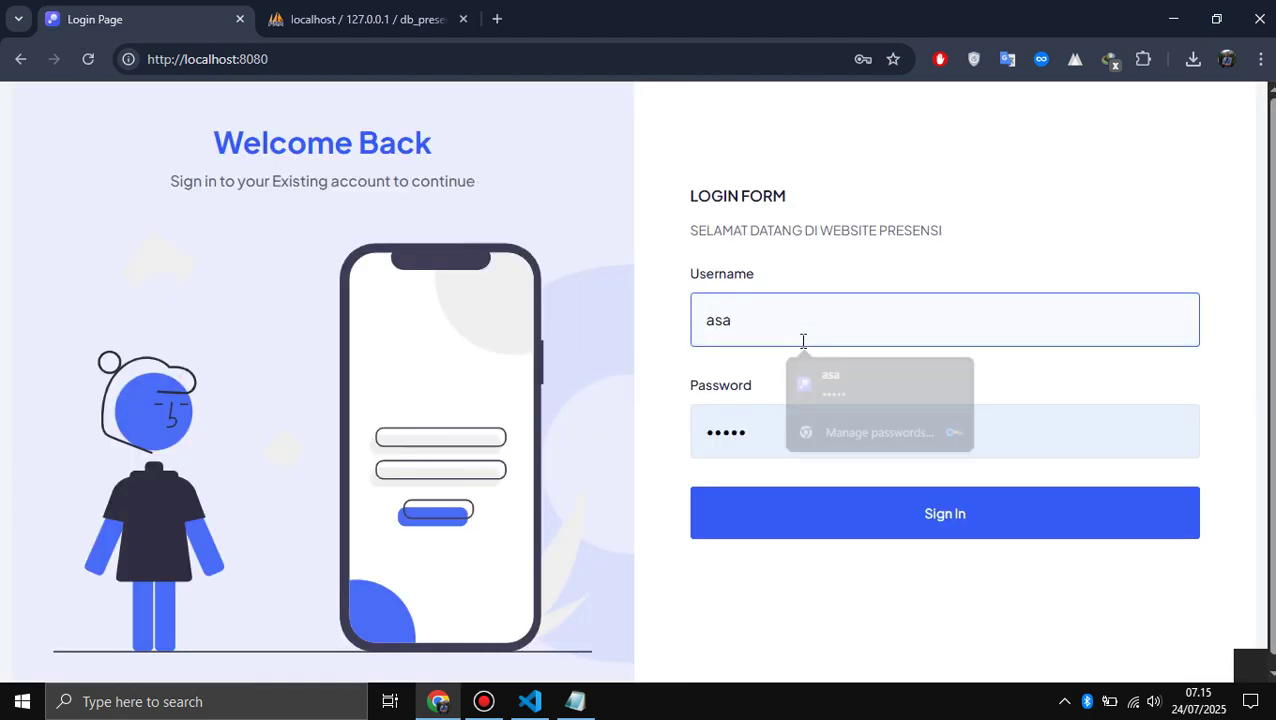
{"action": "key", "text": "Return"}
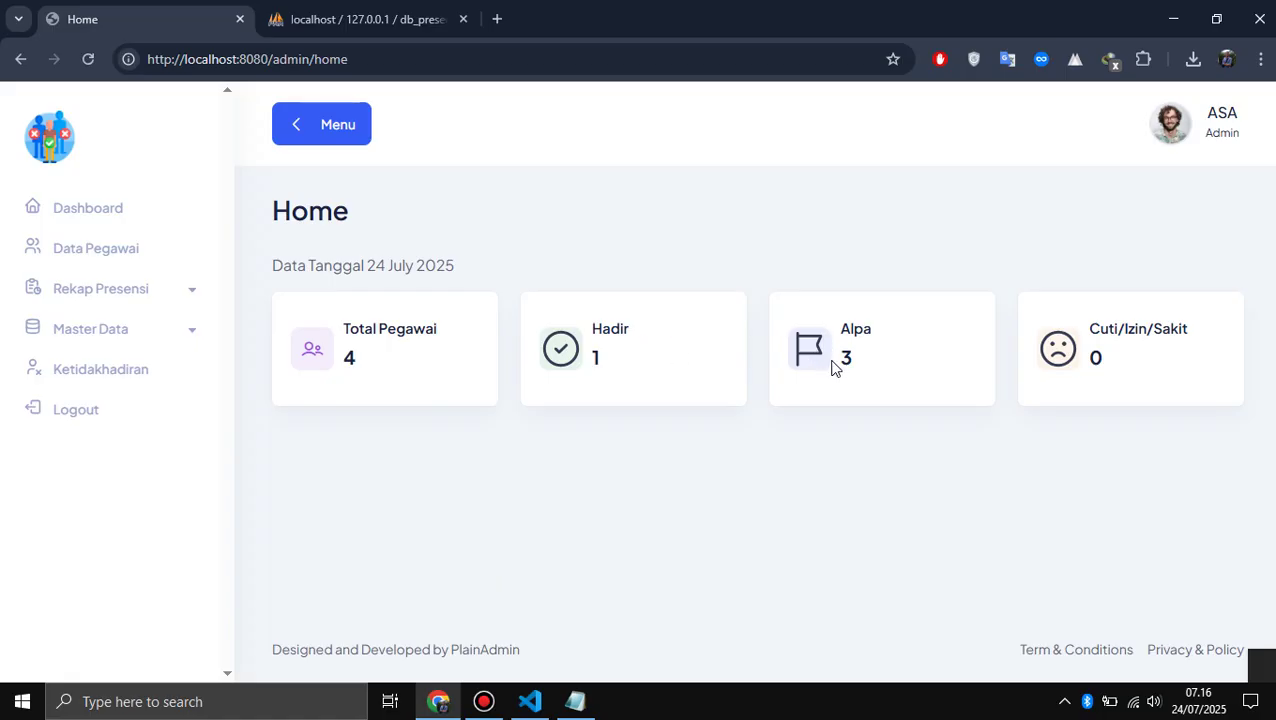
- View the daily recap, then the July 2025 monthly recap, and expand Master Data
{"action": "left_click", "coordinate": [86, 289]}
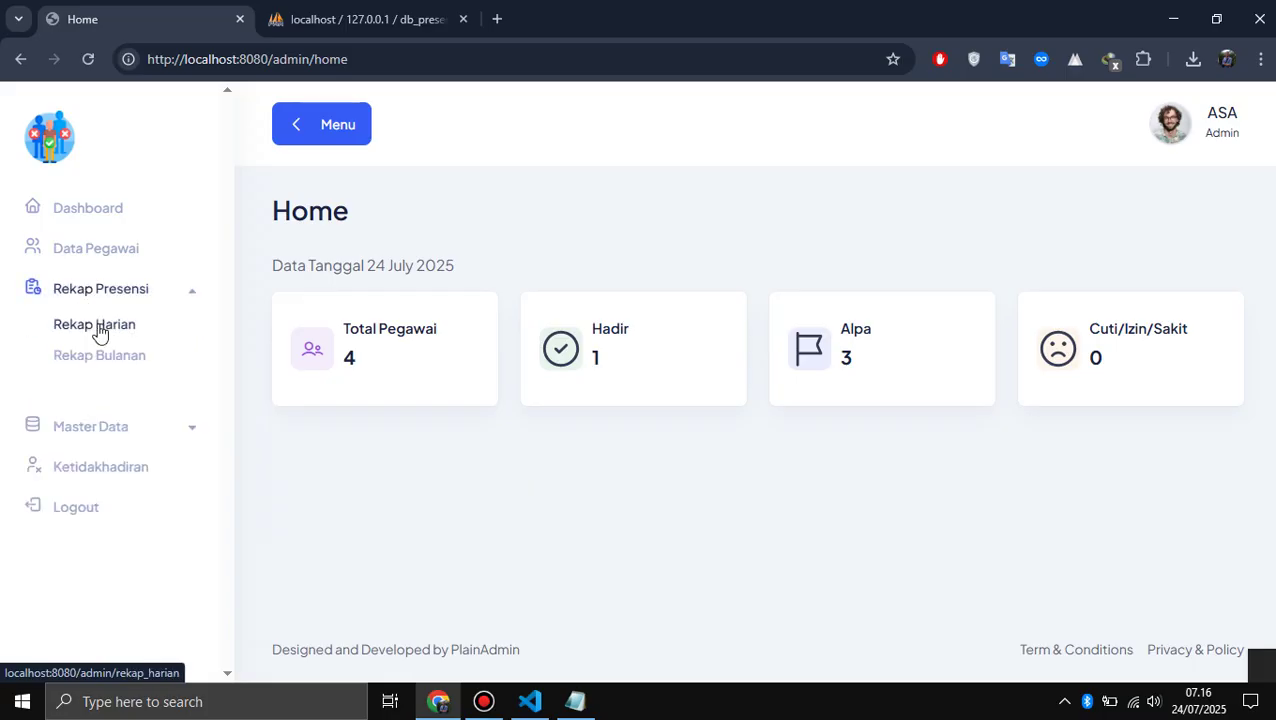
{"action": "left_click", "coordinate": [95, 326]}
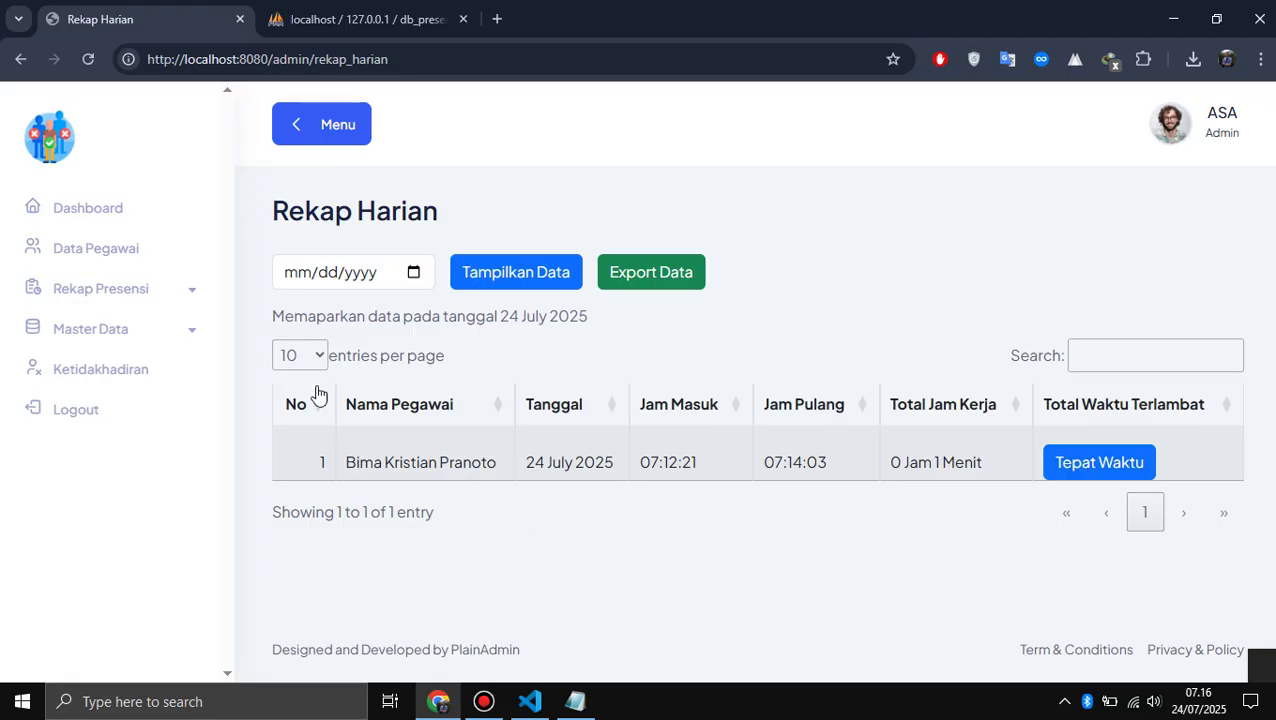
{"action": "left_click", "coordinate": [97, 280]}
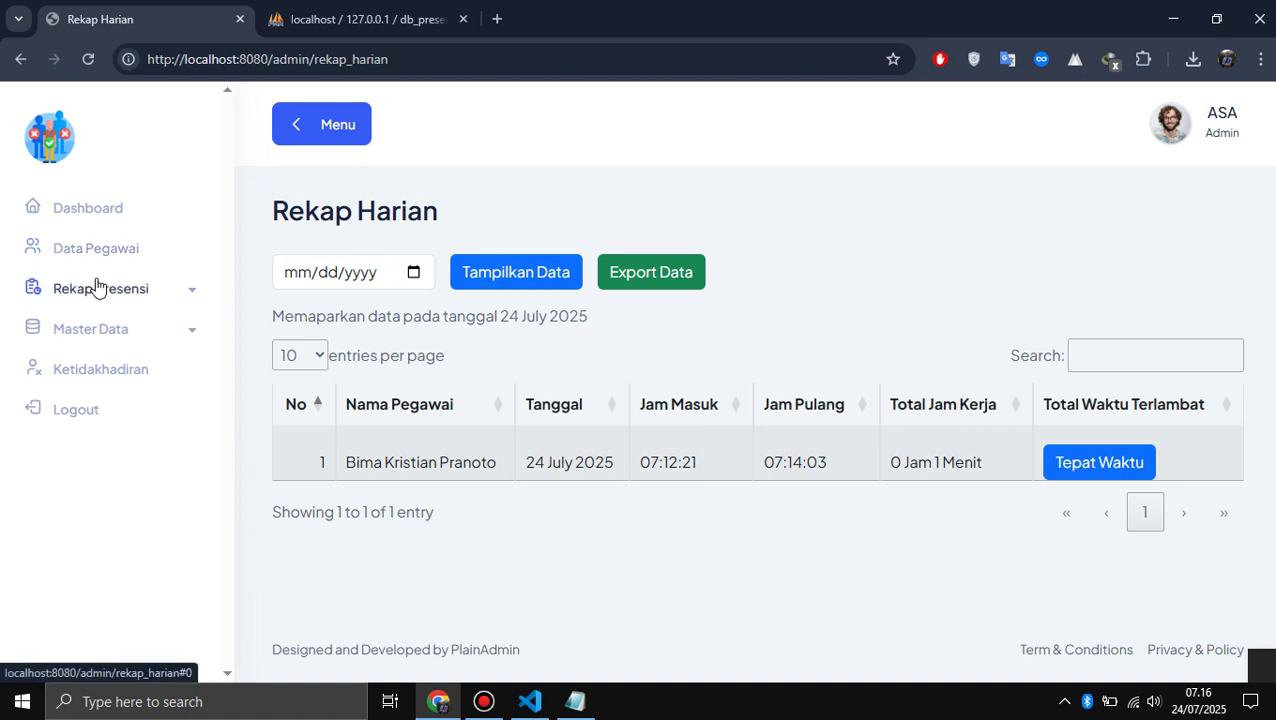
{"action": "left_click", "coordinate": [101, 356]}
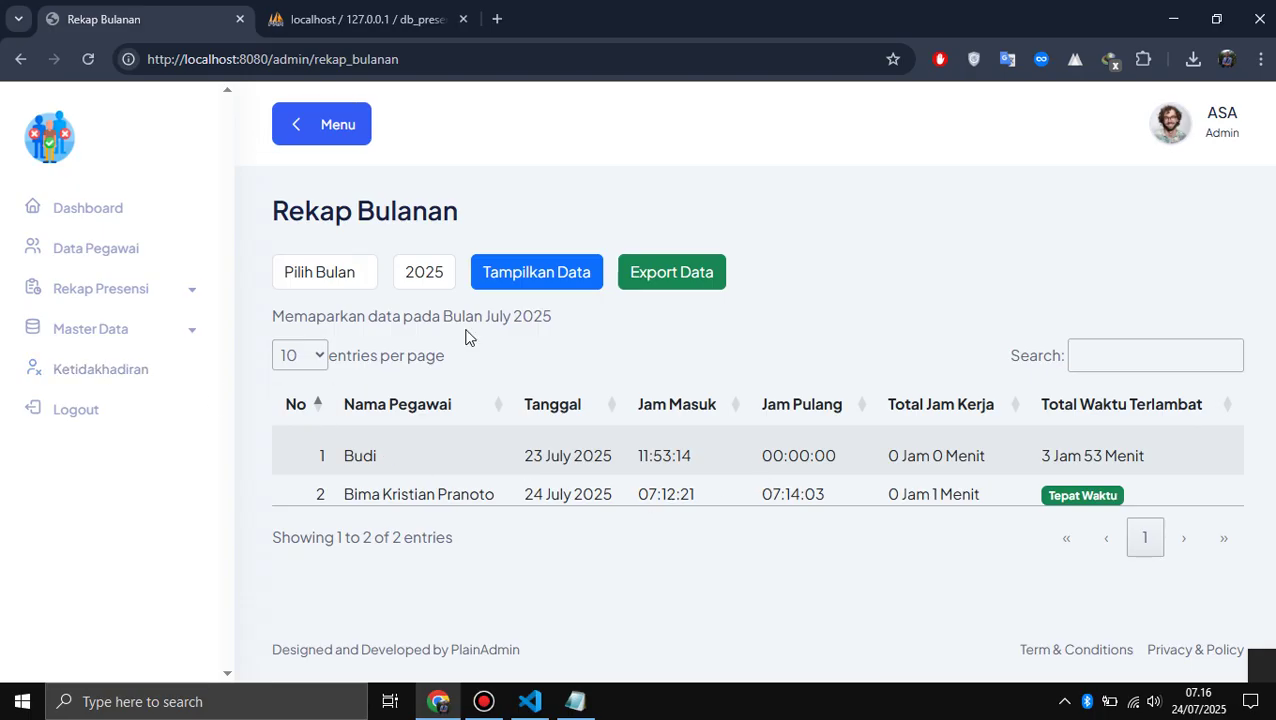
{"action": "left_click", "coordinate": [114, 330]}
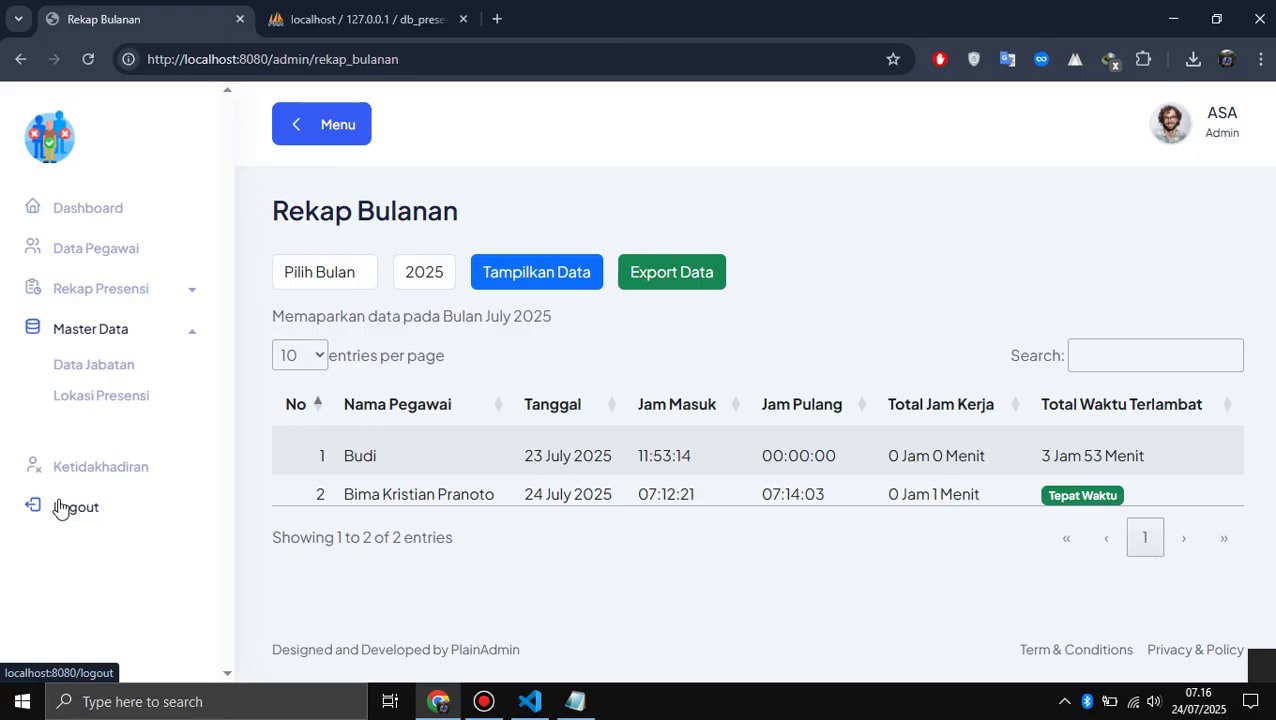
{"action": "key", "text": "alt+Tab"}
{"action": "key", "text": "alt+Tab"}
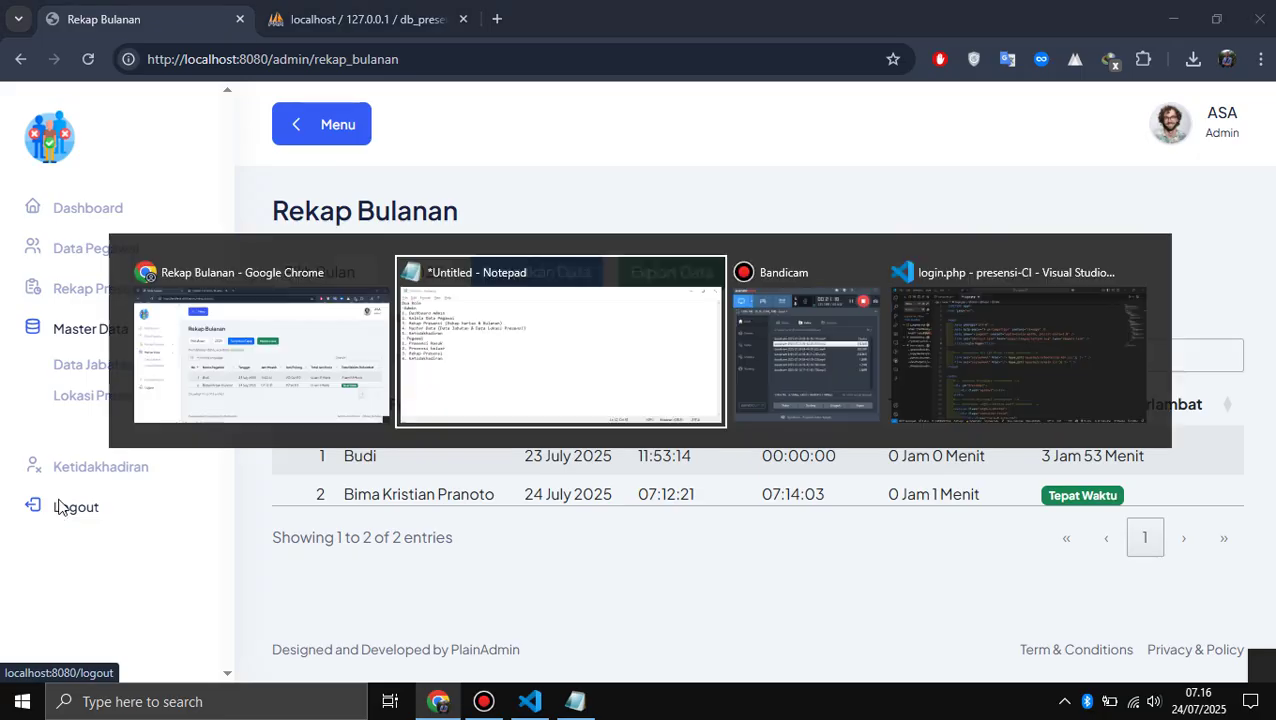